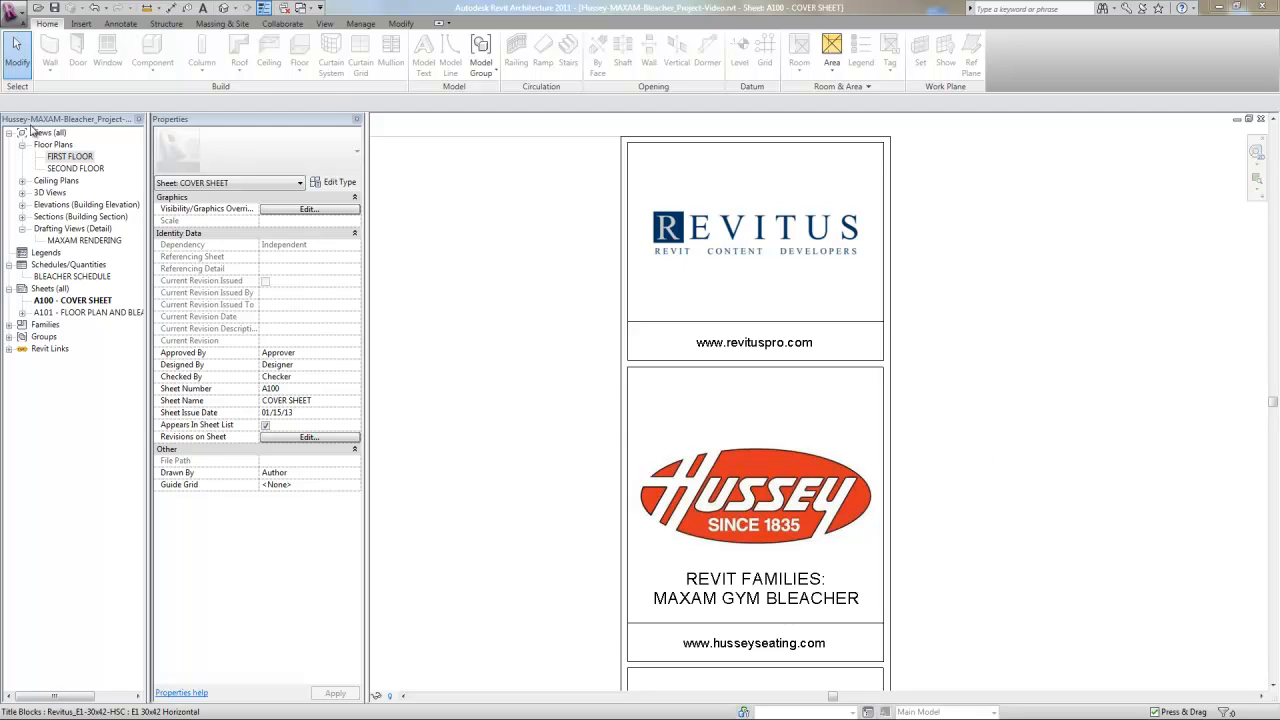
# - Open the FIRST FLOOR floor plan and inspect the gymnasium with its basketball court
pyautogui.doubleClick(72, 158)
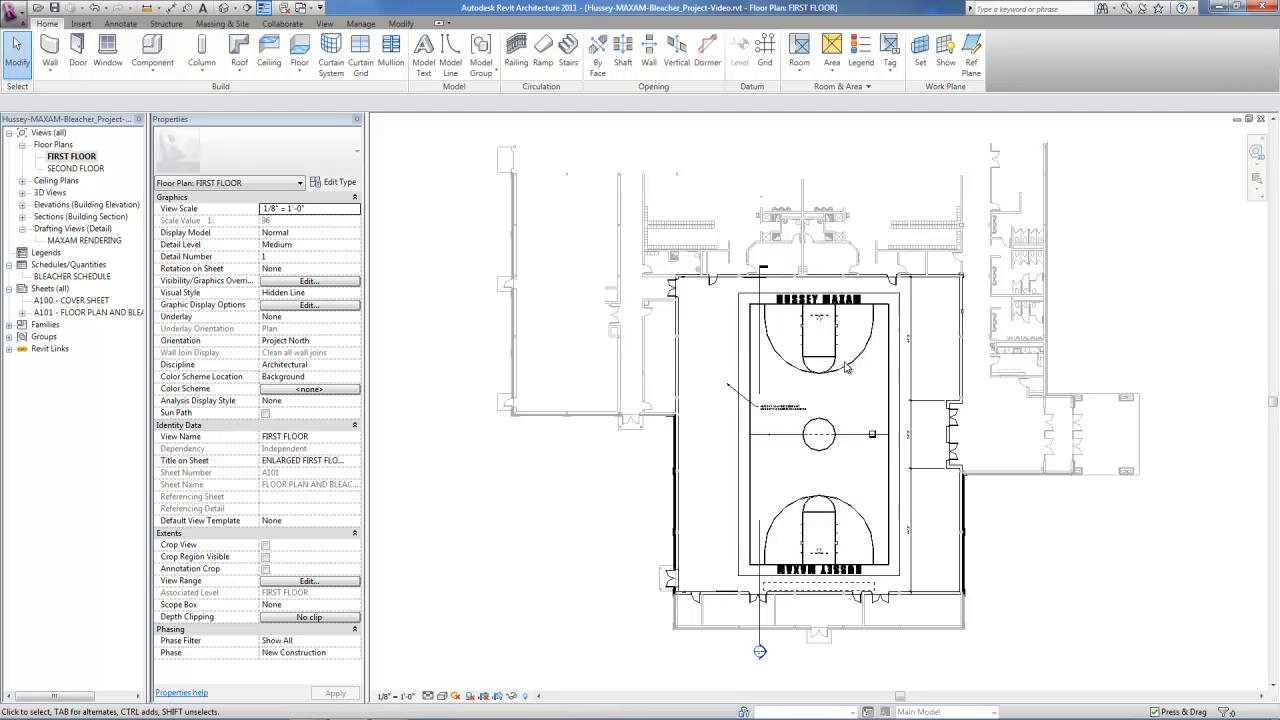
pyautogui.scroll(3, 860, 385)
pyautogui.scroll(2, 867, 394)
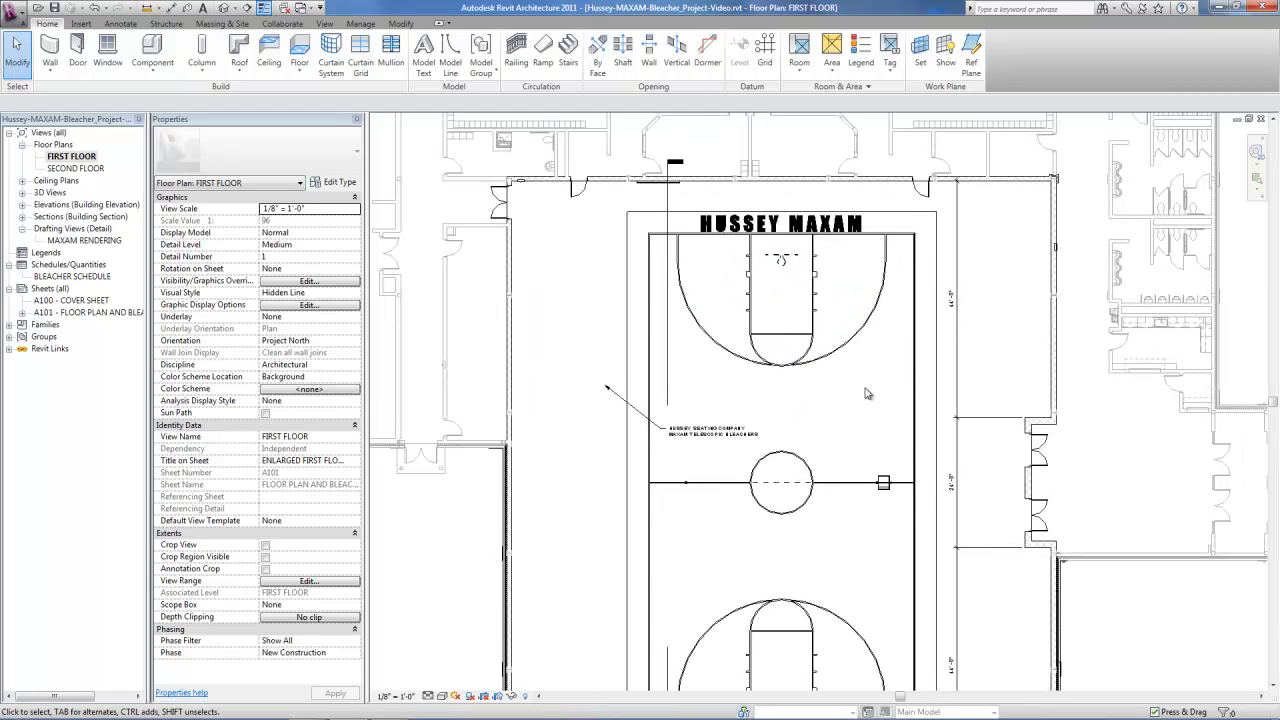
pyautogui.scroll(3, 775, 245)
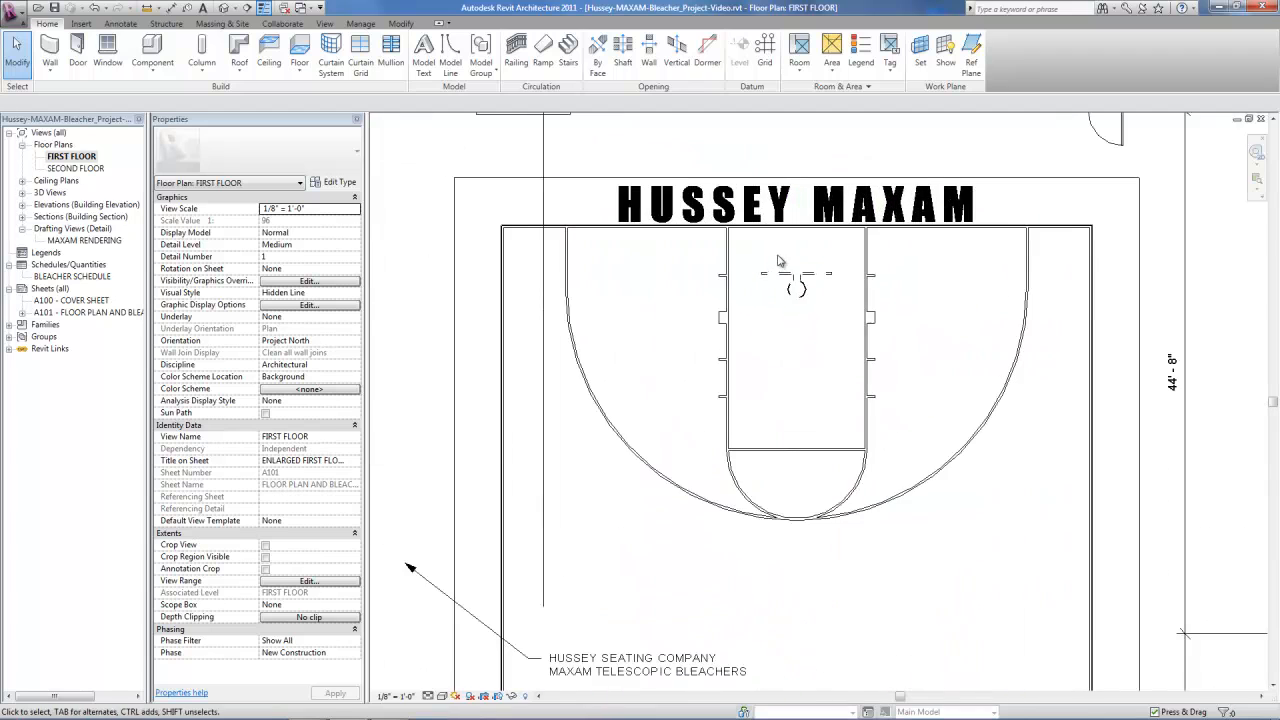
pyautogui.scroll(-4, 795, 260)
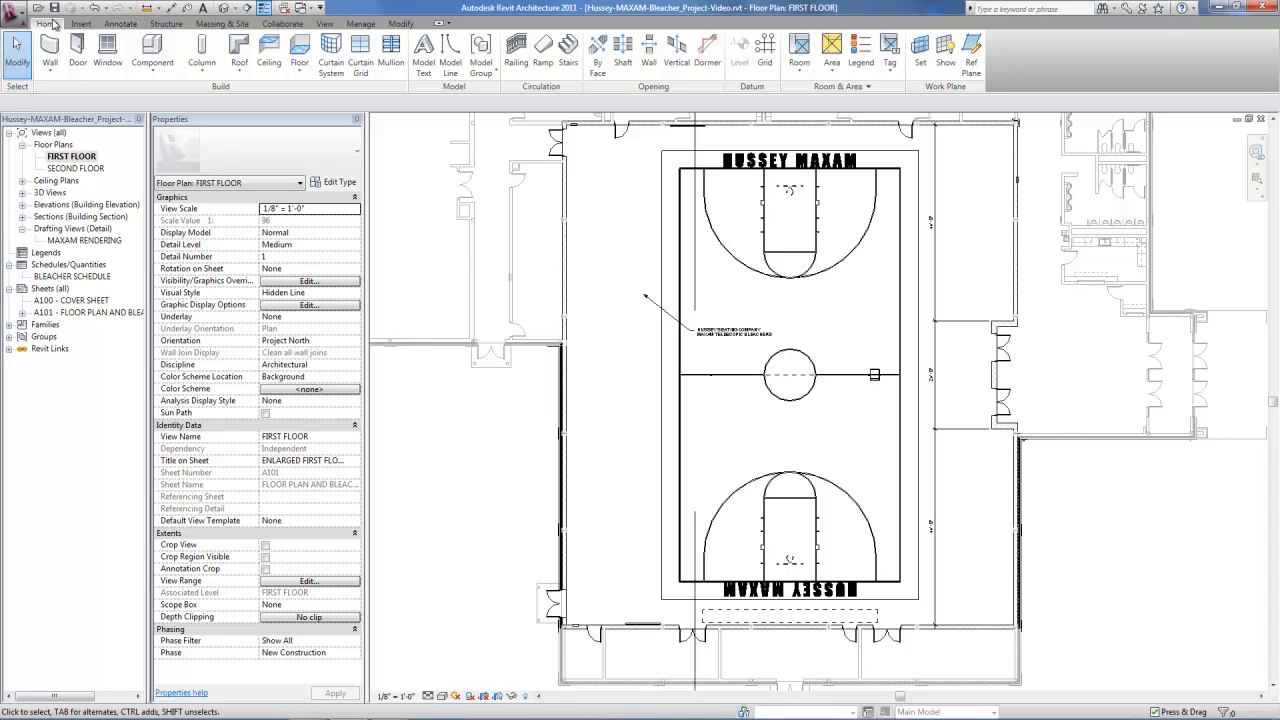
# - Start placing a component and load Bleacher-Telescopic-Hussey-MAXAM.rfa from Specialty Equipment, Hussey Seating Company, MAXAM Telescopic Gym Bleachers
pyautogui.click(155, 50)
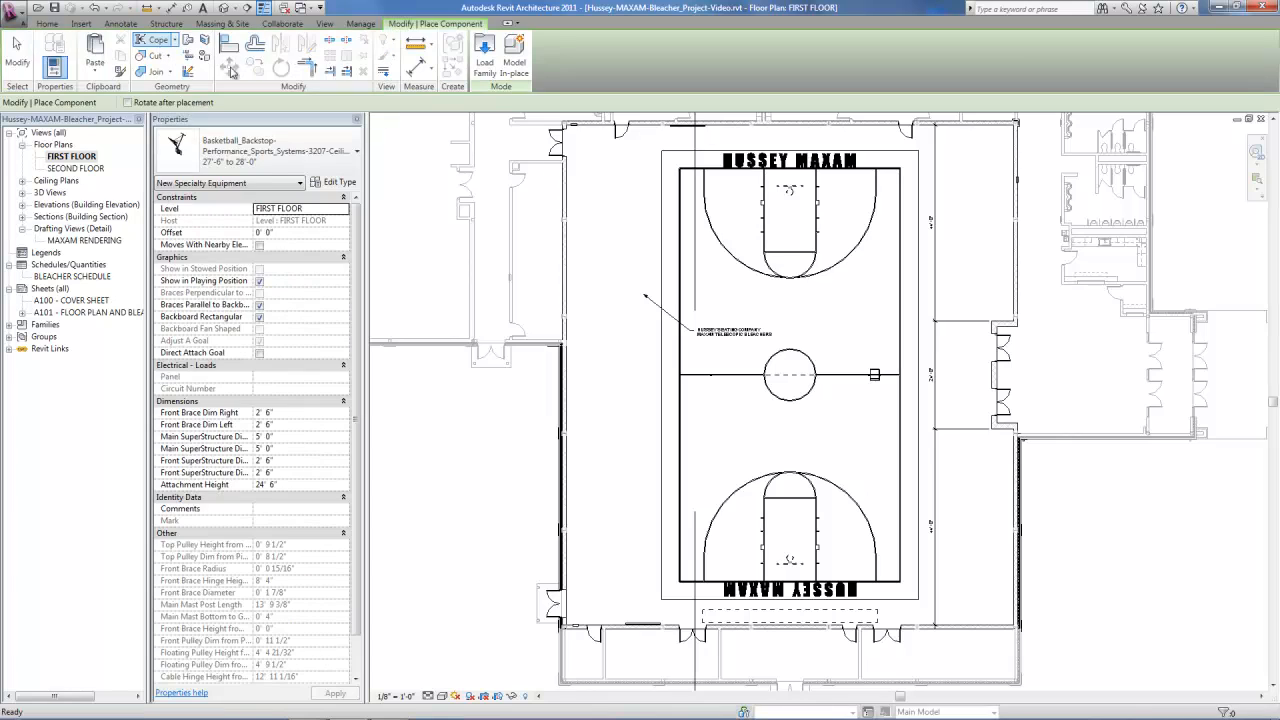
pyautogui.click(485, 64)
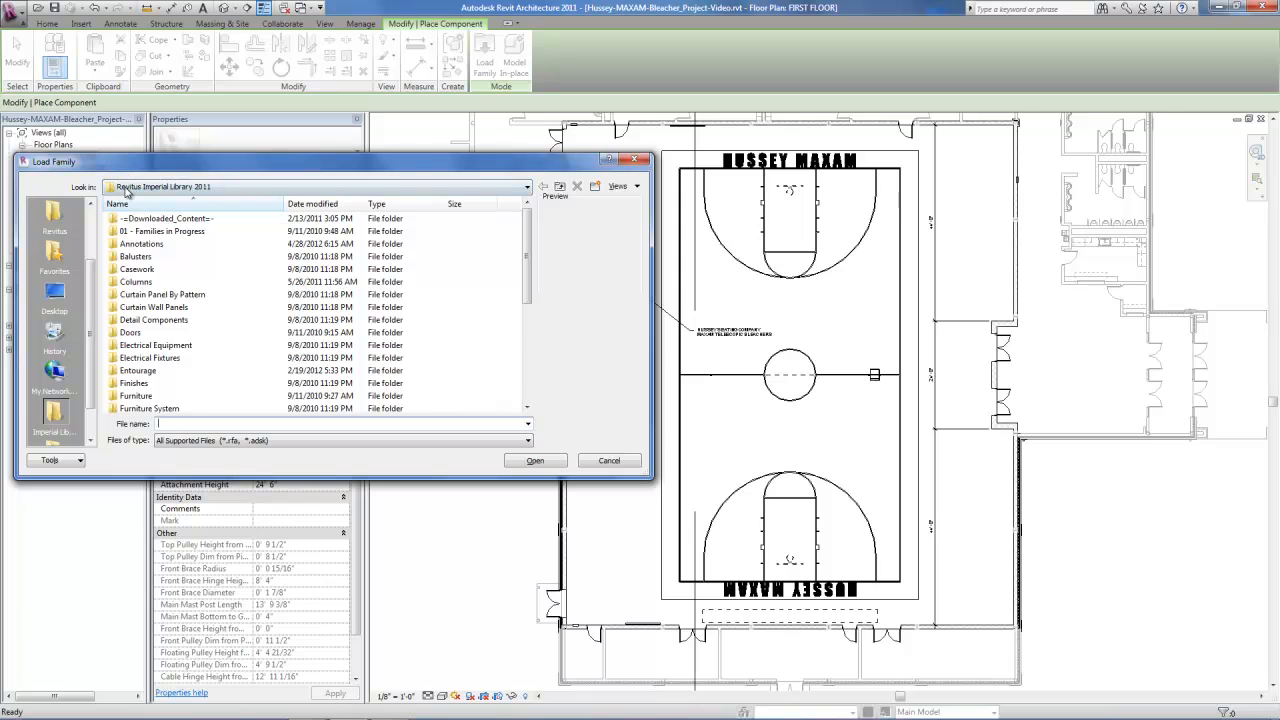
pyautogui.moveTo(531, 253); pyautogui.dragTo(533, 367)
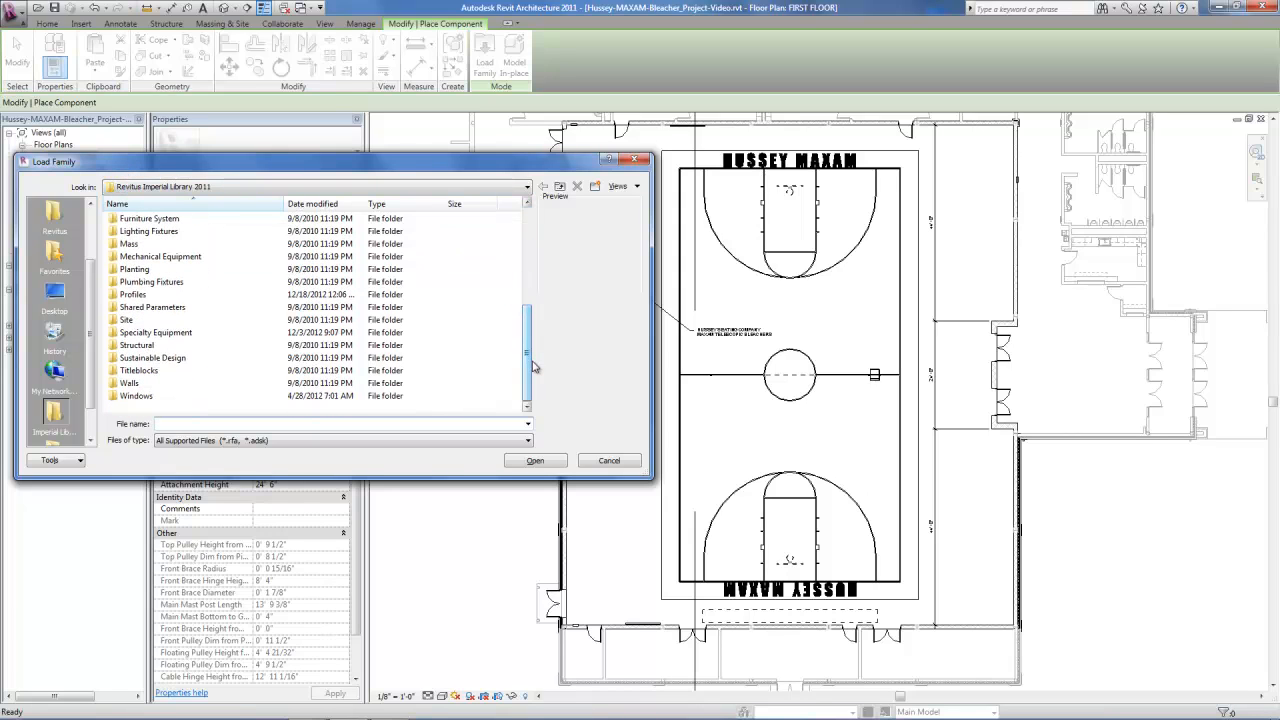
pyautogui.doubleClick(157, 334)
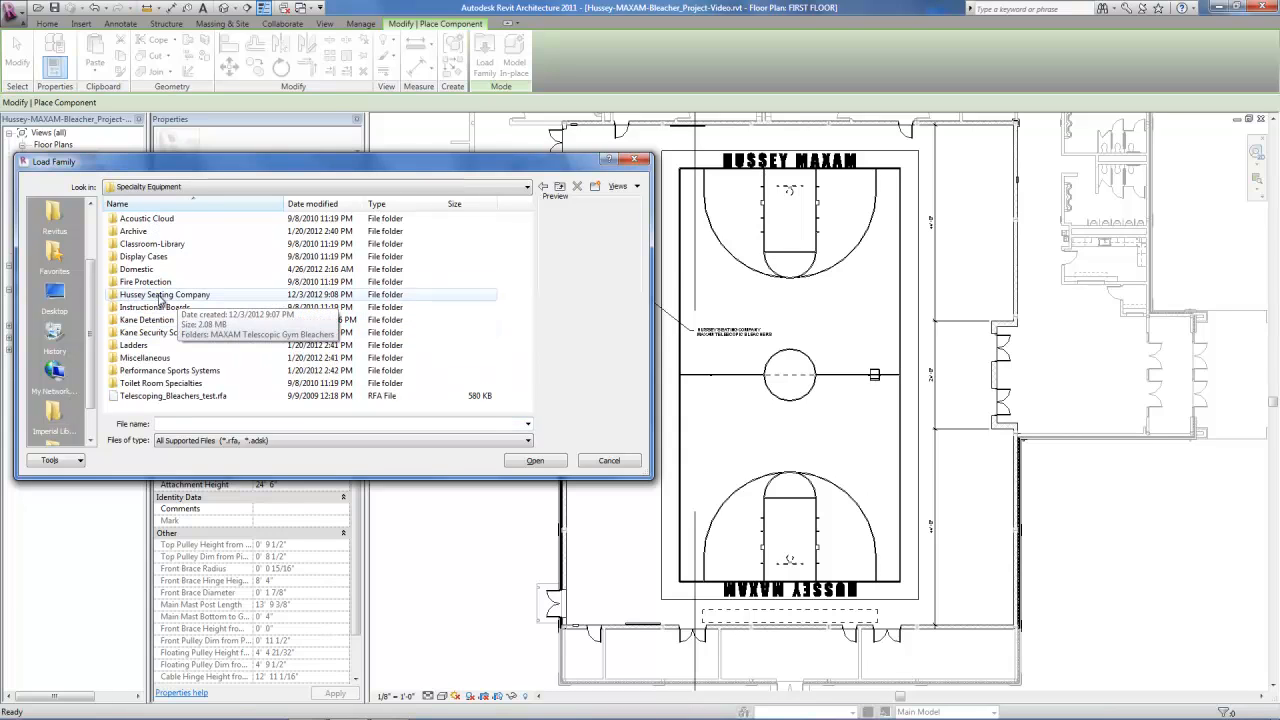
pyautogui.doubleClick(160, 295)
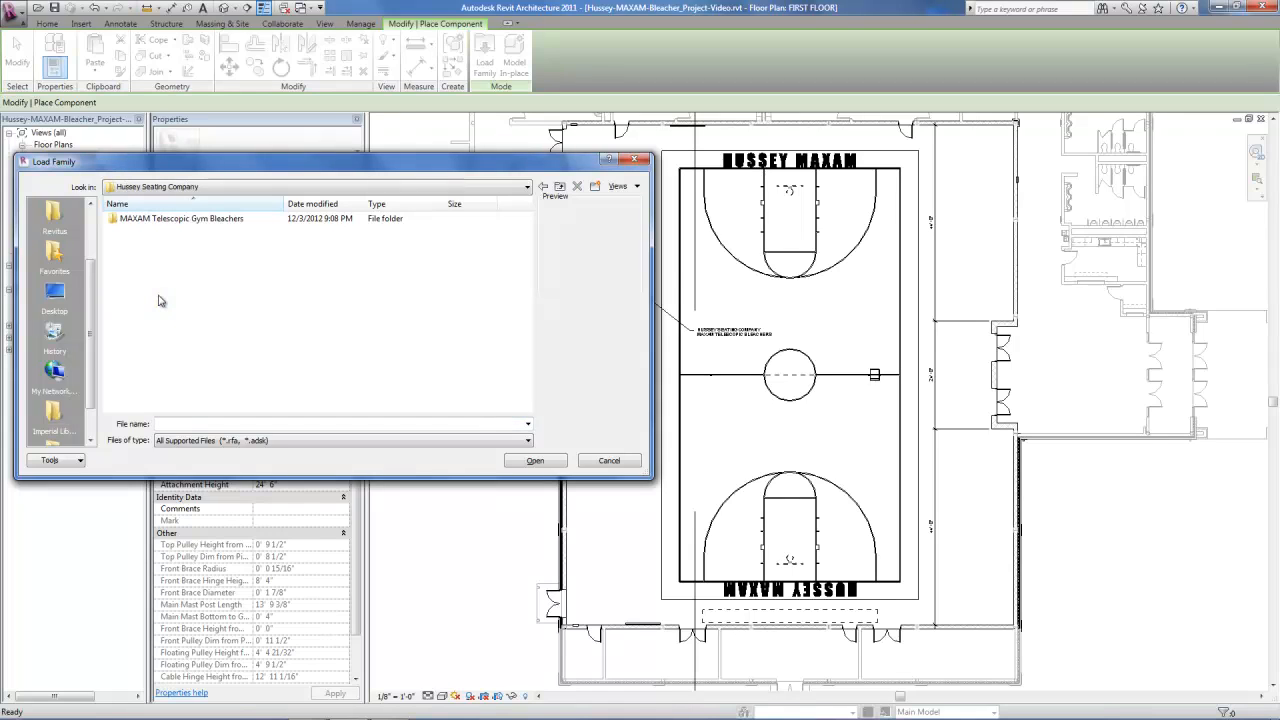
pyautogui.doubleClick(127, 223)
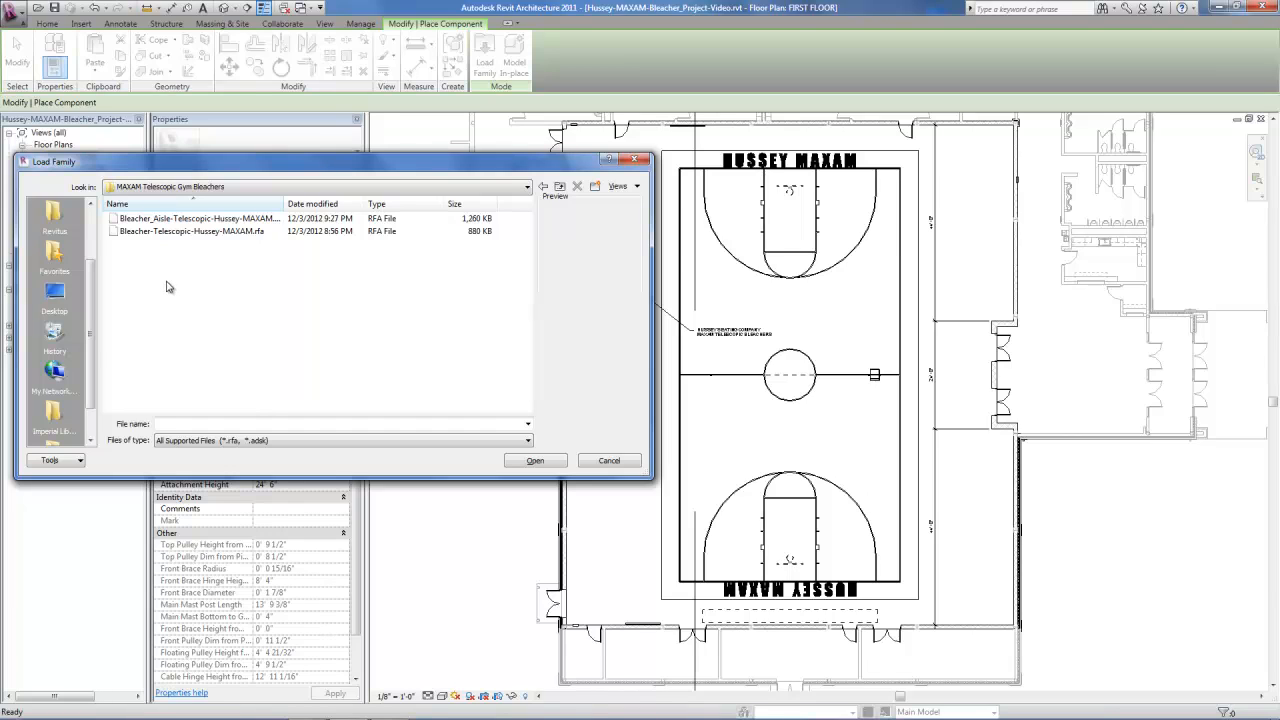
pyautogui.click(166, 232)
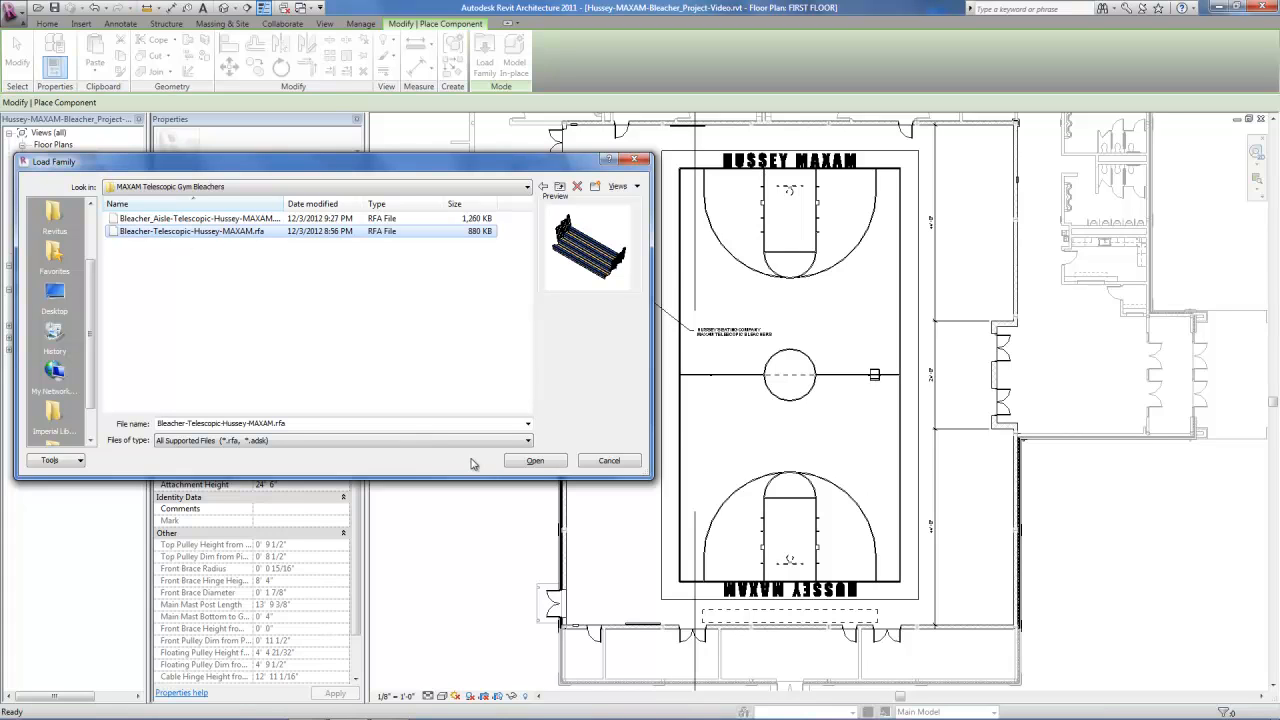
pyautogui.click(536, 461)
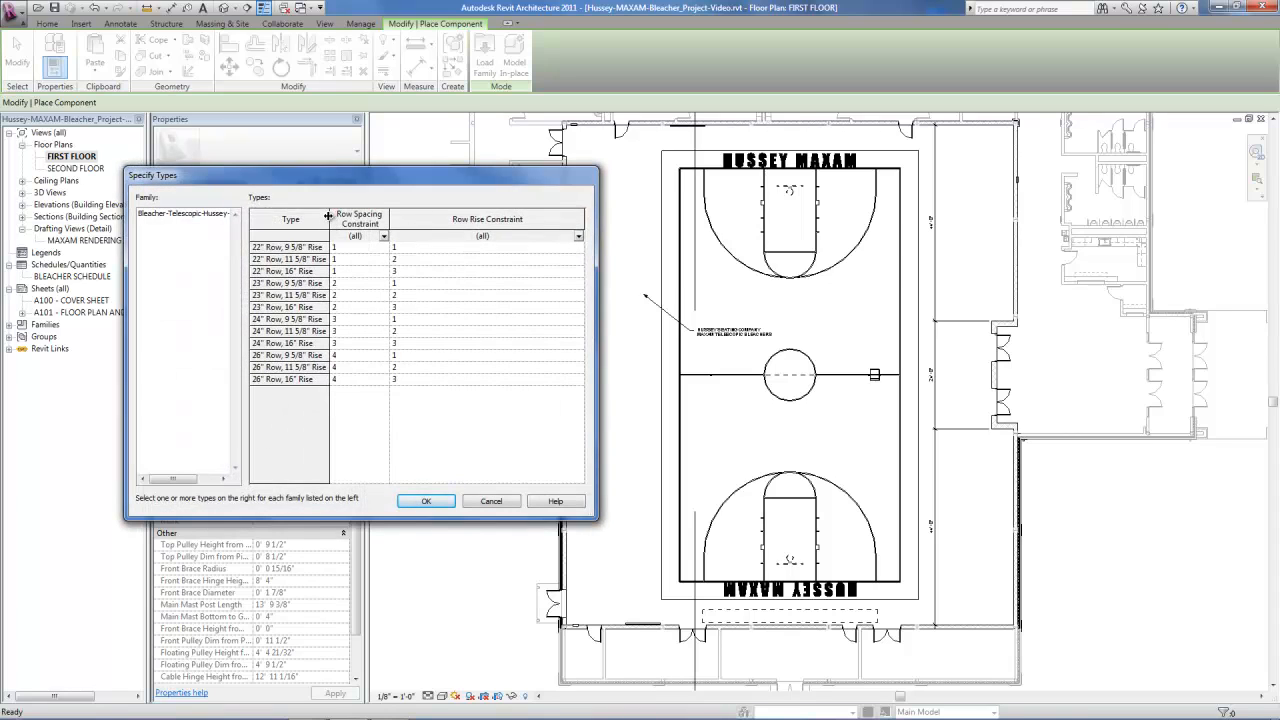
# - Load the three 24" Row bleacher types with 9 5/8", 11 5/8" and 16" rise
pyautogui.moveTo(328, 216); pyautogui.dragTo(566, 214)
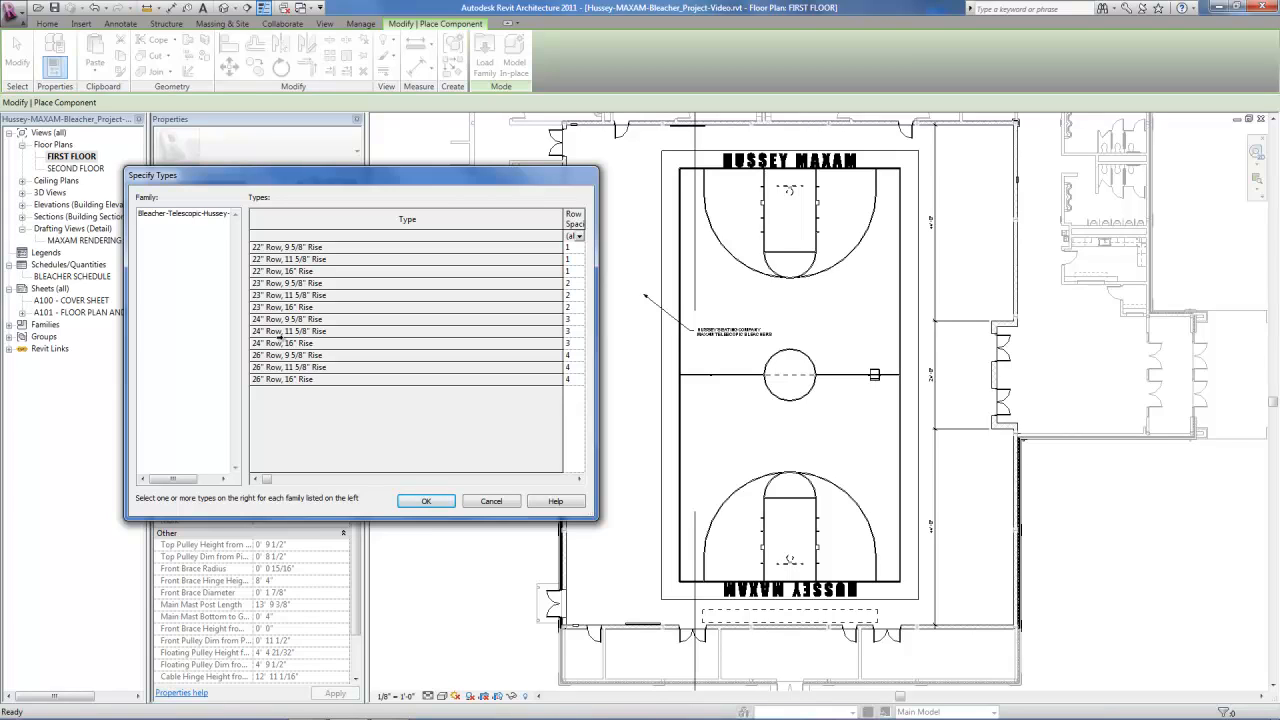
pyautogui.moveTo(281, 319); pyautogui.dragTo(285, 345)
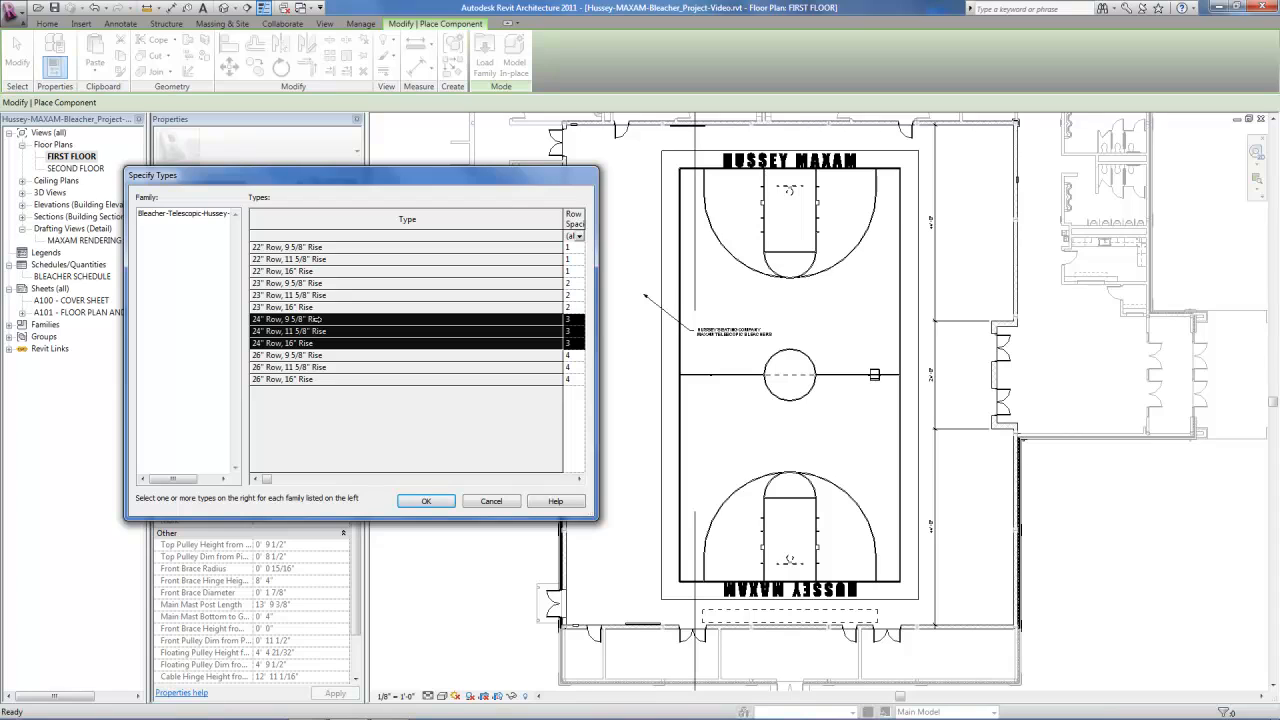
pyautogui.click(426, 502)
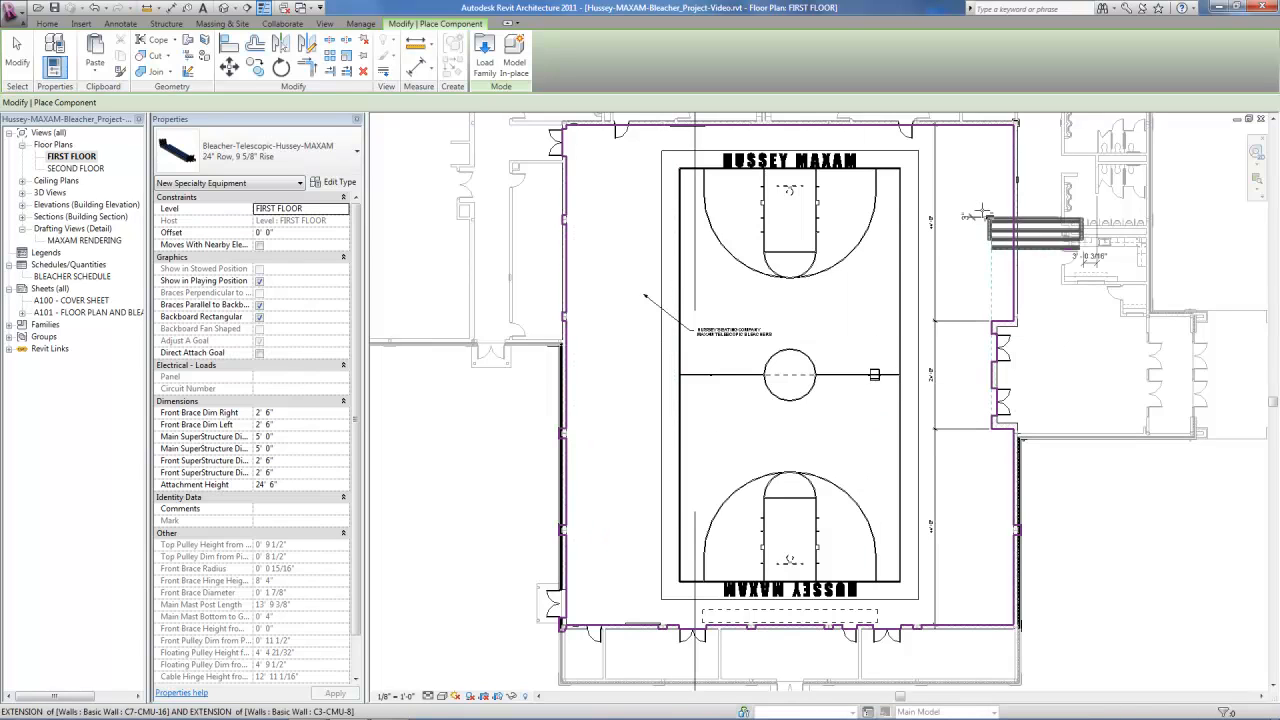
# - Place one 24" Row, 9 5/8" Rise bleacher between the court and the gym's east wall, rotated parallel to the wall and facing the court
pyautogui.scroll(2, 980, 193)
pyautogui.scroll(2, 1004, 202)
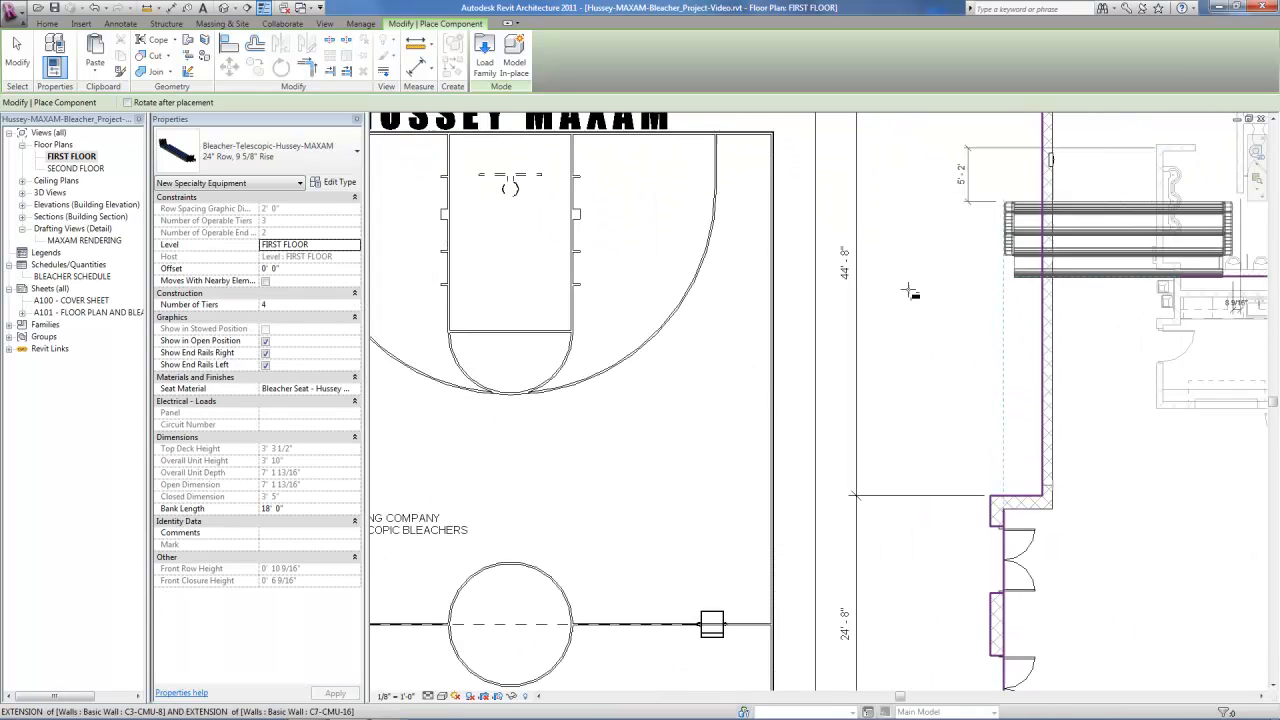
pyautogui.scroll(-1, 493, 590)
pyautogui.scroll(1, 864, 263)
pyautogui.scroll(1, 862, 263)
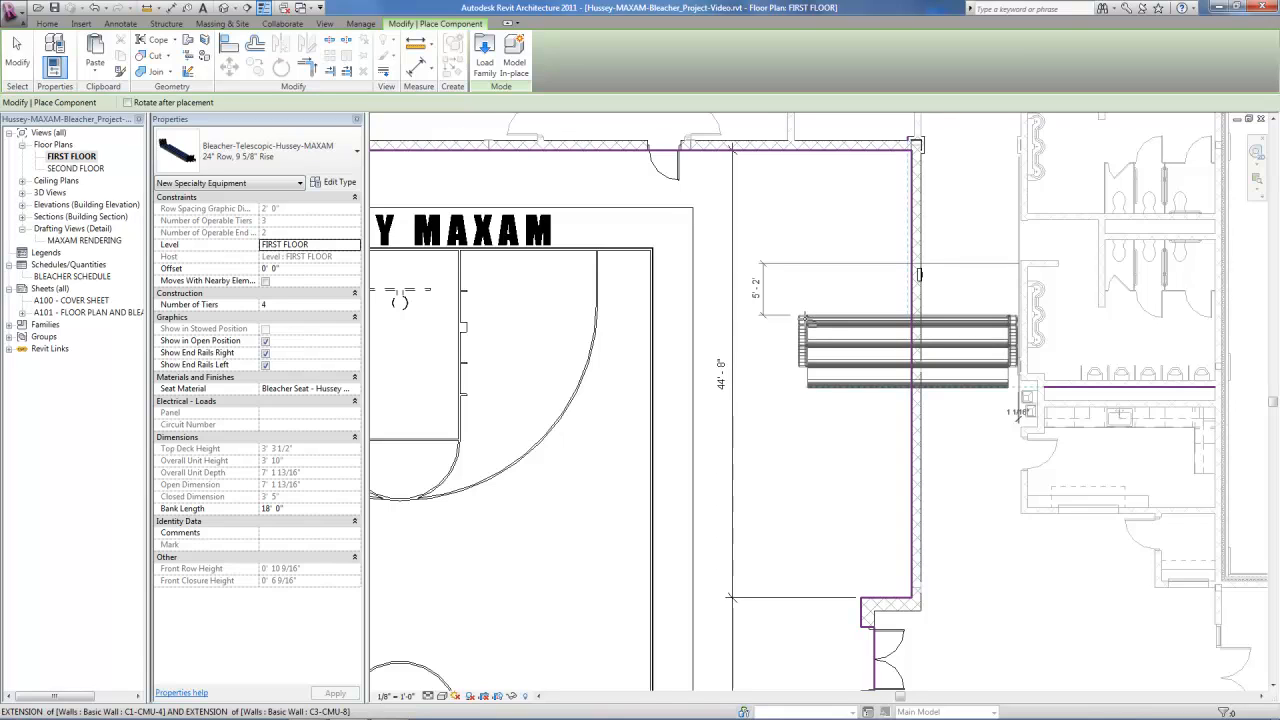
pyautogui.press('space')
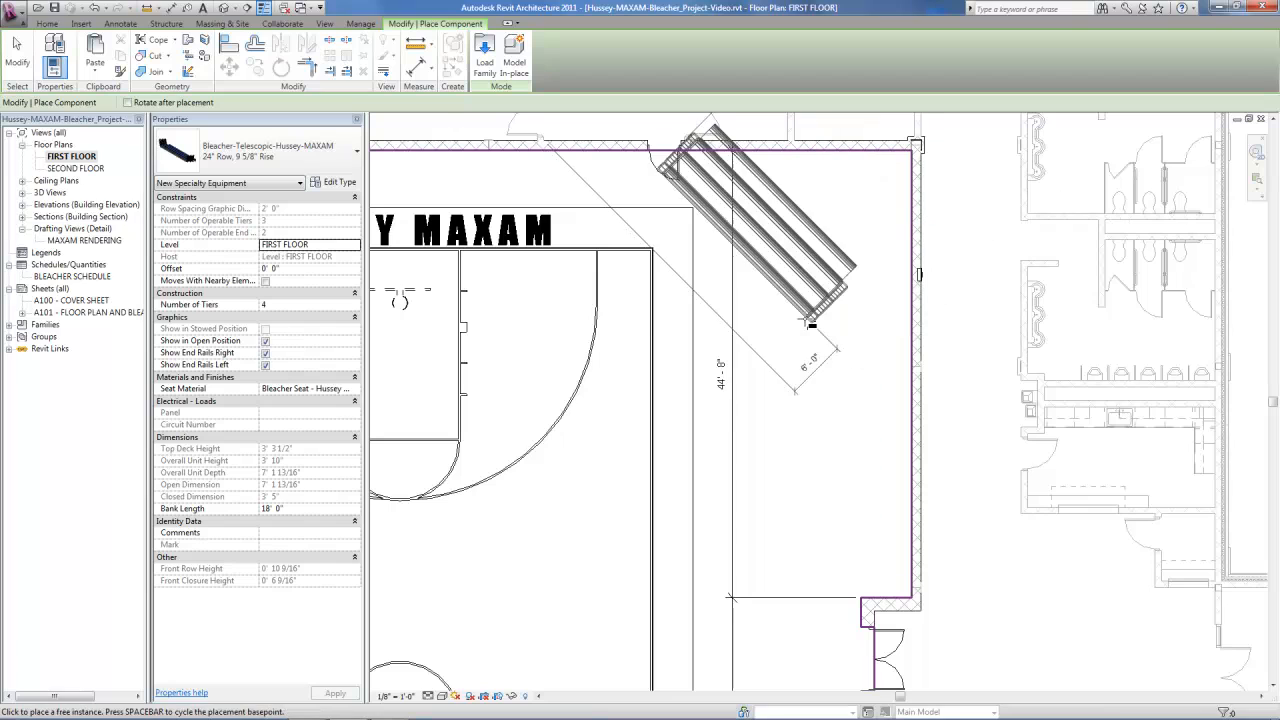
pyautogui.press('space')
pyautogui.press('space')
pyautogui.press('space')
pyautogui.press('space')
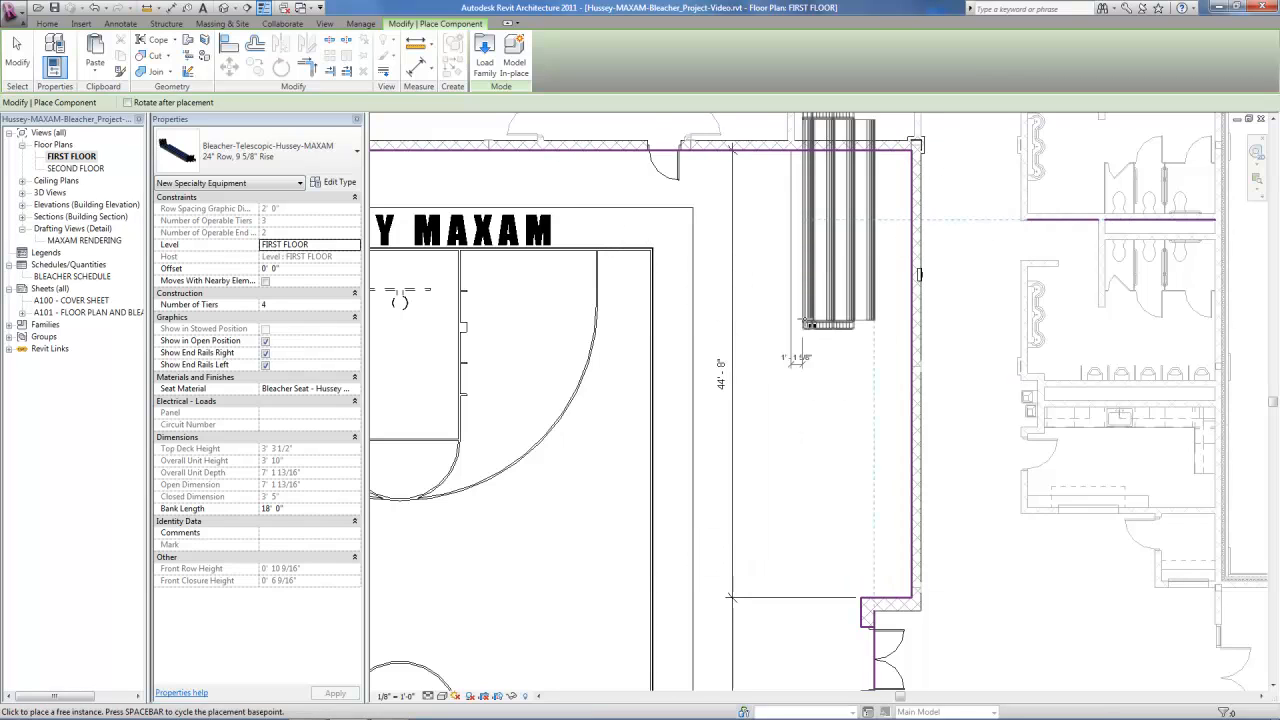
pyautogui.press('space')
pyautogui.press('space')
pyautogui.press('space')
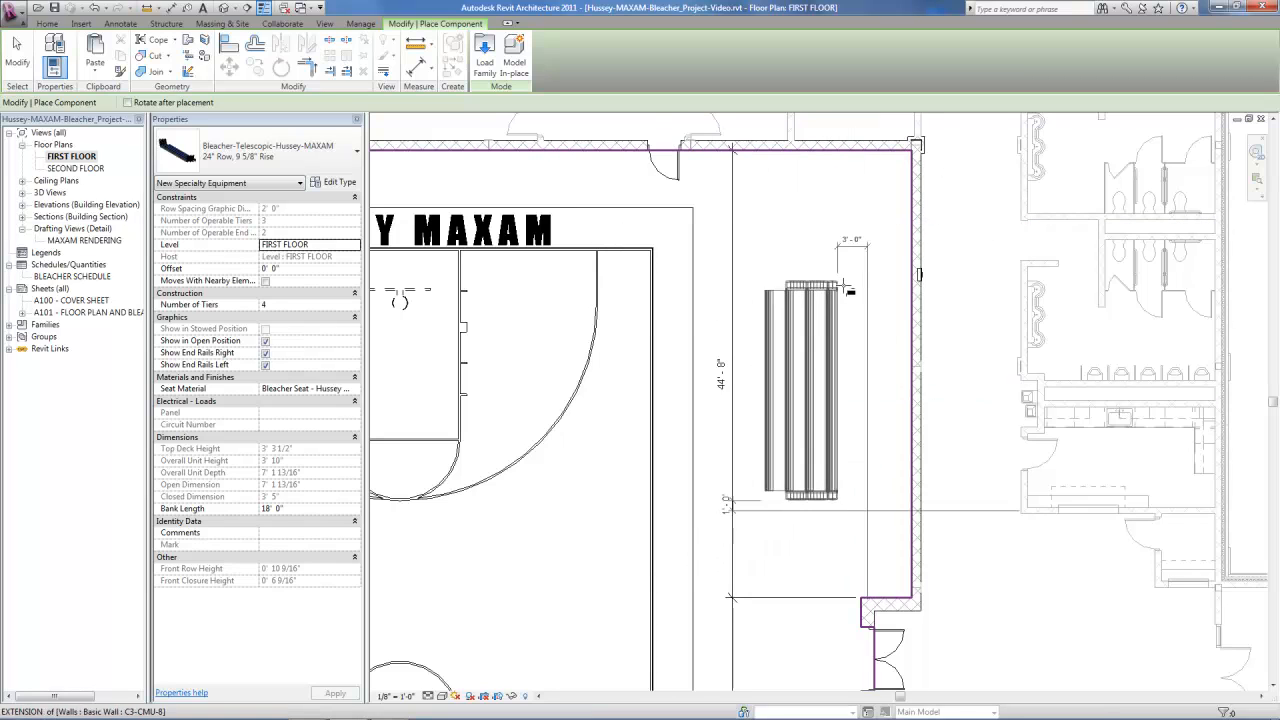
pyautogui.click(845, 288)
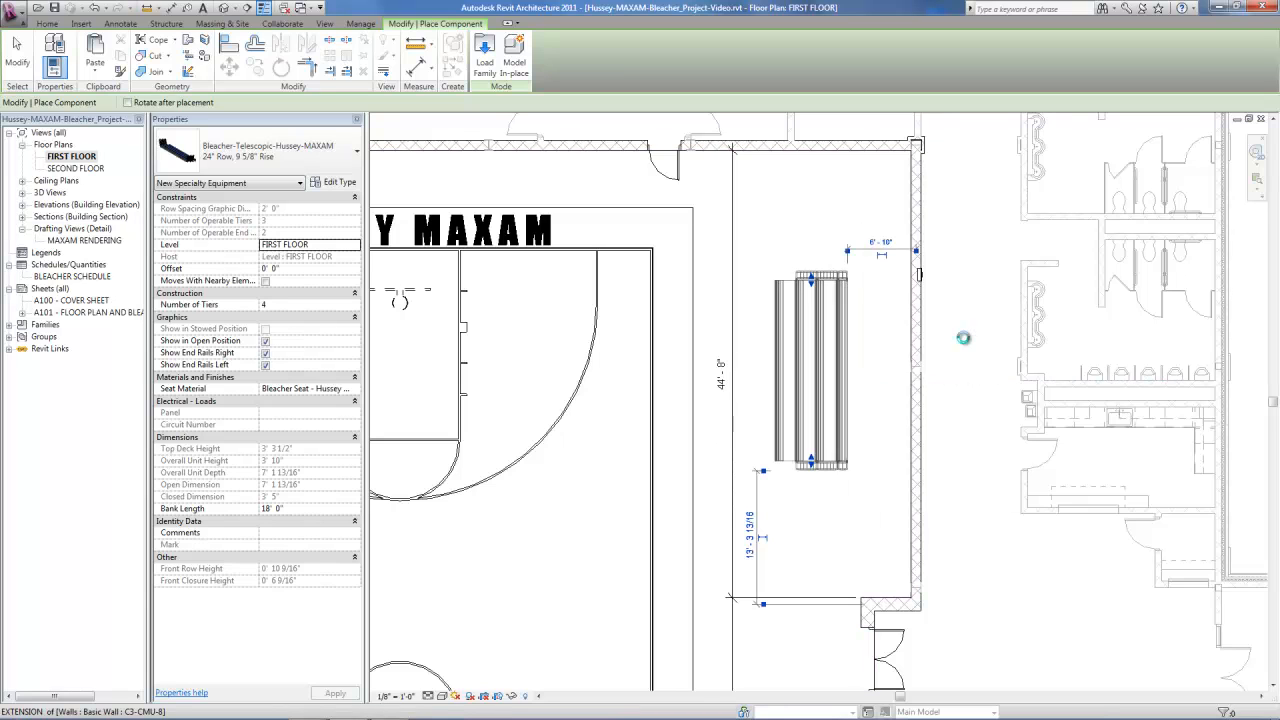
pyautogui.click(18, 50)
# - Turn off the left end rails of the placed bleacher
pyautogui.scroll(2, 860, 303)
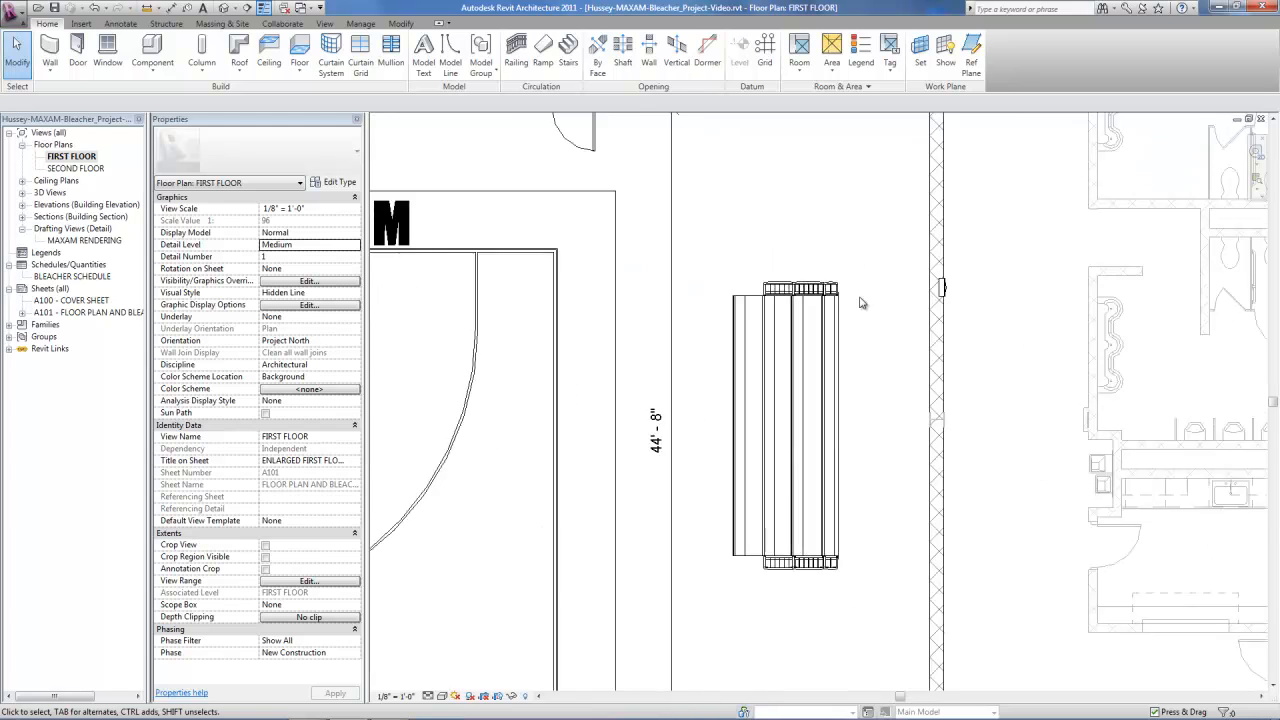
pyautogui.scroll(2, 861, 302)
pyautogui.scroll(-2, 859, 251)
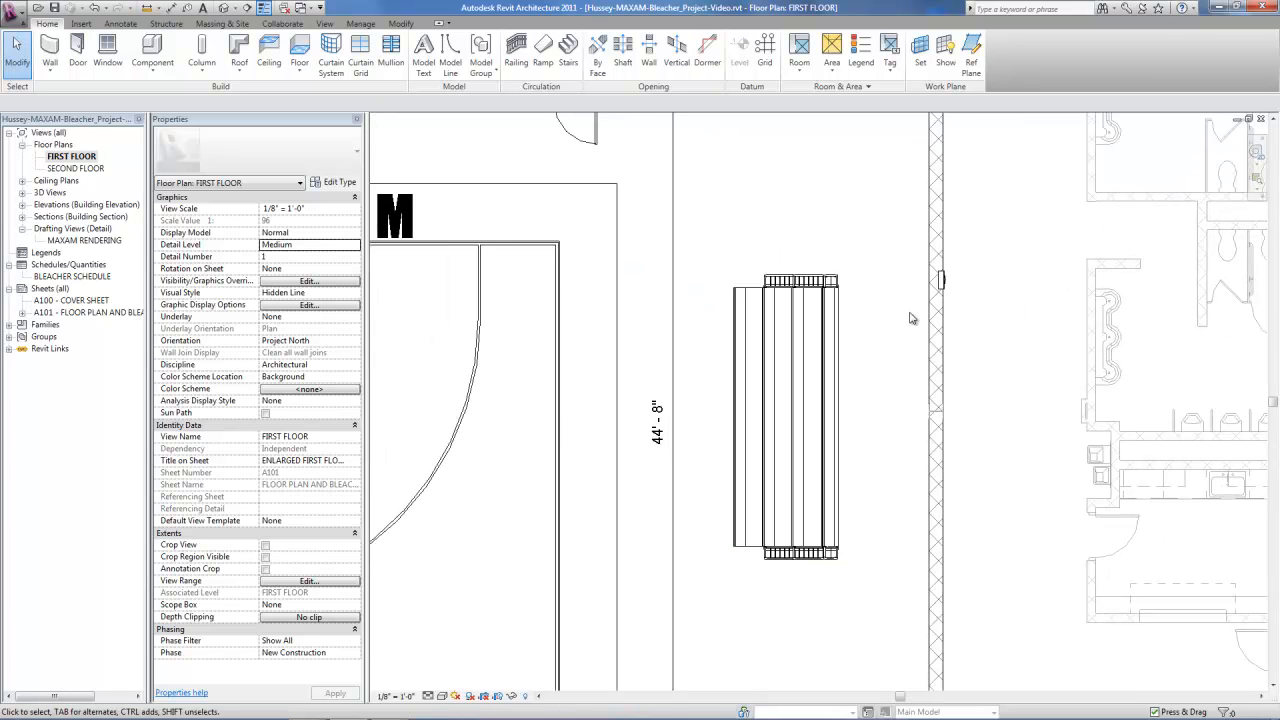
pyautogui.scroll(-1, 891, 316)
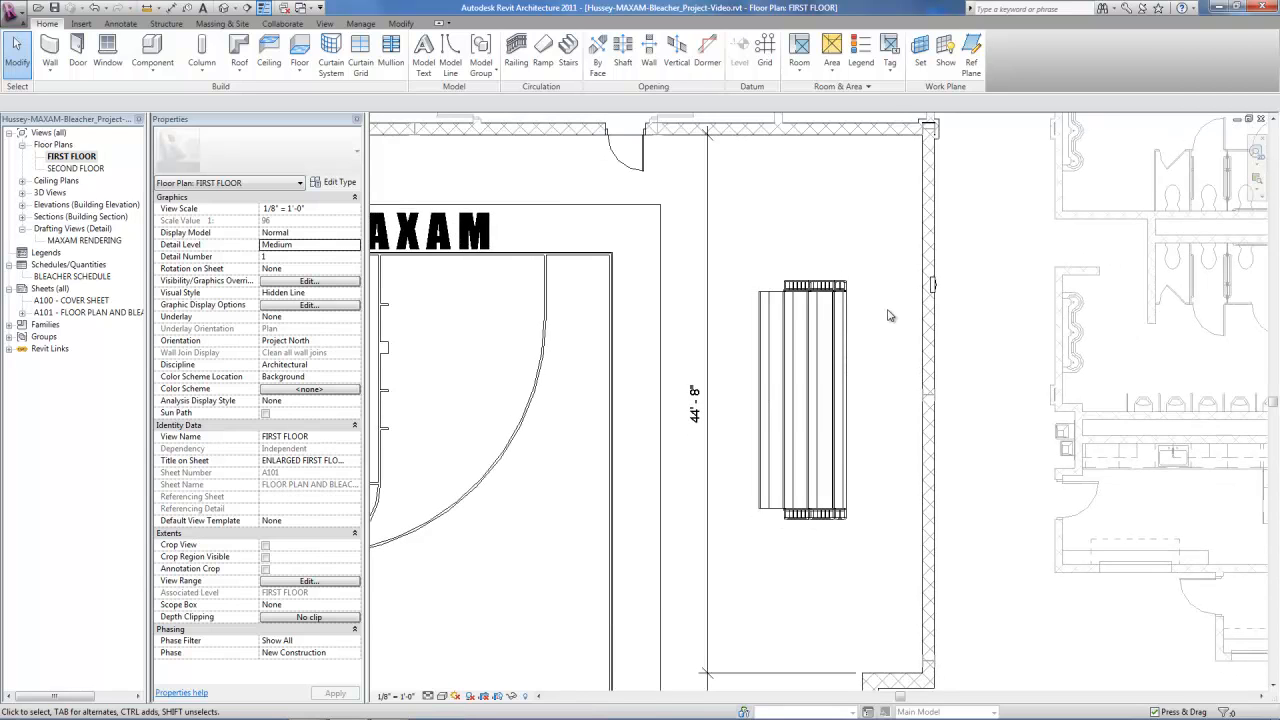
pyautogui.click(848, 336)
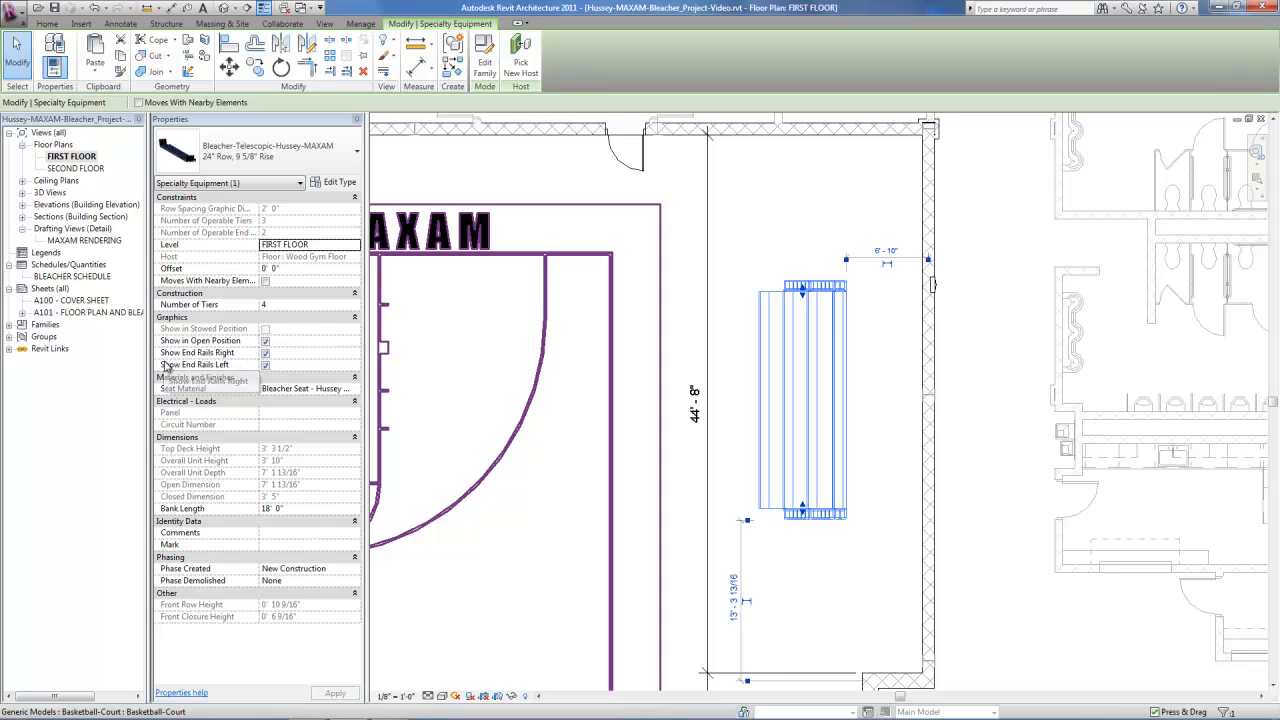
pyautogui.click(265, 365)
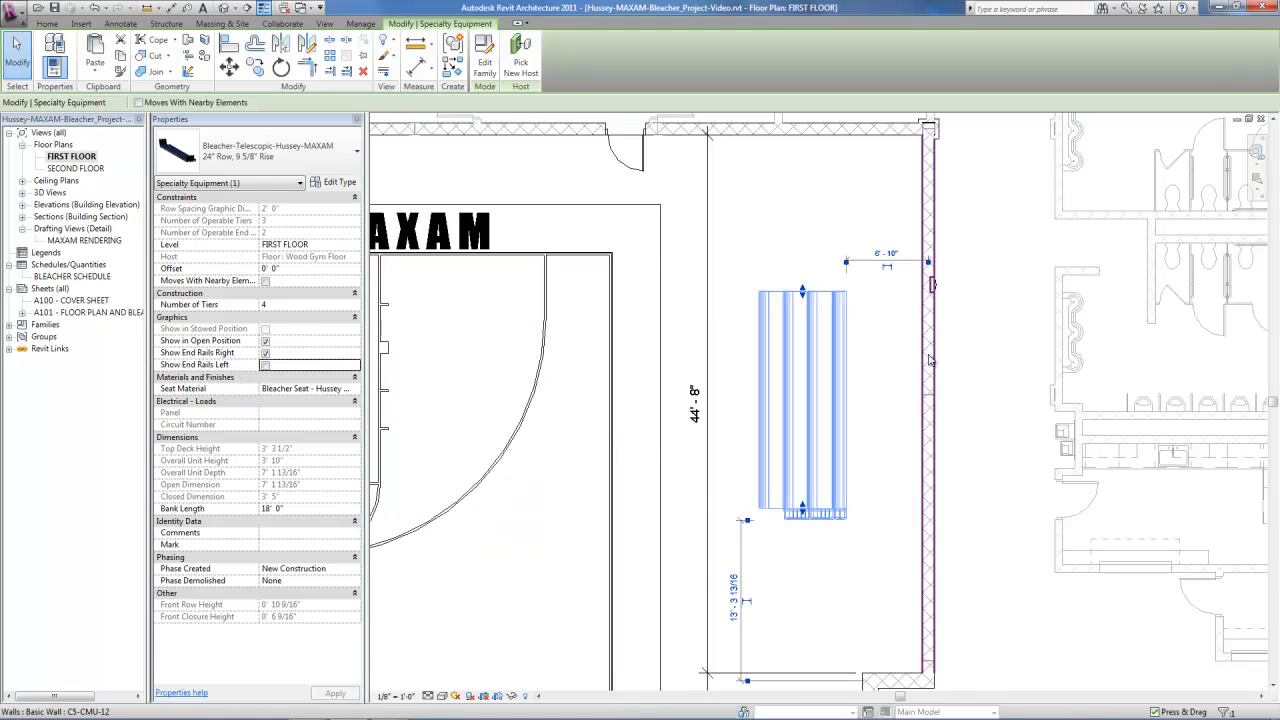
pyautogui.click(892, 352)
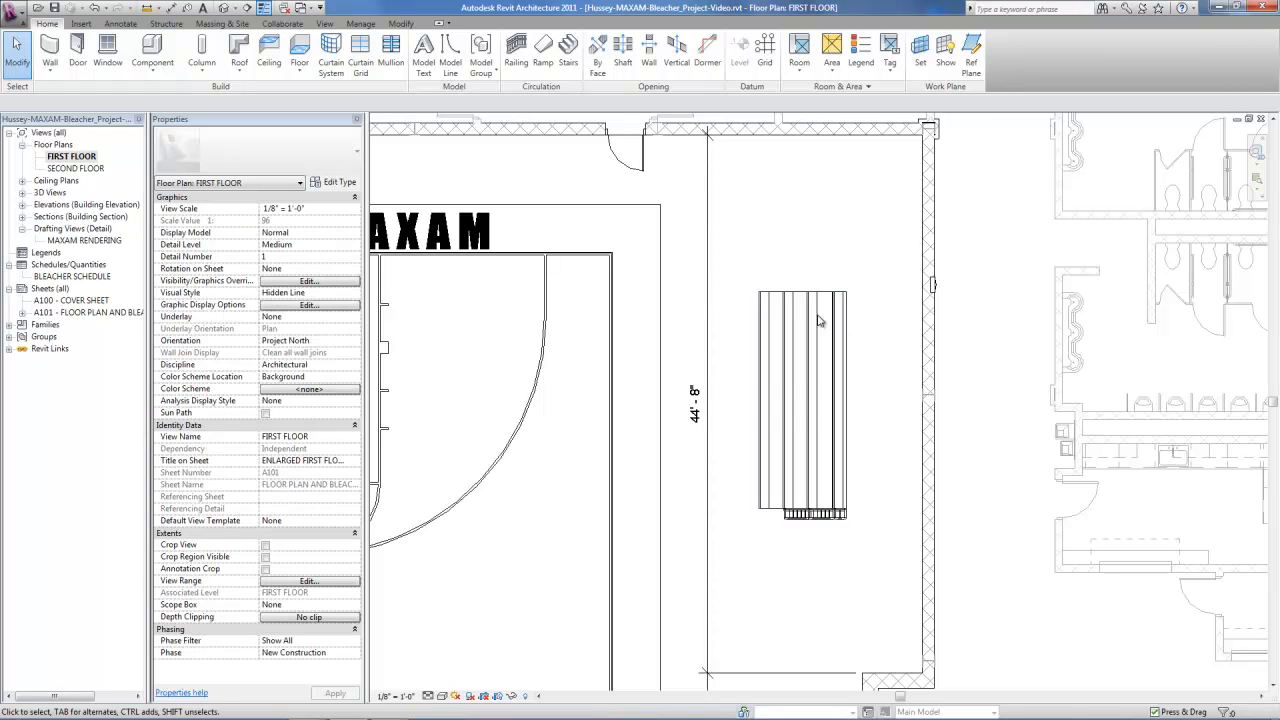
# - Align the back of the bleacher with the inner face of the gym's east wall
pyautogui.click(401, 23)
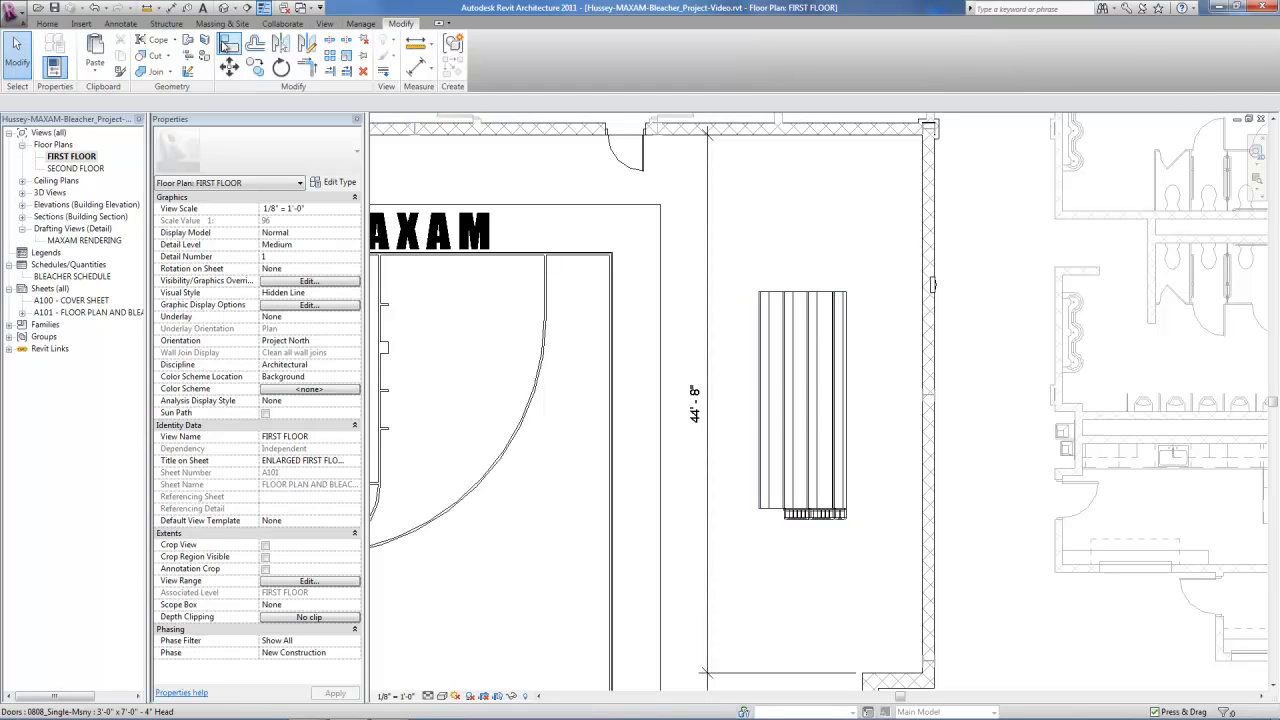
pyautogui.click(228, 44)
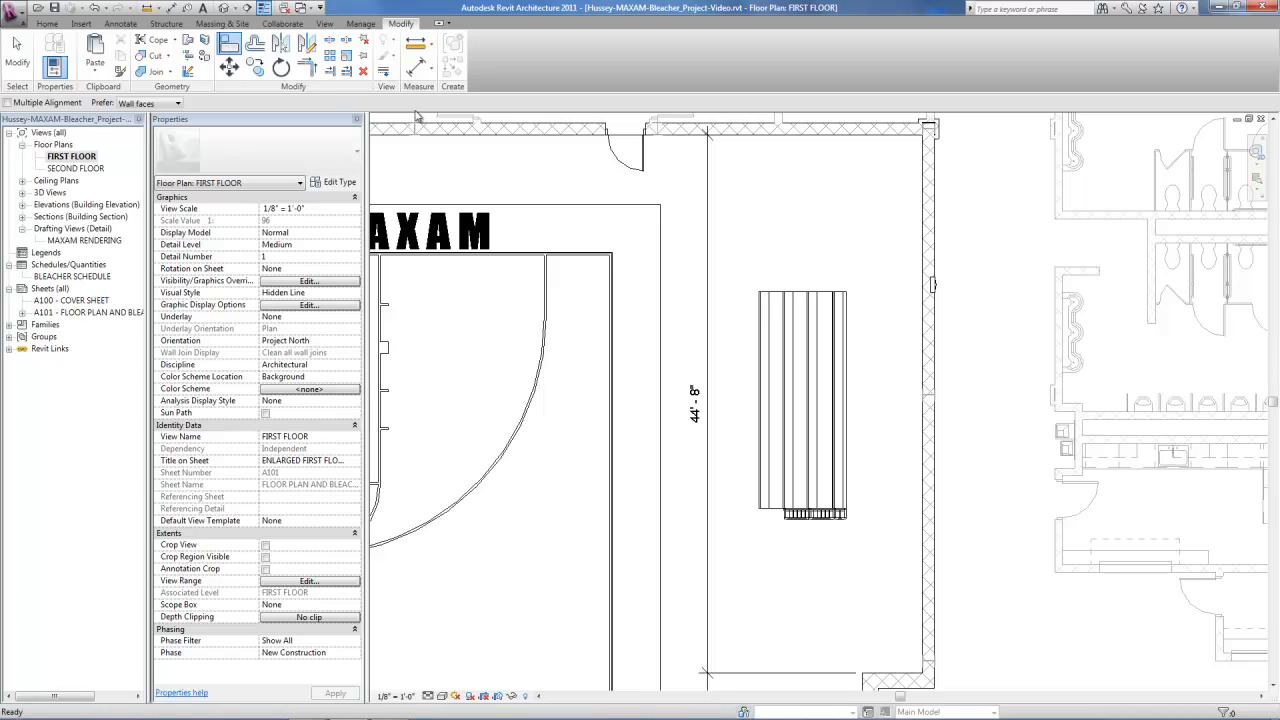
pyautogui.click(924, 242)
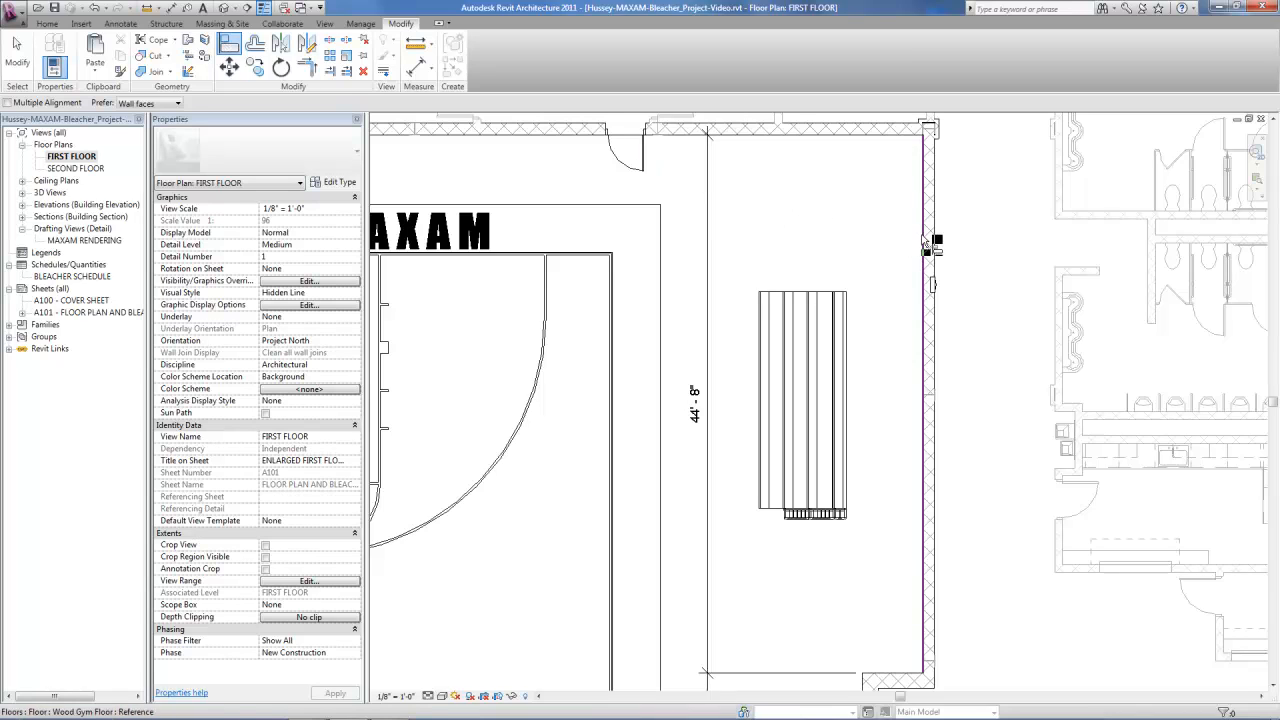
pyautogui.click(847, 332)
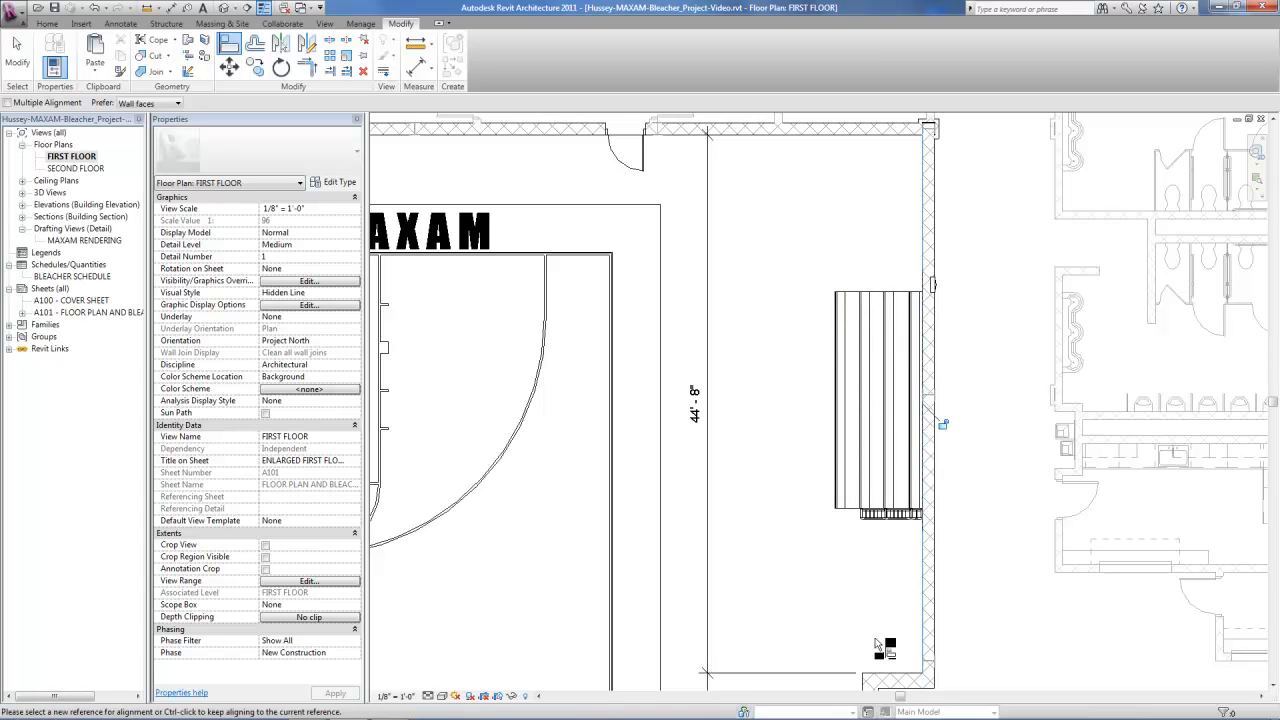
# - Align the bleacher's railed end with the short wall return to the south and stretch its rail-free end to the north wall
pyautogui.click(898, 676)
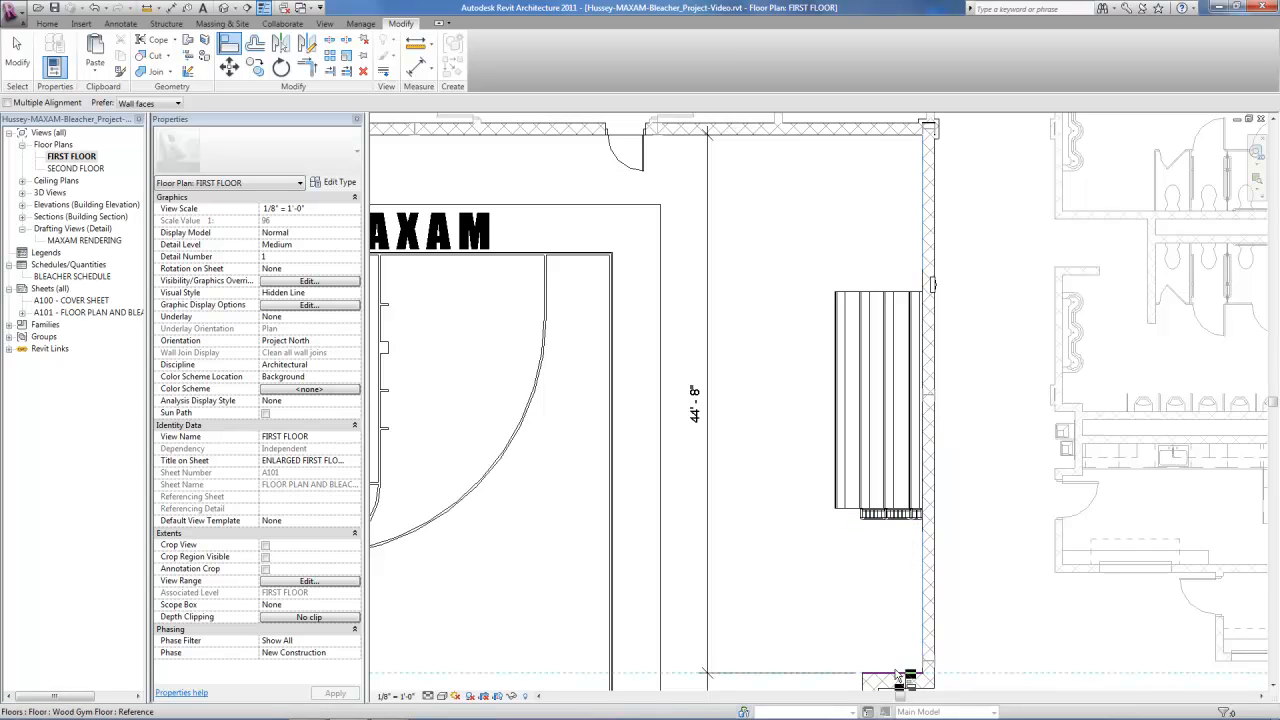
pyautogui.click(895, 521)
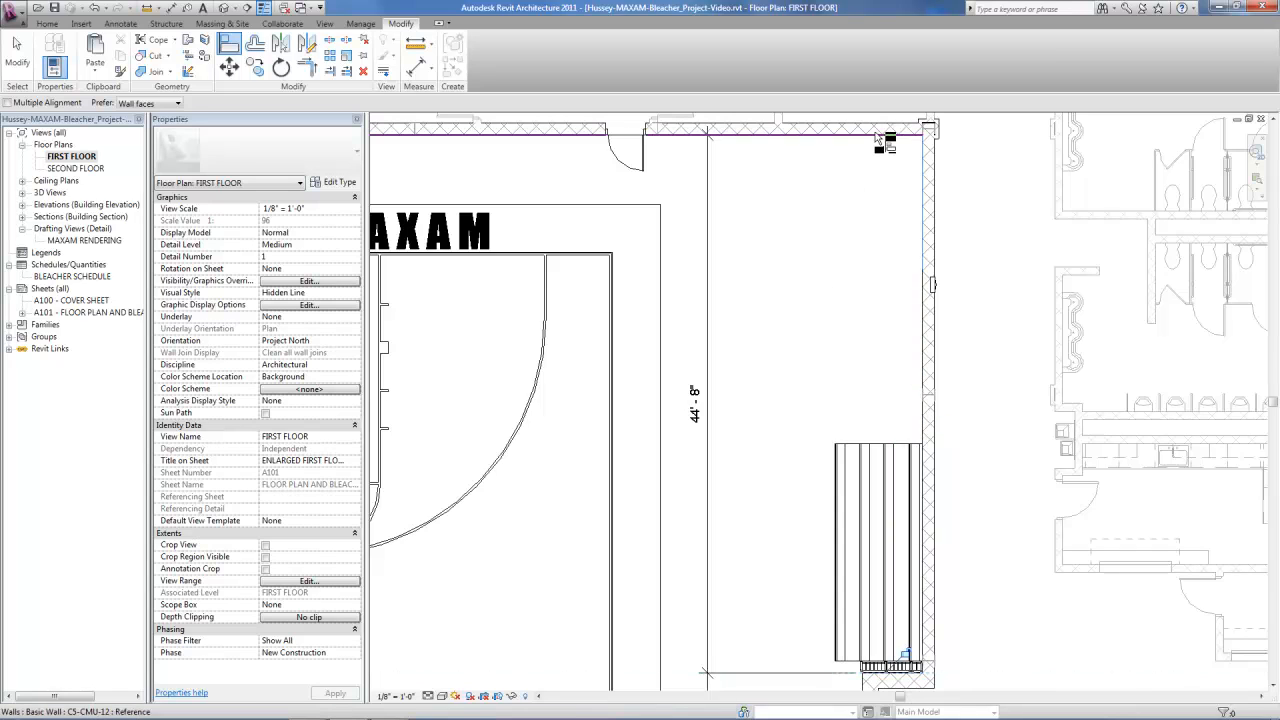
pyautogui.click(884, 444)
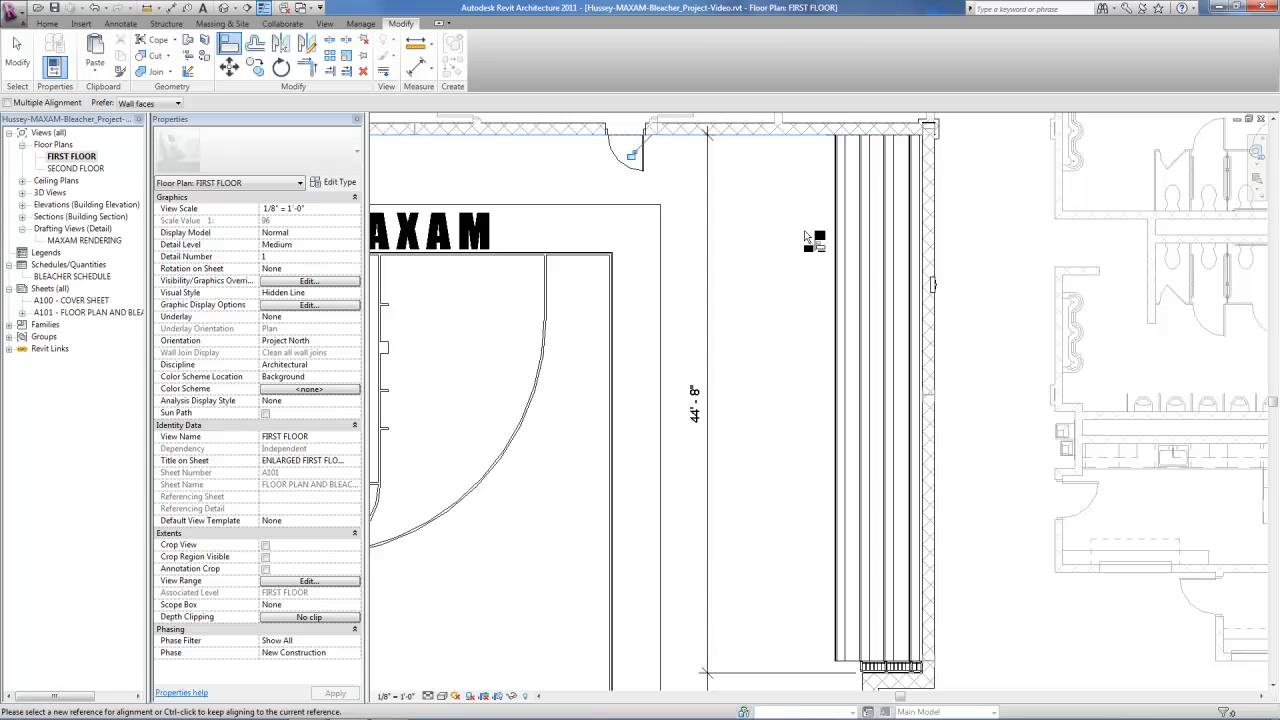
pyautogui.click(17, 55)
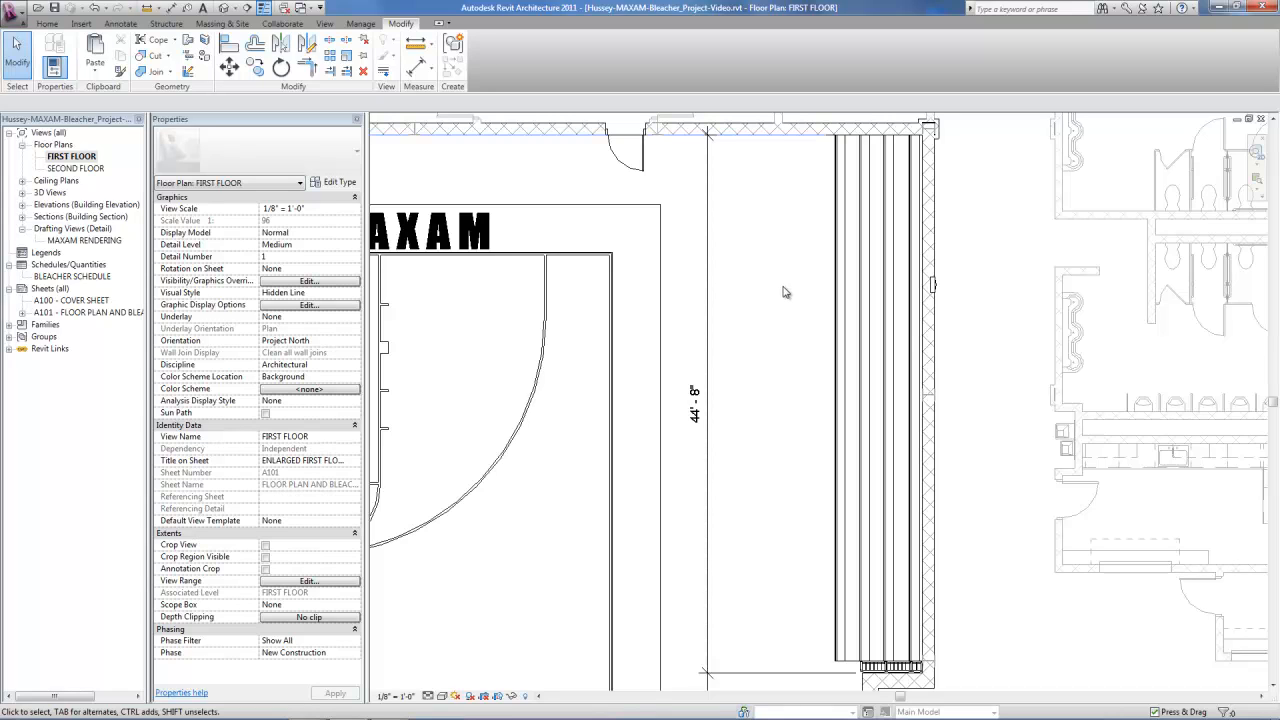
# - Undo the bleacher's stretch and south-end alignment, and align its rail-free end with the inner face of the gym's north wall
pyautogui.hotkey('ctrl', 'z')
pyautogui.hotkey('ctrl', 'z')
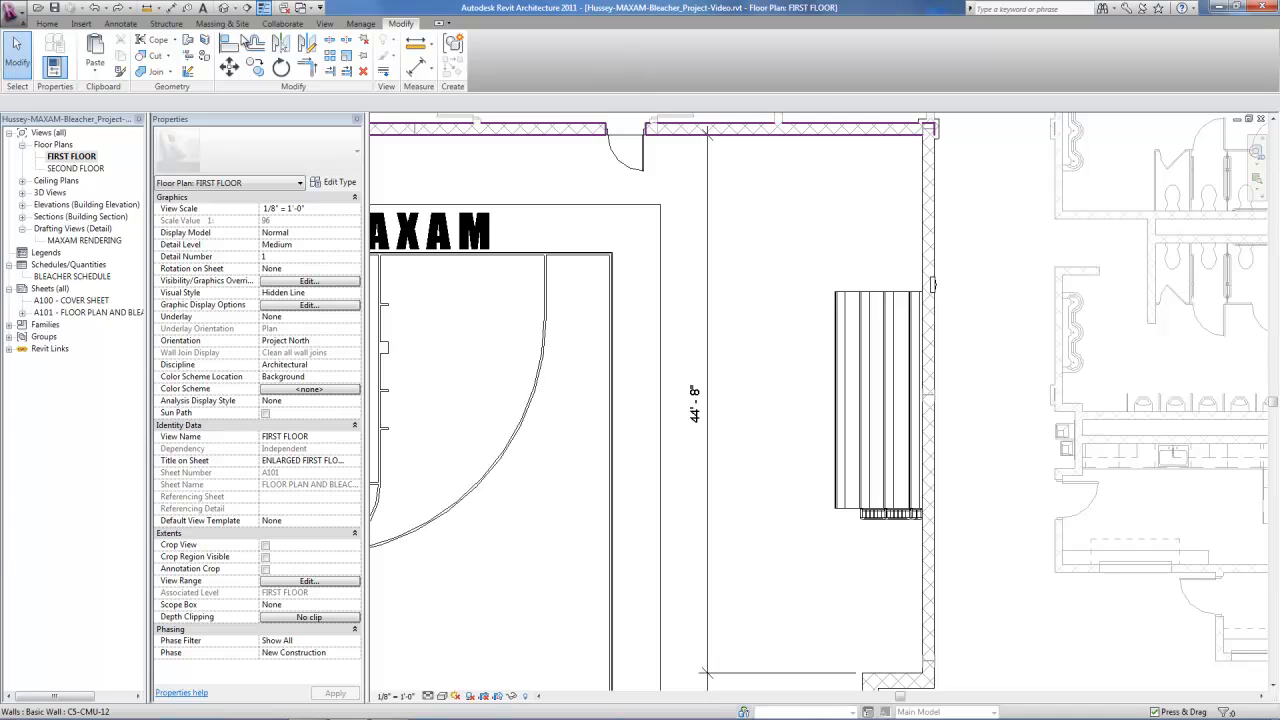
pyautogui.click(229, 43)
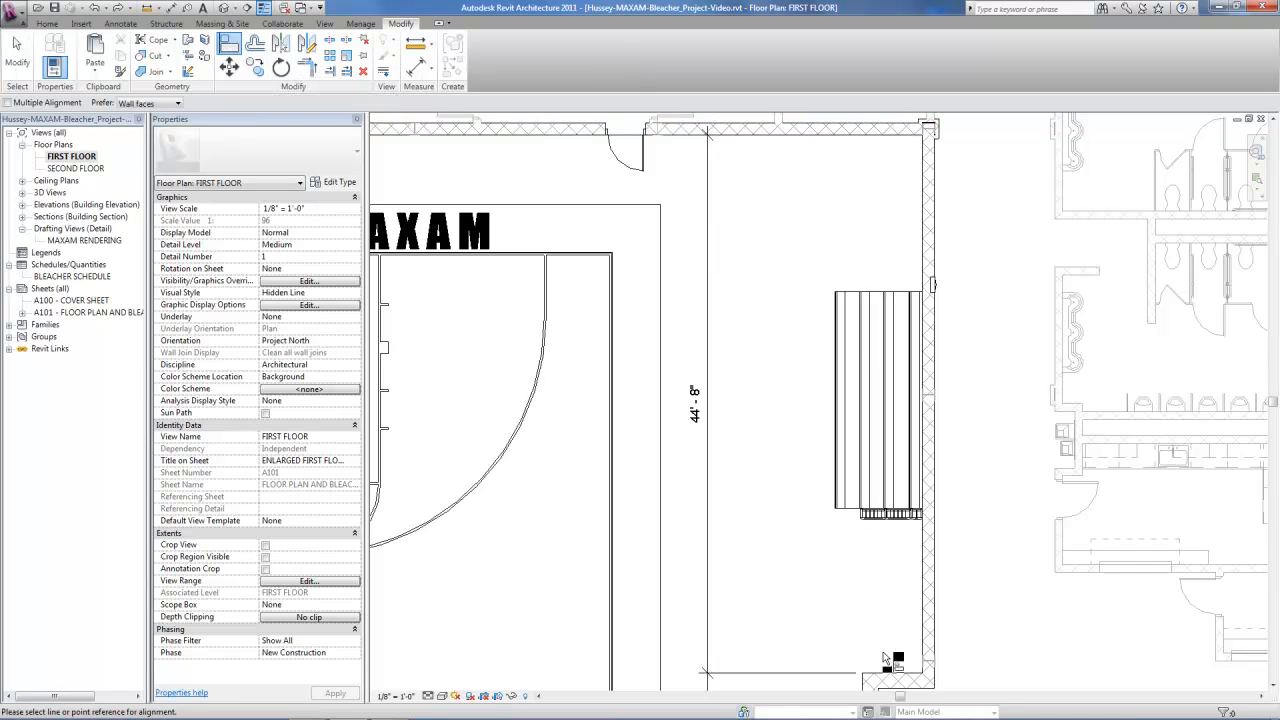
pyautogui.press('Tab')
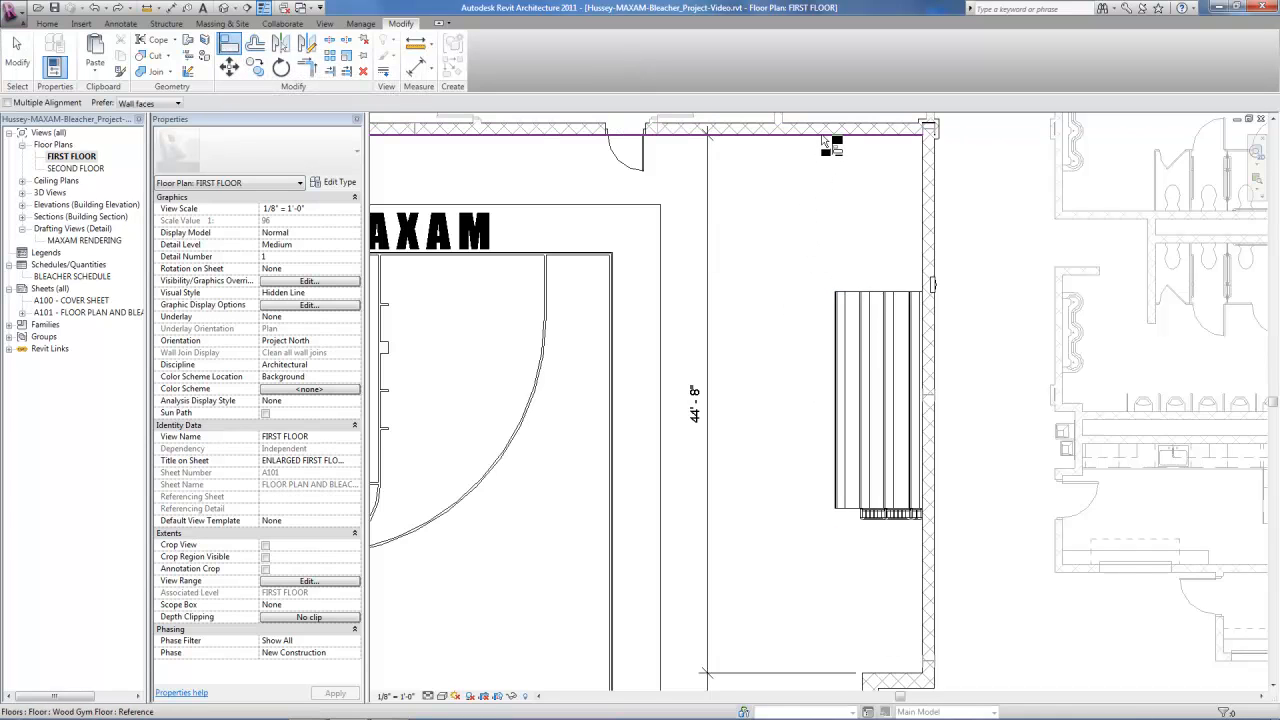
pyautogui.click(846, 128)
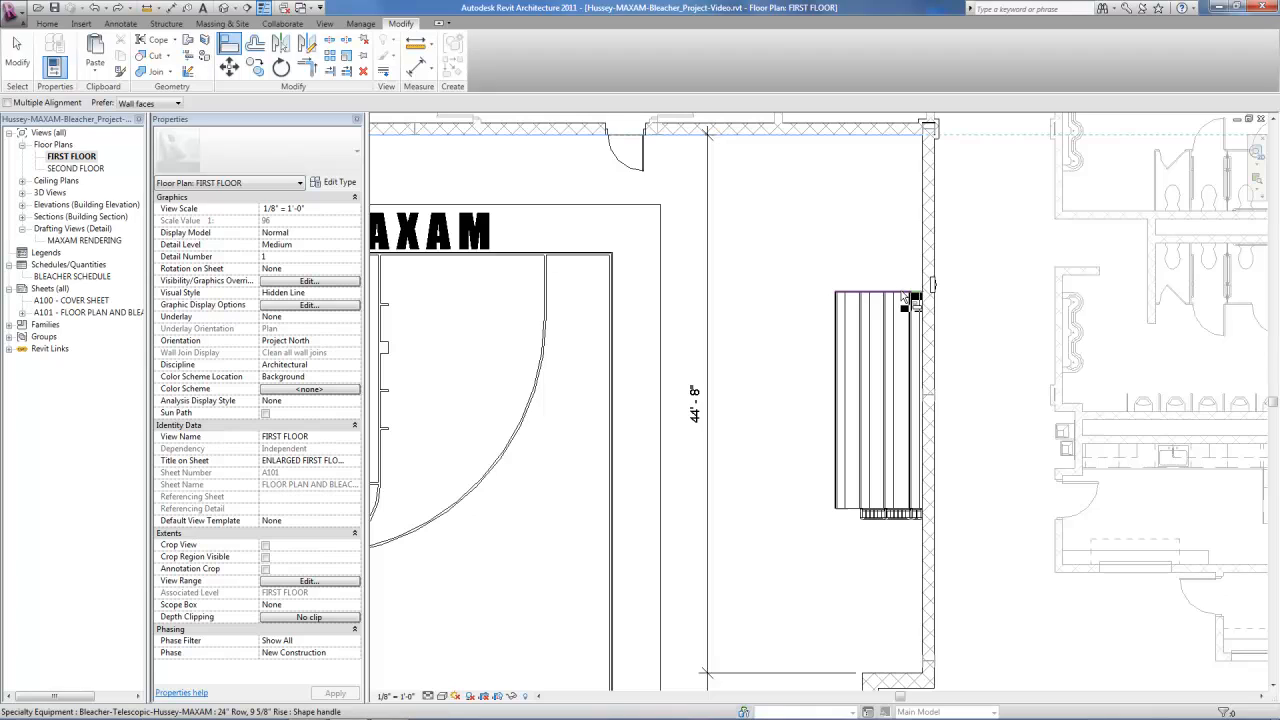
pyautogui.press('Tab')
pyautogui.click(904, 297)
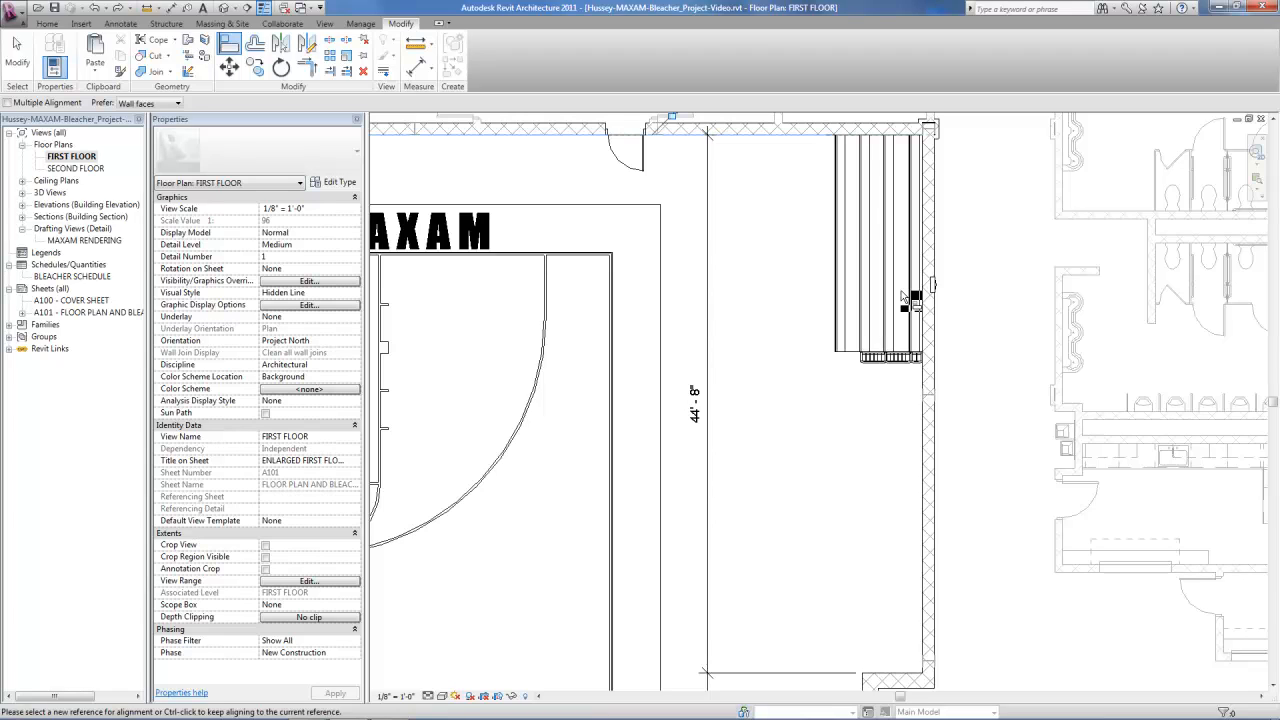
pyautogui.click(18, 55)
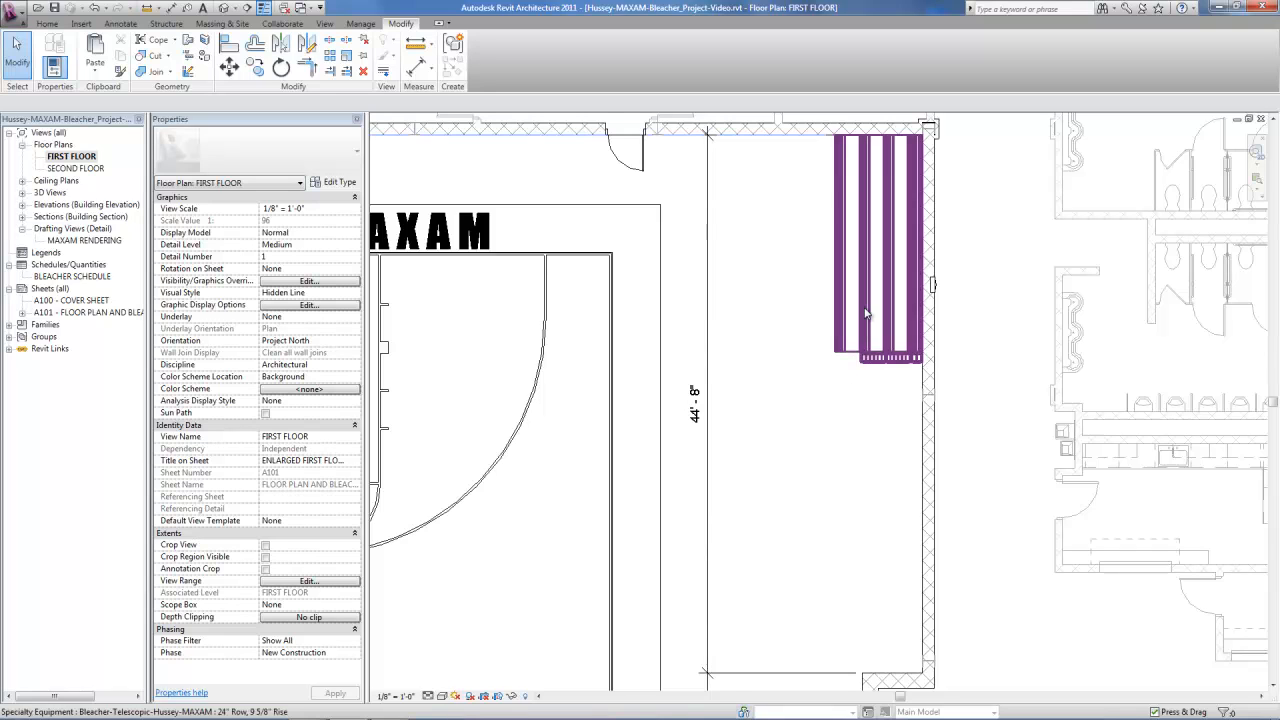
# - Open Bleacher_Aisle-Telescopic-Hussey-MAXAM.rfa for loading from the MAXAM Telescopic Gym Bleachers folder under Specialty Equipment and Hussey Seating Company
pyautogui.click(48, 24)
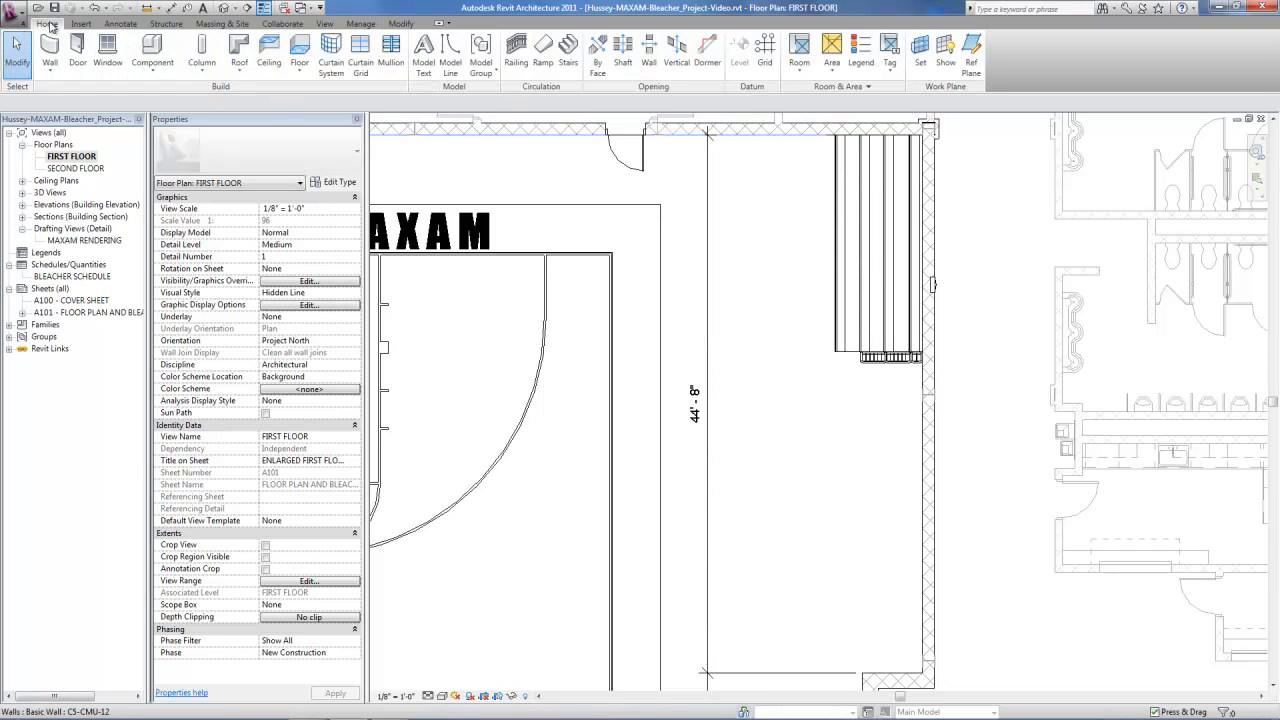
pyautogui.click(152, 46)
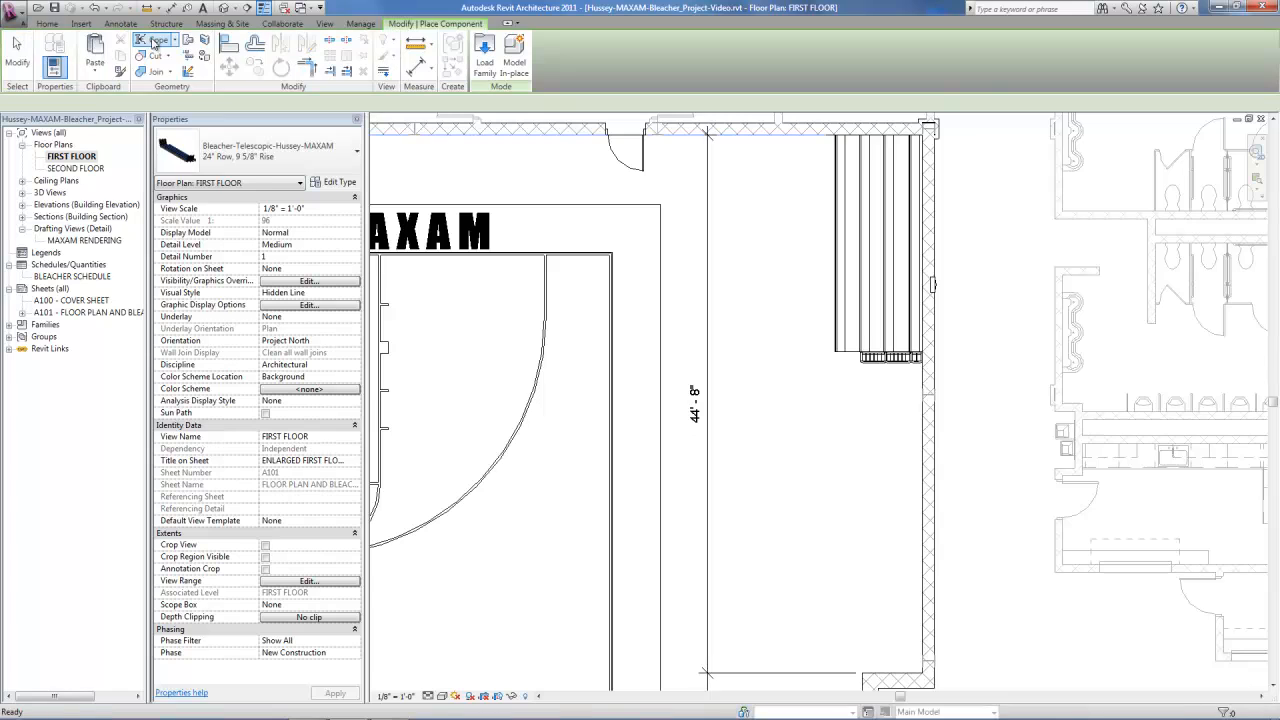
pyautogui.click(484, 55)
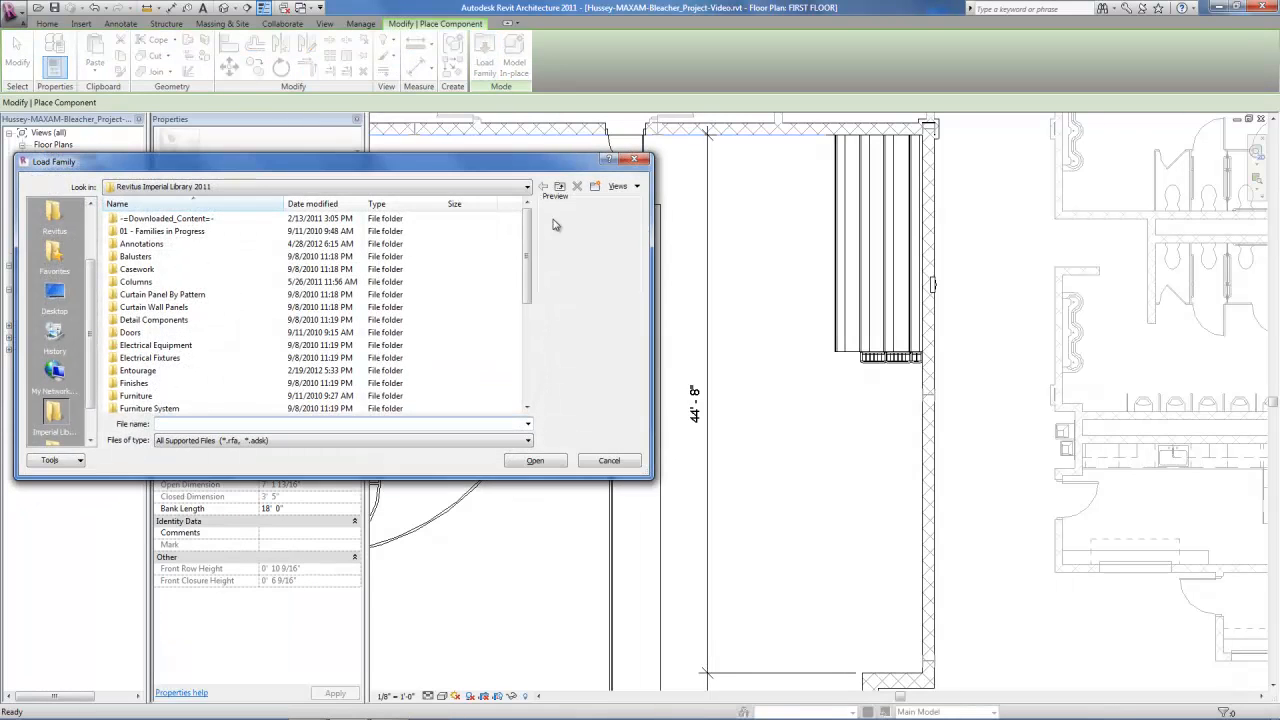
pyautogui.moveTo(530, 243); pyautogui.dragTo(529, 350)
pyautogui.doubleClick(160, 336)
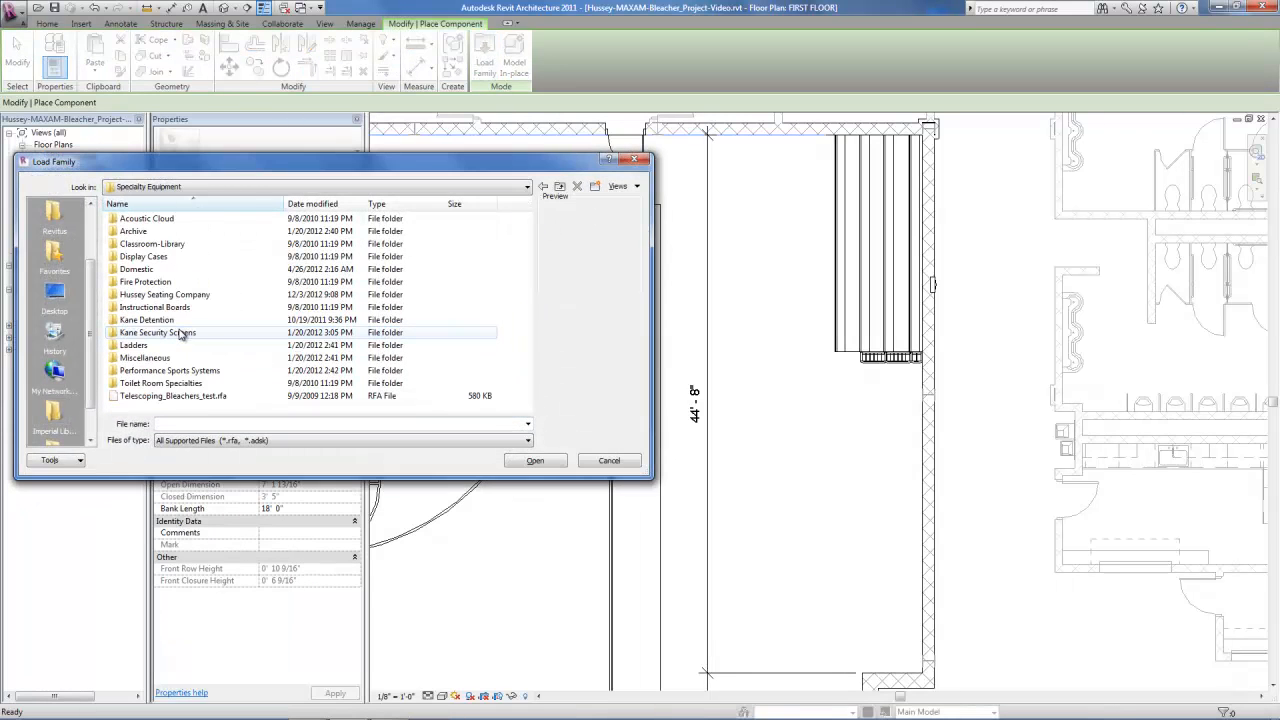
pyautogui.doubleClick(165, 294)
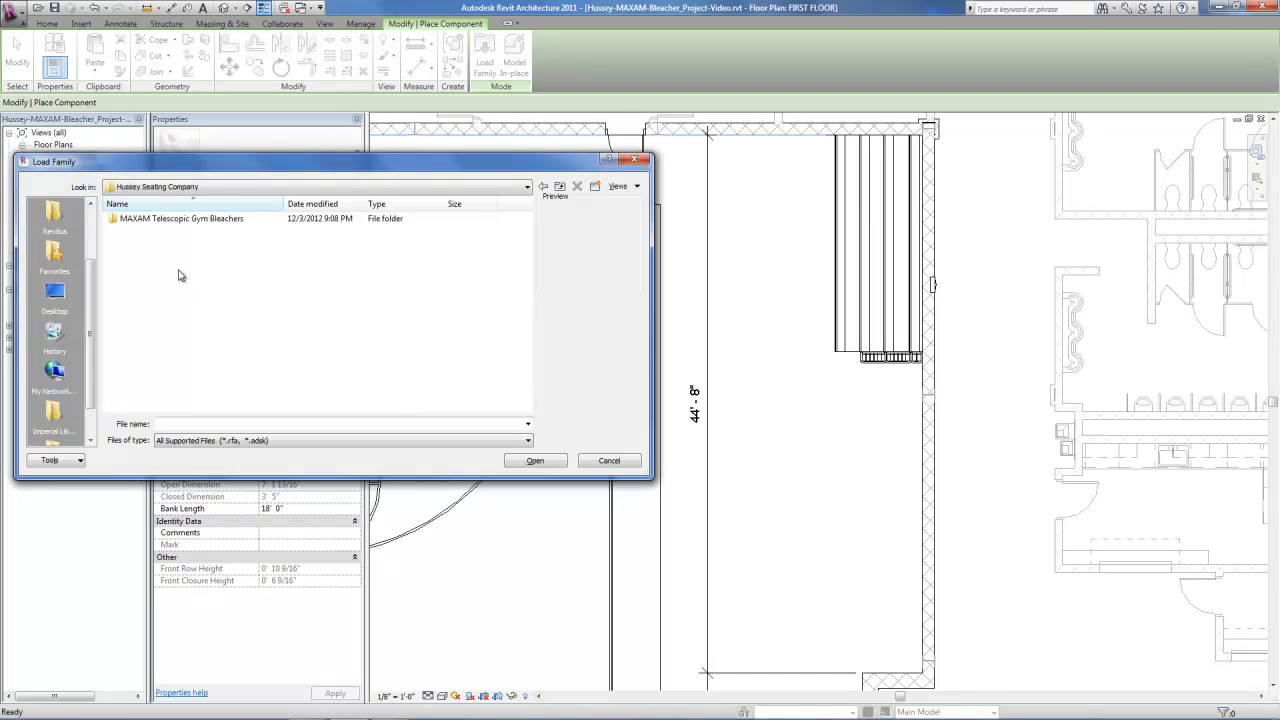
pyautogui.doubleClick(186, 220)
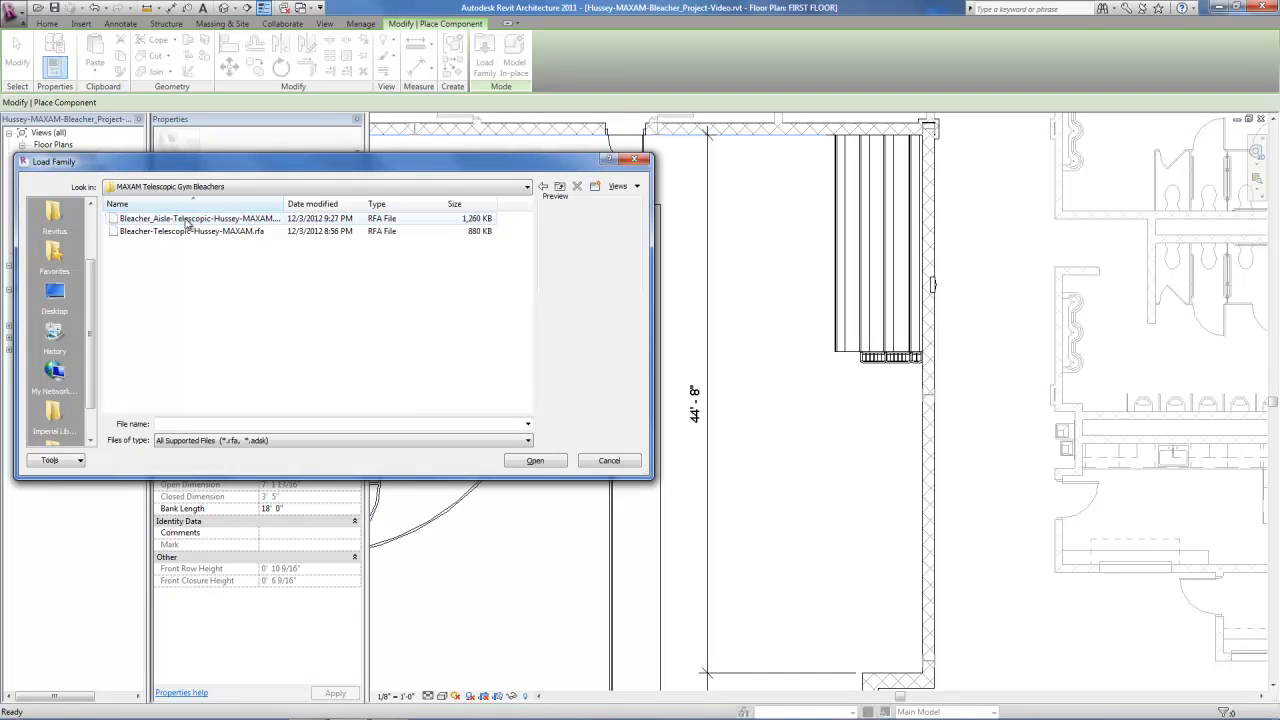
pyautogui.click(137, 219)
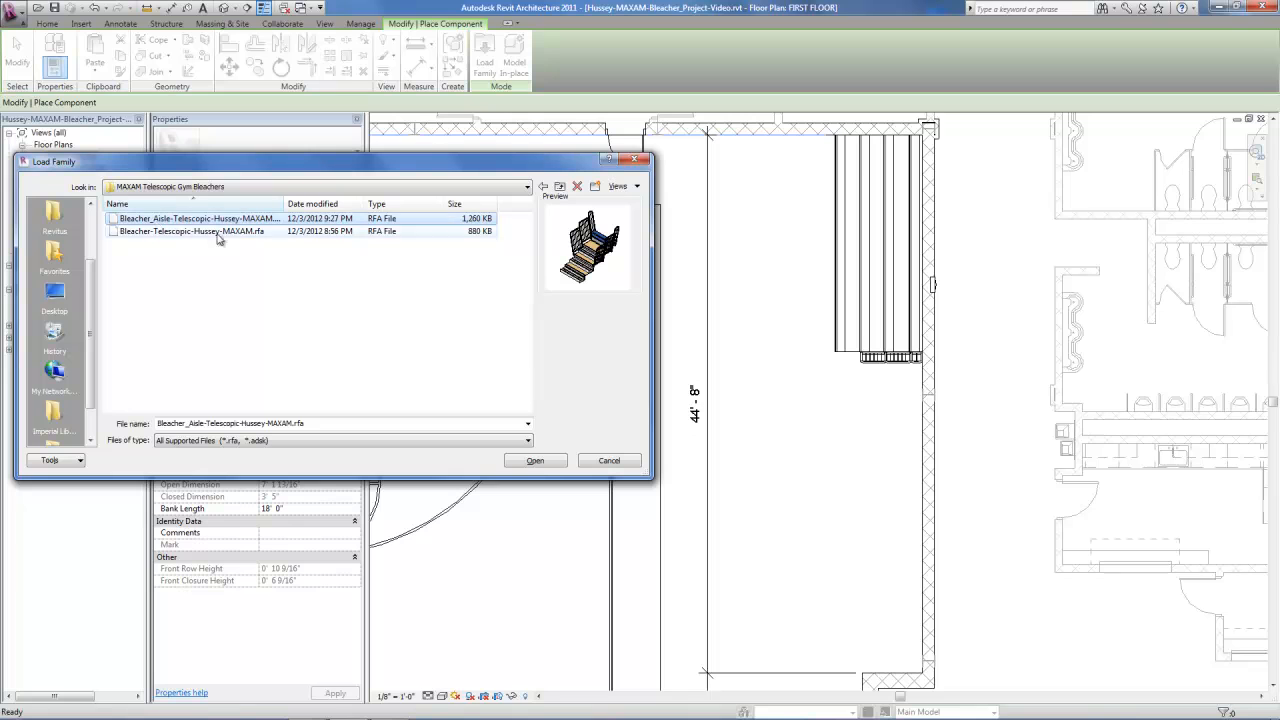
pyautogui.click(535, 461)
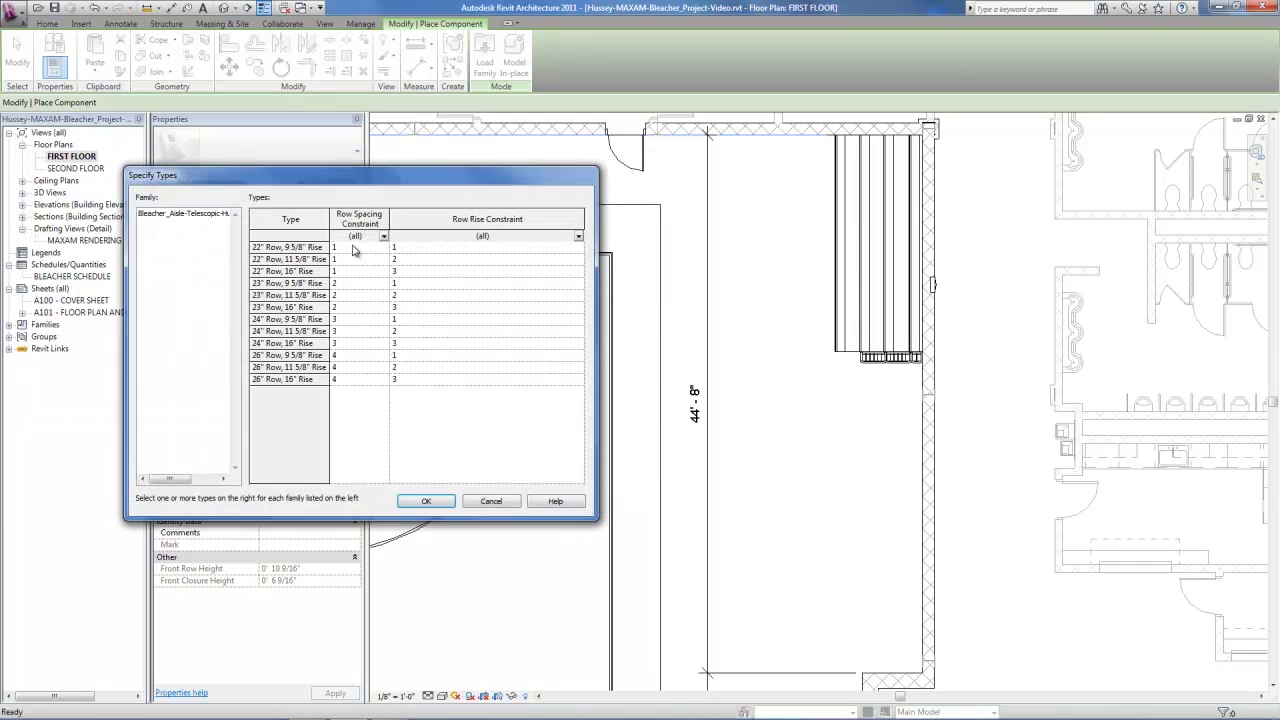
# - Load the three 24" Row types of the aisle family, with 9 5/8", 11 5/8" and 16" rises
pyautogui.moveTo(331, 216); pyautogui.dragTo(565, 214)
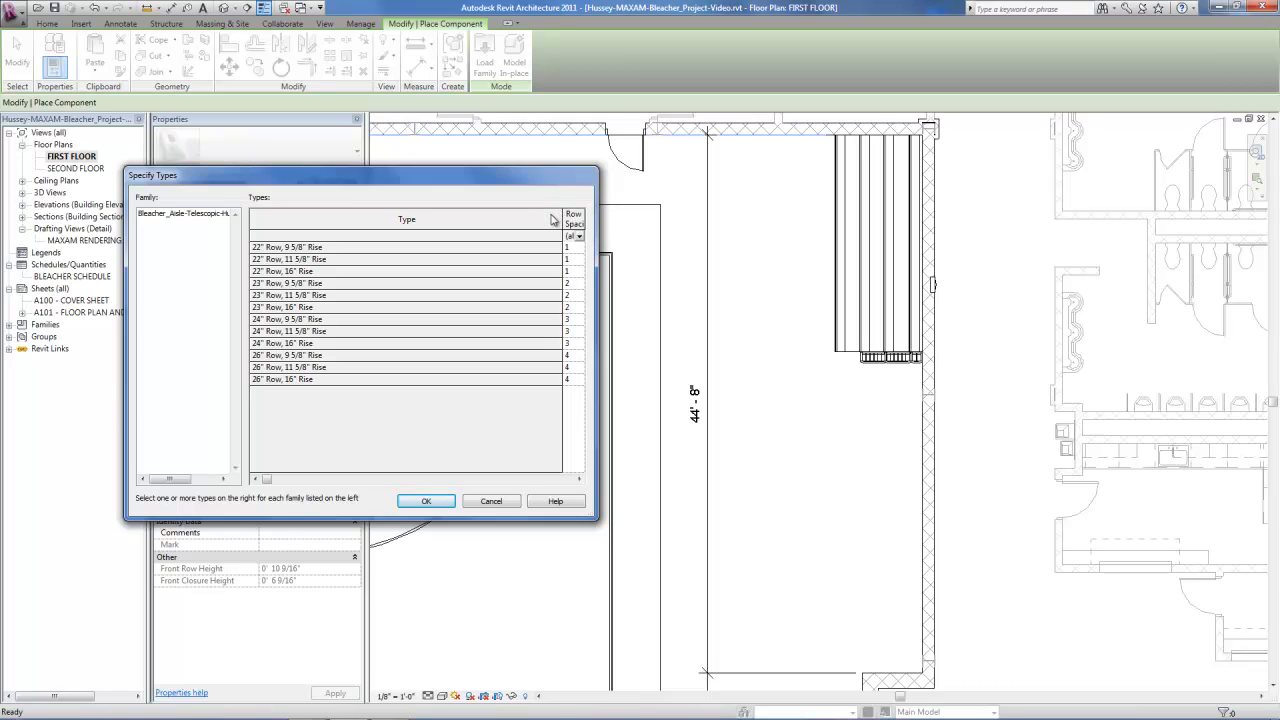
pyautogui.moveTo(287, 319); pyautogui.dragTo(287, 343)
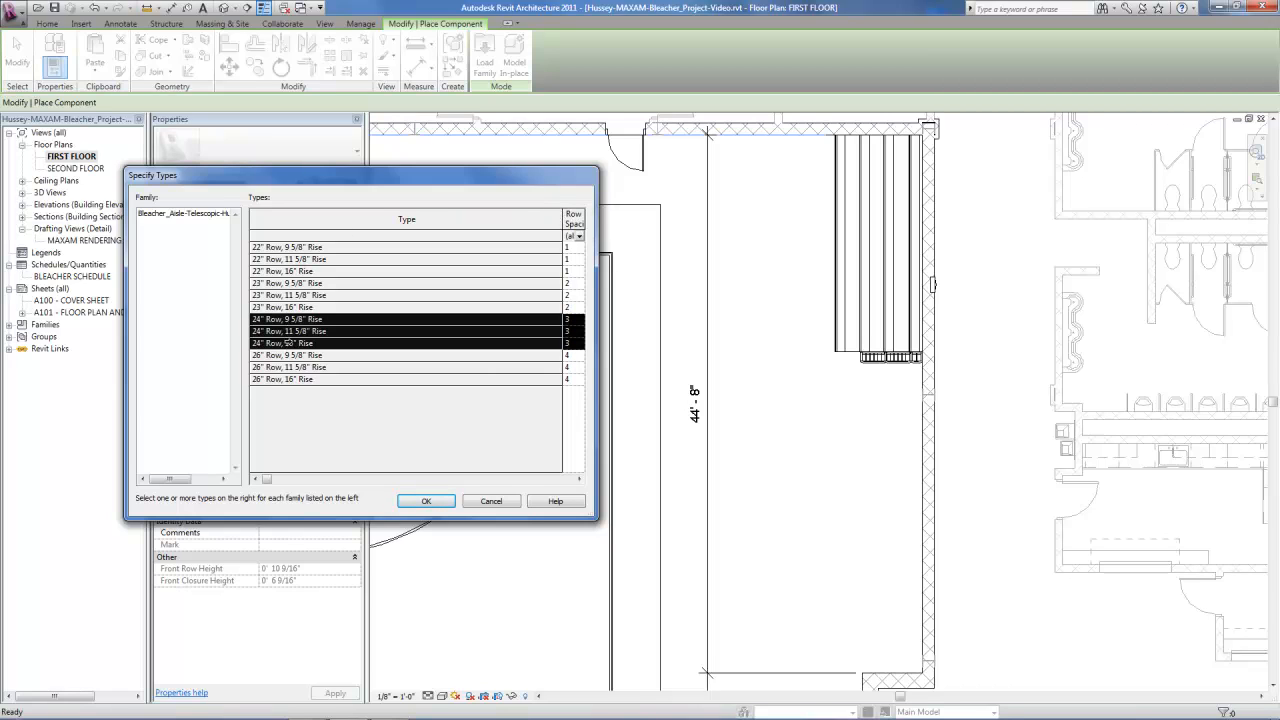
pyautogui.click(426, 501)
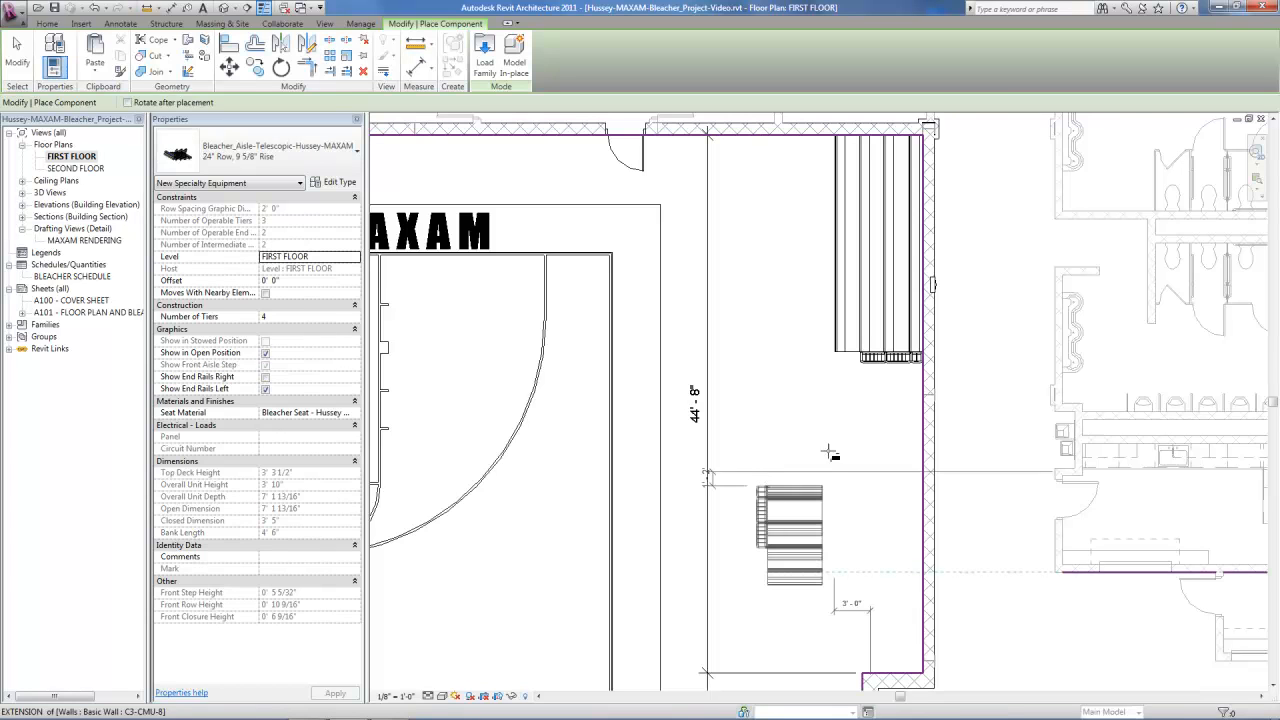
# - Place one 24" Row, 9 5/8" Rise aisle unit southwest of the bleacher, rotated to face the court
pyautogui.press('space')
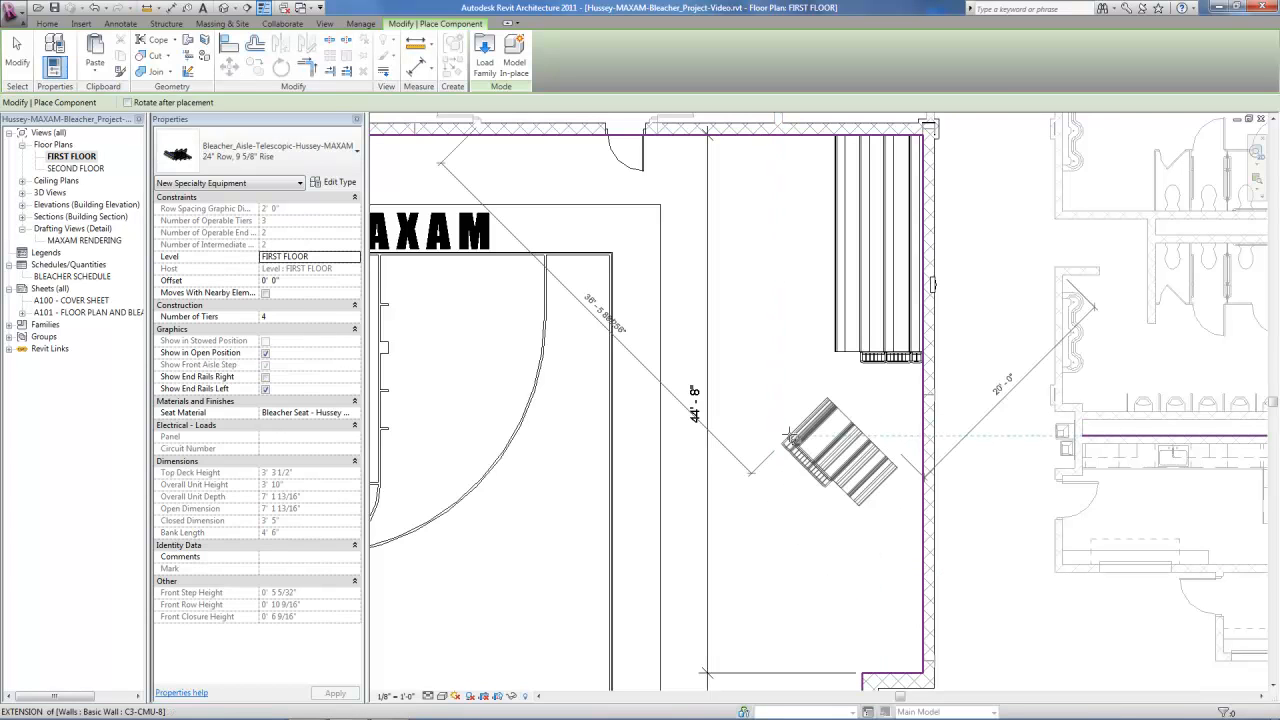
pyautogui.press('space')
pyautogui.press('space')
pyautogui.press('space')
pyautogui.press('space')
pyautogui.press('space')
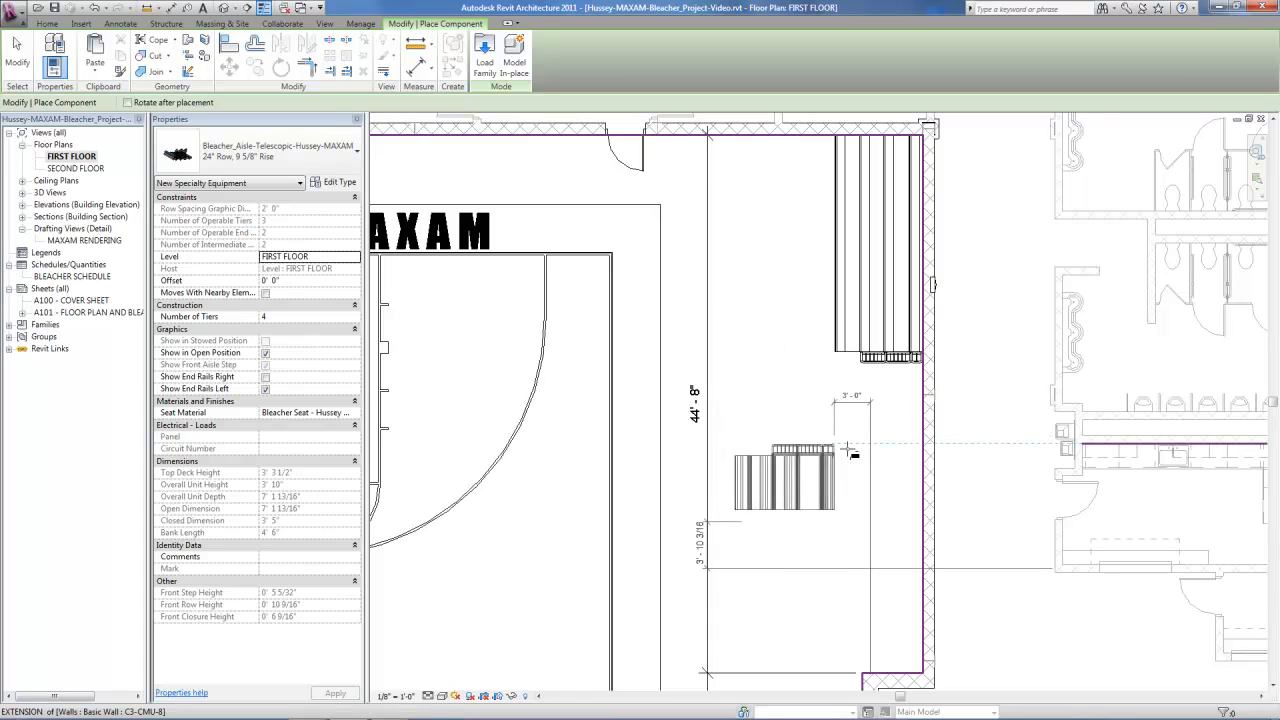
pyautogui.click(854, 432)
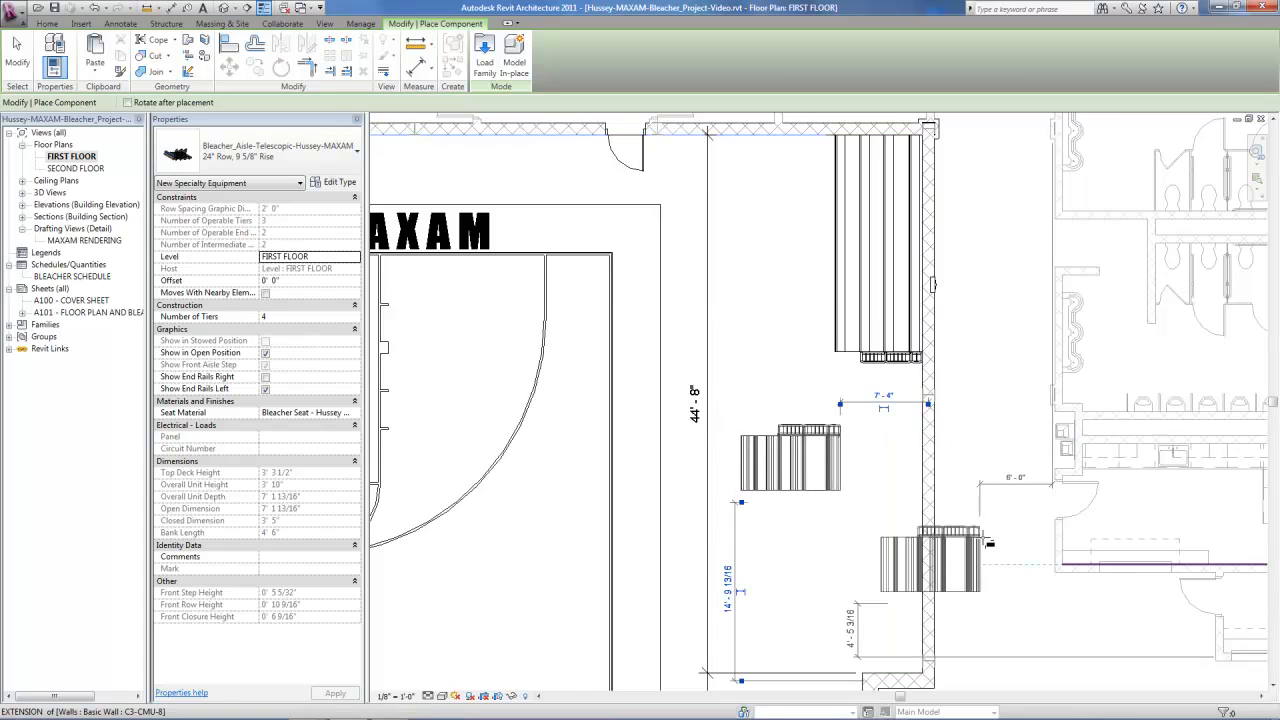
pyautogui.click(16, 50)
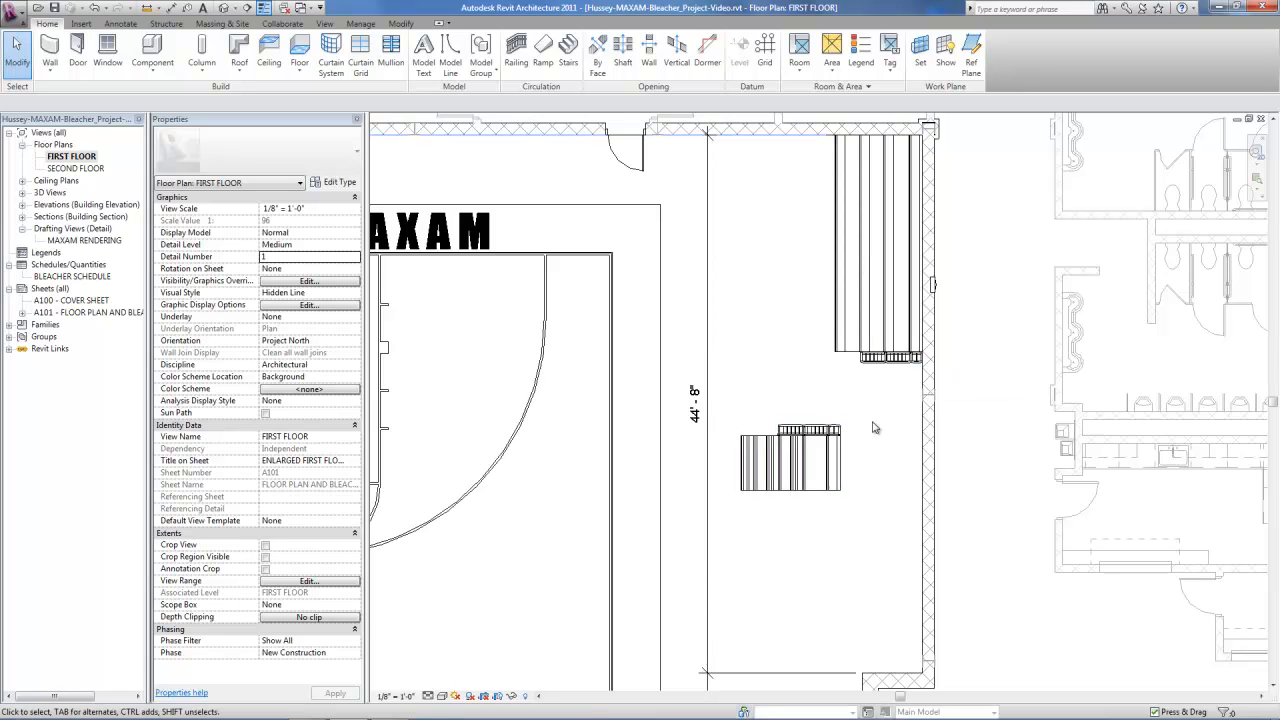
# - Turn off the right end rails of the bleacher and the left end rails of the aisle unit
pyautogui.click(868, 333)
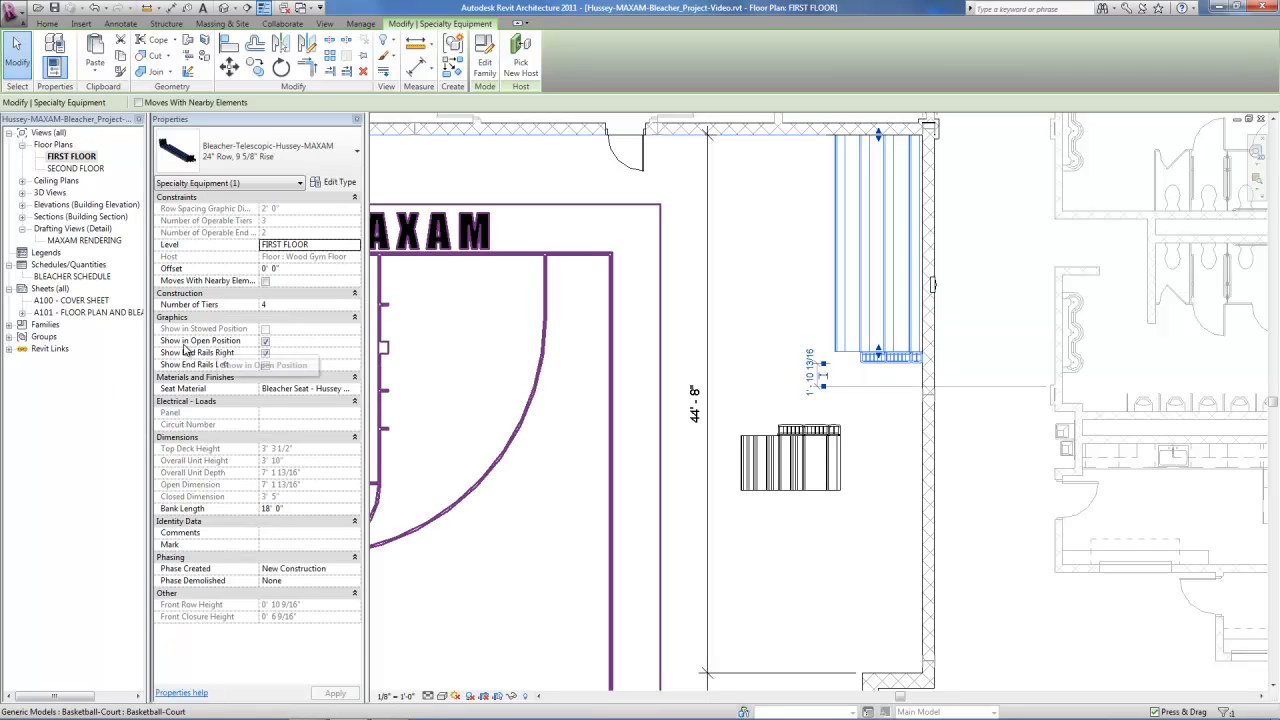
pyautogui.click(266, 353)
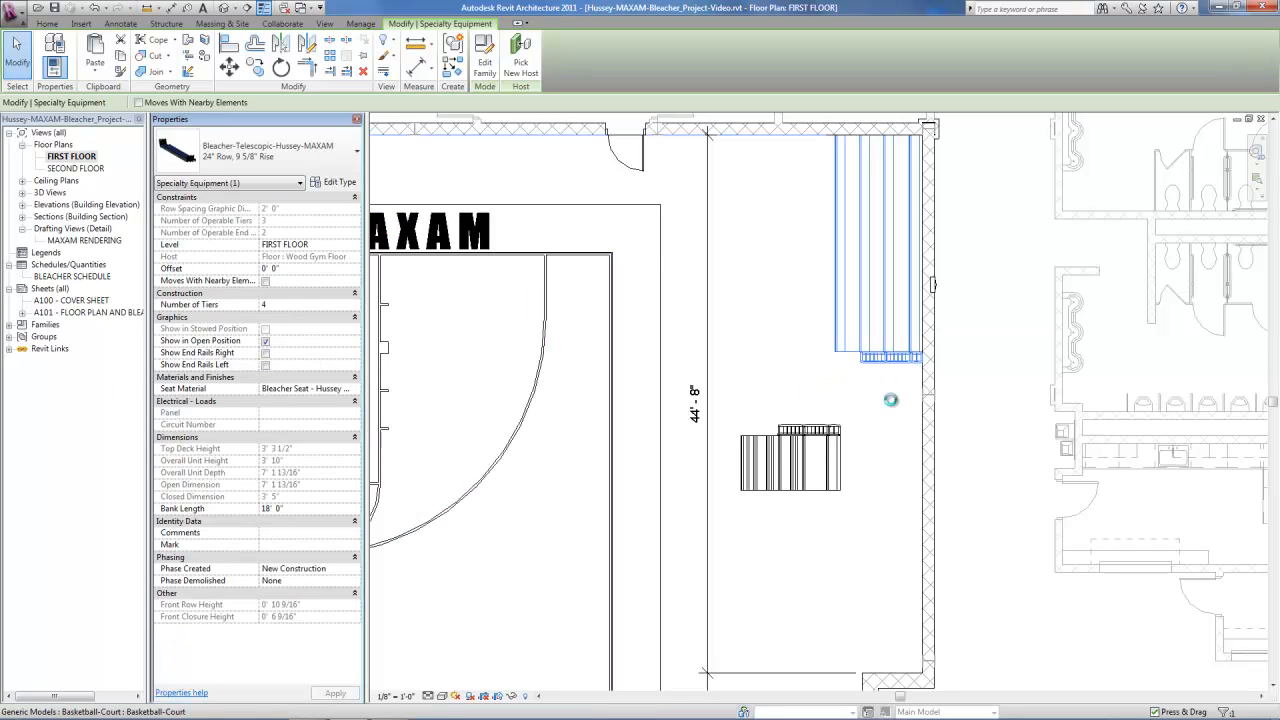
pyautogui.click(800, 460)
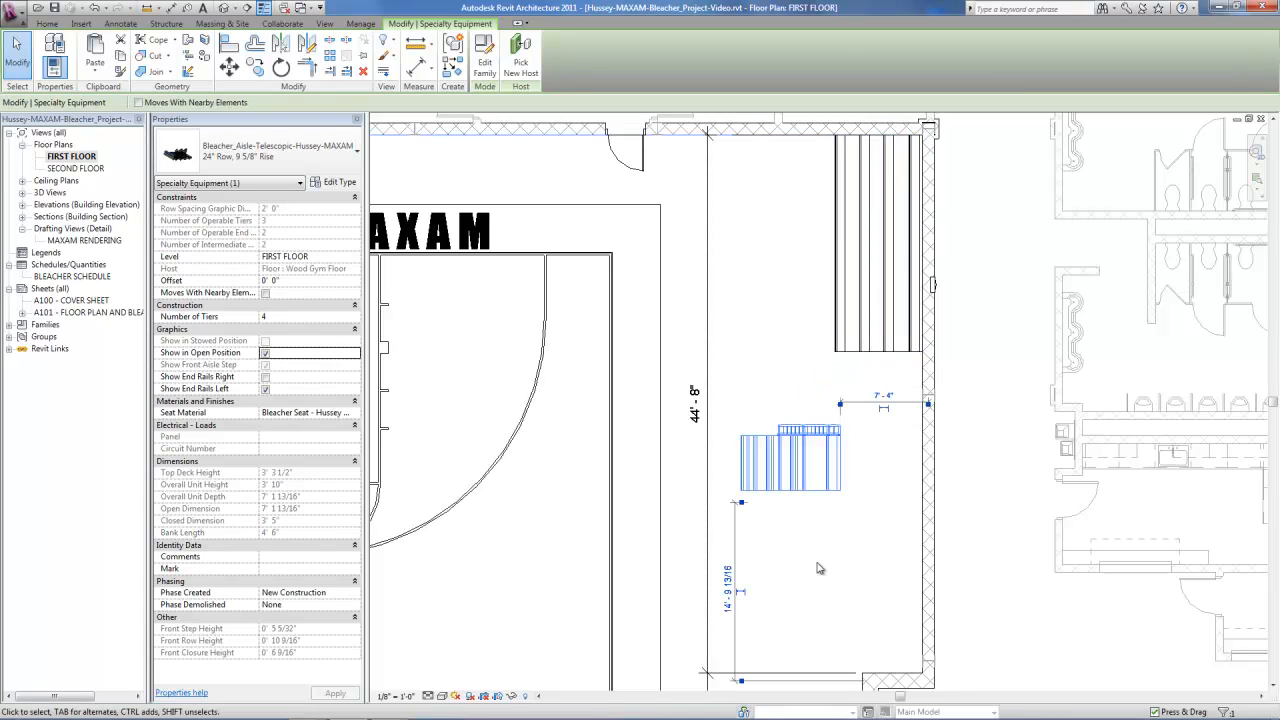
pyautogui.click(265, 389)
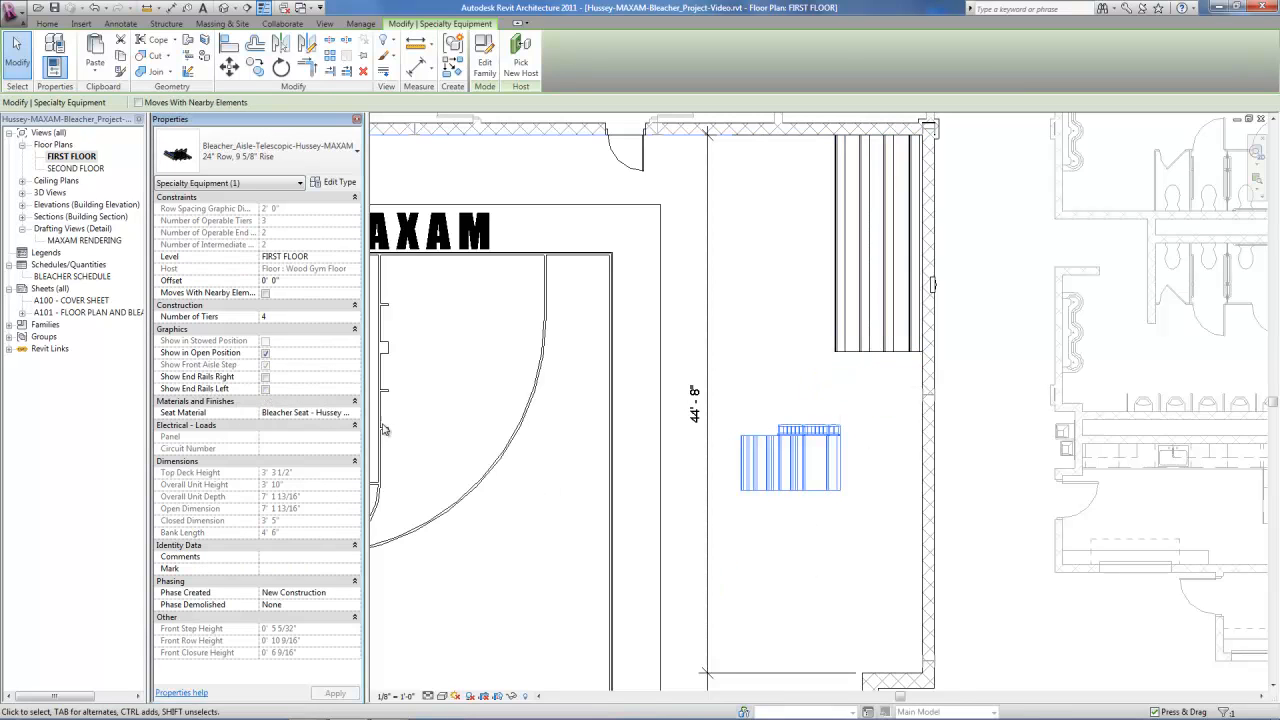
pyautogui.click(840, 573)
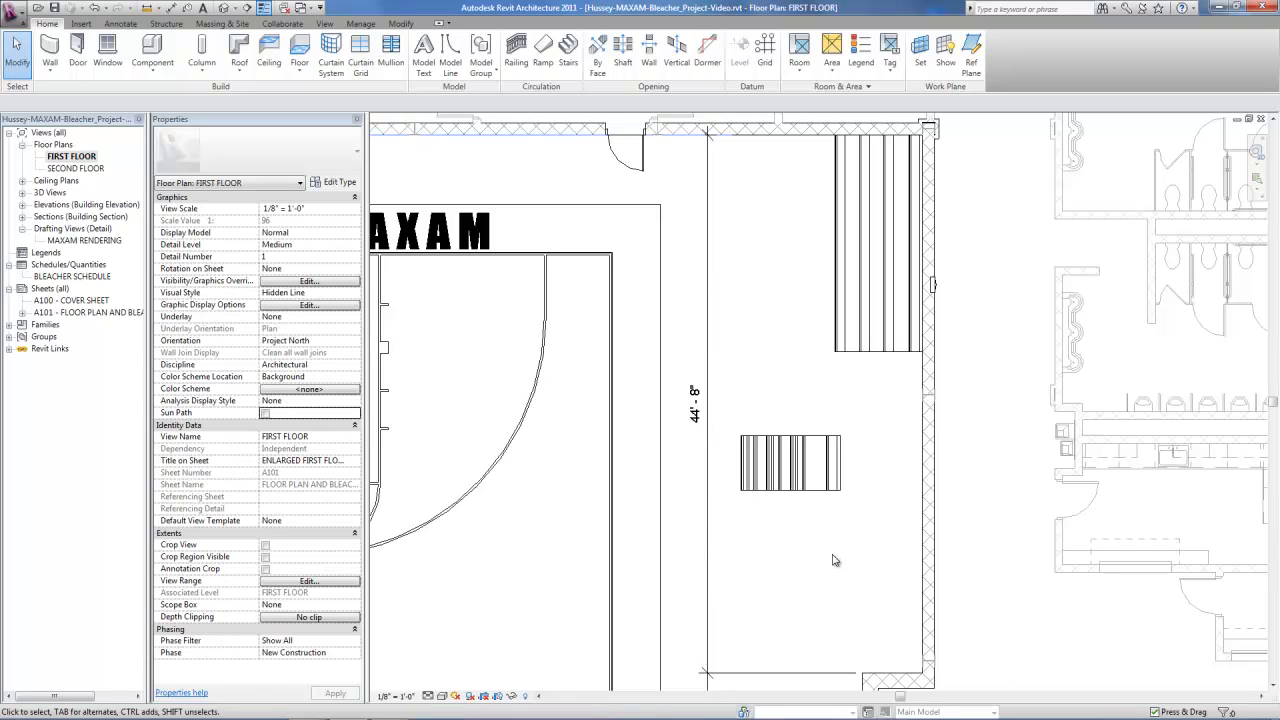
# - Align the back of the aisle unit with the inner face of the gym's east wall
pyautogui.press('a')
pyautogui.press('l')
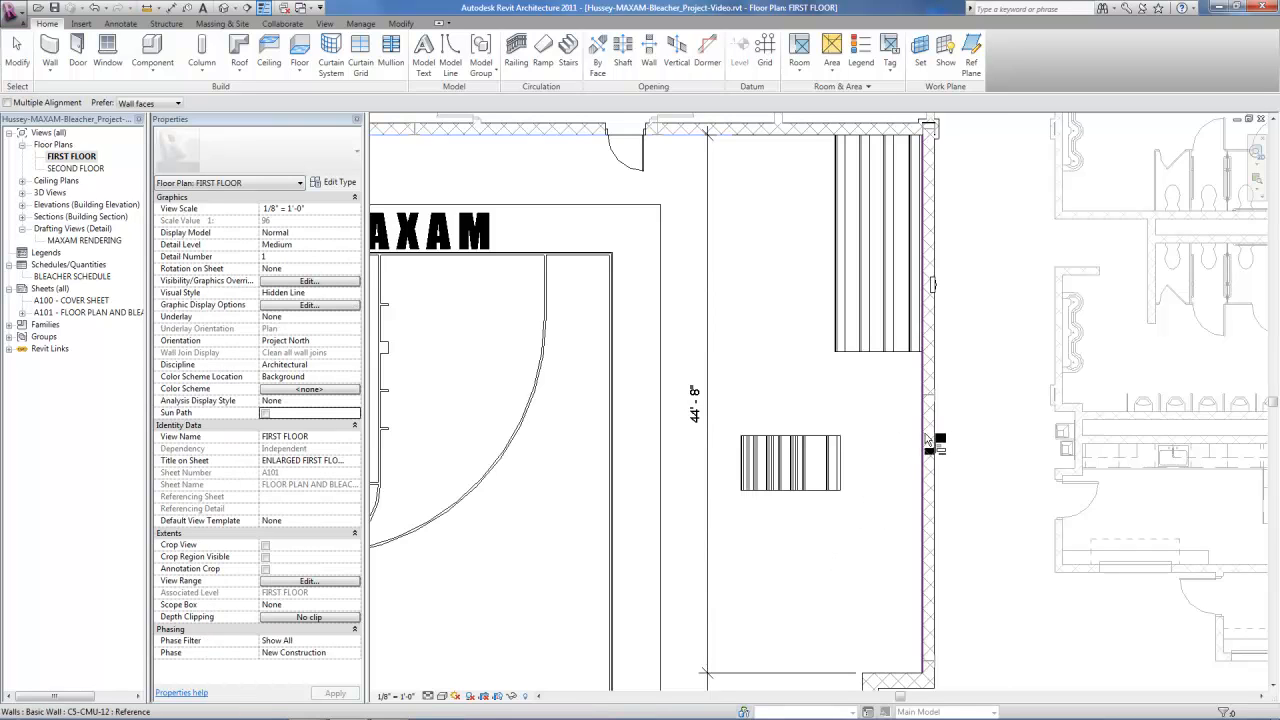
pyautogui.click(927, 440)
pyautogui.click(841, 462)
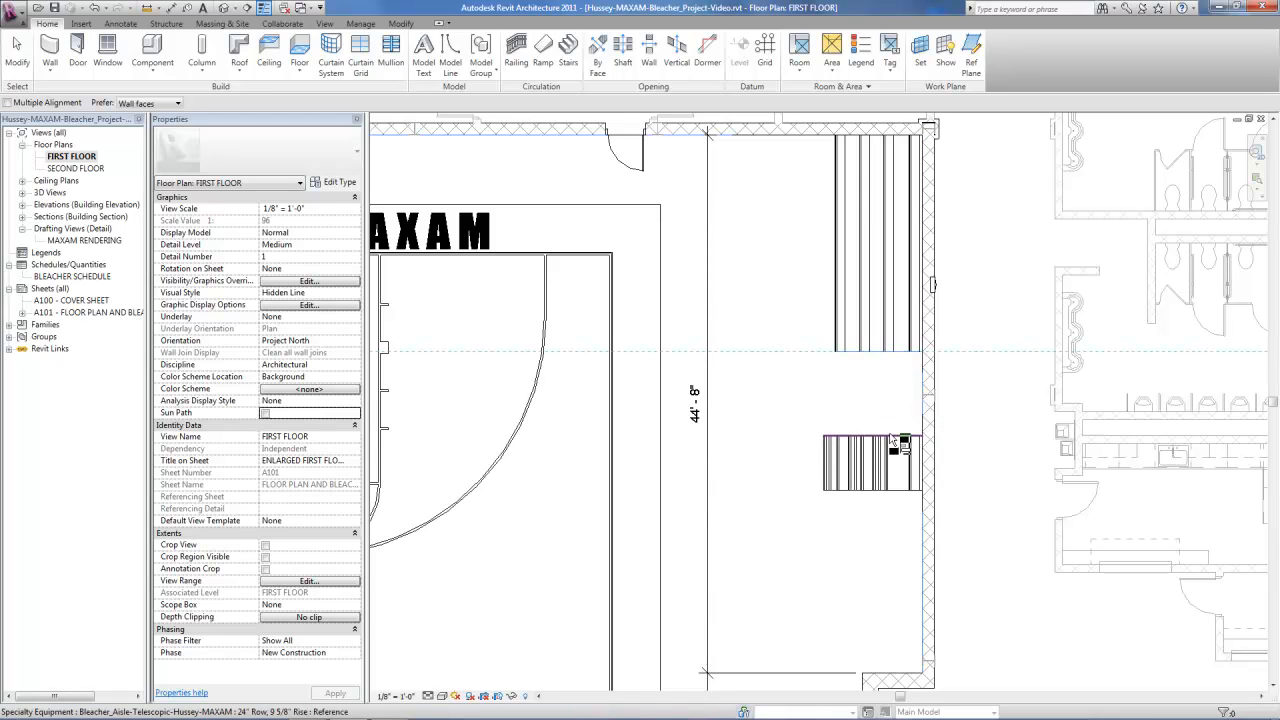
# - Align the aisle unit's north side with the bleacher's south end and lock the alignment
pyautogui.moveTo(893, 440); pyautogui.dragTo(912, 408)
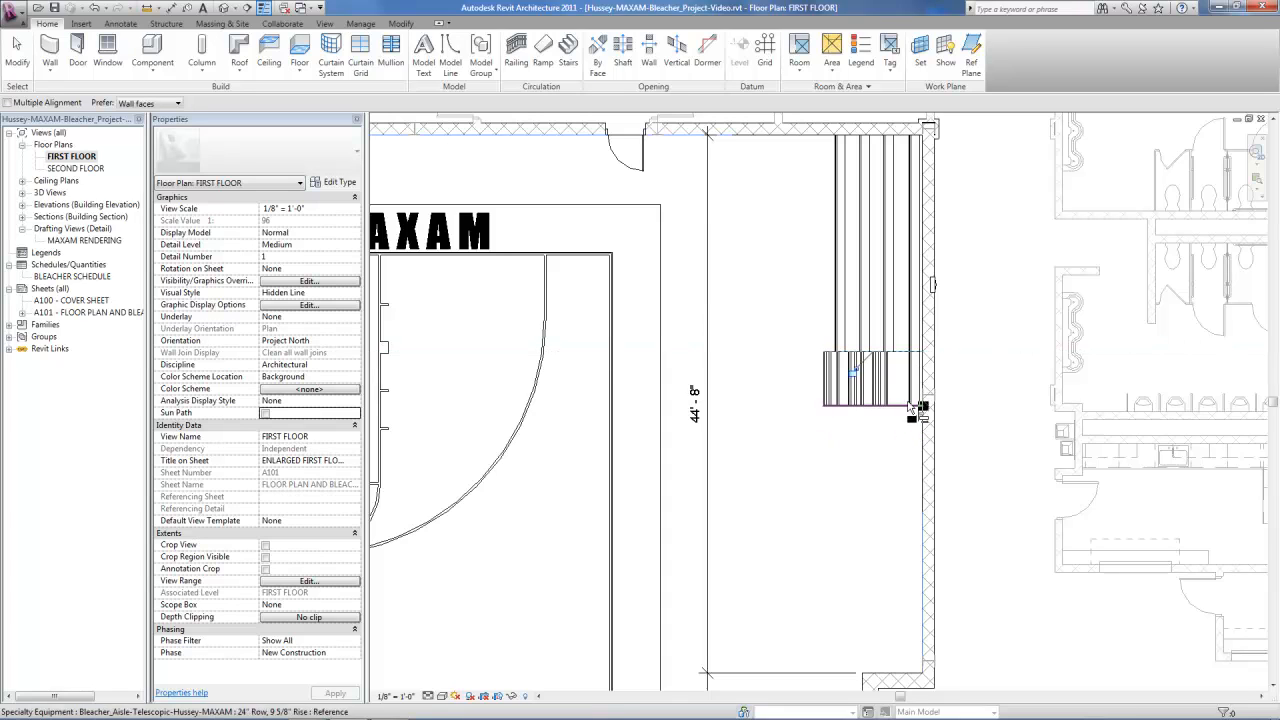
pyautogui.click(854, 372)
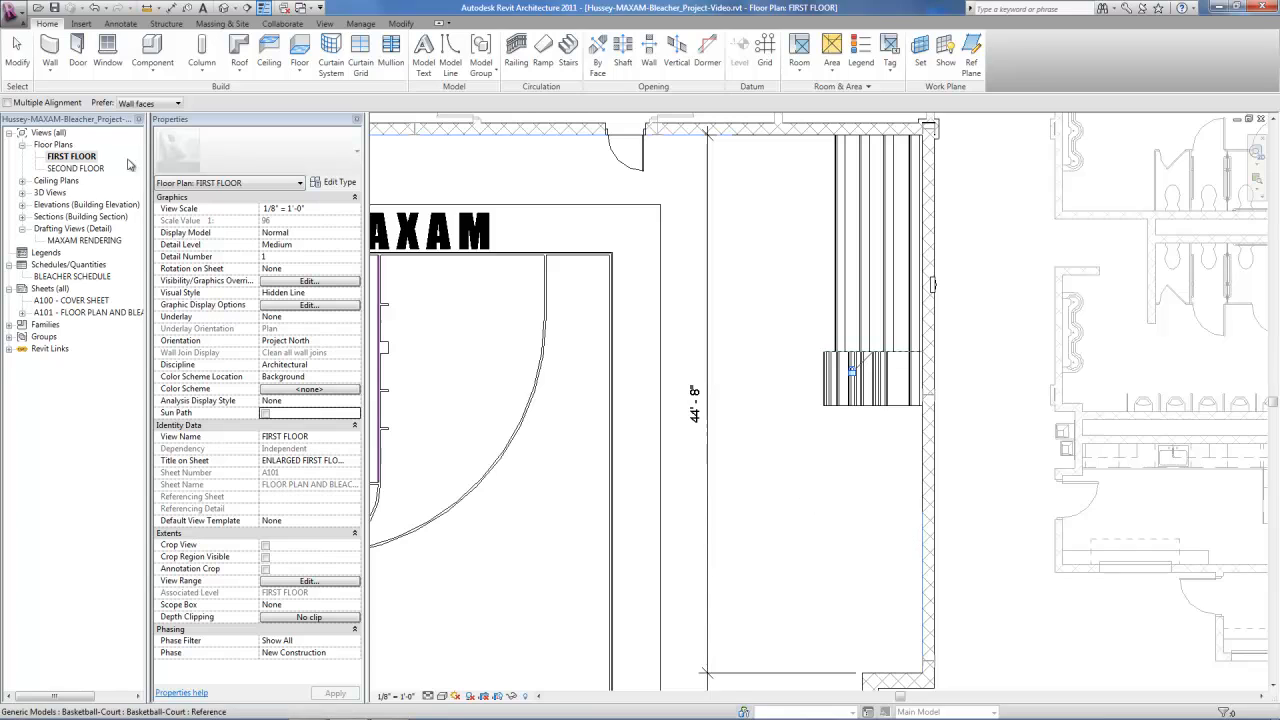
pyautogui.click(19, 50)
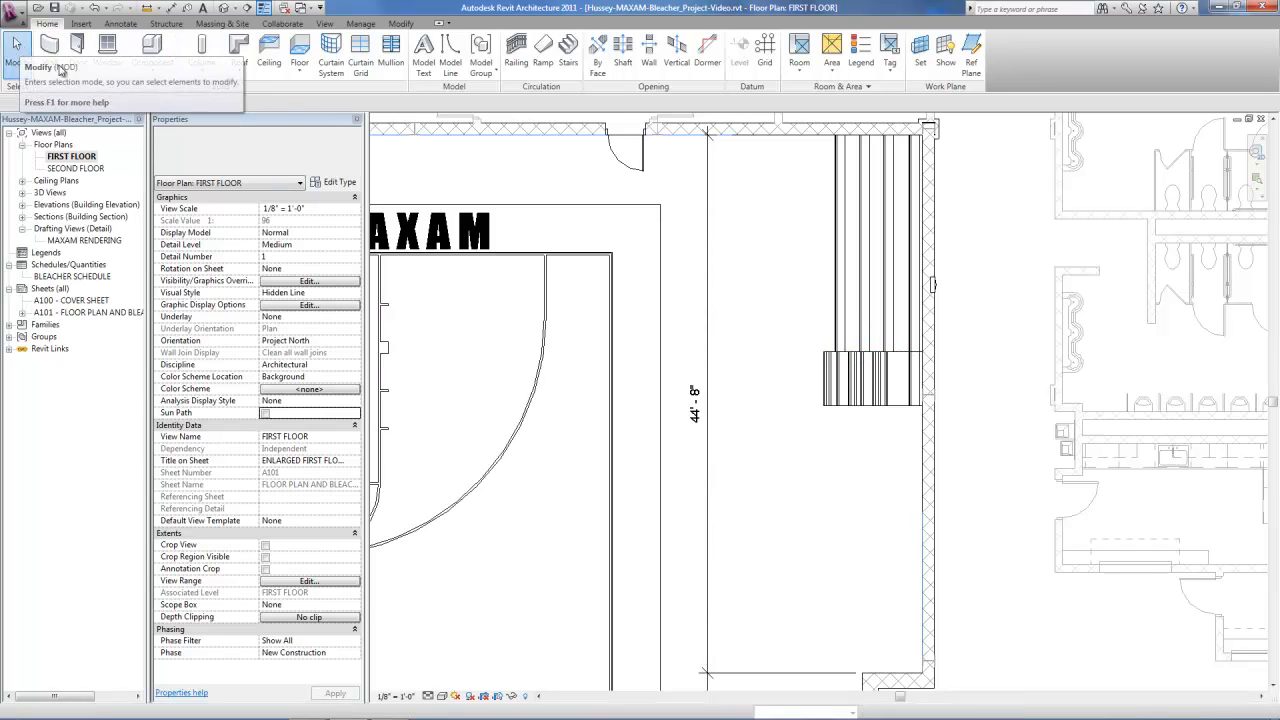
# - Set the bank length of the bleacher north of the aisle to 9' 0"
pyautogui.click(834, 262)
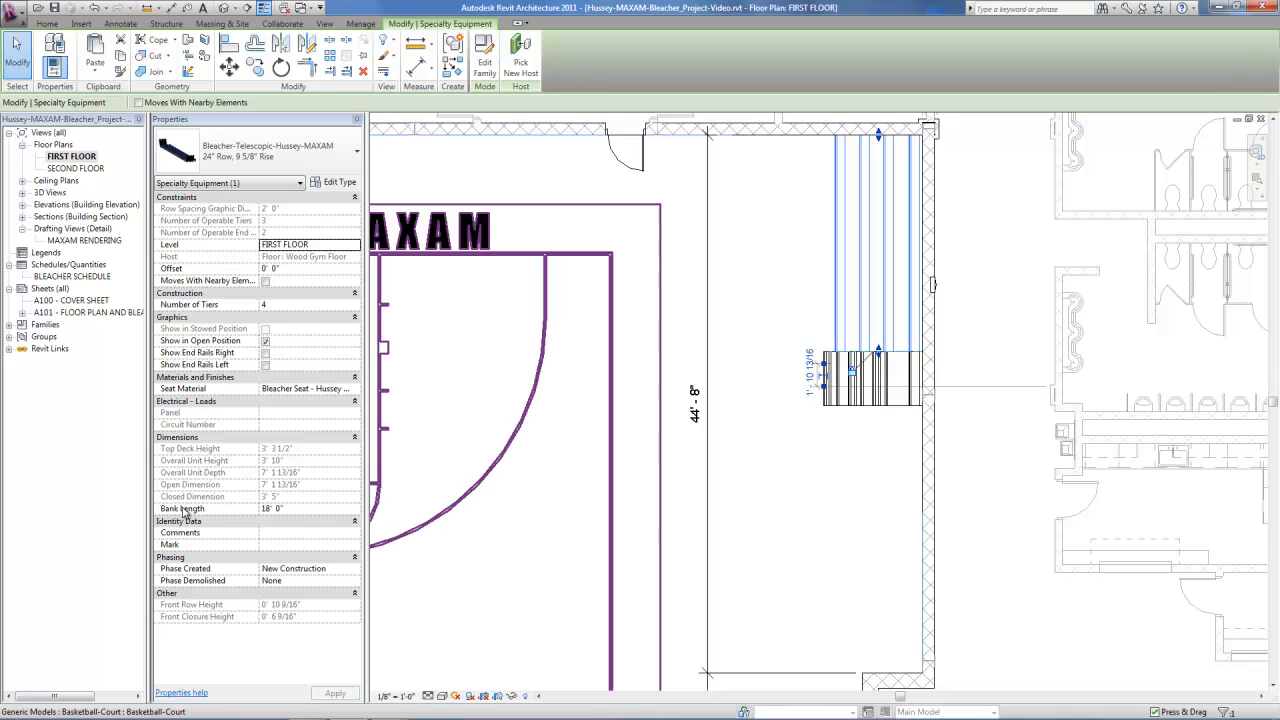
pyautogui.click(312, 510)
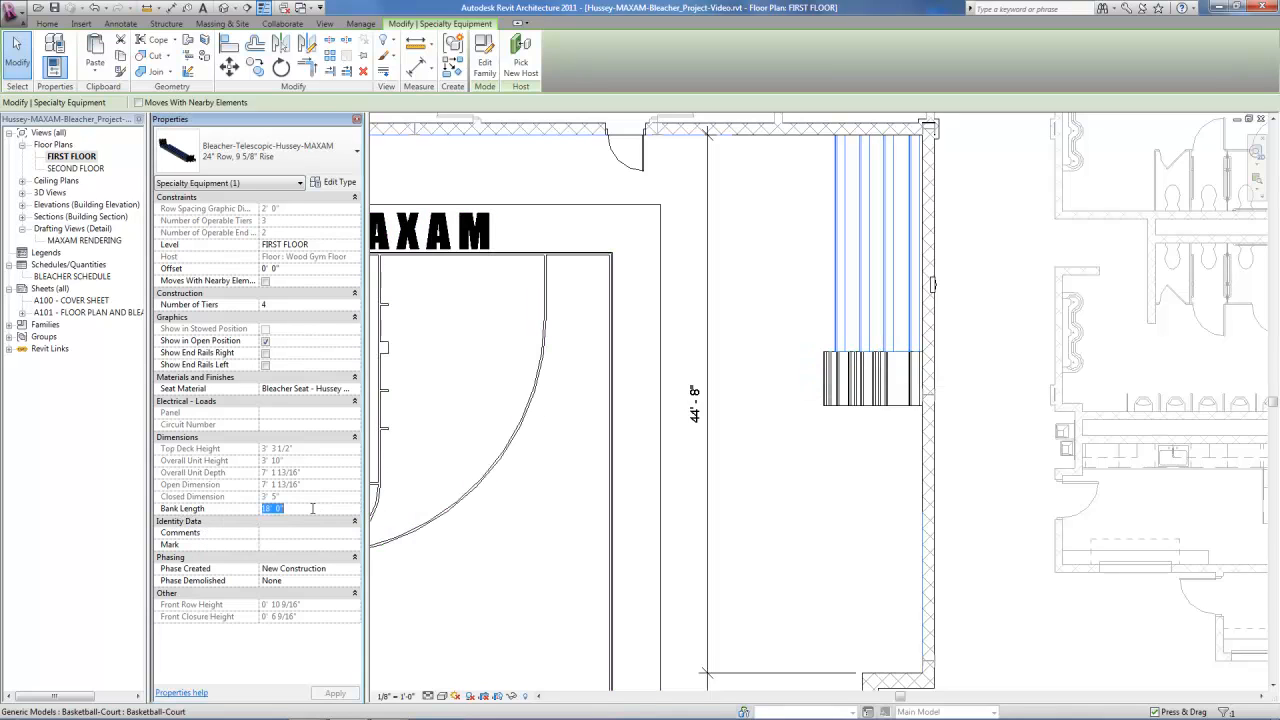
pyautogui.write('9')
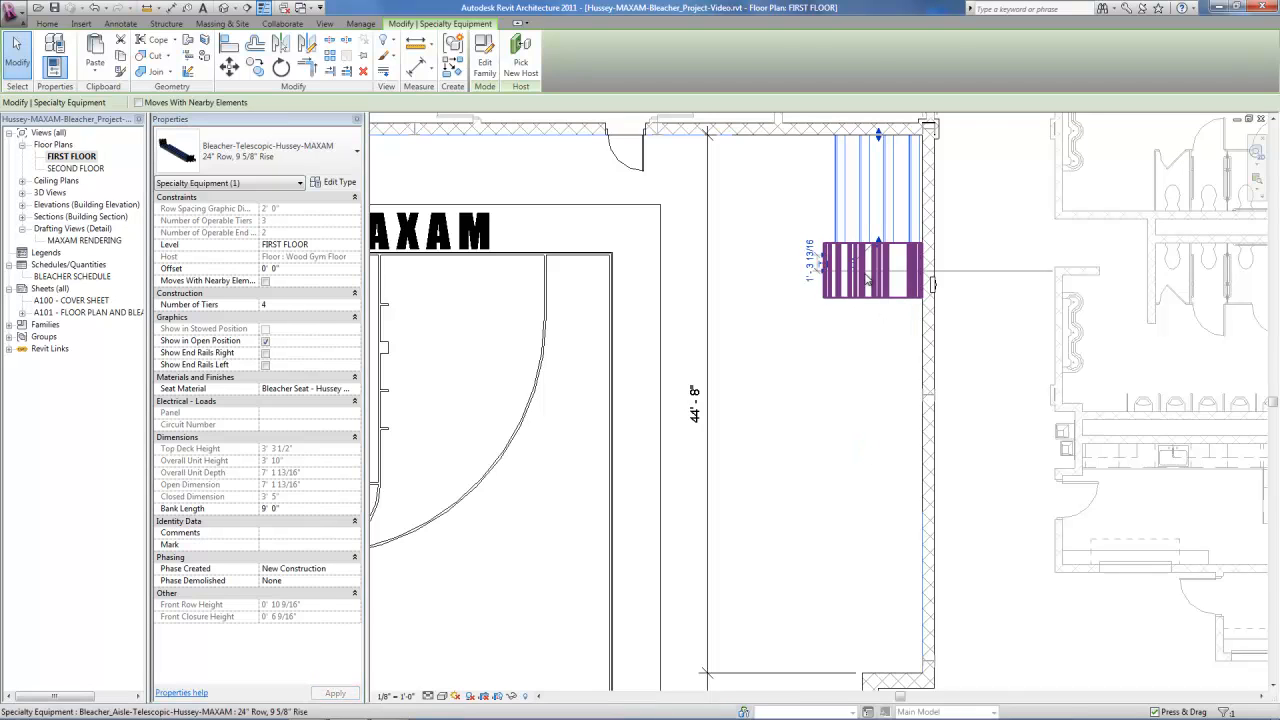
pyautogui.click(818, 420)
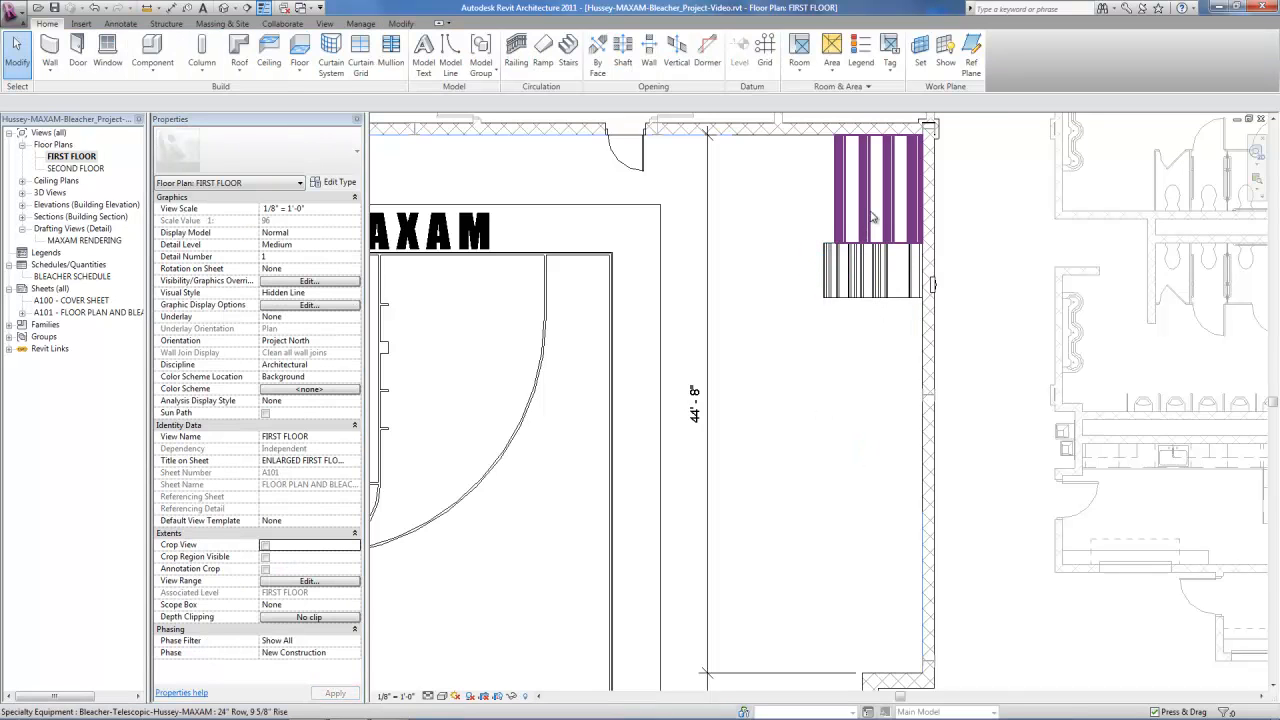
# - Copy the bleacher at the gym's north wall to a spot just south of the aisle unit, along the east wall
pyautogui.click(872, 217)
pyautogui.press('c')
pyautogui.press('o')
pyautogui.click(885, 178)
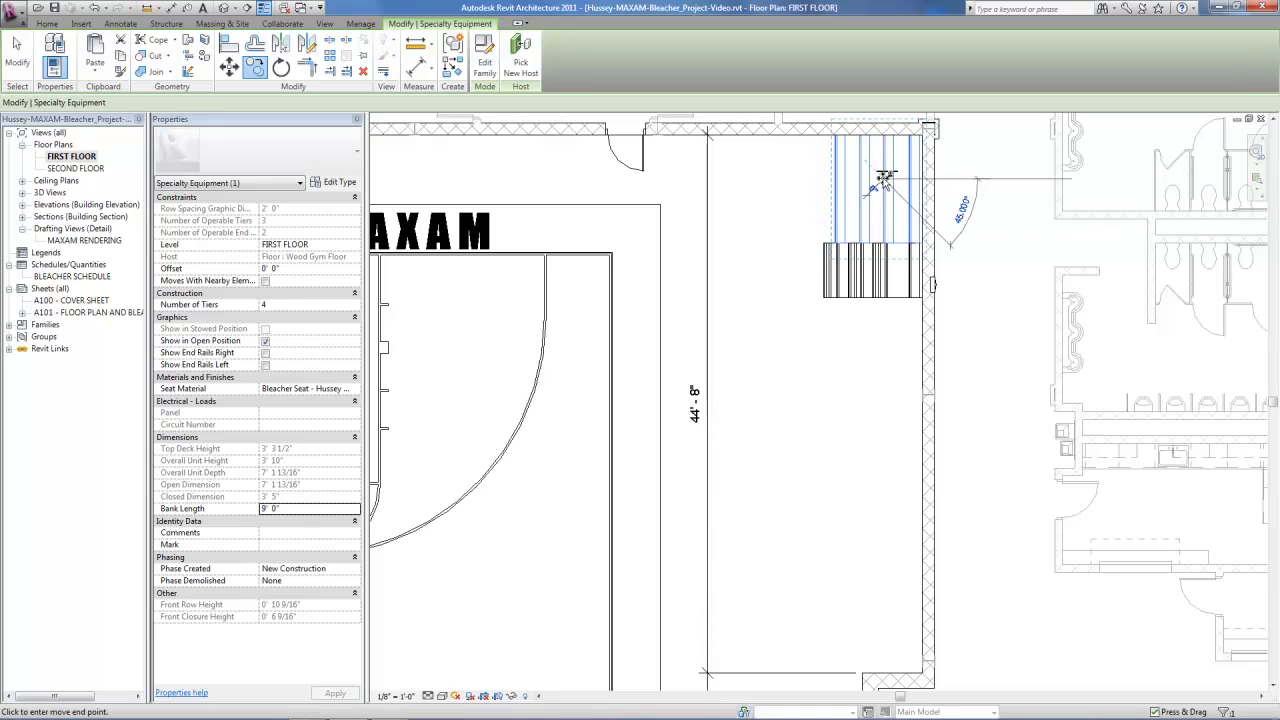
pyautogui.click(885, 384)
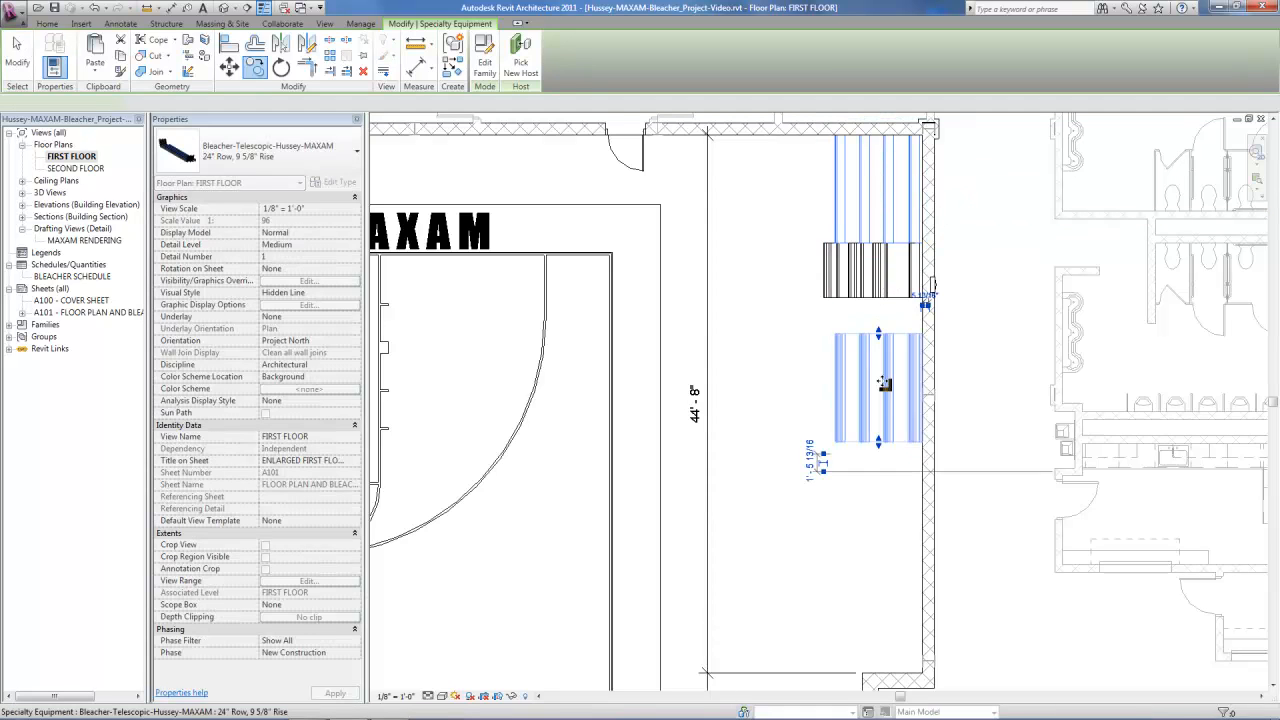
# - Copy the aisle unit to a spot just south of the second bleacher section
pyautogui.click(858, 270)
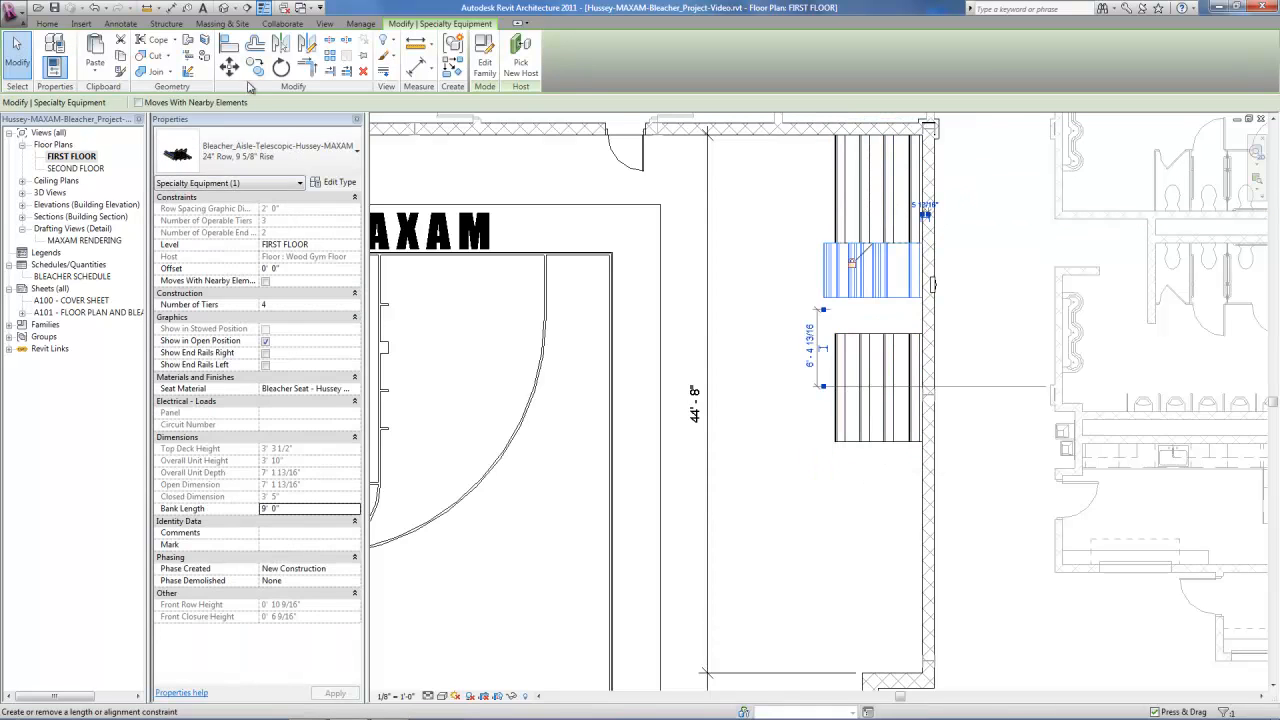
pyautogui.click(848, 262)
pyautogui.click(848, 490)
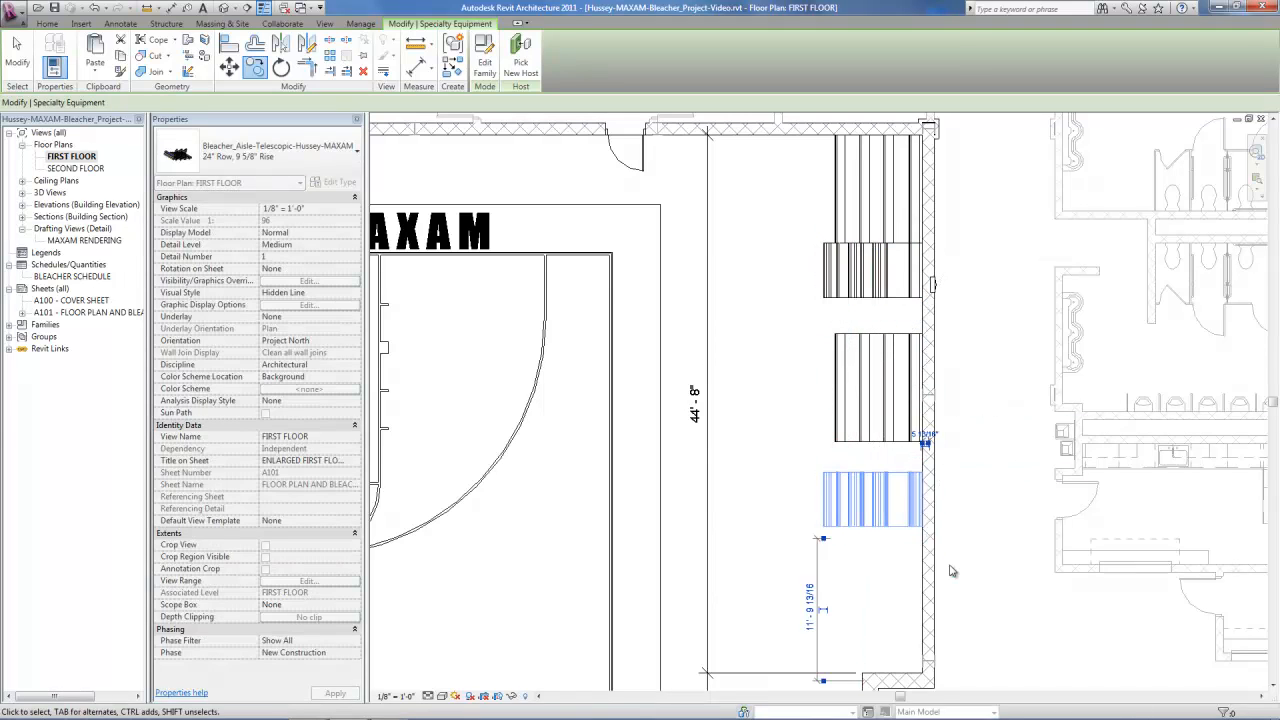
pyautogui.press('Escape')
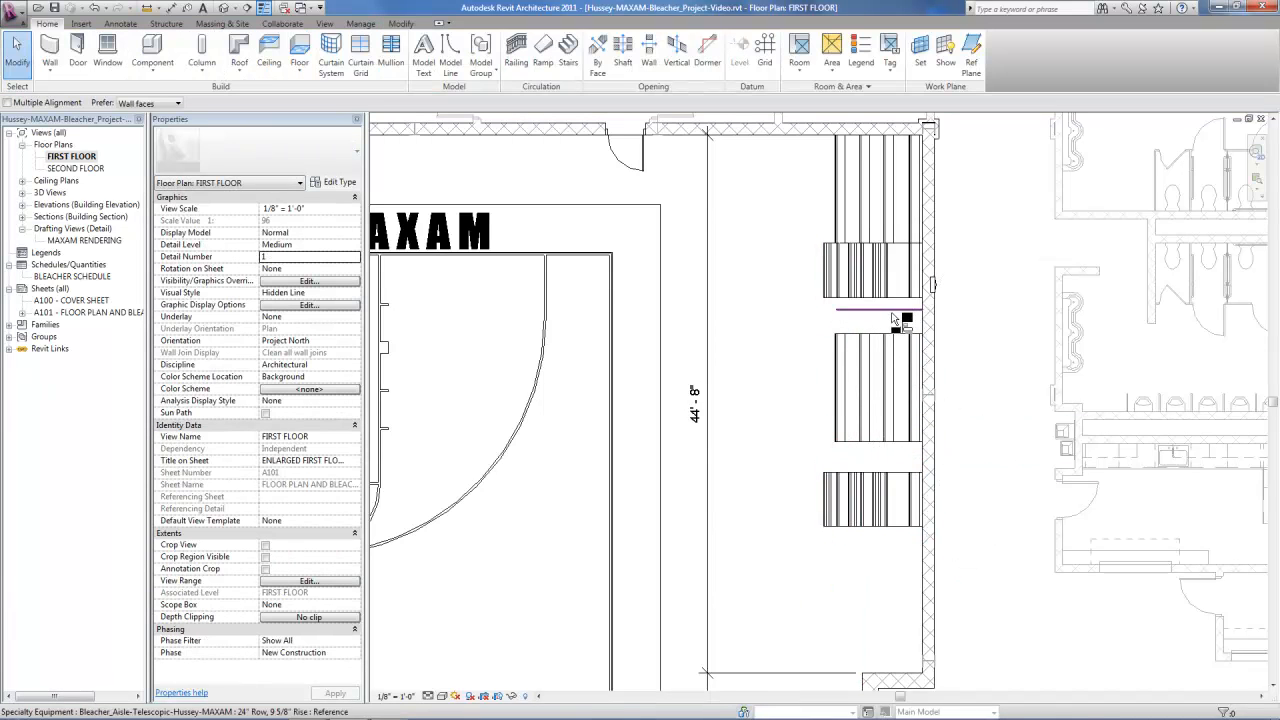
# - Align and lock the second bleacher to the first aisle's south side, and the second aisle to that bleacher's south end
pyautogui.click(893, 318)
pyautogui.click(910, 338)
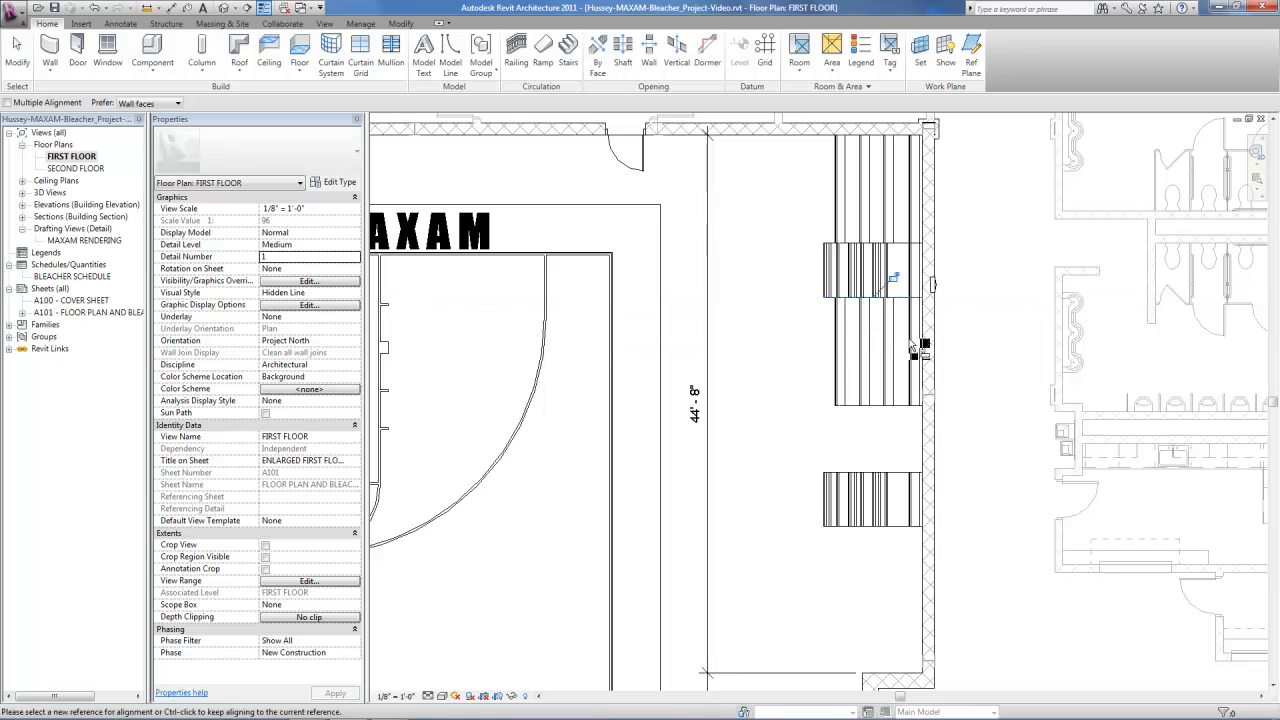
pyautogui.click(905, 408)
pyautogui.click(902, 475)
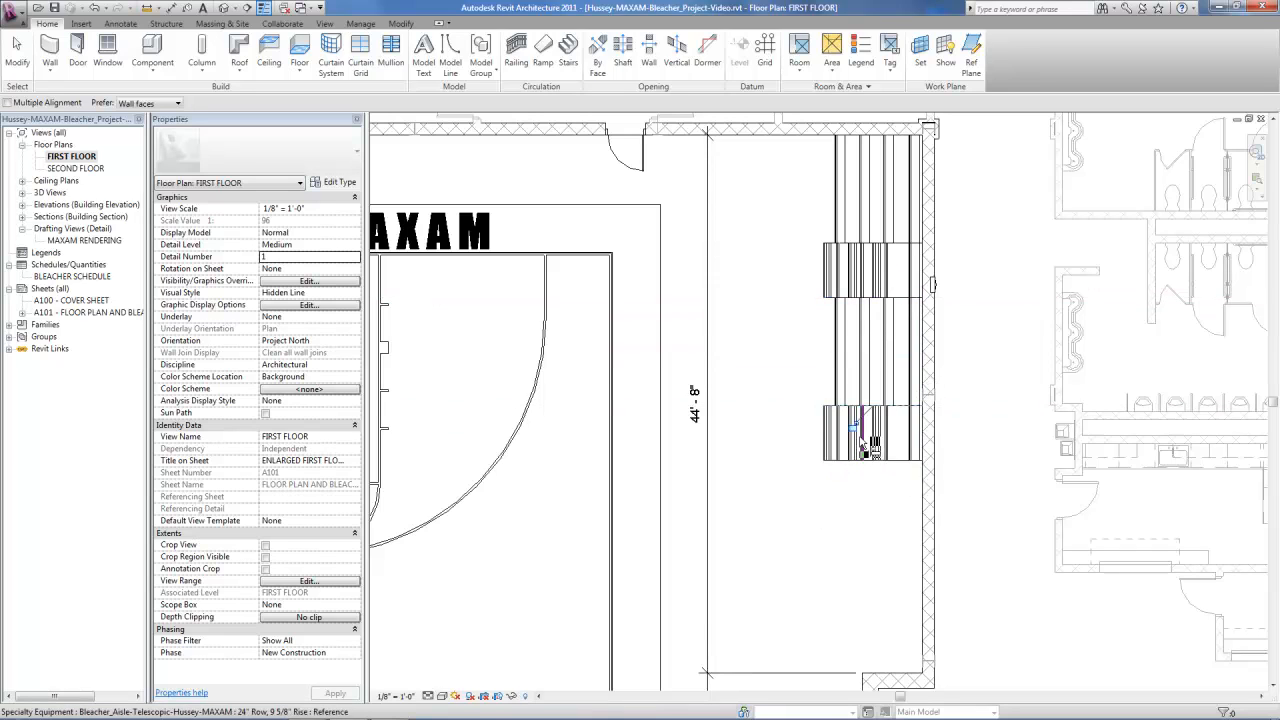
pyautogui.press('Escape')
pyautogui.press('Escape')
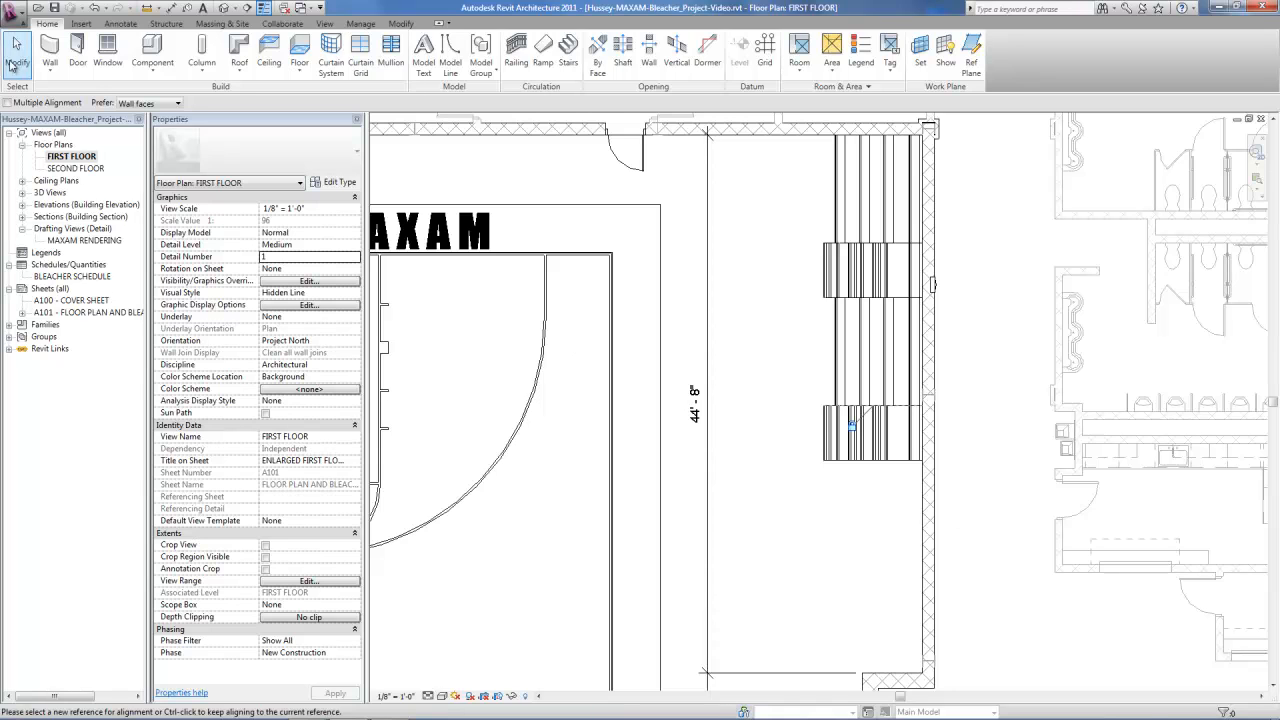
# - Set the bank length of the middle bleacher between the two aisle units to 16' 6"
pyautogui.click(830, 358)
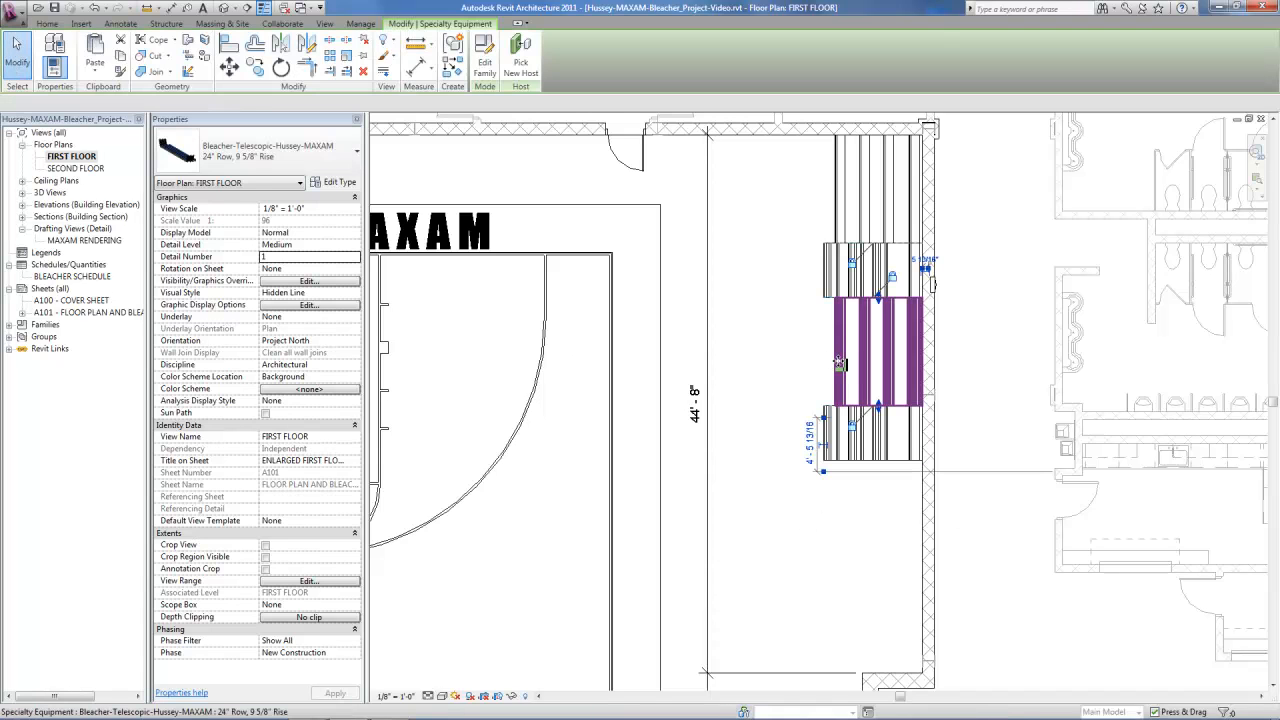
pyautogui.click(303, 509)
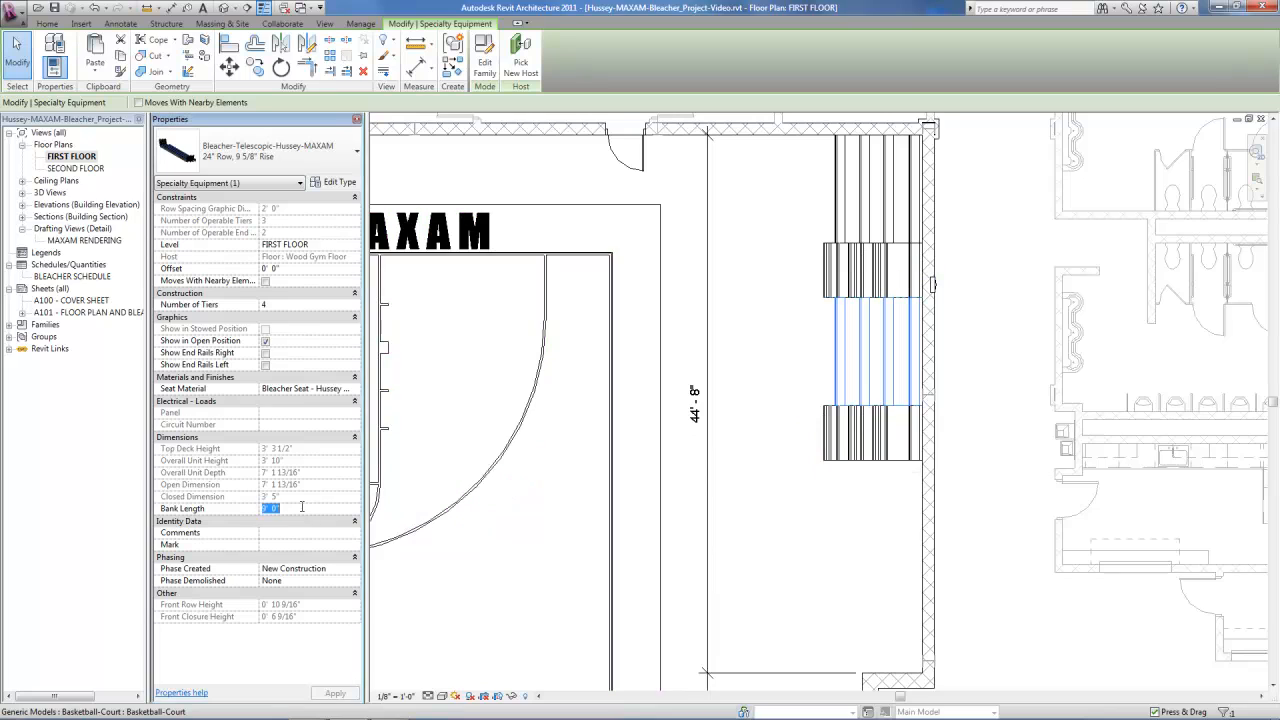
pyautogui.write('16 6')
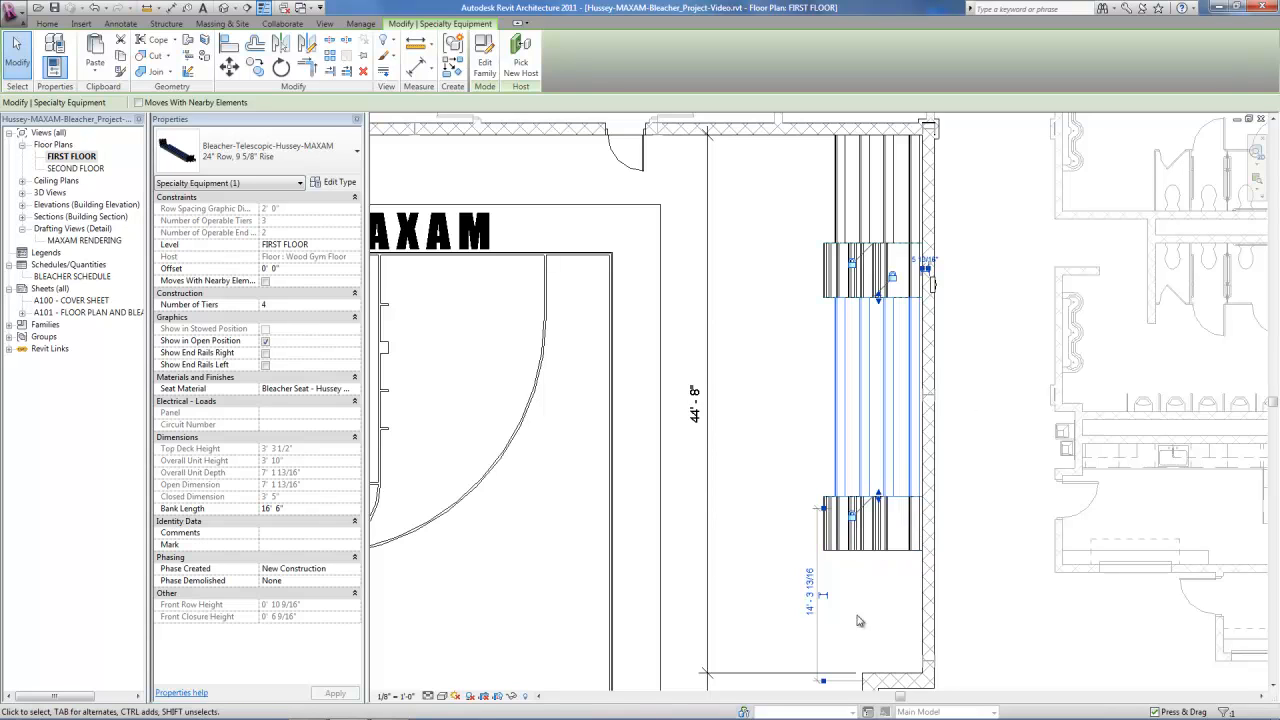
pyautogui.click(970, 496)
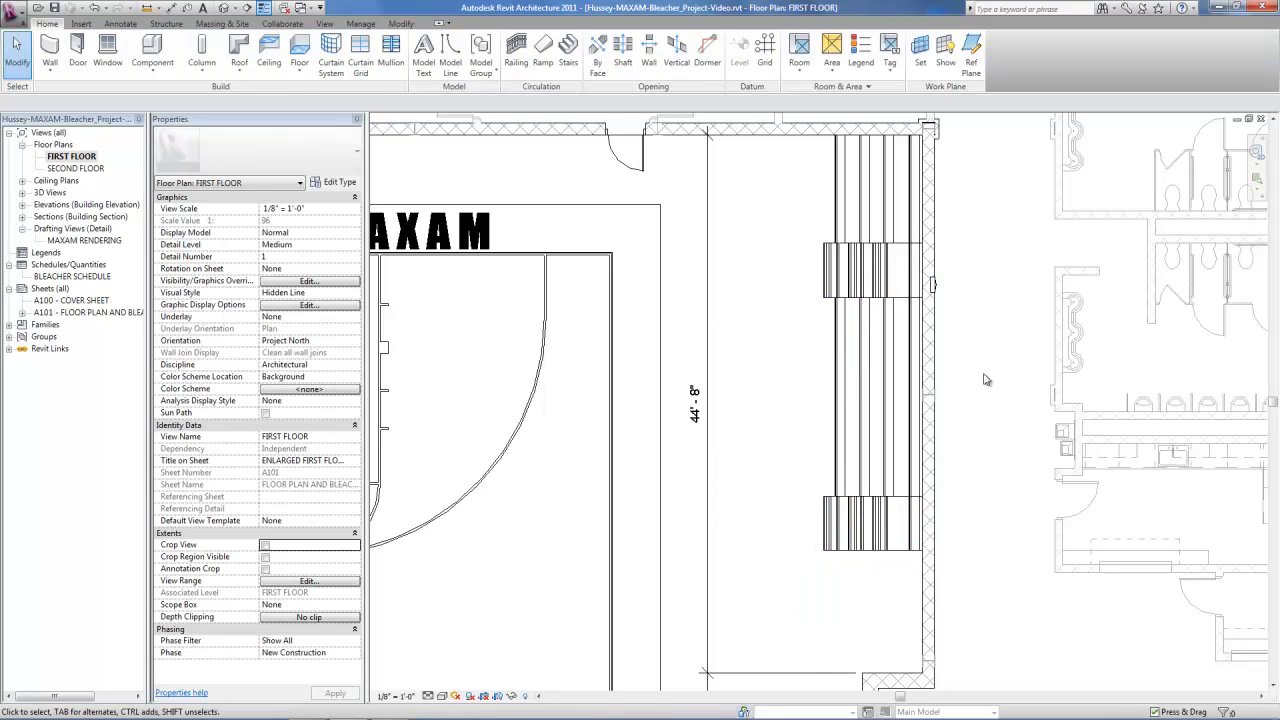
# - Copy the northernmost bleacher down to the south end of the bank, near the second aisle unit
pyautogui.click(870, 207)
pyautogui.click(254, 67)
pyautogui.click(878, 174)
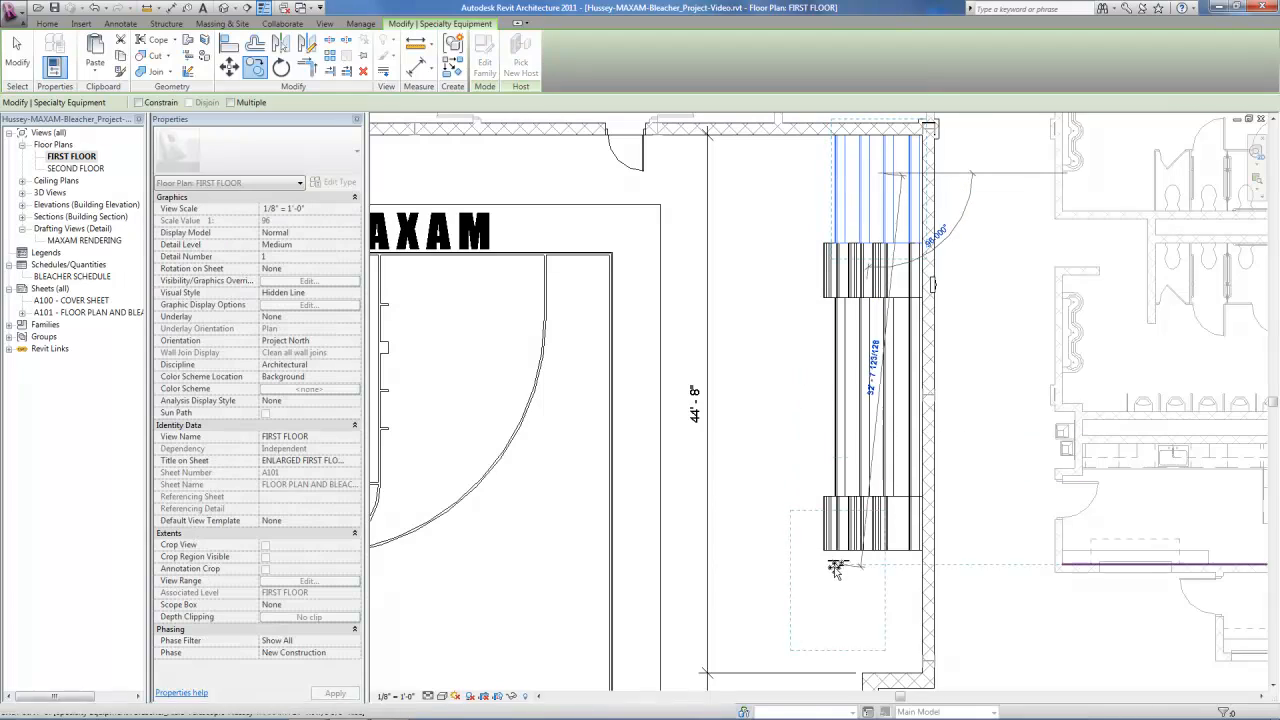
pyautogui.click(838, 574)
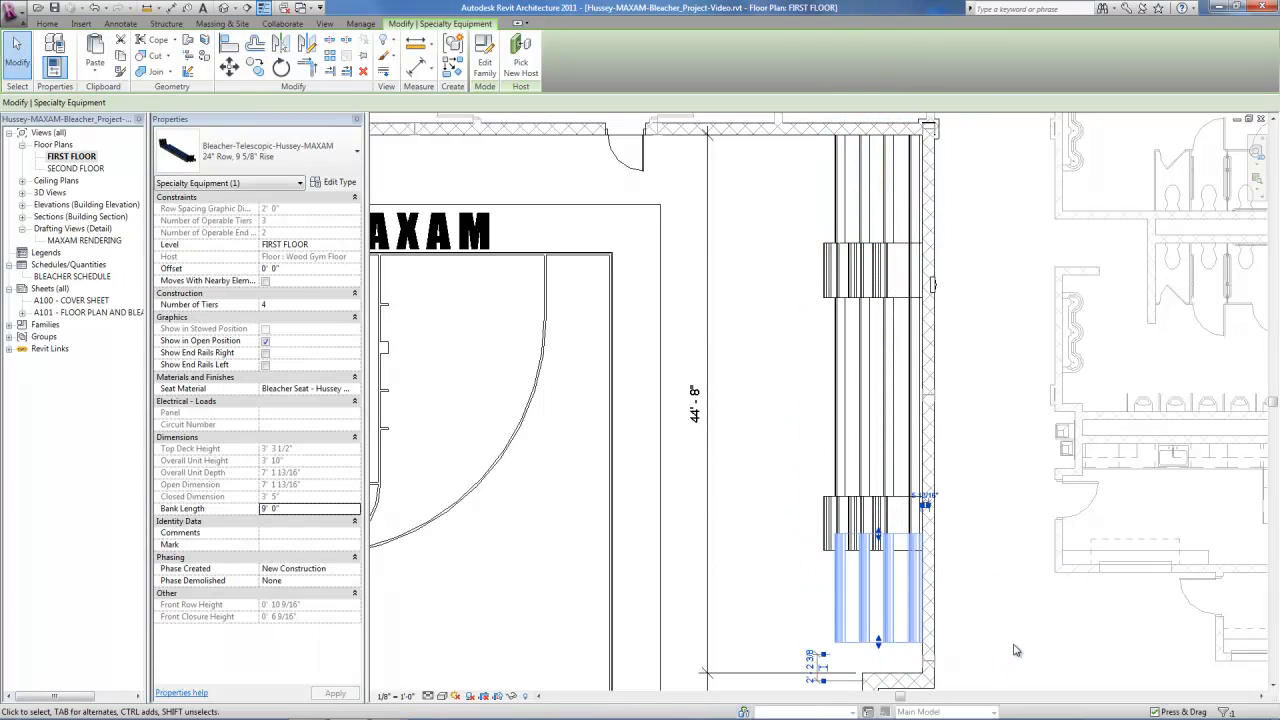
pyautogui.click(1015, 650)
# - Nudge the southernmost bleacher clear of the second aisle unit, then align its north end with the aisle's south side and lock it
pyautogui.scroll(1, 910, 680)
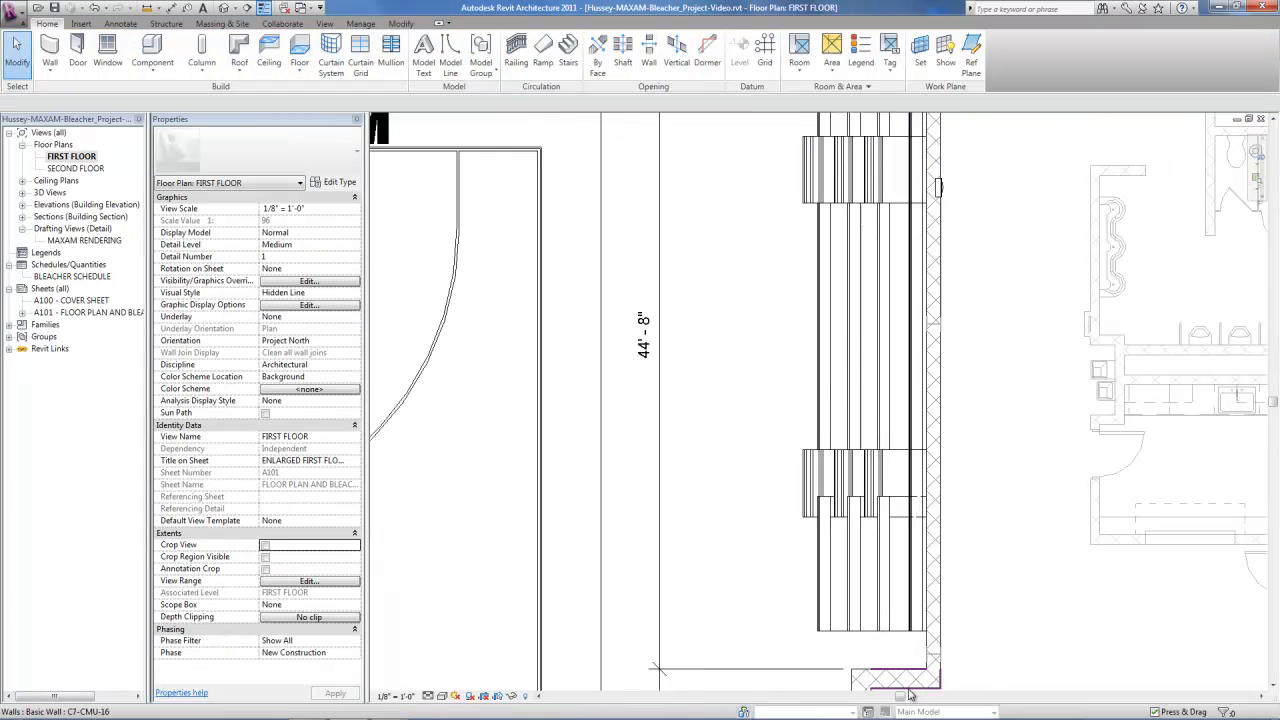
pyautogui.click(857, 552)
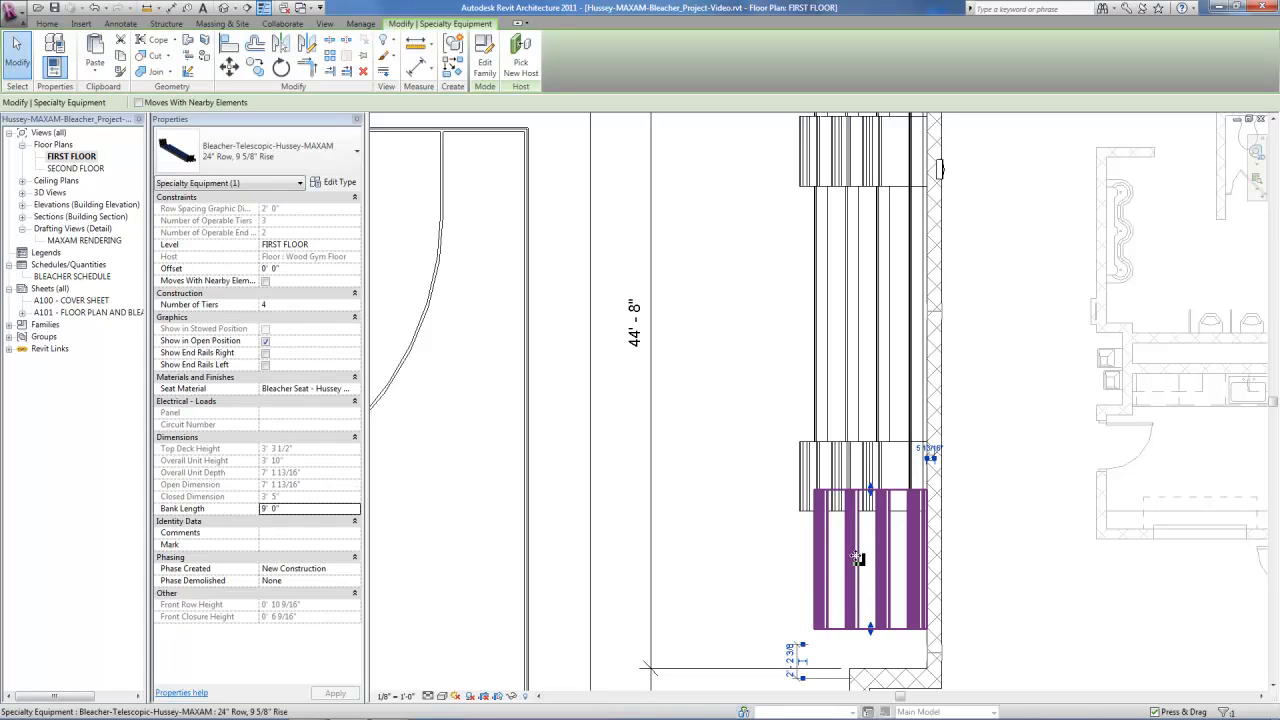
pyautogui.click(976, 588)
pyautogui.press('a')
pyautogui.press('l')
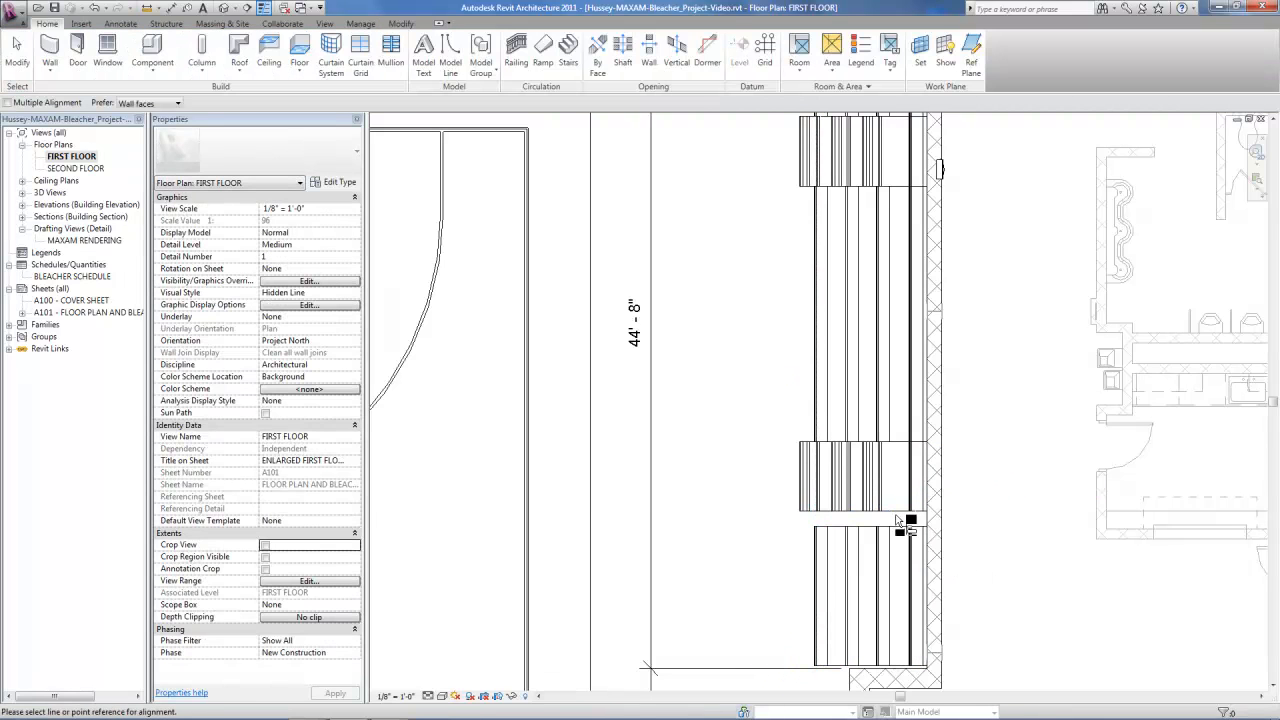
pyautogui.click(898, 512)
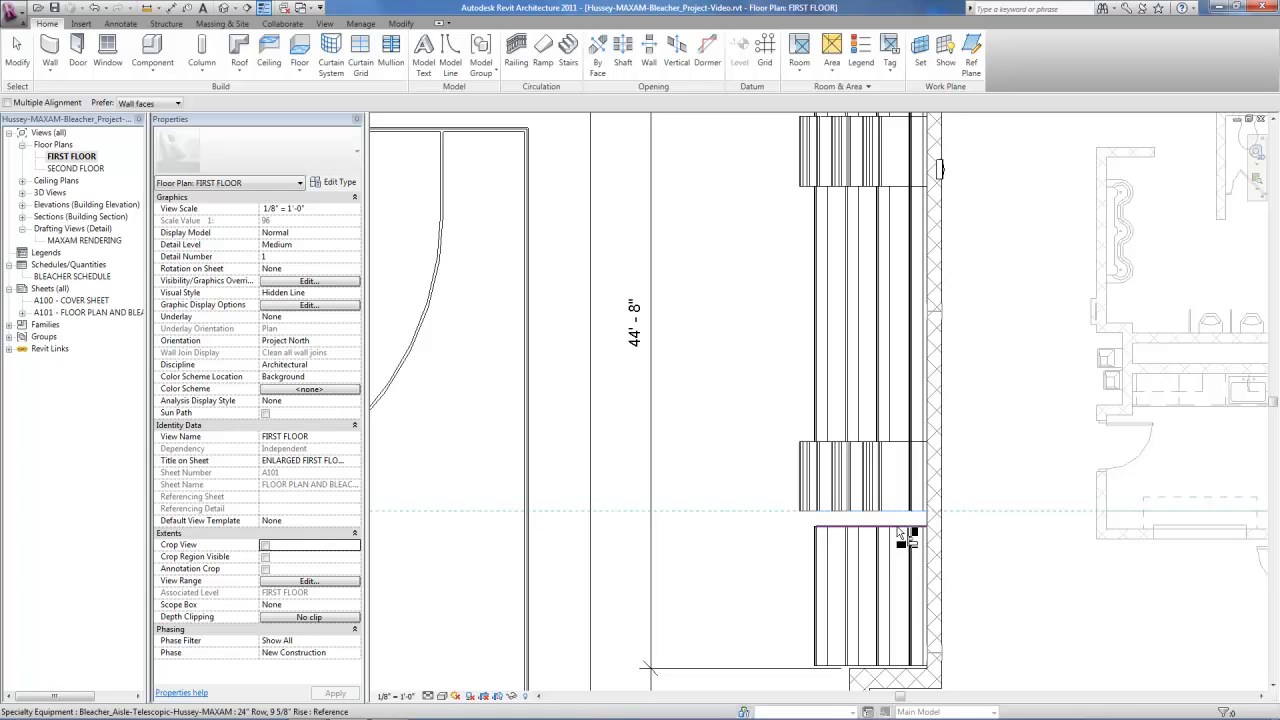
pyautogui.click(903, 532)
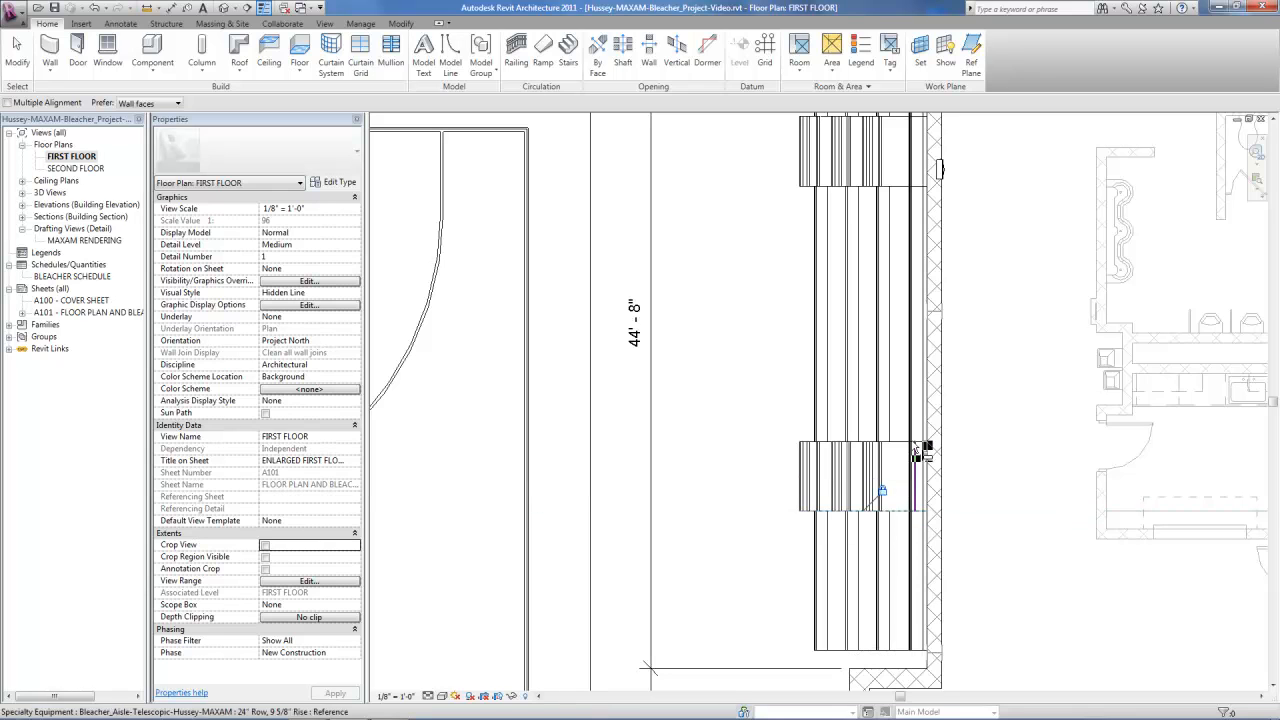
pyautogui.scroll(-2, 908, 328)
pyautogui.scroll(-1, 908, 328)
pyautogui.press('Escape')
pyautogui.press('Escape')
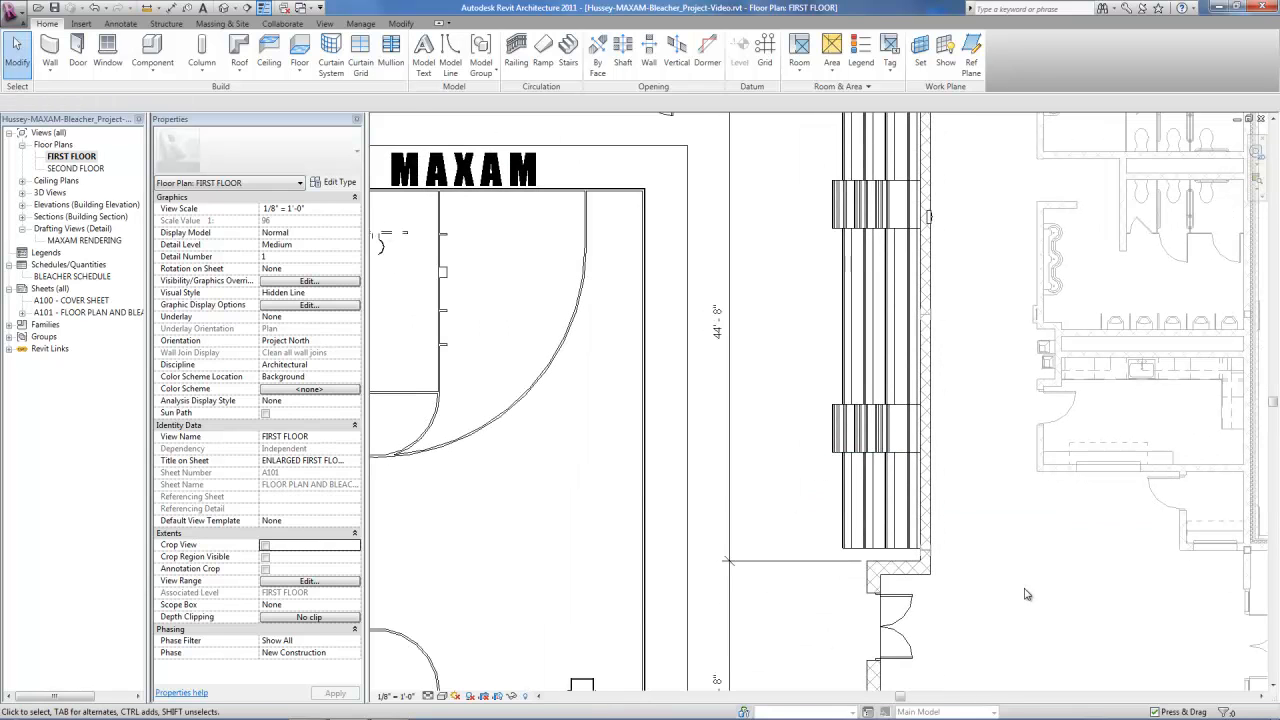
# - Turn on the right end rails of the southernmost bleacher section
pyautogui.scroll(2, 740, 565)
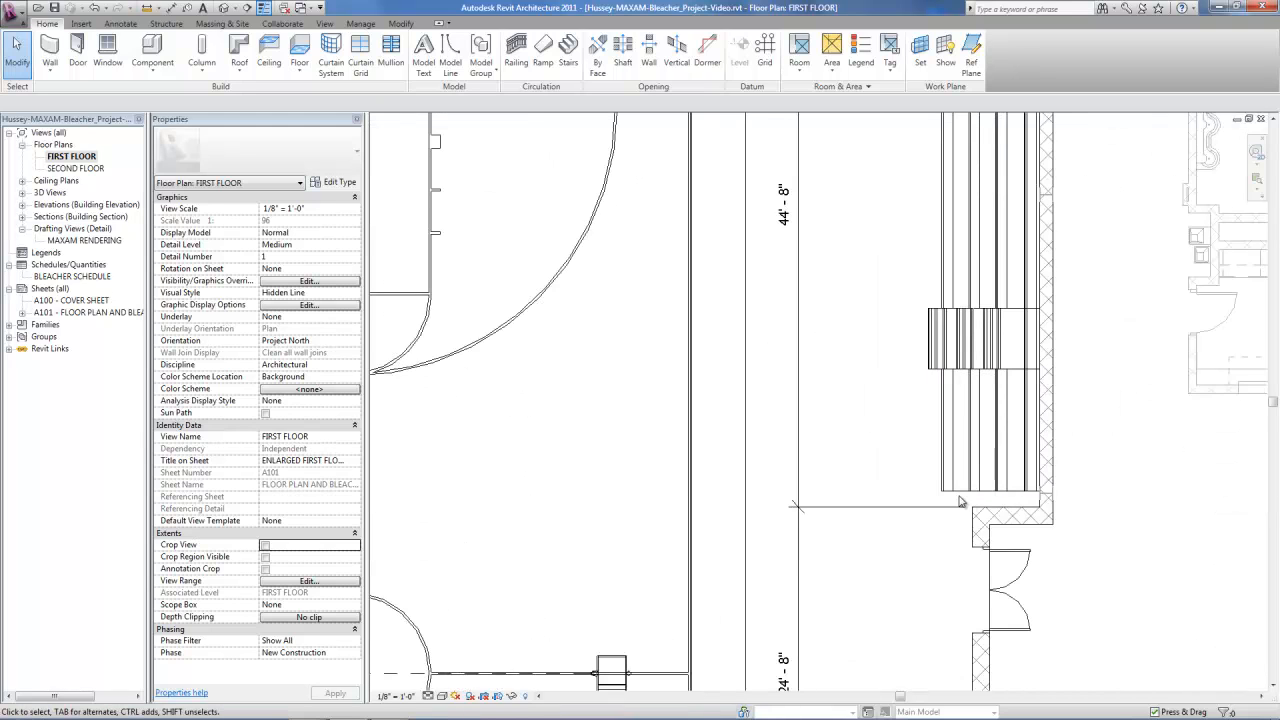
pyautogui.click(935, 455)
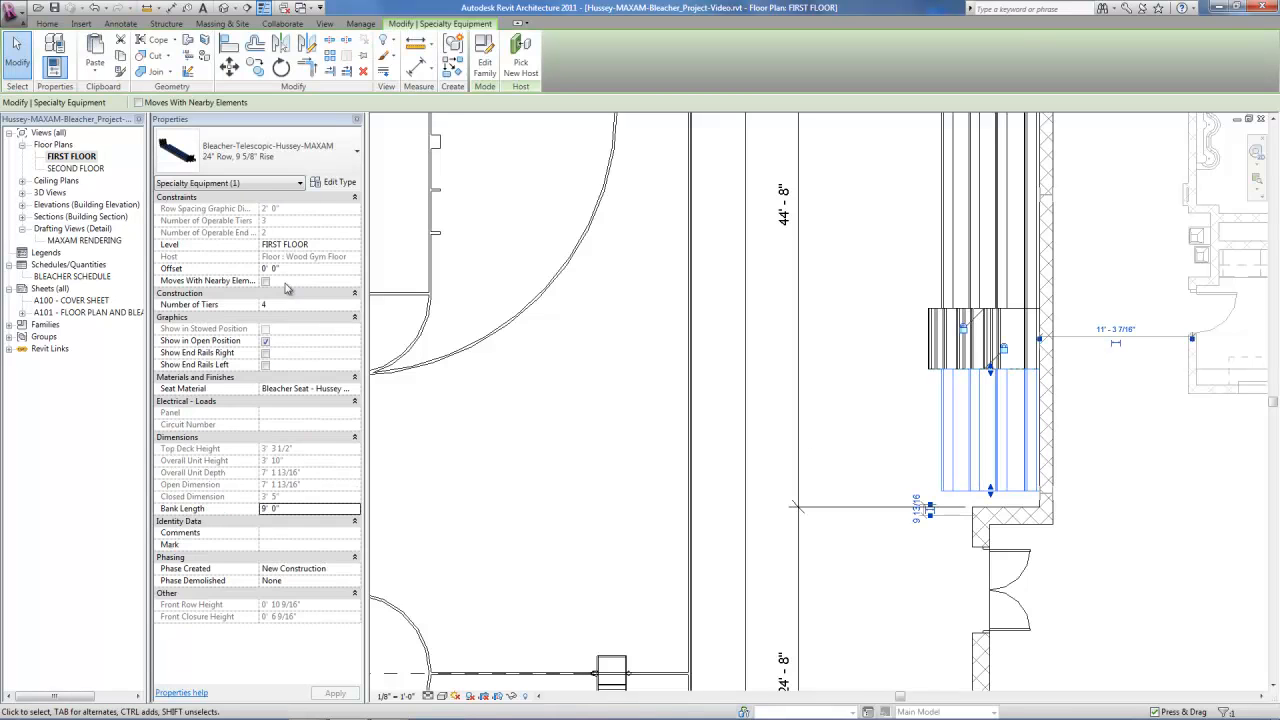
pyautogui.click(265, 353)
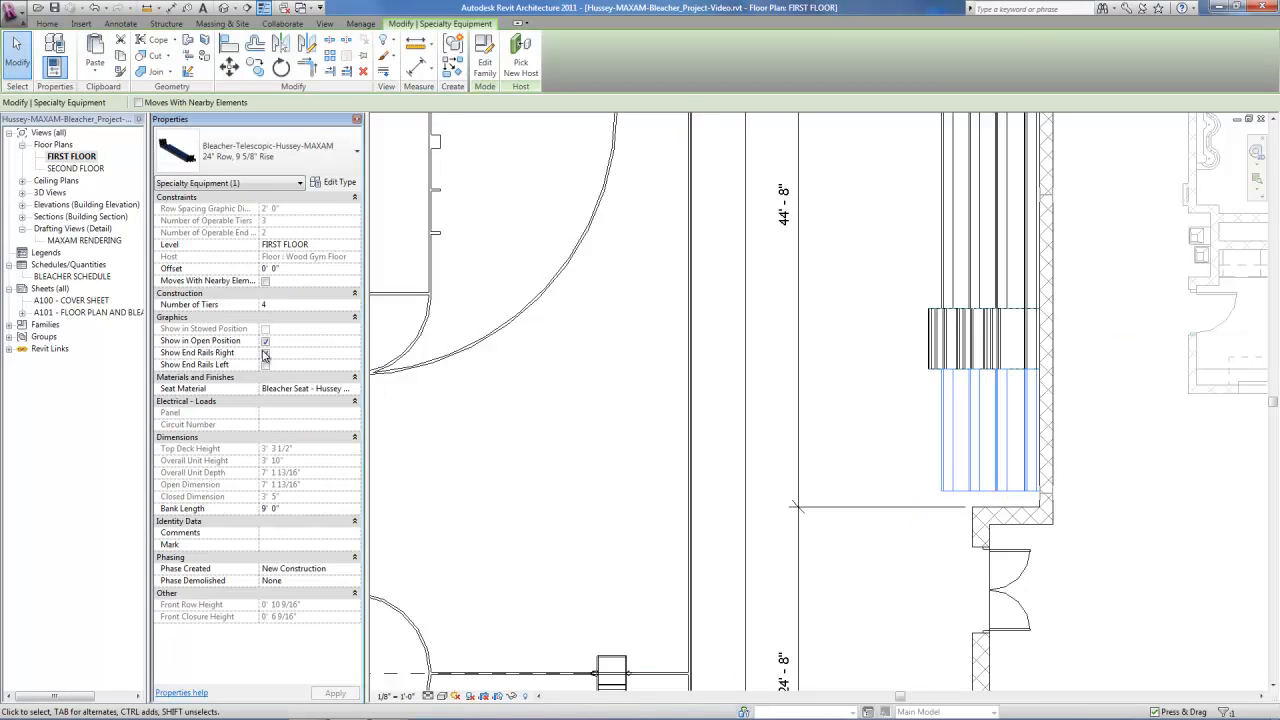
pyautogui.click(1225, 469)
pyautogui.scroll(-2, 706, 647)
pyautogui.scroll(-1, 706, 647)
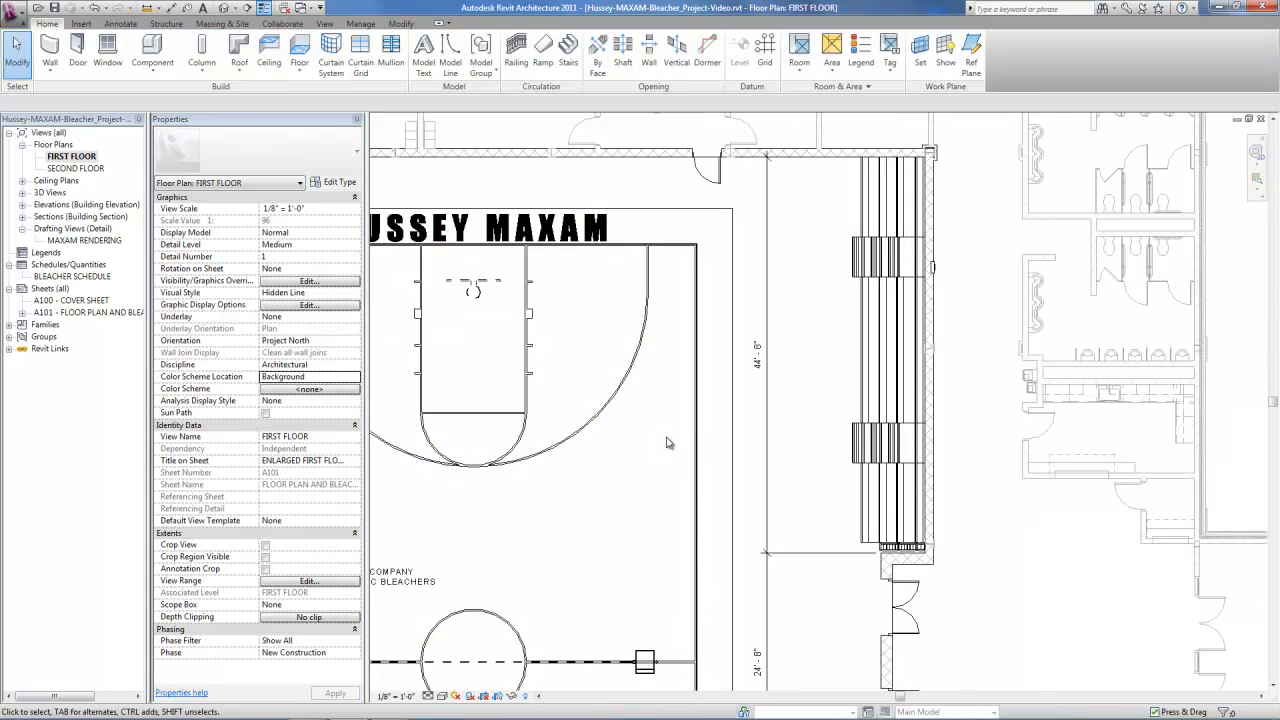
# - Select all three bleachers and both aisle units together and set their number of tiers to 11
pyautogui.scroll(1, 758, 261)
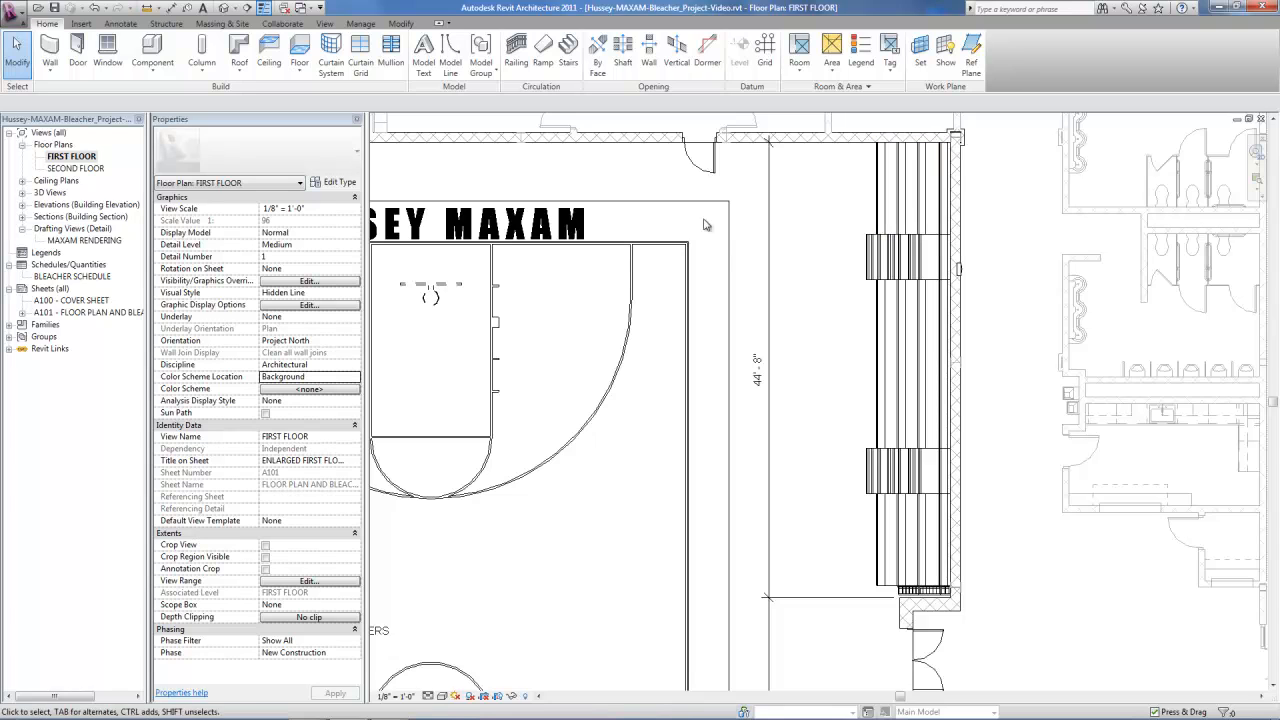
pyautogui.click(907, 188)
pyautogui.keyDown('ctrl'); pyautogui.click(894, 268); pyautogui.keyUp('ctrl')
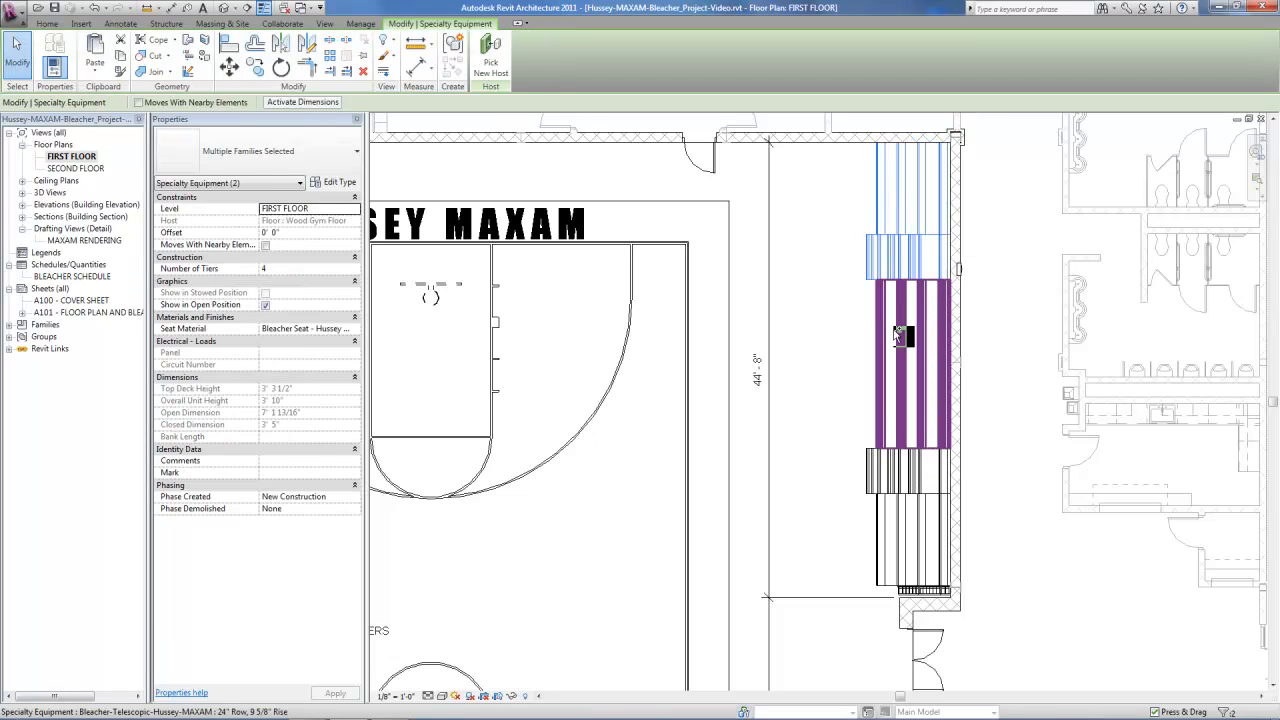
pyautogui.keyDown('ctrl'); pyautogui.click(900, 503); pyautogui.keyUp('ctrl')
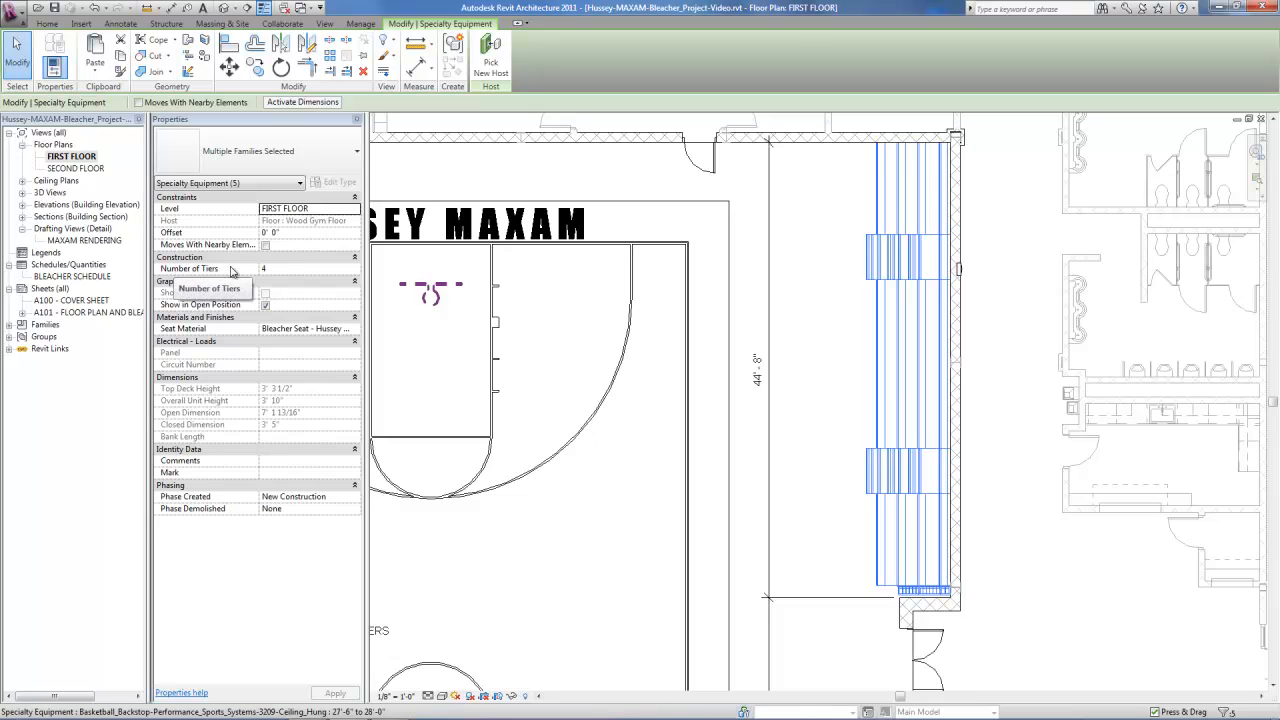
pyautogui.click(287, 270)
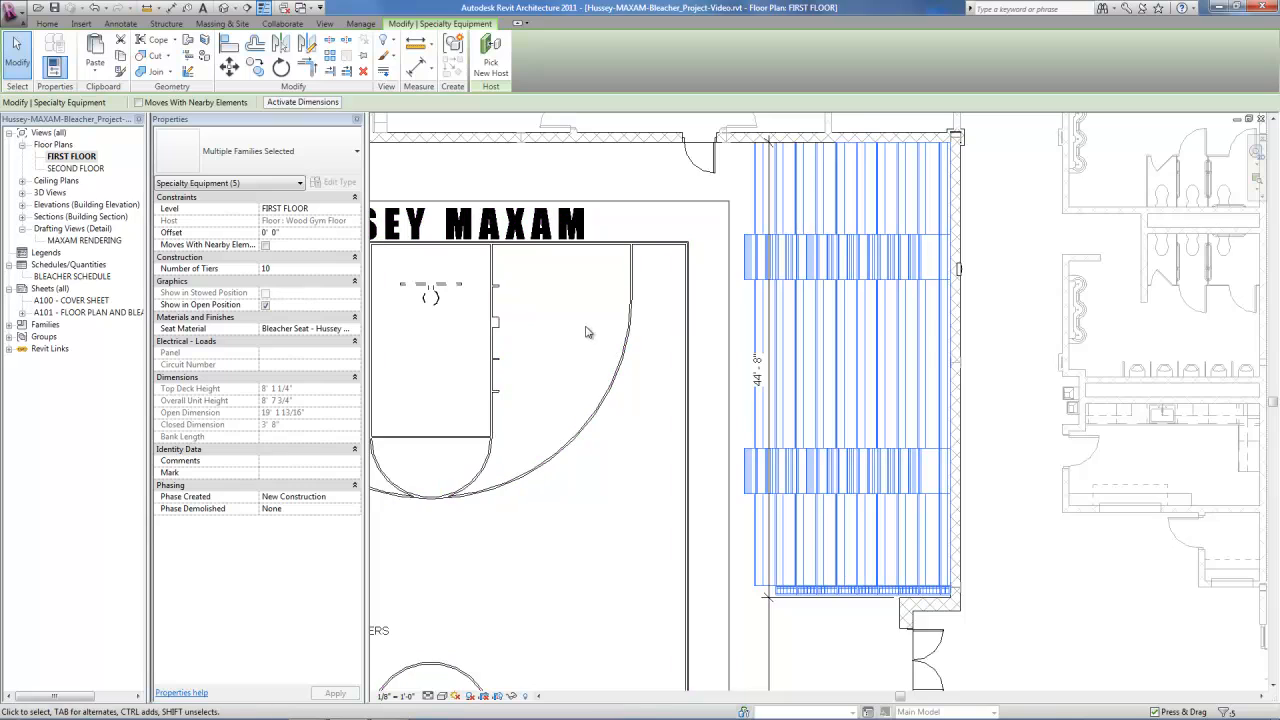
pyautogui.click(350, 270)
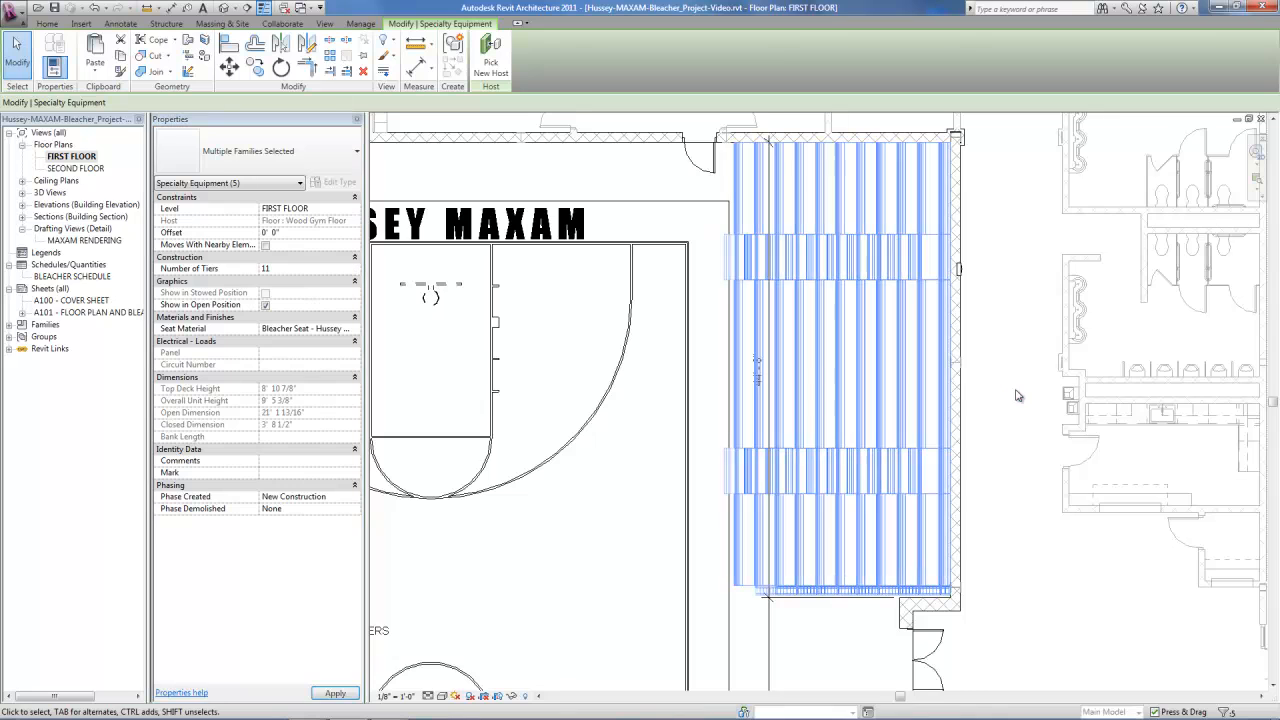
pyautogui.click(1010, 321)
pyautogui.click(800, 193)
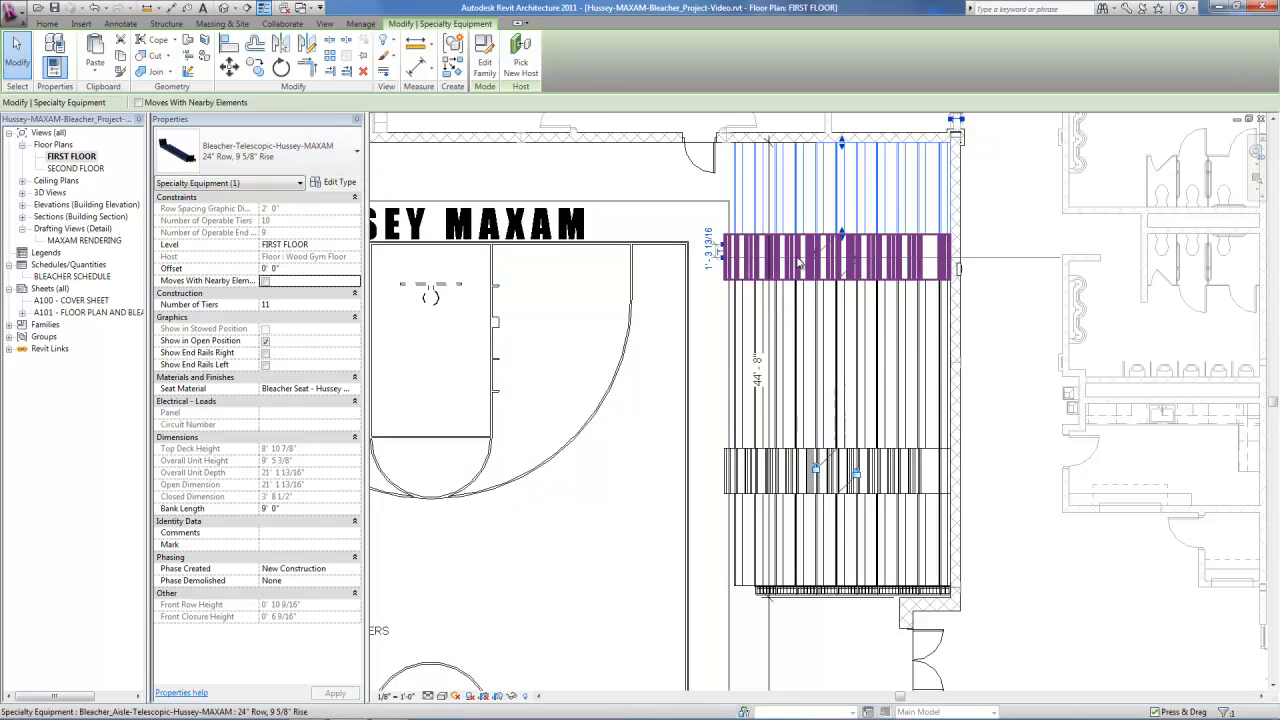
pyautogui.press('Escape')
# - Mirror all three bleachers and both aisle units to the east wall's south end about a horizontal axis through the centre of the east doors
pyautogui.scroll(-2, 905, 245)
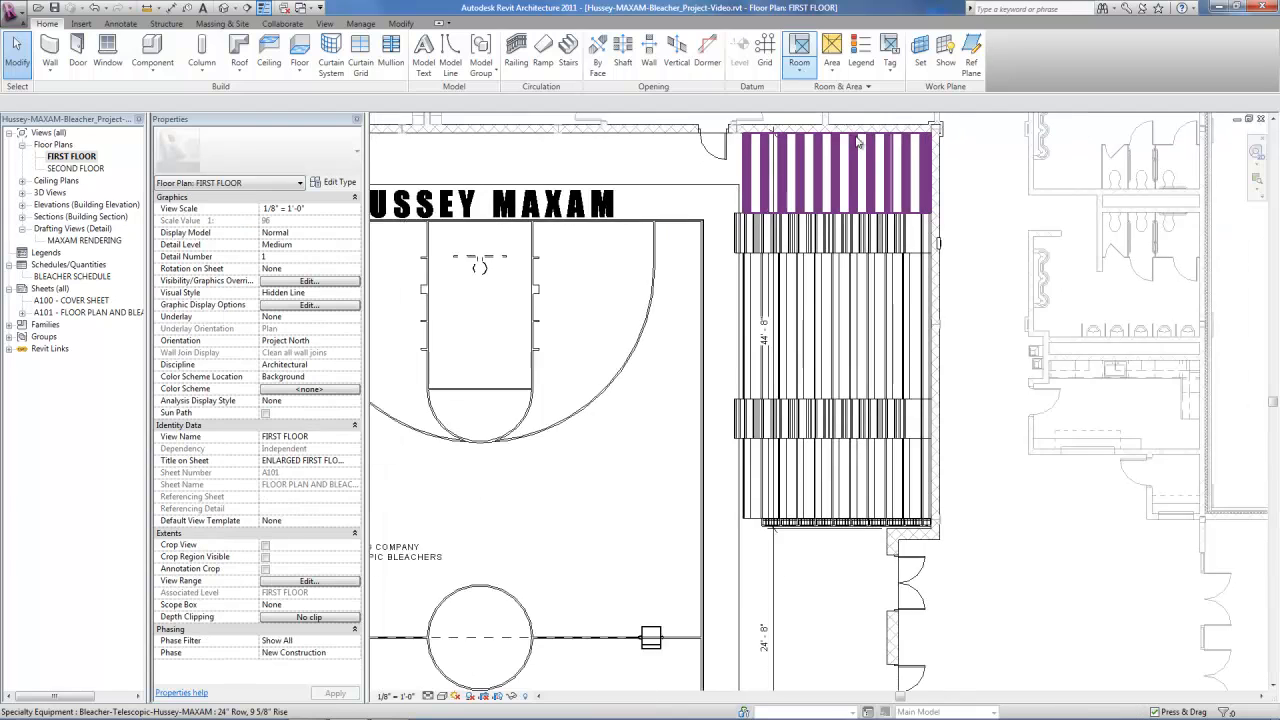
pyautogui.scroll(-2, 908, 243)
pyautogui.scroll(-3, 930, 170)
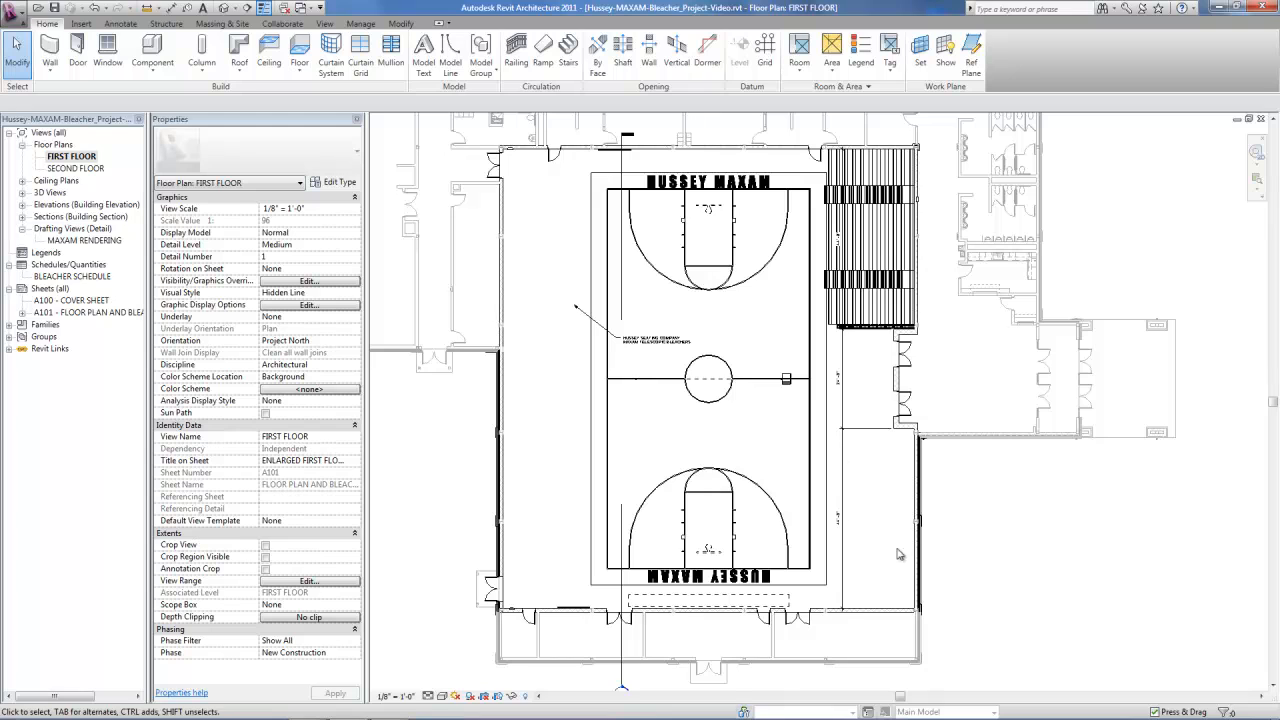
pyautogui.click(873, 158)
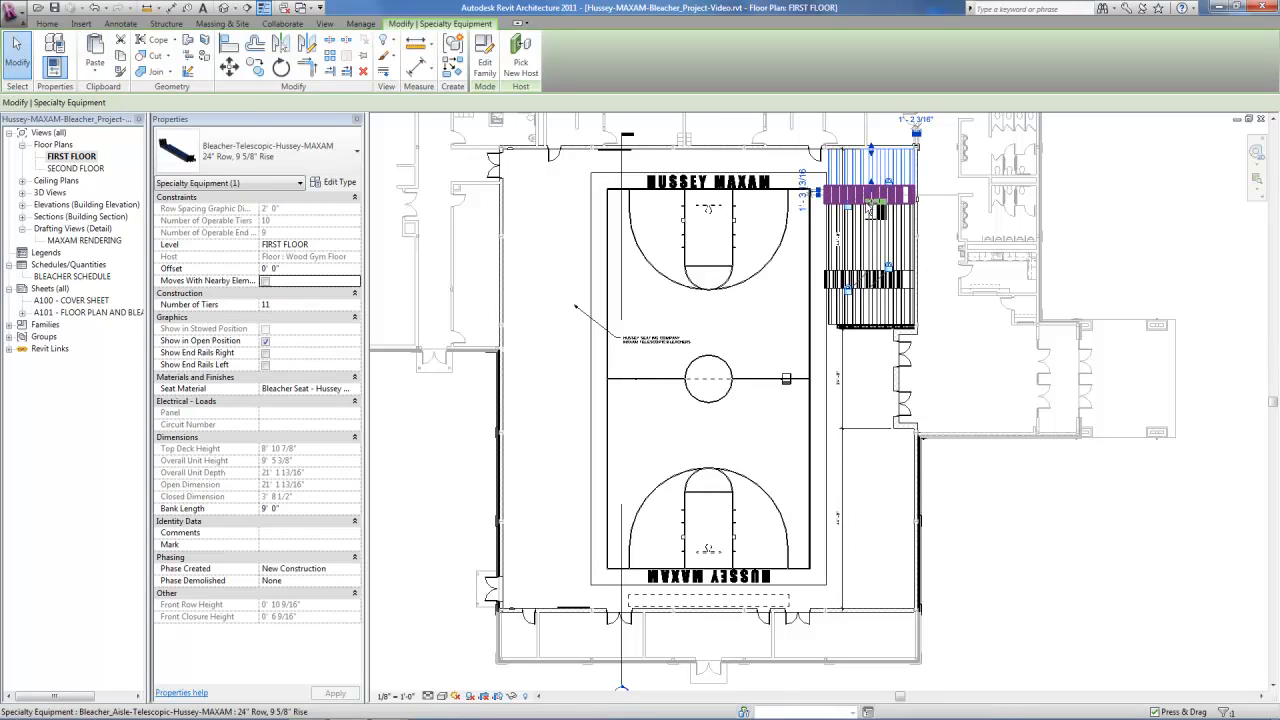
pyautogui.keyDown('ctrl'); pyautogui.click(871, 198); pyautogui.keyUp('ctrl')
pyautogui.keyDown('ctrl'); pyautogui.click(874, 233); pyautogui.keyUp('ctrl')
pyautogui.keyDown('ctrl'); pyautogui.click(873, 280); pyautogui.keyUp('ctrl')
pyautogui.keyDown('ctrl'); pyautogui.click(870, 310); pyautogui.keyUp('ctrl')
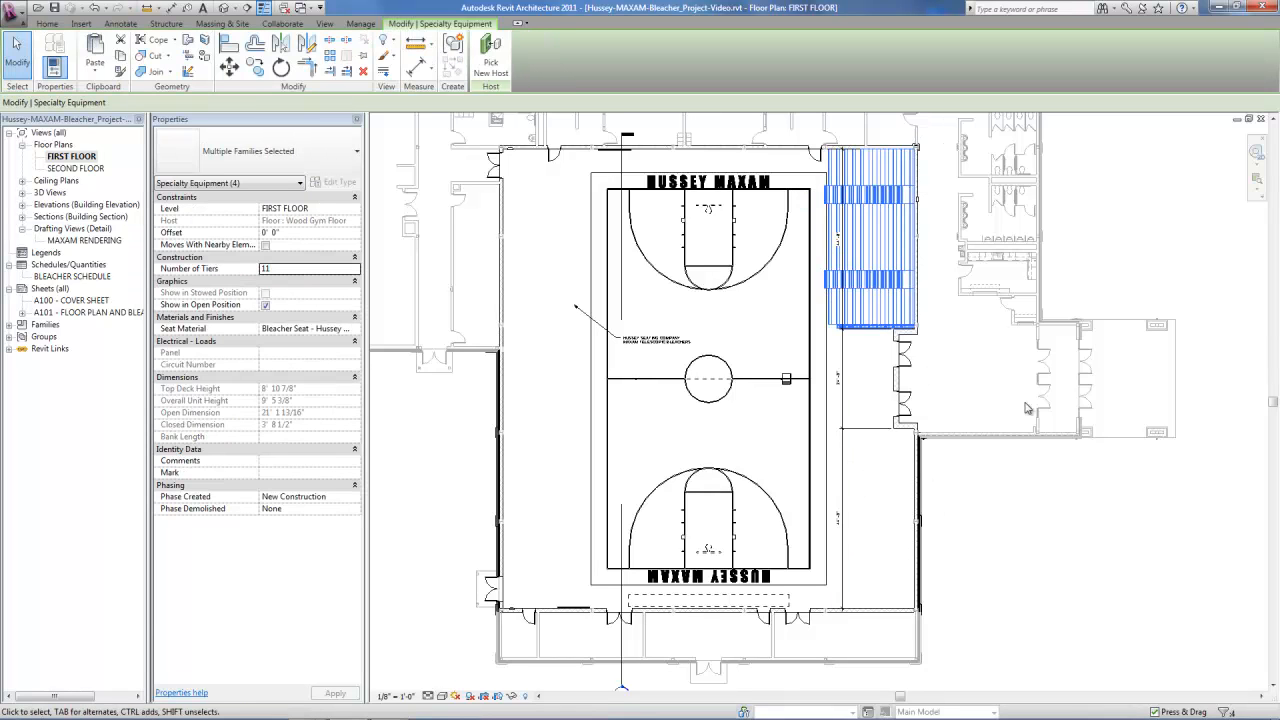
pyautogui.scroll(1, 945, 407)
pyautogui.scroll(1, 946, 407)
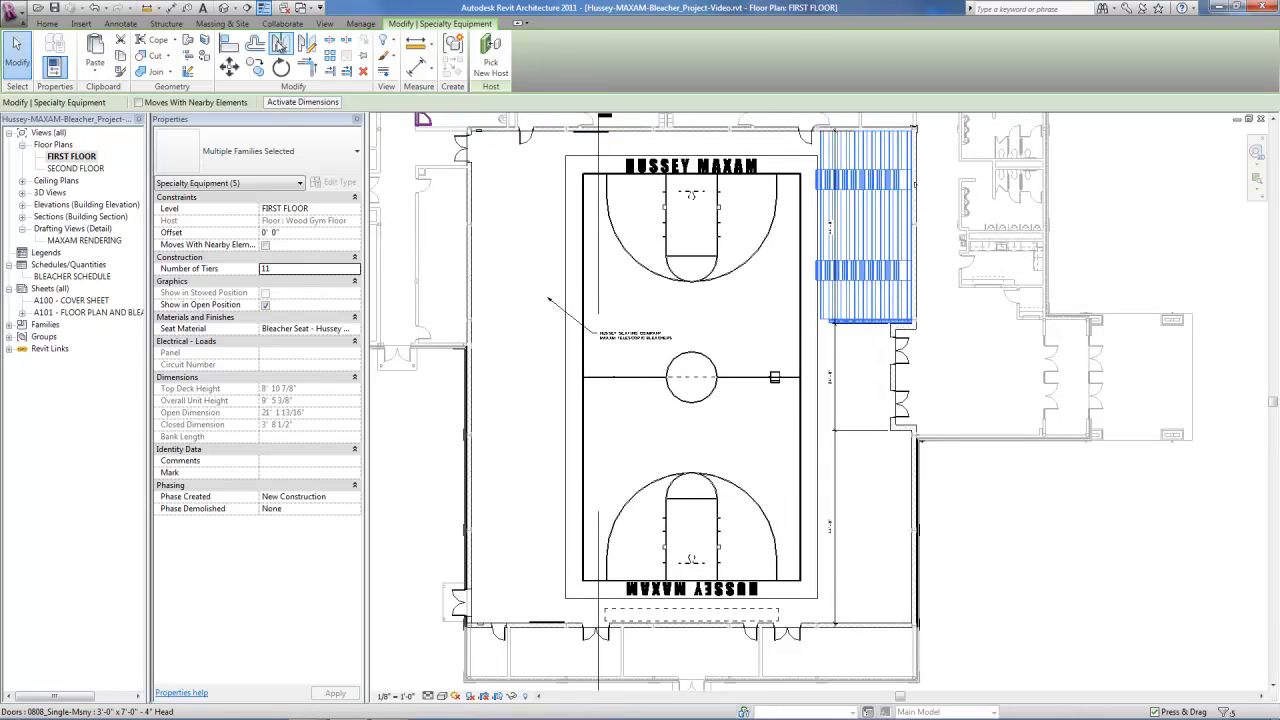
pyautogui.click(309, 44)
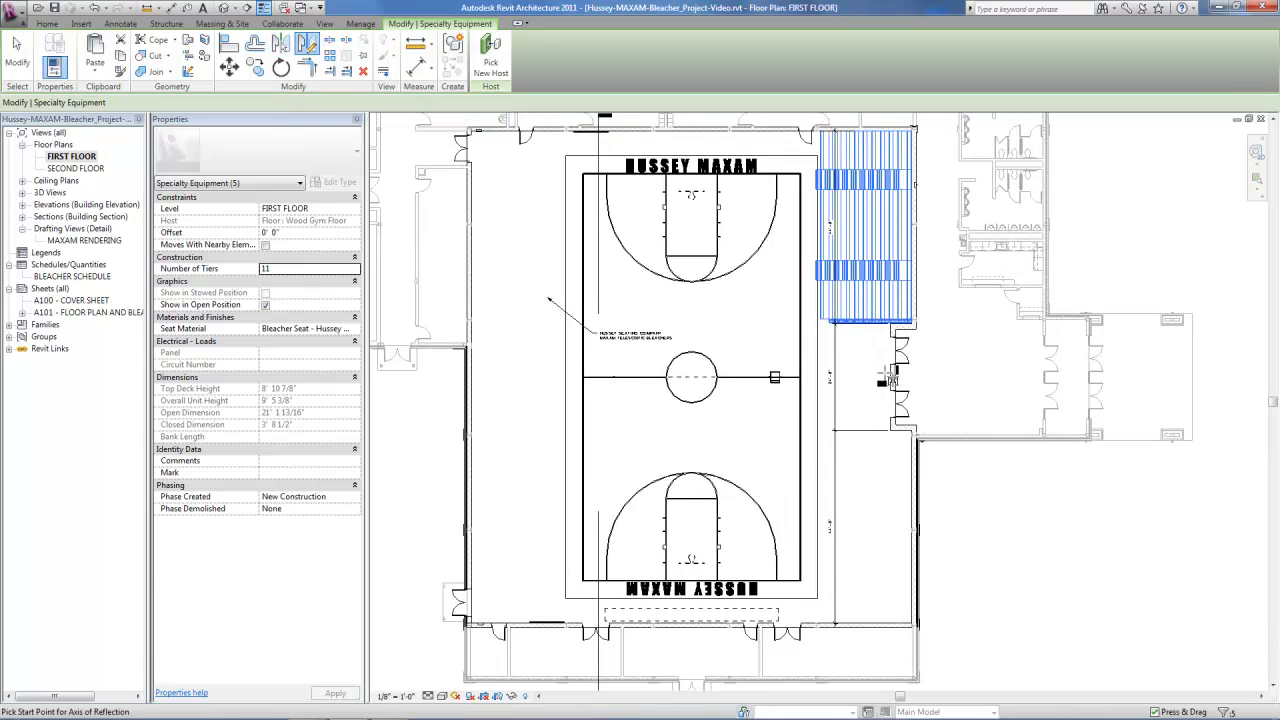
pyautogui.click(896, 379)
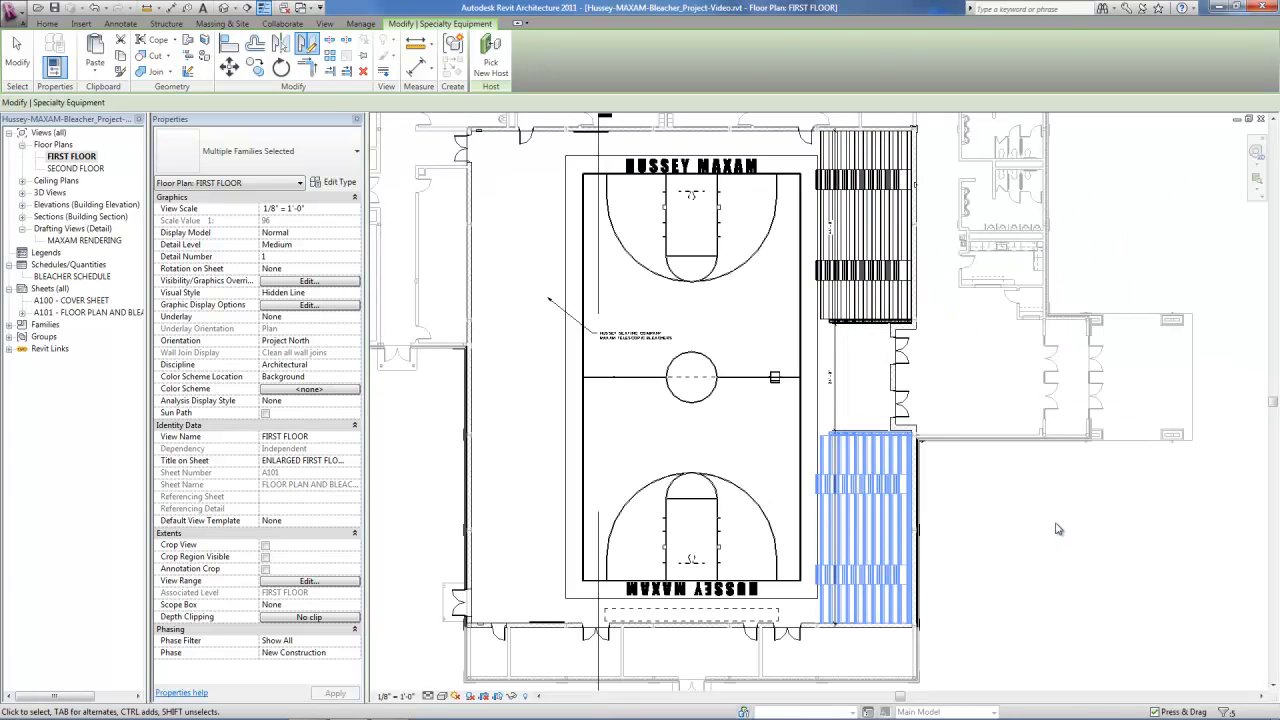
pyautogui.click(1063, 519)
pyautogui.scroll(3, 947, 530)
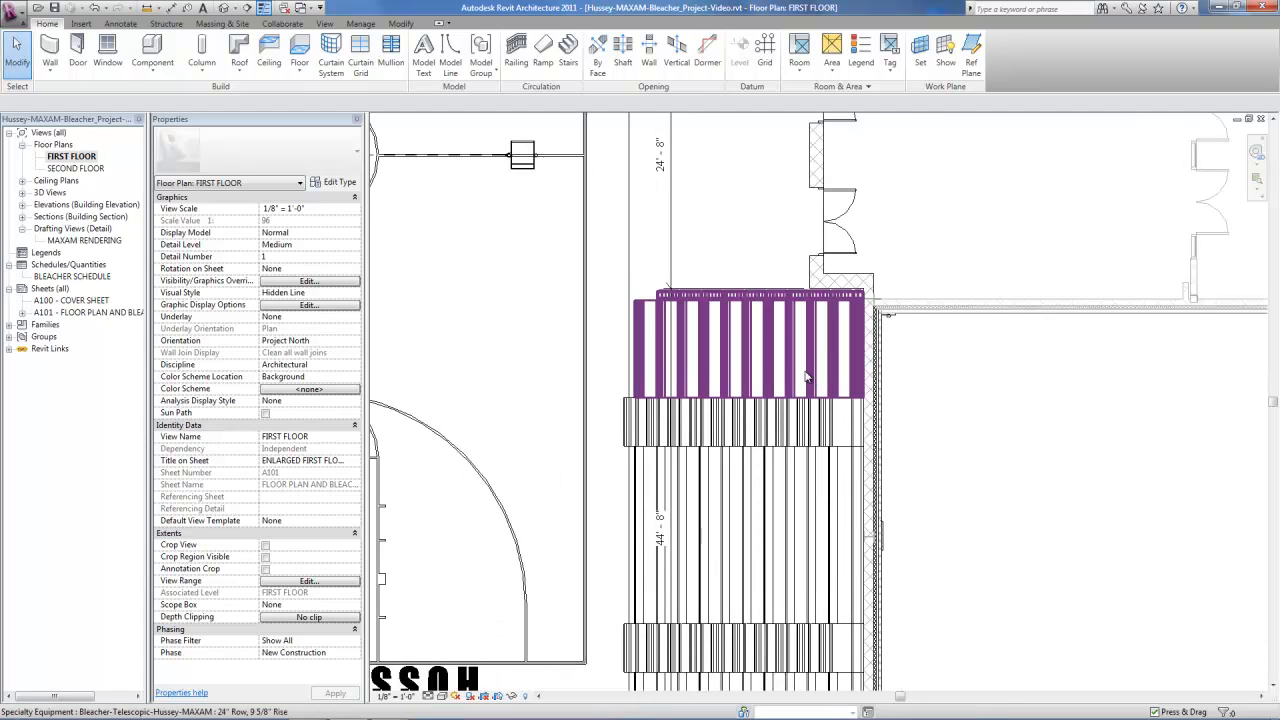
pyautogui.click(690, 296)
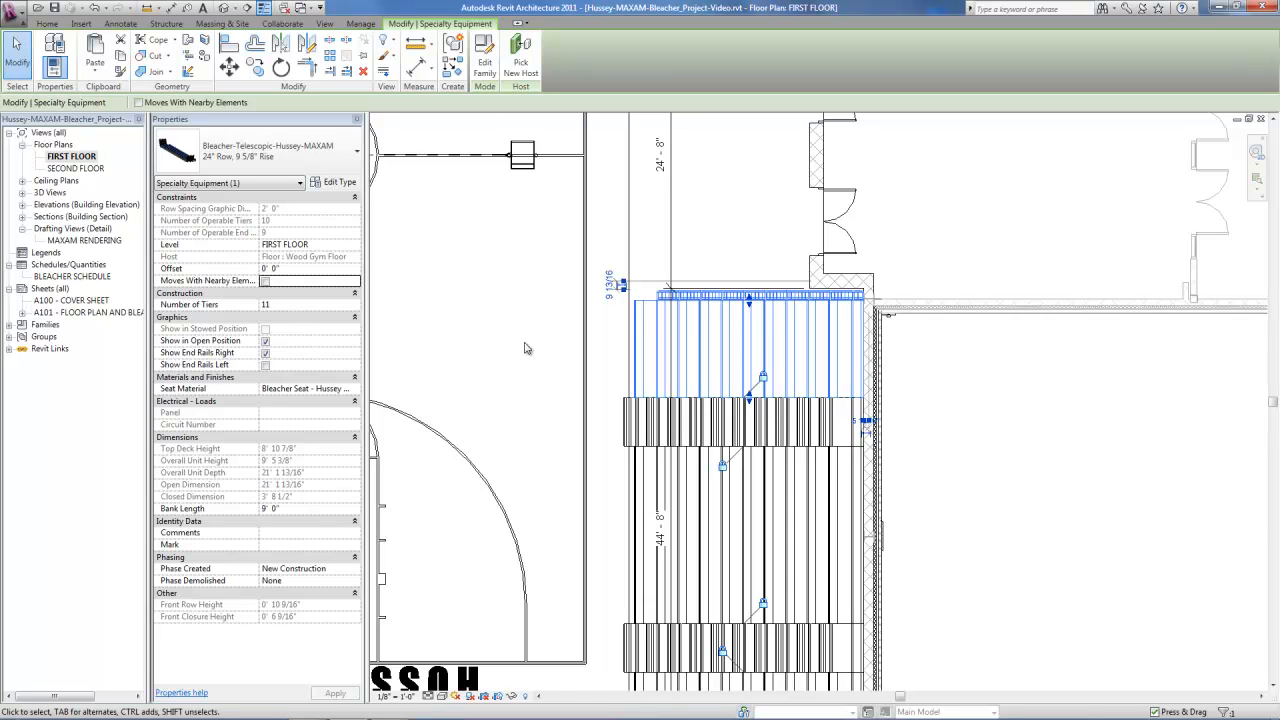
pyautogui.click(1000, 437)
# - Copy the northernmost east bleacher across the gym, turn it to face east, and place it near the south part of the west wall
pyautogui.scroll(-4, 1000, 437)
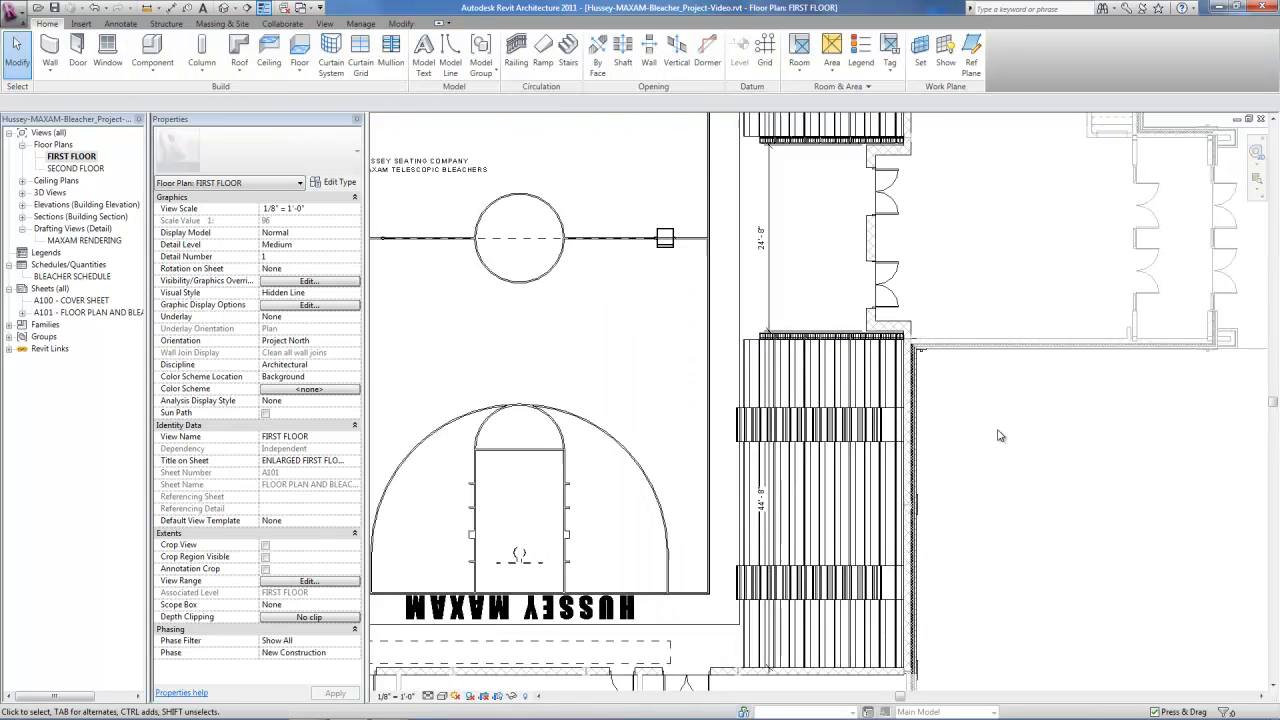
pyautogui.moveTo(1016, 437); pyautogui.dragTo(1105, 570, button='middle')
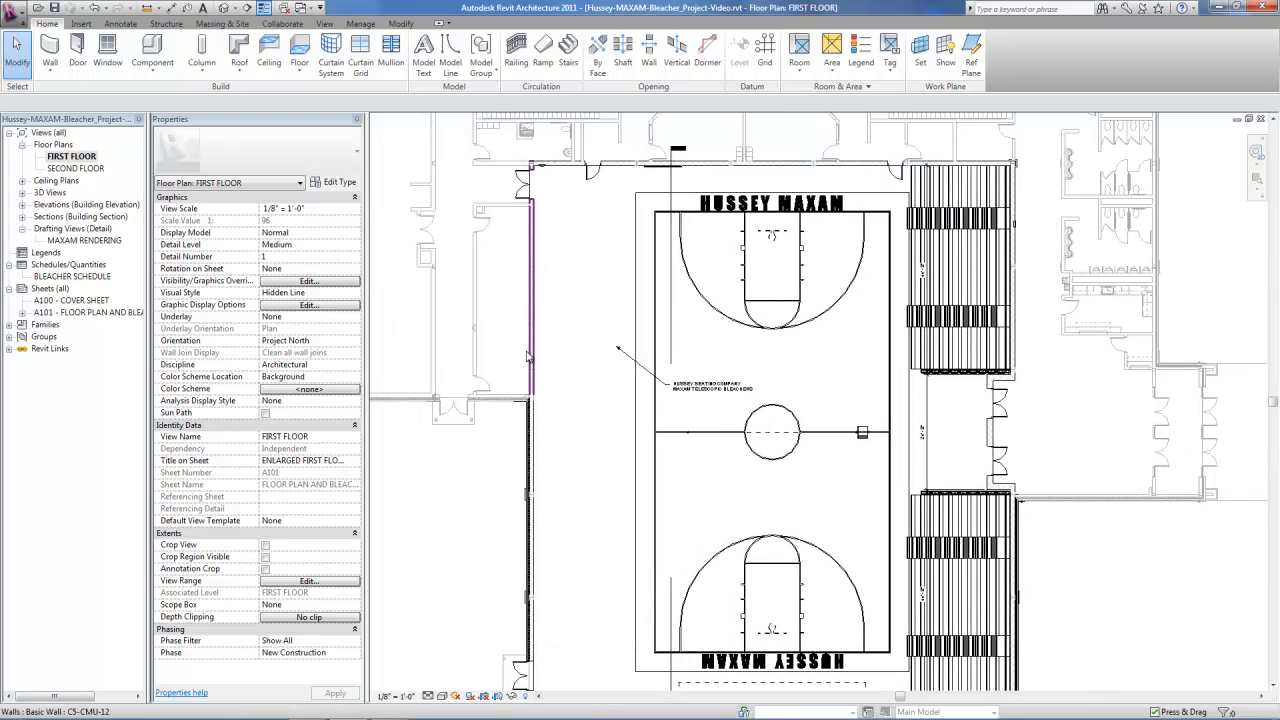
pyautogui.click(972, 193)
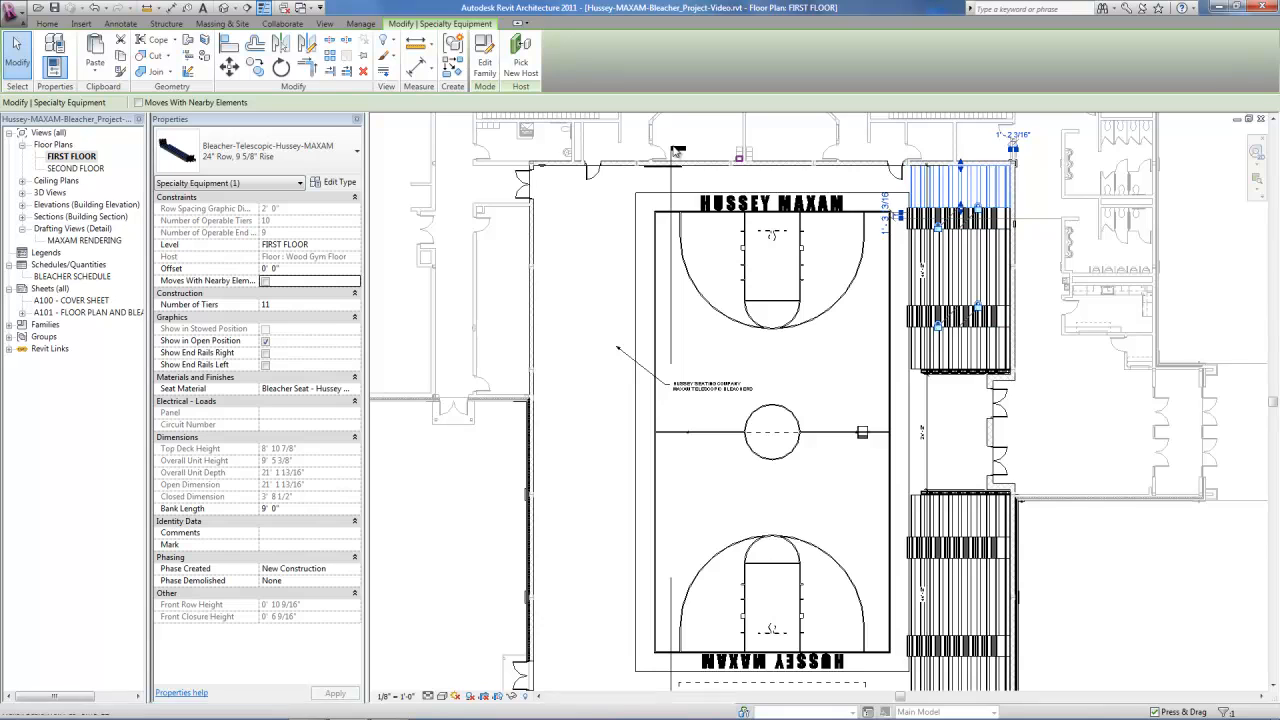
pyautogui.press('r')
pyautogui.press('o')
pyautogui.keyDown('ctrl'); pyautogui.moveTo(803, 285); pyautogui.dragTo(575, 411); pyautogui.keyUp('ctrl')
pyautogui.press('space')
pyautogui.press('space')
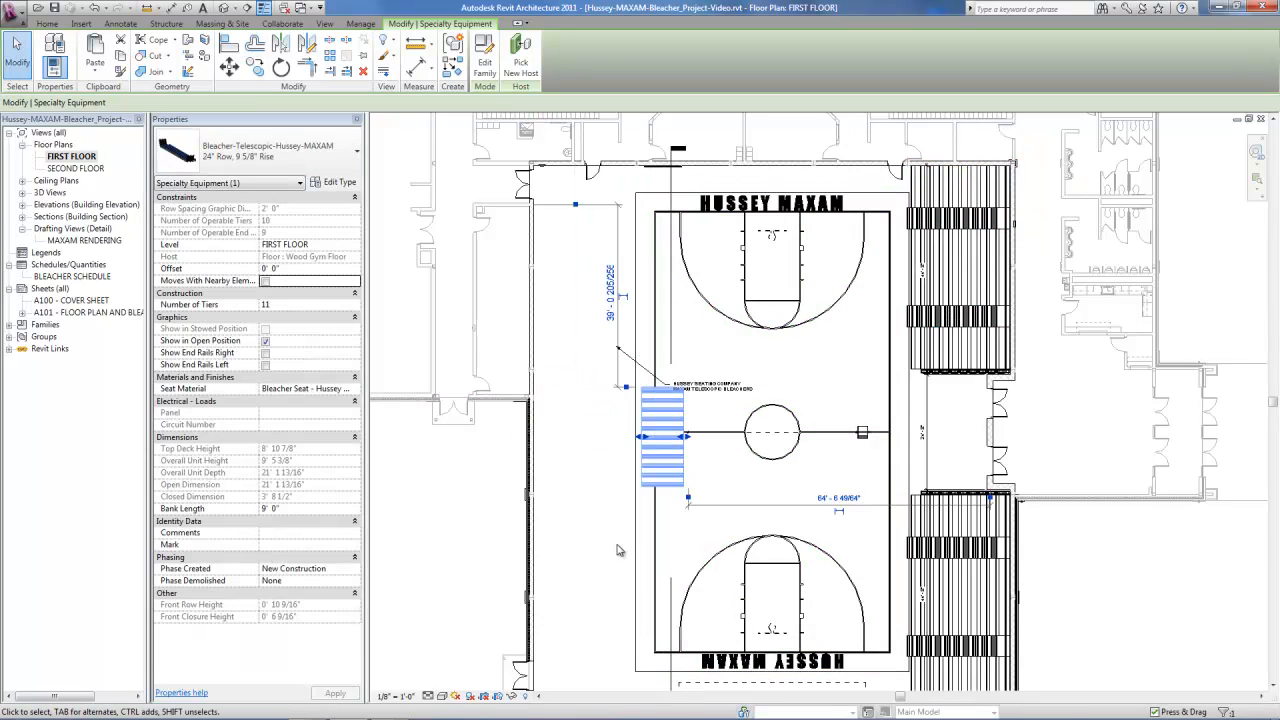
pyautogui.moveTo(704, 370); pyautogui.dragTo(604, 541)
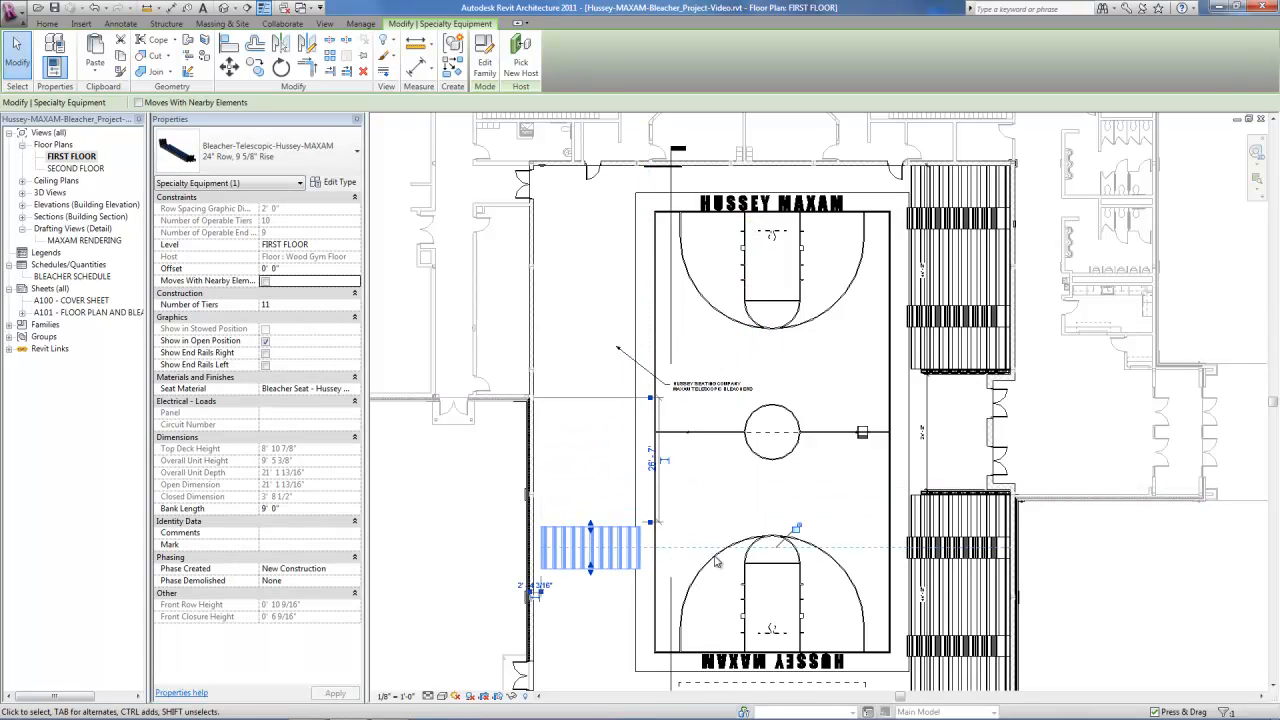
# - Copy the northernmost east aisle unit across the gym, facing east, and place it just south of the west bleacher
pyautogui.click(982, 220)
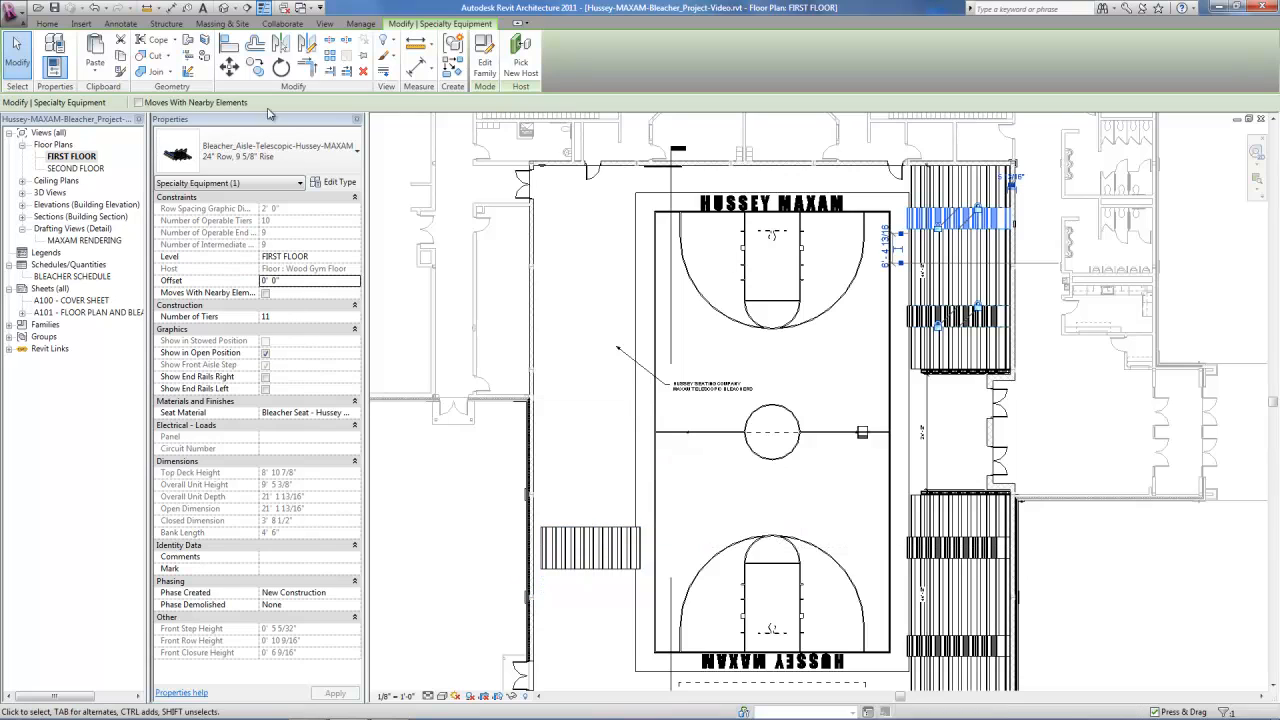
pyautogui.click(256, 67)
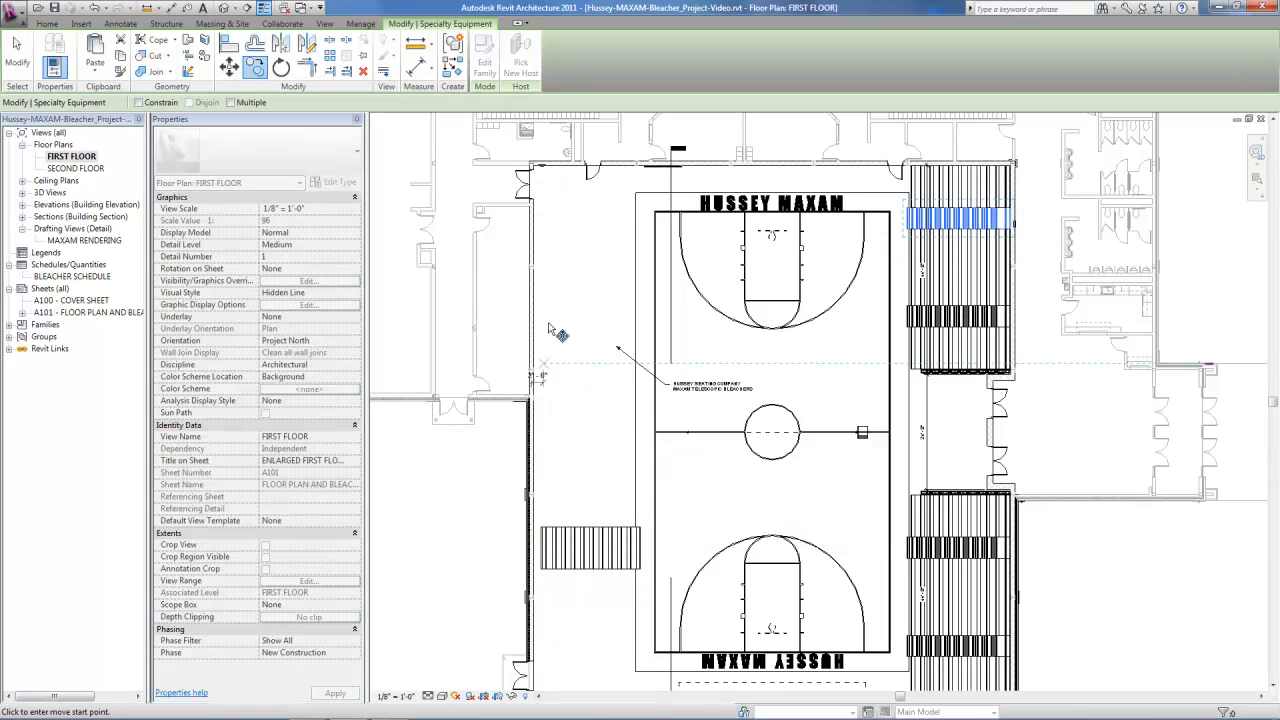
pyautogui.click(957, 222)
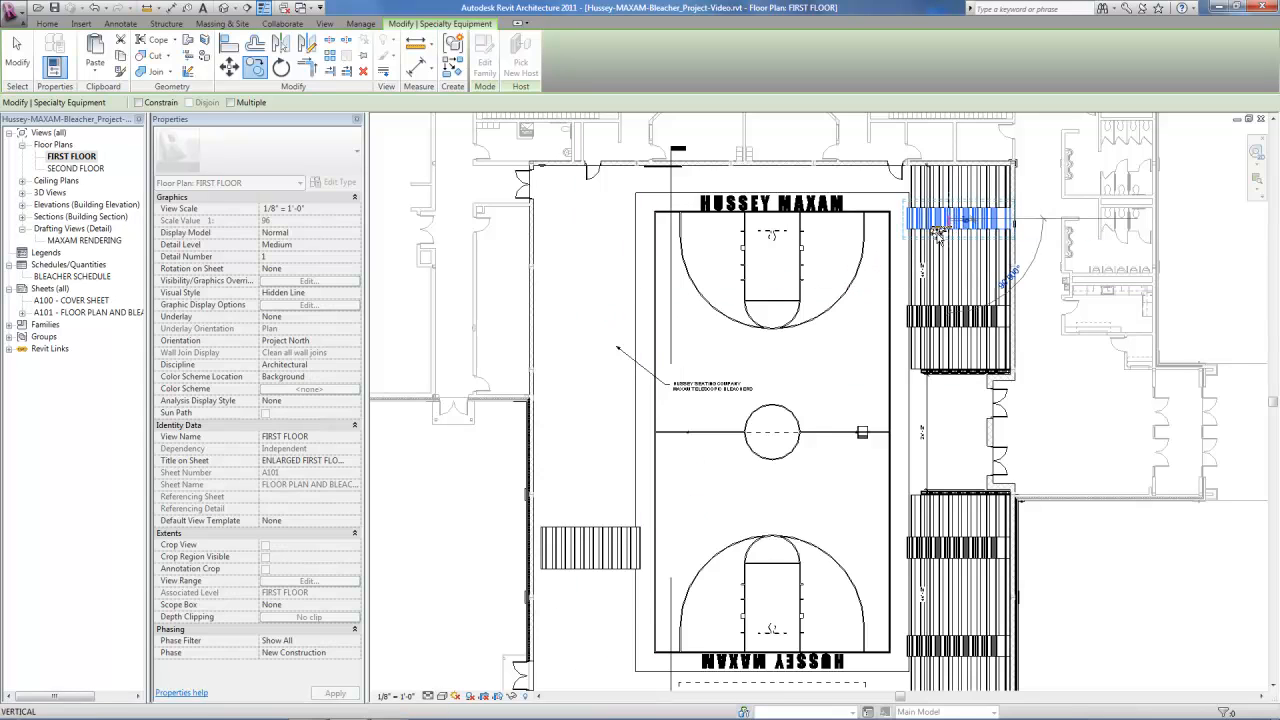
pyautogui.click(707, 595)
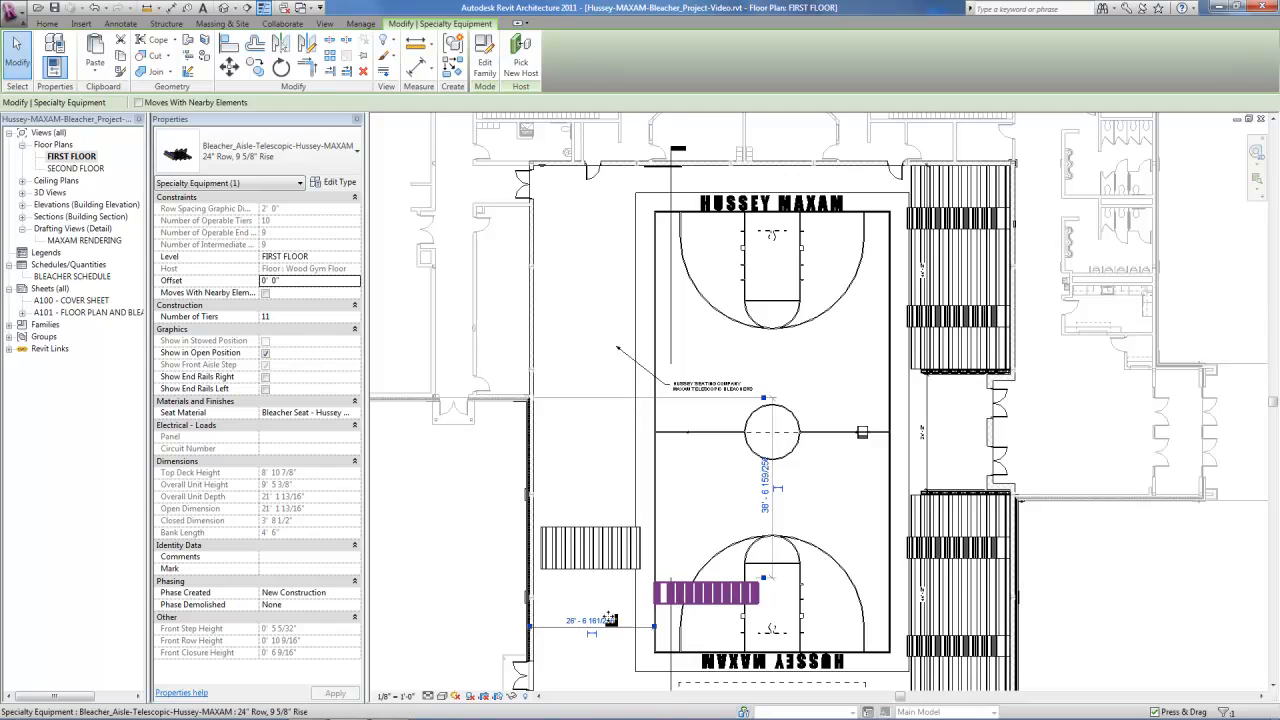
pyautogui.moveTo(690, 595); pyautogui.dragTo(591, 623)
pyautogui.click(587, 685)
# - Align the west aisle unit's back to the west wall's inner face and its south side to the wall end at the door
pyautogui.scroll(5, 541, 686)
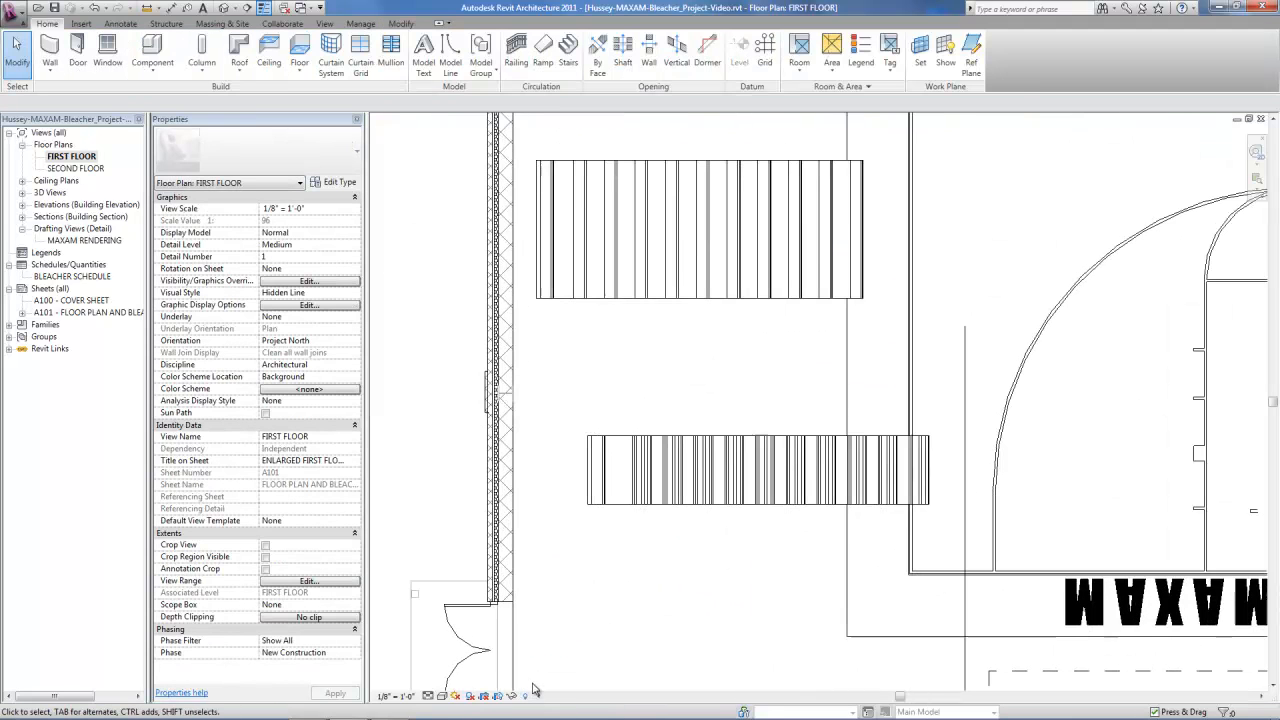
pyautogui.press('a')
pyautogui.press('l')
pyautogui.click(514, 484)
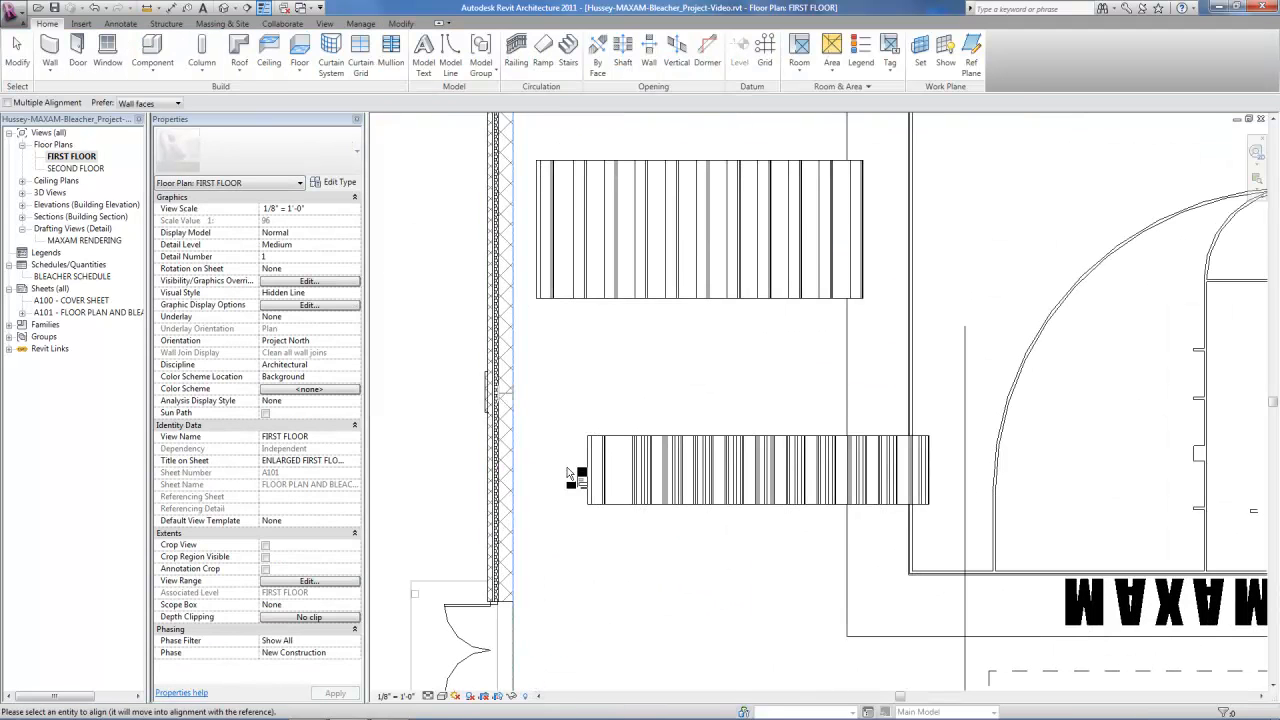
pyautogui.click(589, 482)
pyautogui.click(508, 602)
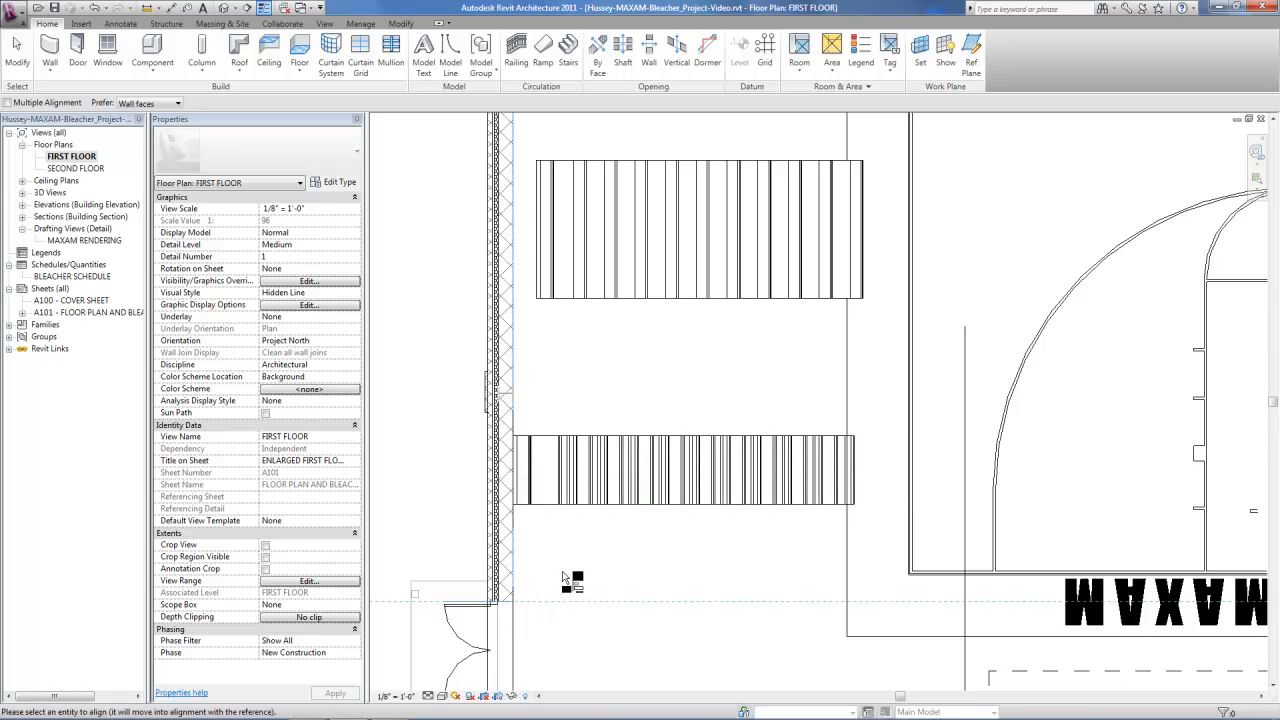
pyautogui.click(580, 504)
pyautogui.press('Escape')
pyautogui.press('Escape')
# - Move the west aisle unit 2' north and turn on its left end rails
pyautogui.click(594, 549)
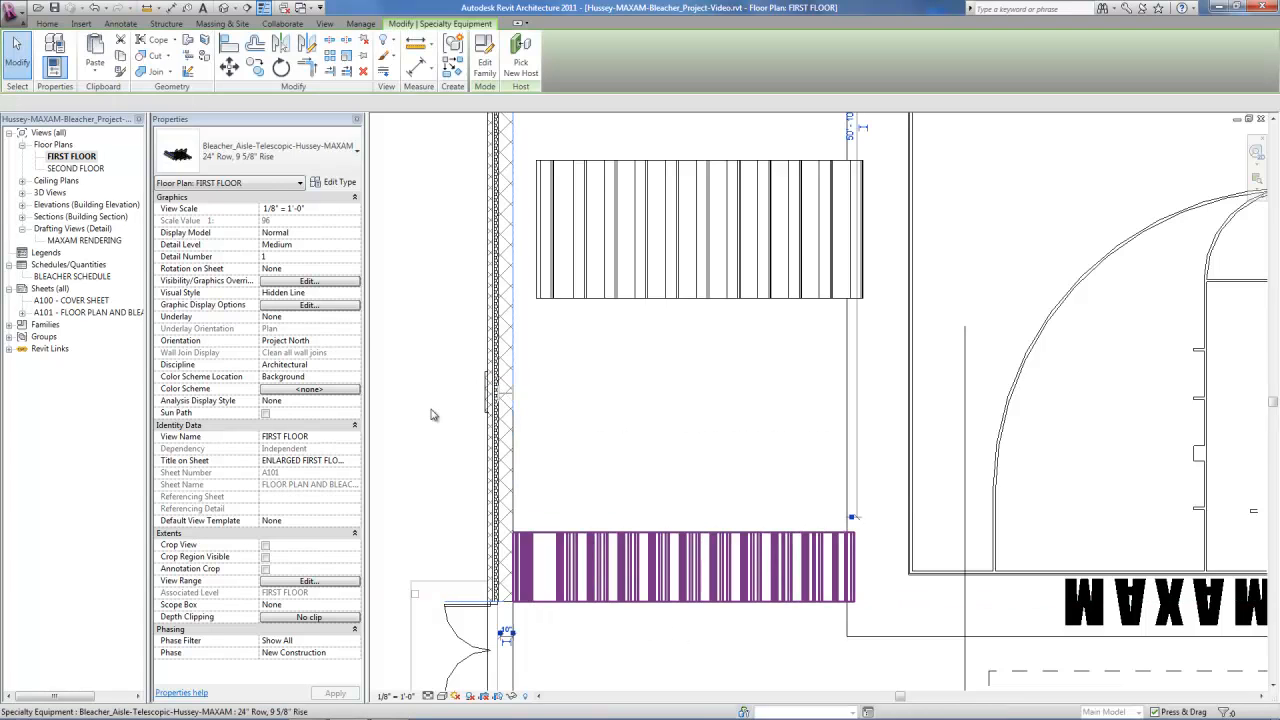
pyautogui.click(230, 68)
pyautogui.click(640, 466)
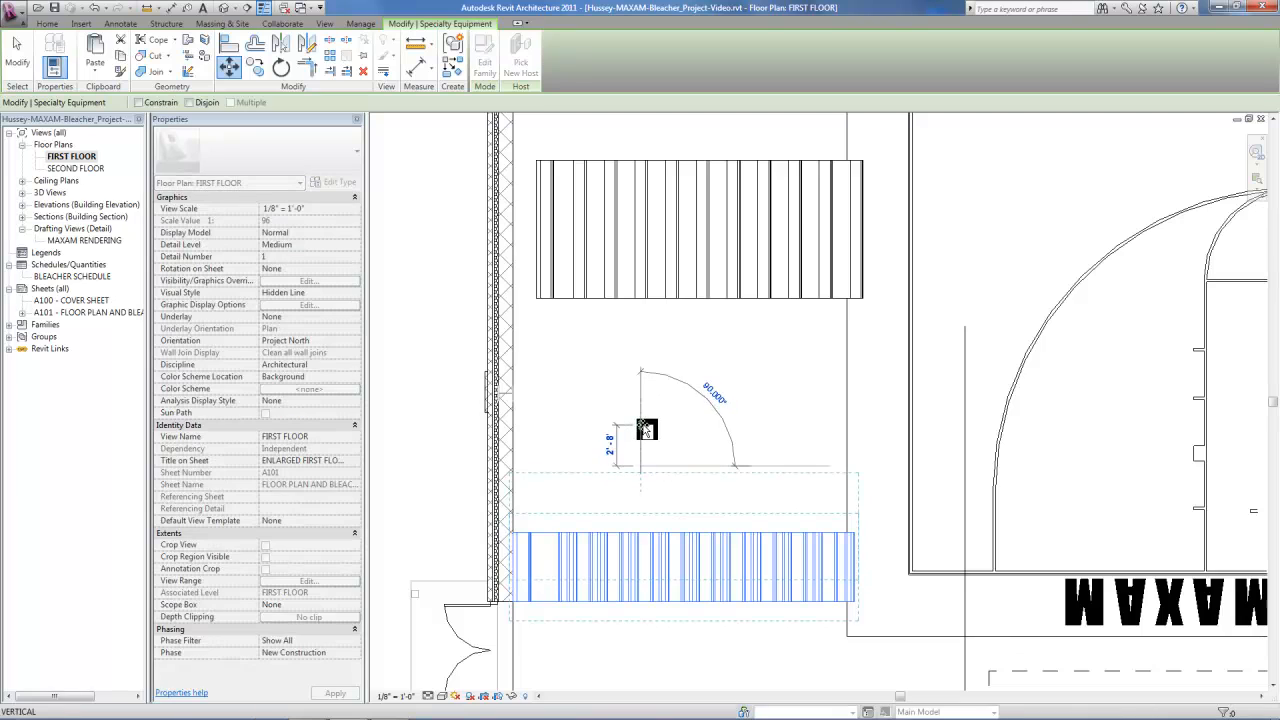
pyautogui.write('2')
pyautogui.press('Return')
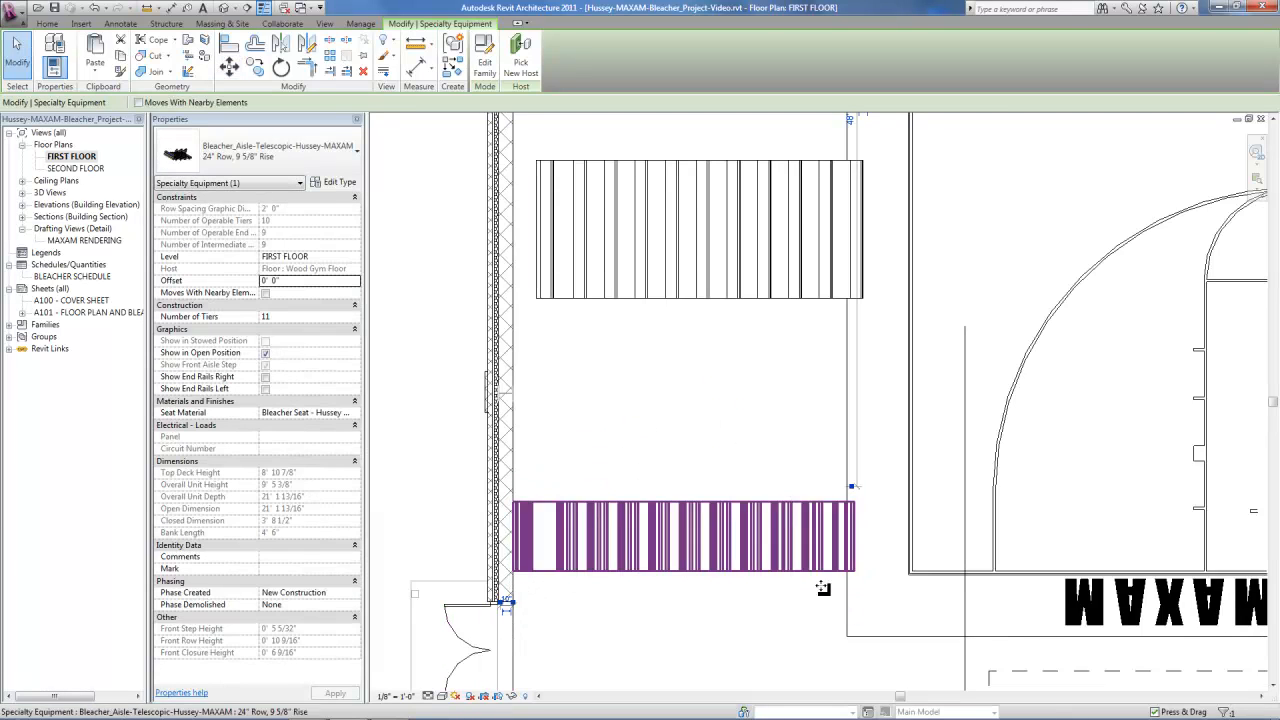
pyautogui.click(265, 388)
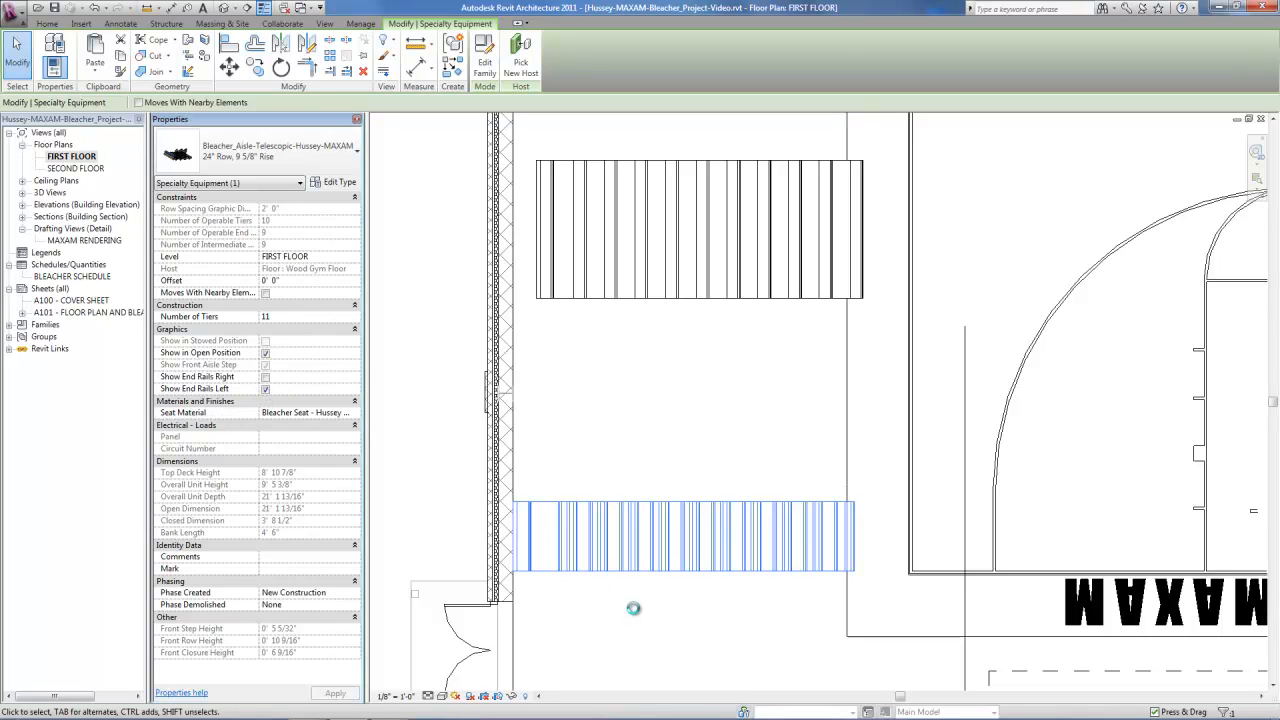
pyautogui.press('Escape')
# - Align the west bleacher's back to the west wall face and its south end to the aisle unit's north side, locking it there
pyautogui.press('a')
pyautogui.press('l')
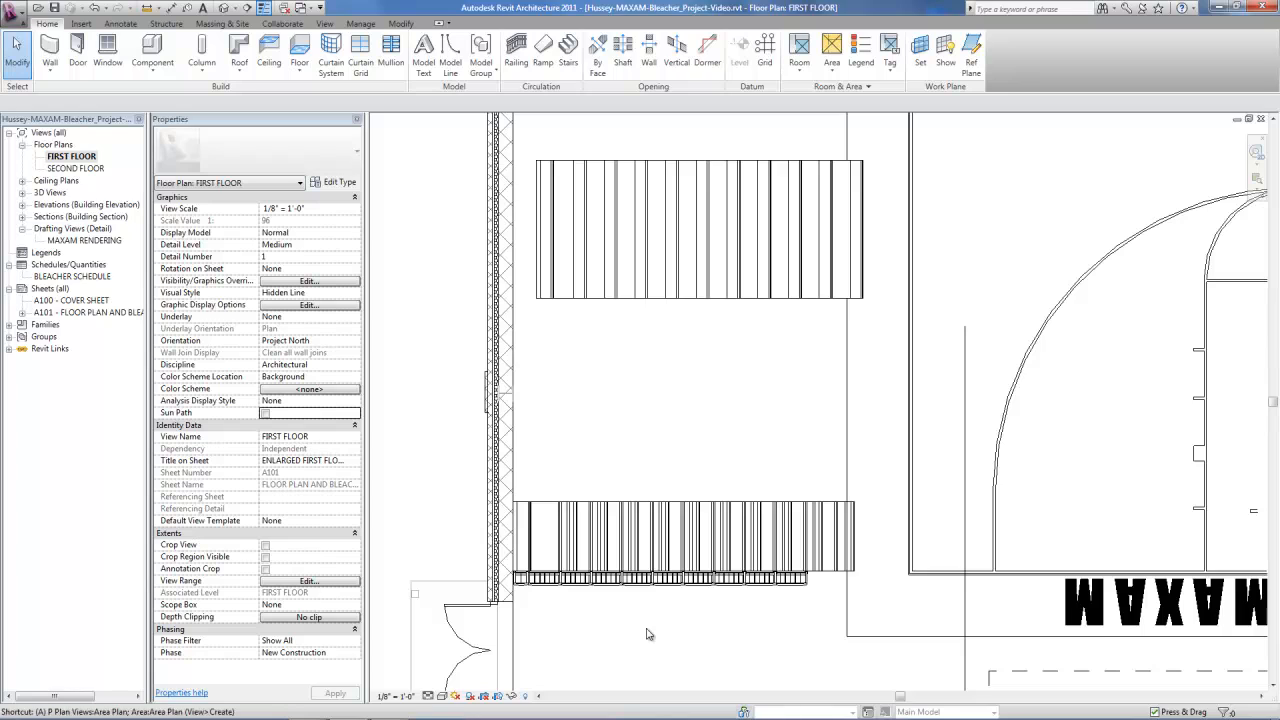
pyautogui.click(515, 342)
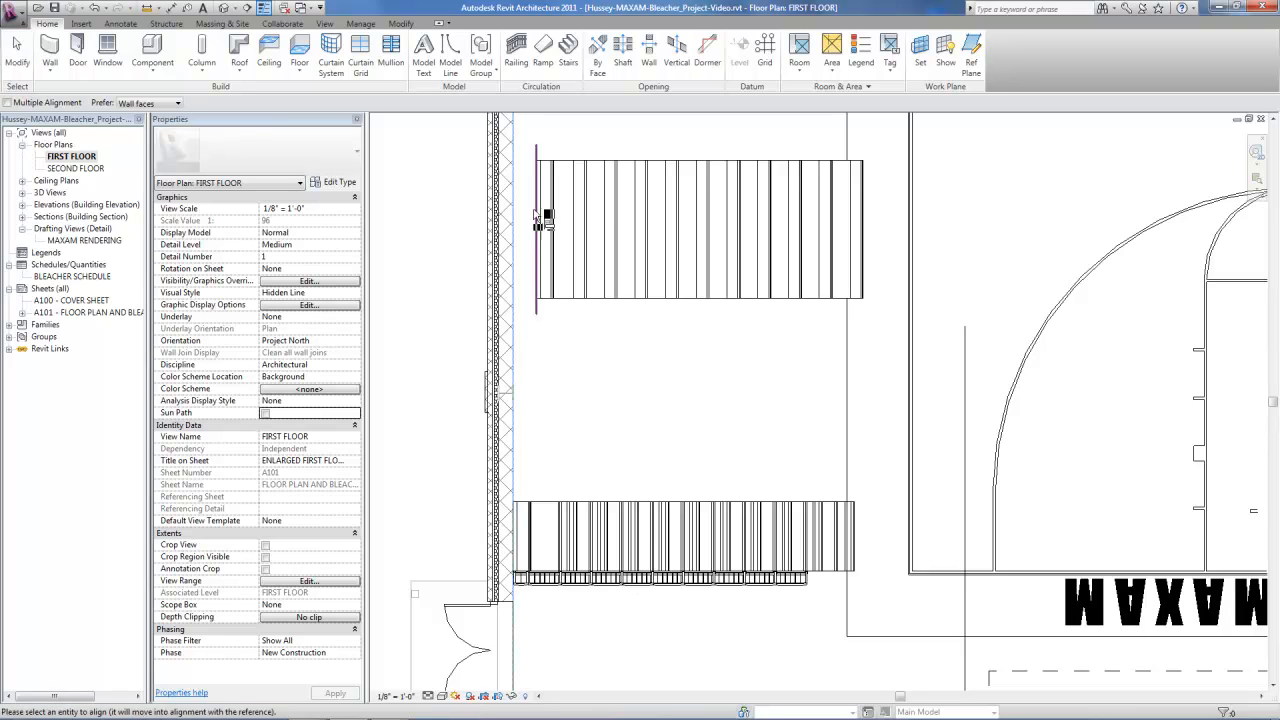
pyautogui.click(537, 215)
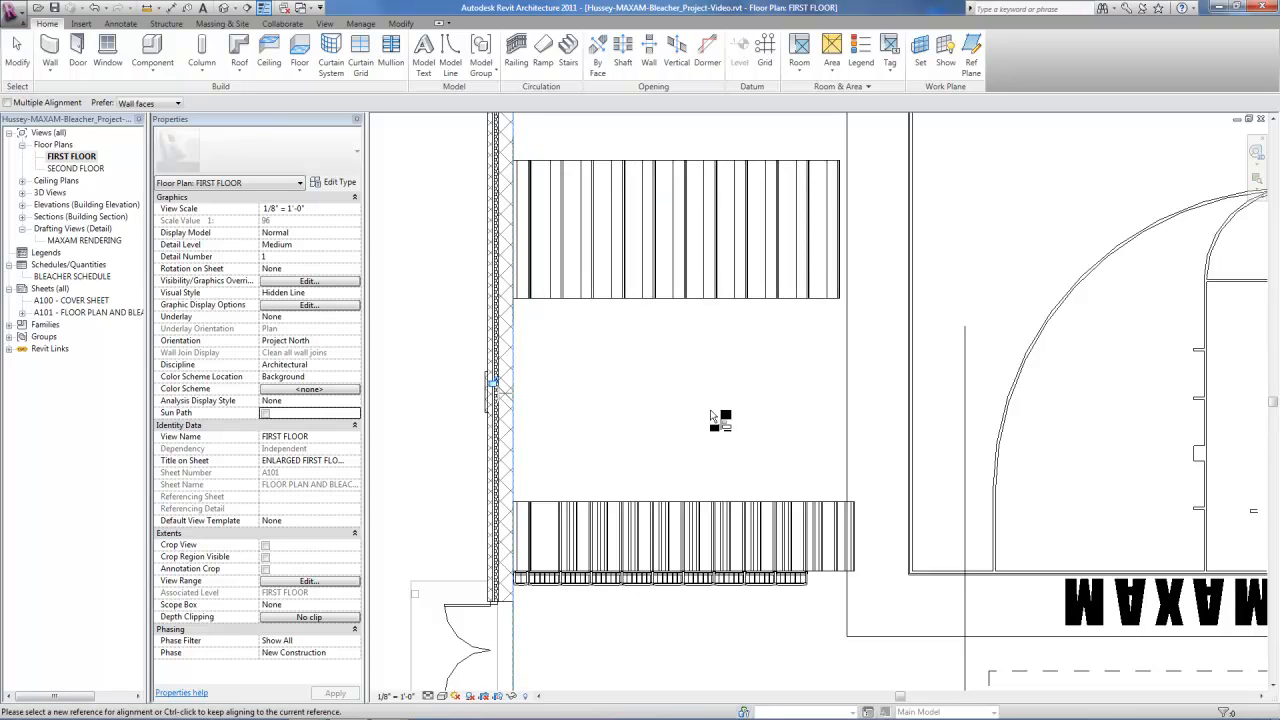
pyautogui.click(558, 503)
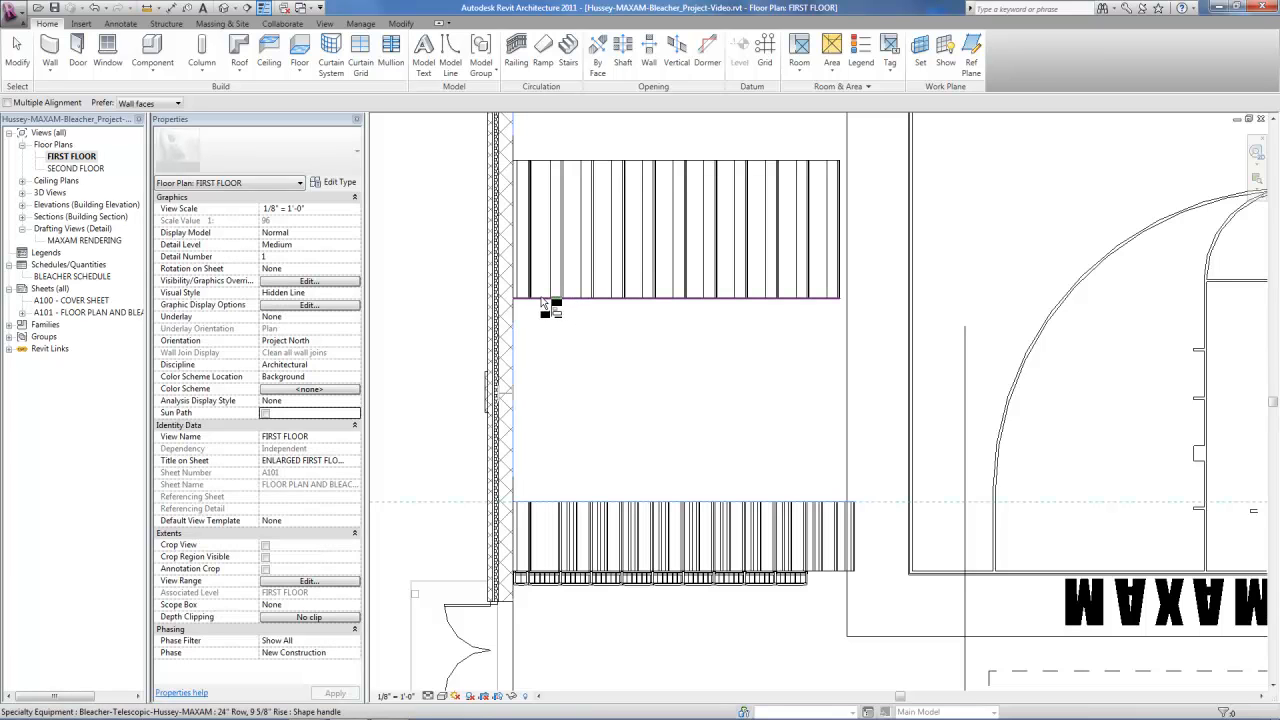
pyautogui.click(543, 300)
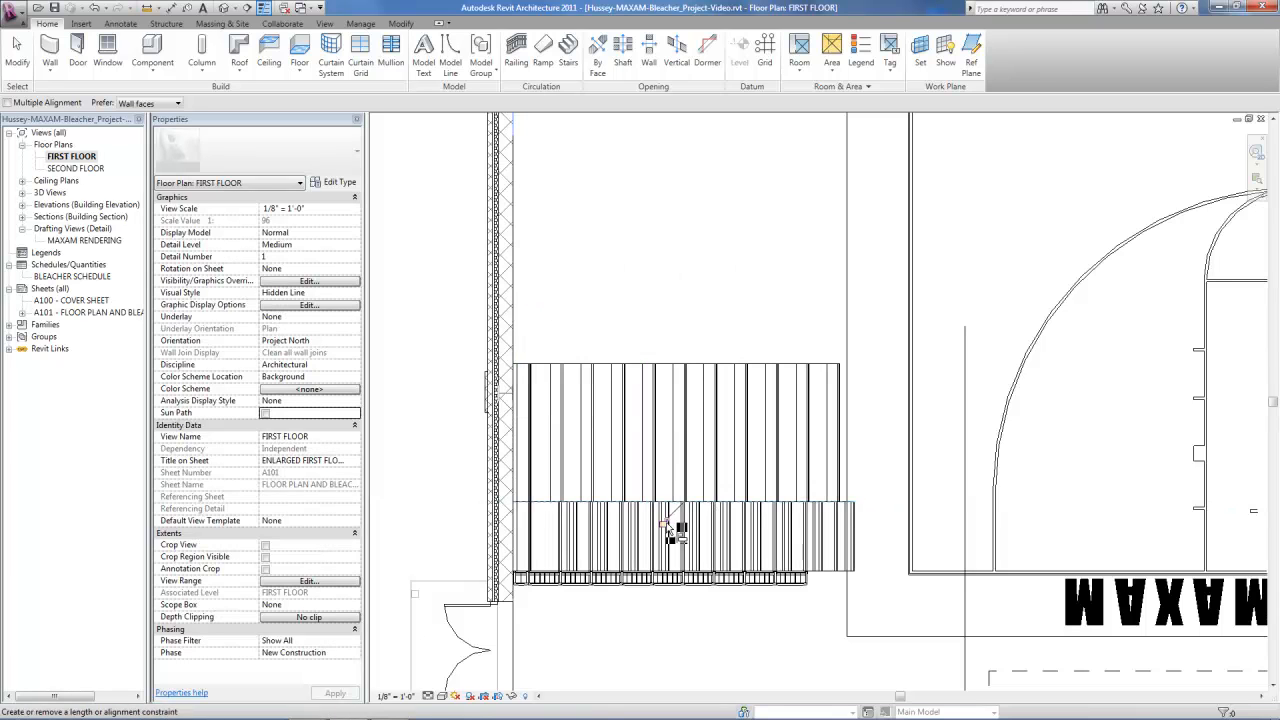
pyautogui.scroll(-2, 718, 628)
pyautogui.scroll(-1, 711, 622)
pyautogui.press('Escape')
pyautogui.press('Escape')
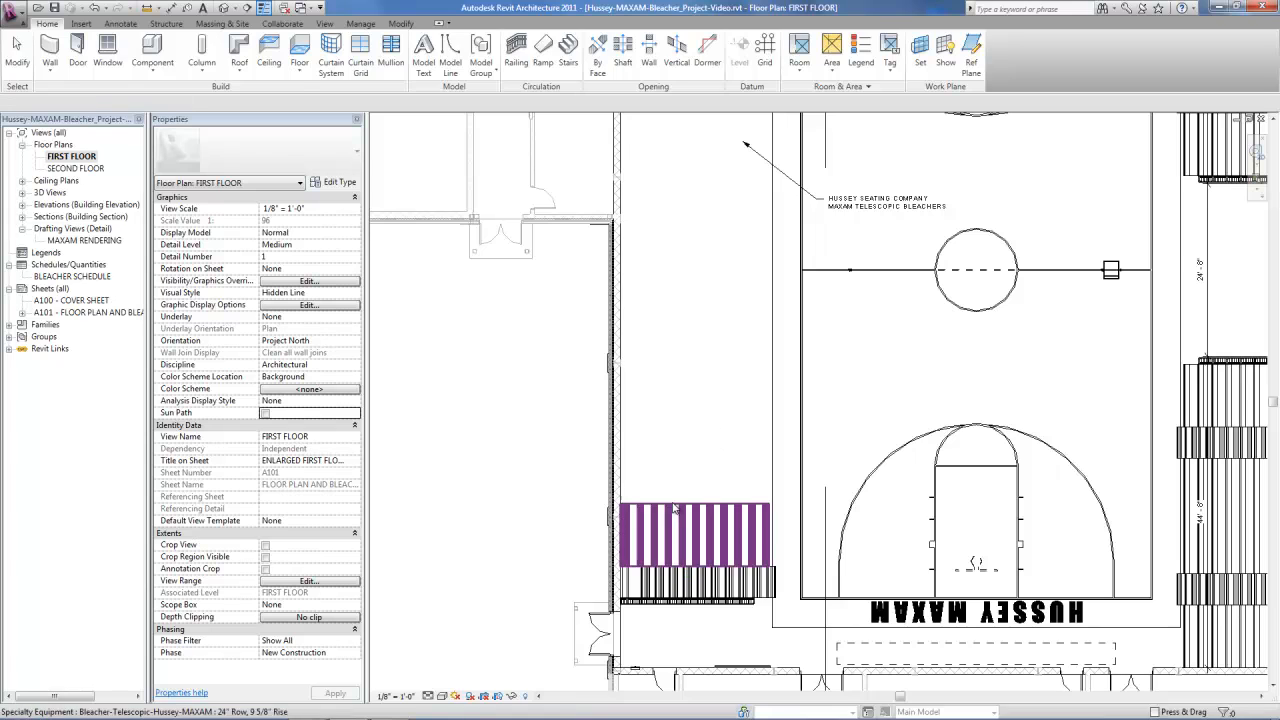
# - Set the west bleacher's bank length to 25' 6"
pyautogui.click(692, 517)
pyautogui.scroll(-1, 588, 498)
pyautogui.scroll(-2, 680, 563)
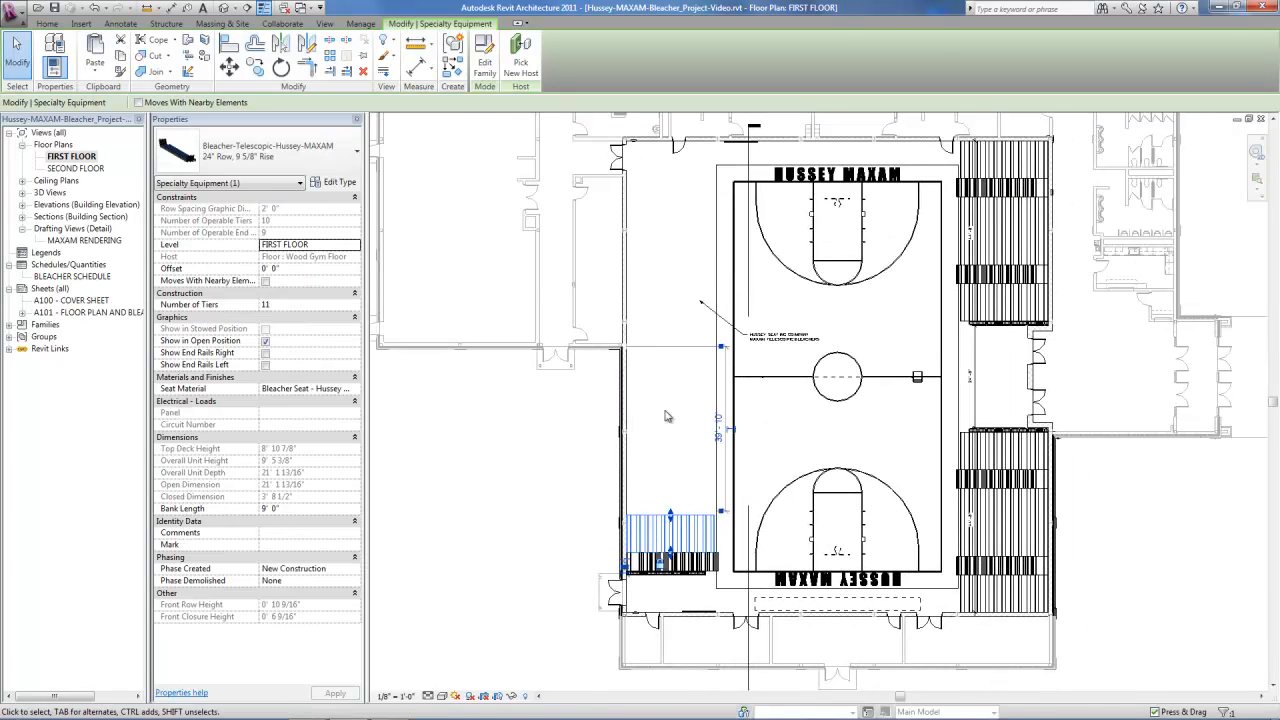
pyautogui.click(306, 508)
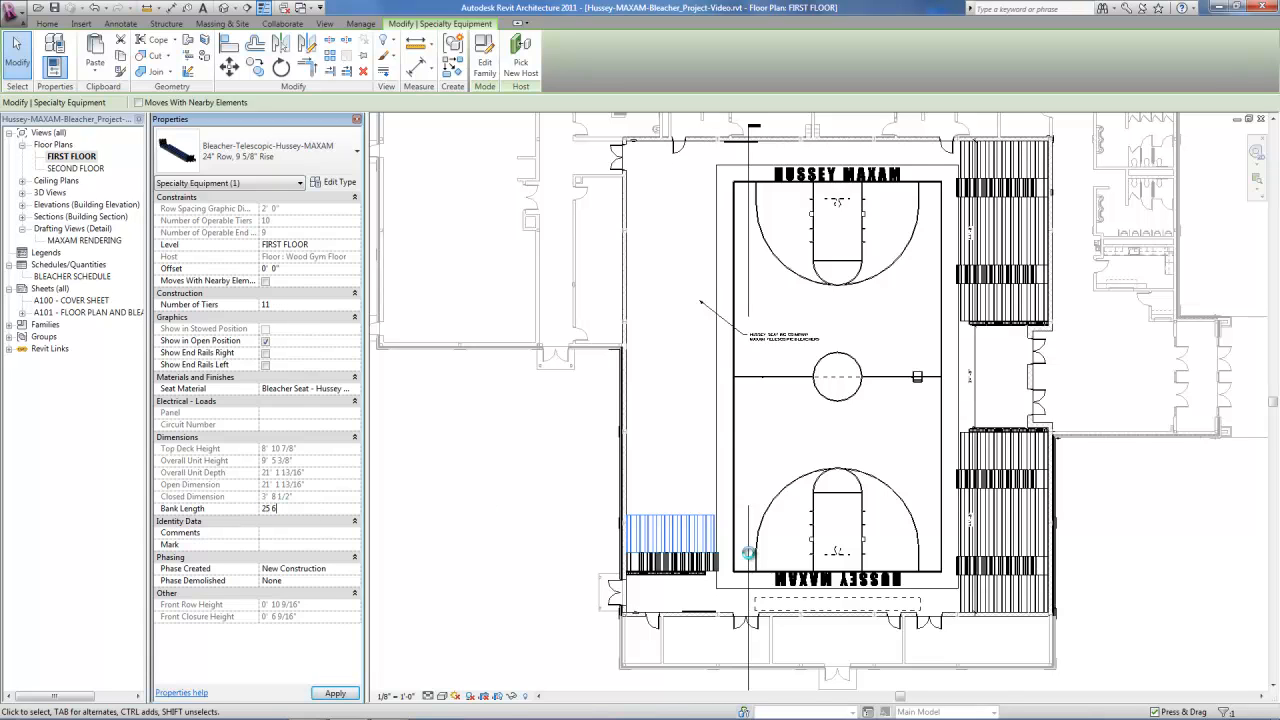
pyautogui.write('25 6')
pyautogui.press('Return')
pyautogui.press('Escape')
# - Copy the west aisle unit to just north of the west bleacher, leaving a small gap between them
pyautogui.scroll(1, 690, 560)
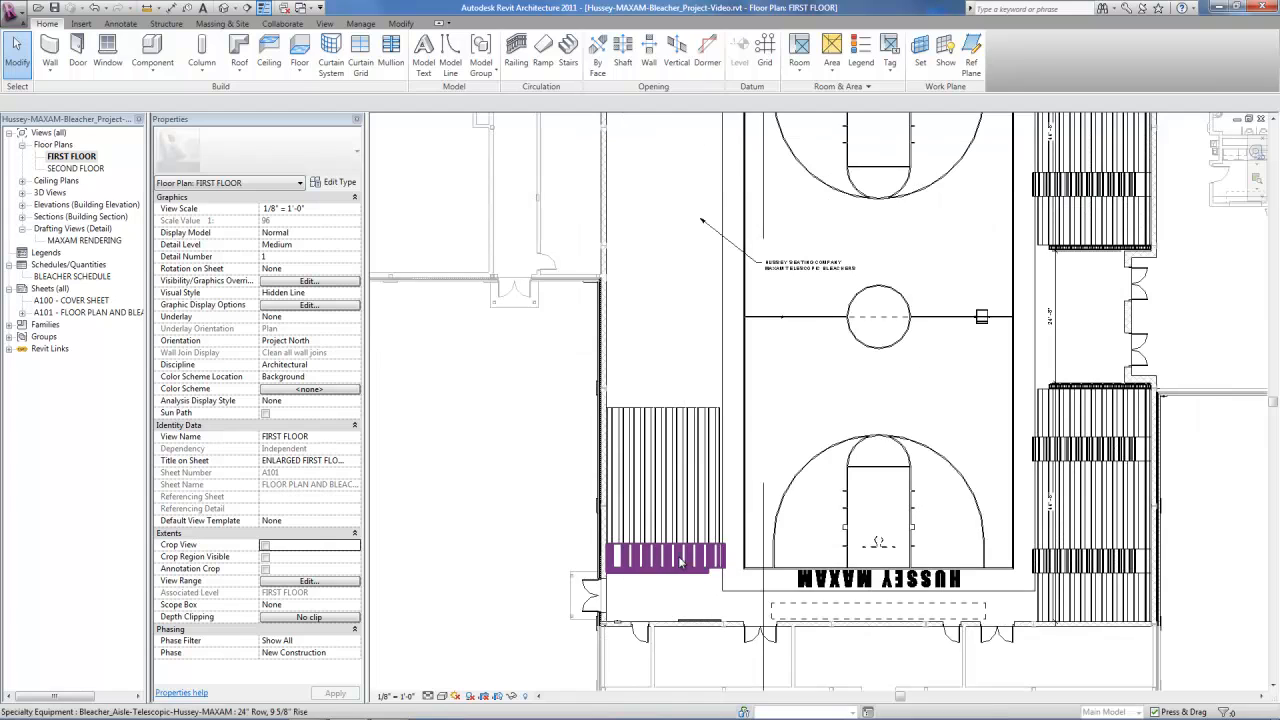
pyautogui.click(680, 563)
pyautogui.moveTo(680, 563); pyautogui.dragTo(668, 360)
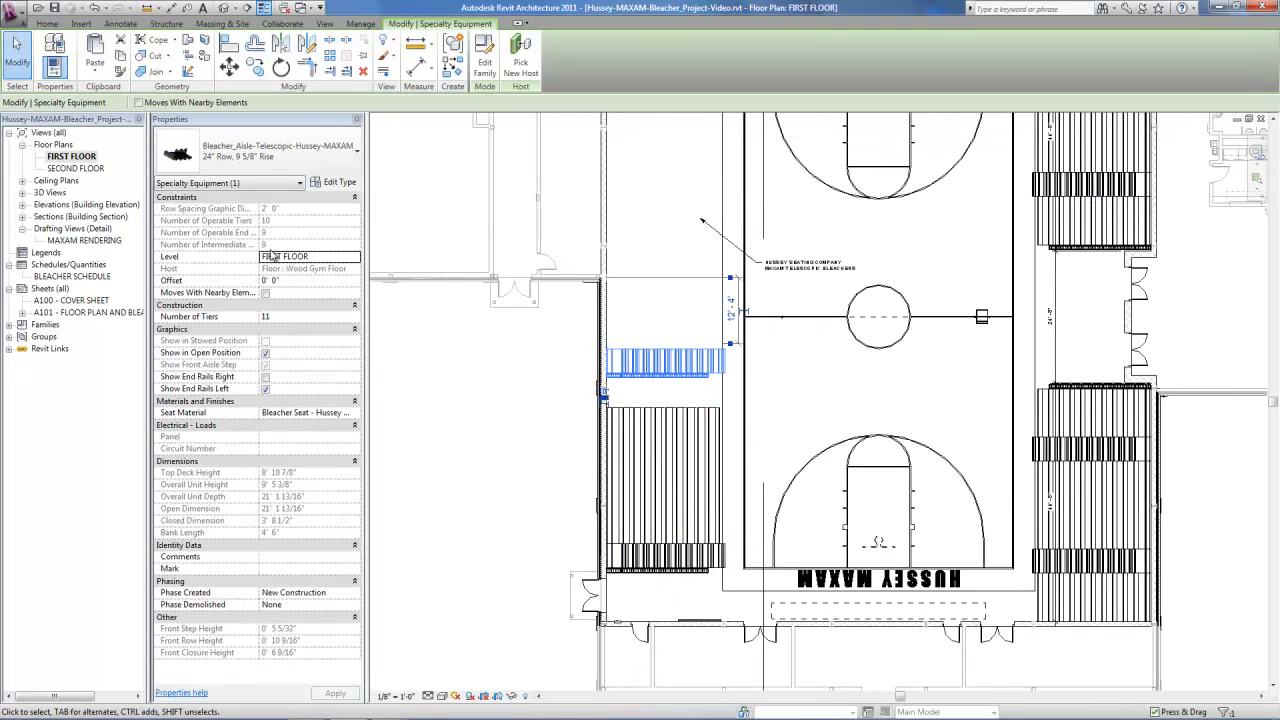
# - Turn off the copied aisle unit's left end rails, then align and lock its south side to the west bleacher's north end
pyautogui.click(265, 388)
pyautogui.click(502, 403)
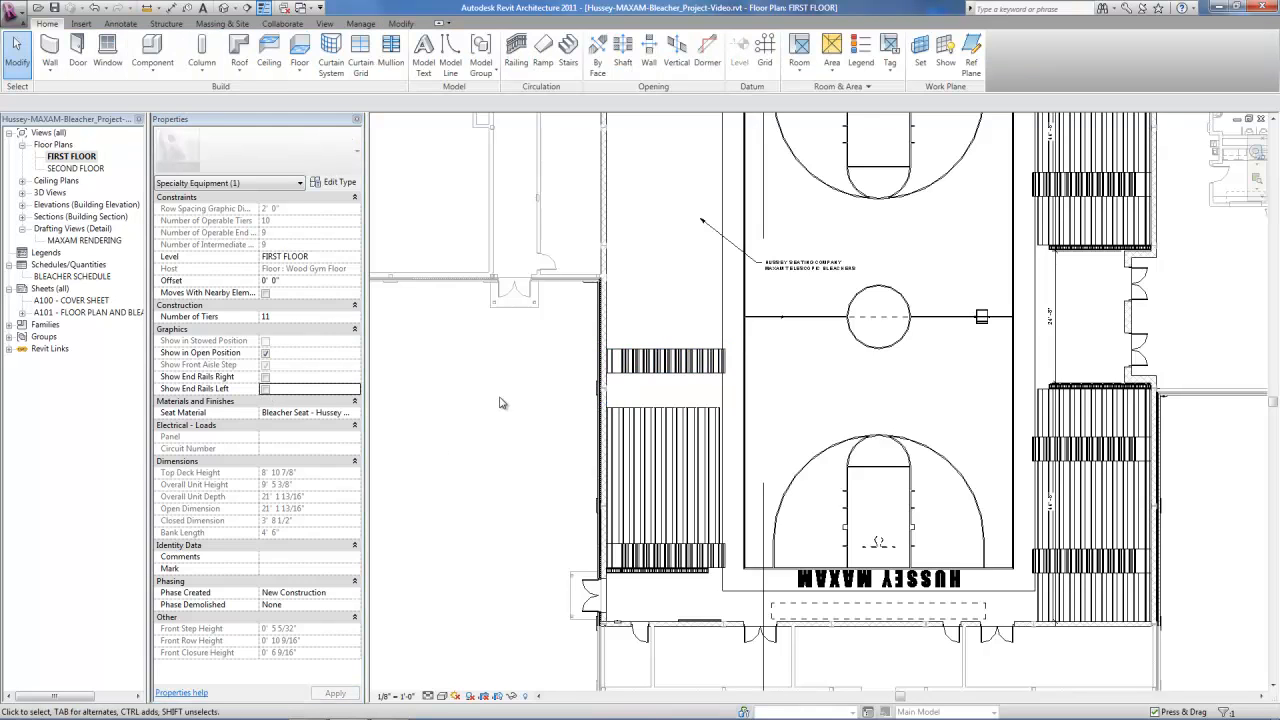
pyautogui.press('a')
pyautogui.press('l')
pyautogui.click(650, 407)
pyautogui.click(643, 373)
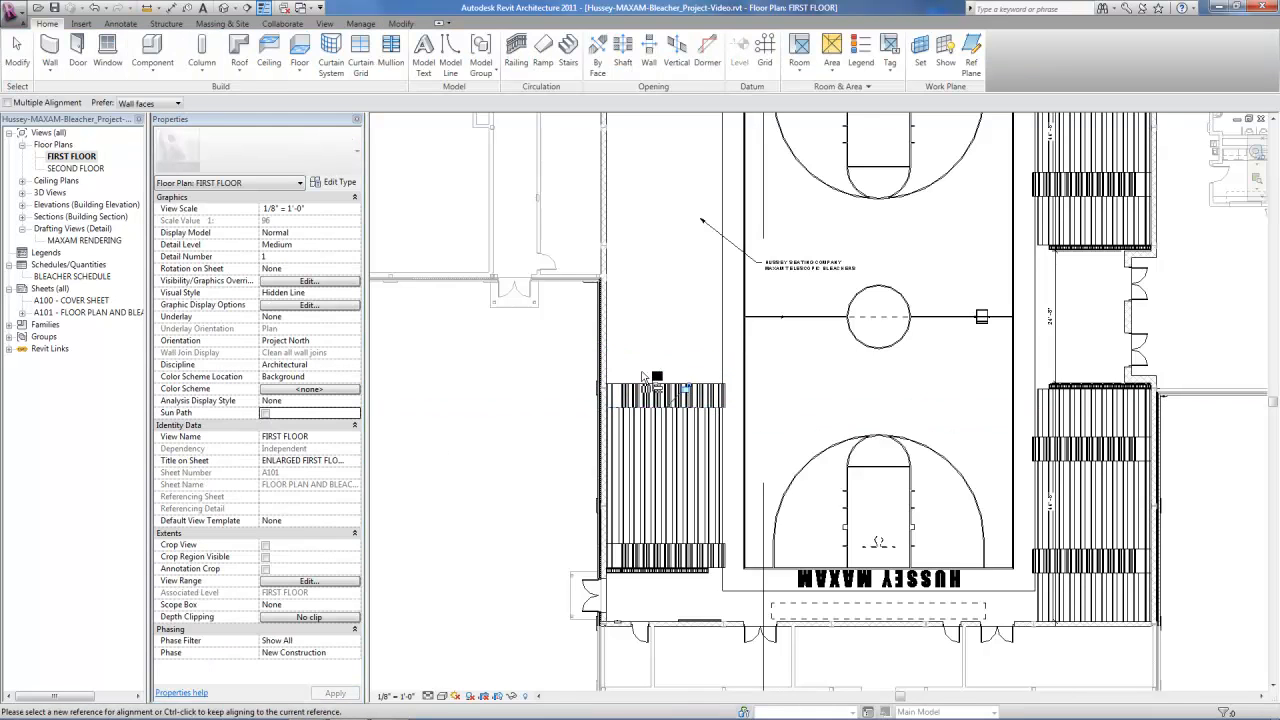
# - Copy the west bleacher northward along the west wall, leaving a gap beyond the second aisle unit
pyautogui.click(664, 477)
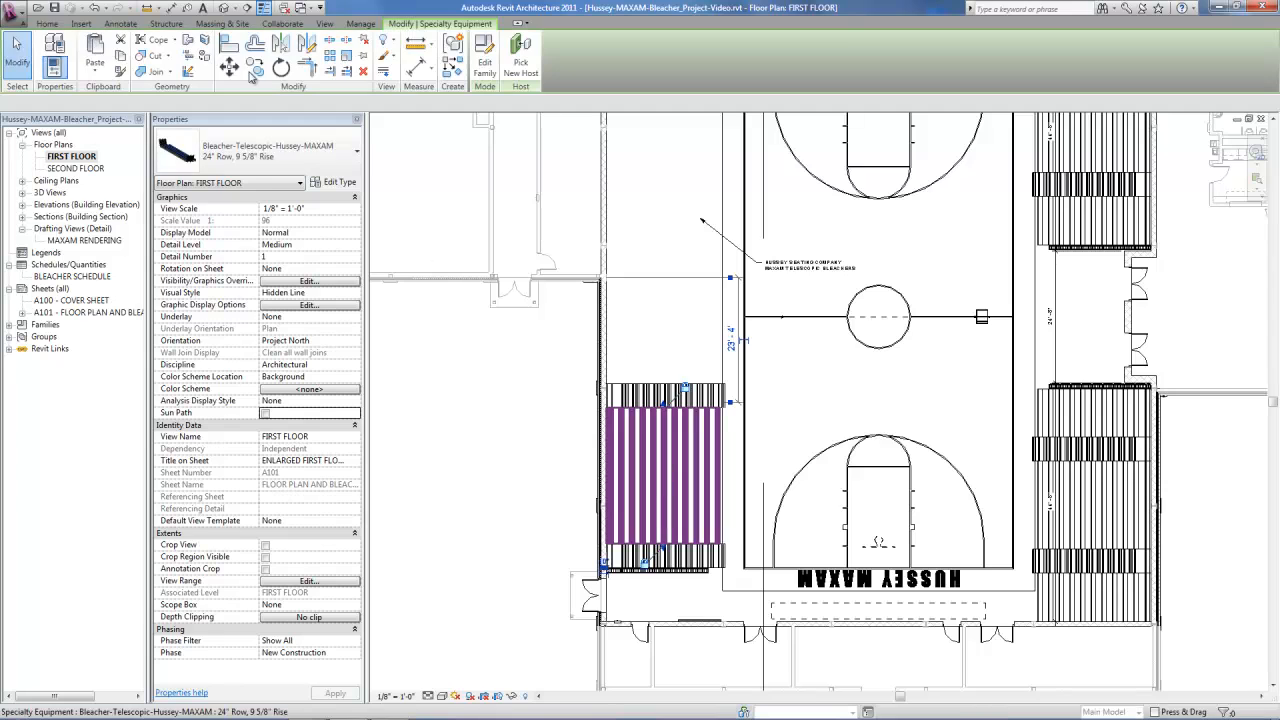
pyautogui.moveTo(664, 477); pyautogui.dragTo(668, 223)
pyautogui.click(457, 371)
# - Align the copied bleacher's south end to the second aisle unit's north side and lock it there
pyautogui.press('a')
pyautogui.press('l')
pyautogui.scroll(2, 708, 193)
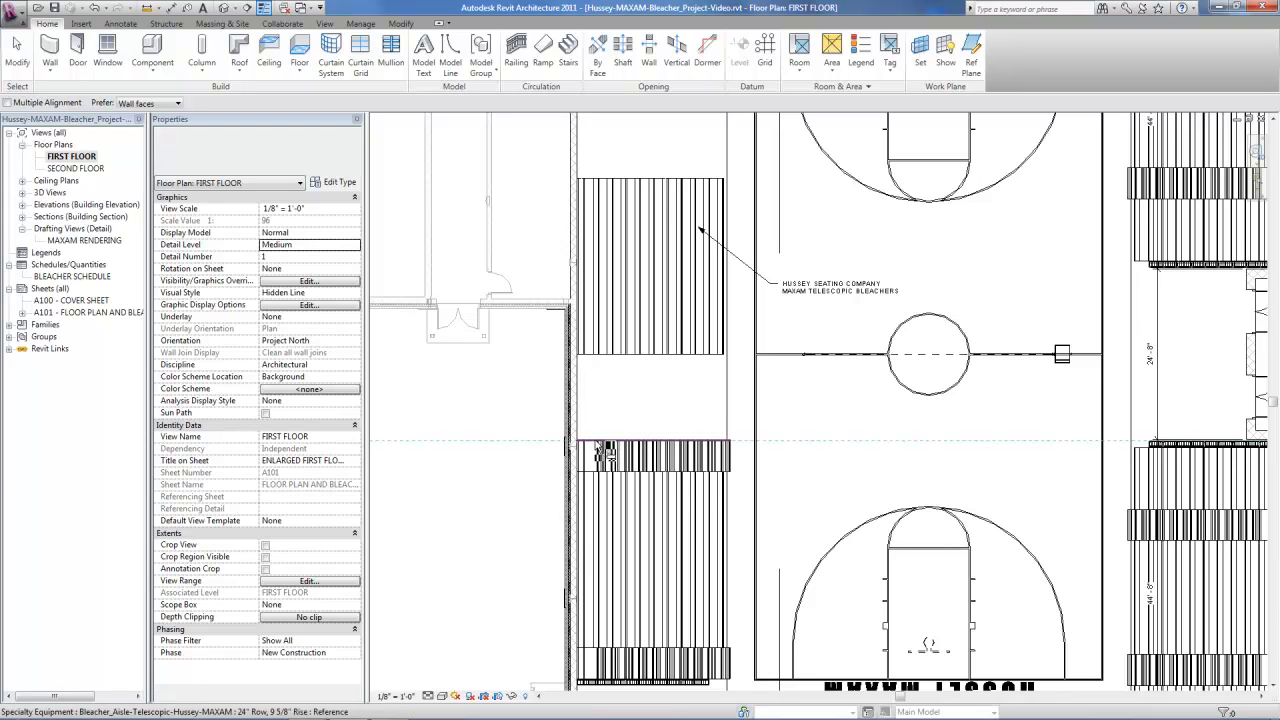
pyautogui.click(600, 445)
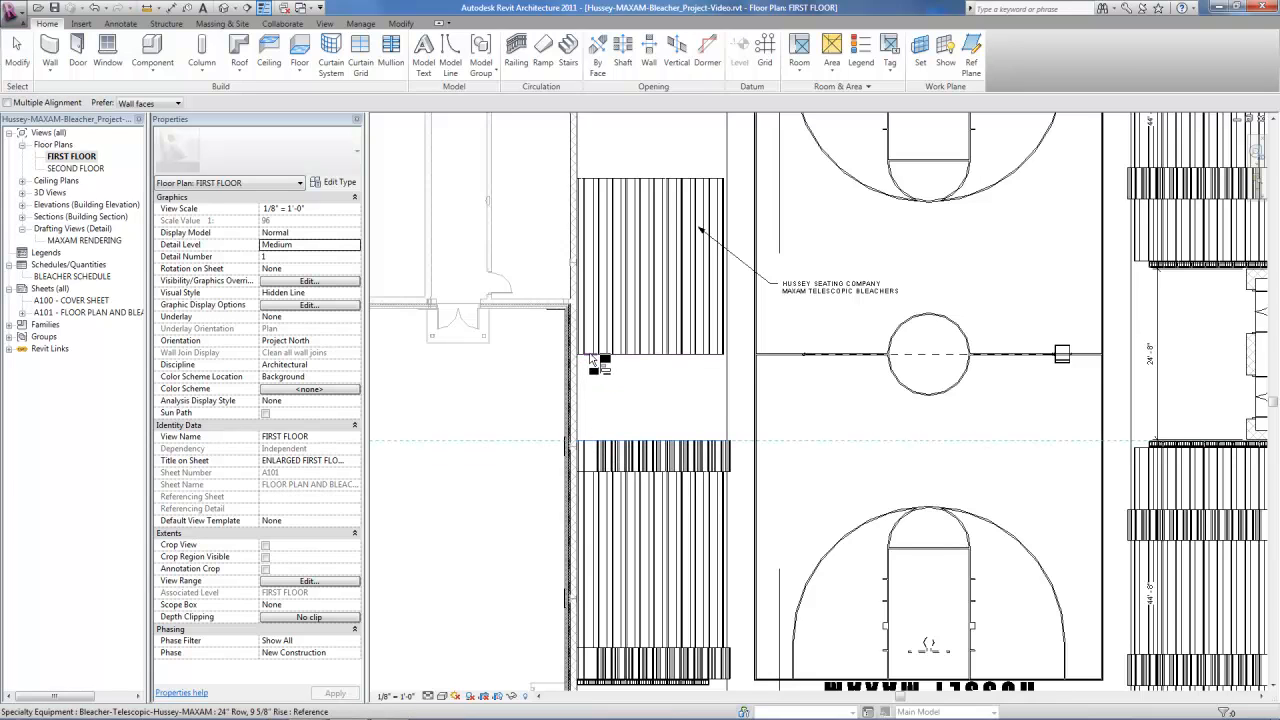
pyautogui.click(592, 355)
pyautogui.scroll(-3, 804, 476)
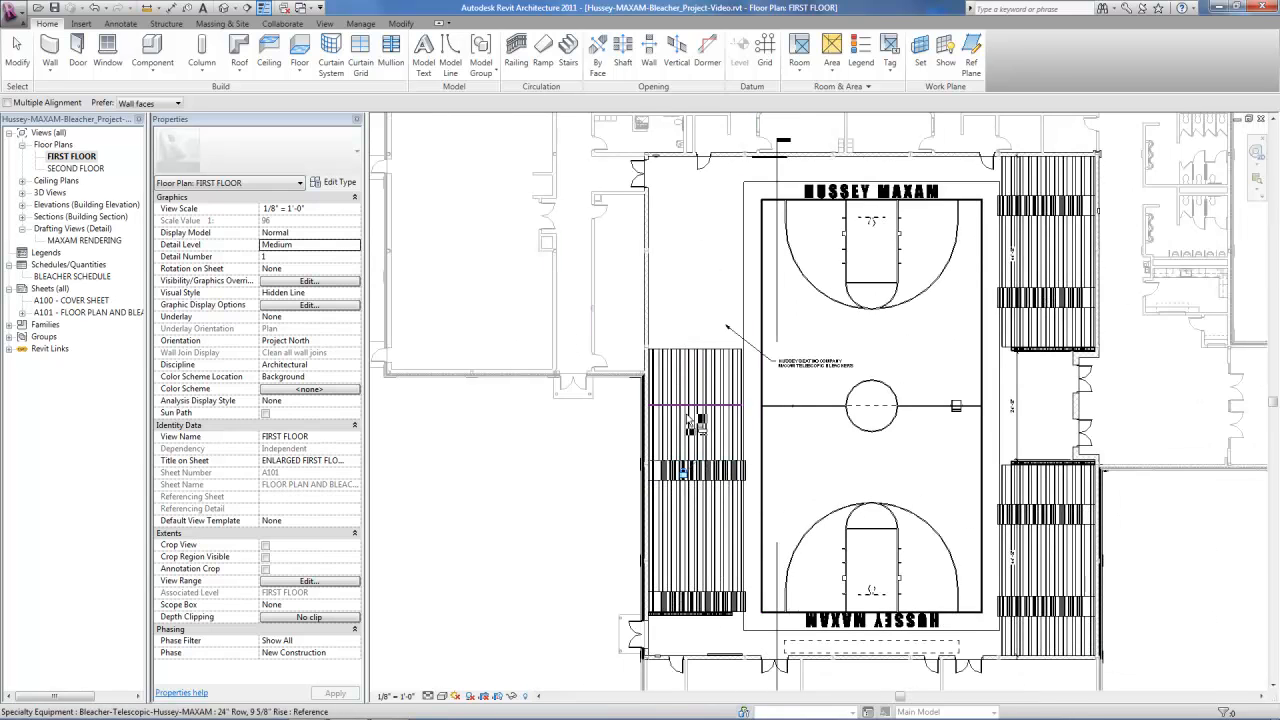
pyautogui.click(18, 52)
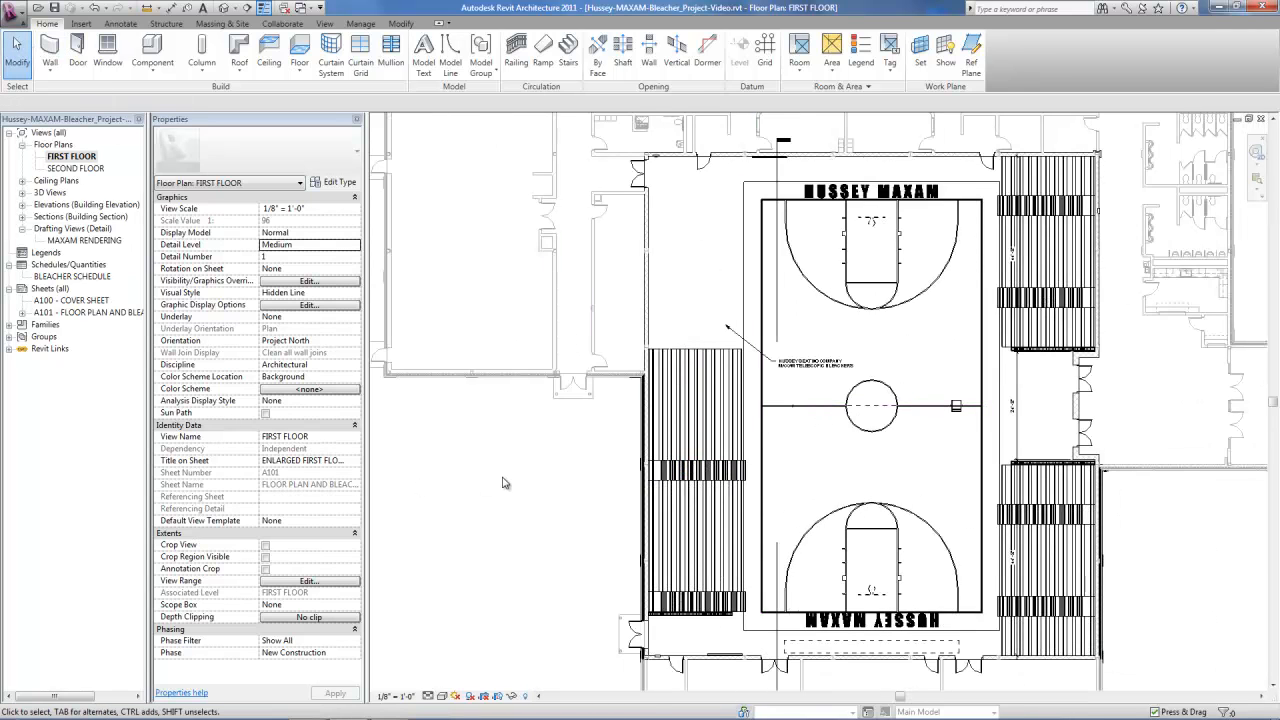
# - Draw a thin horizontal detail line from the court's centre westward to just beyond the west wall
pyautogui.press('d')
pyautogui.press('l')
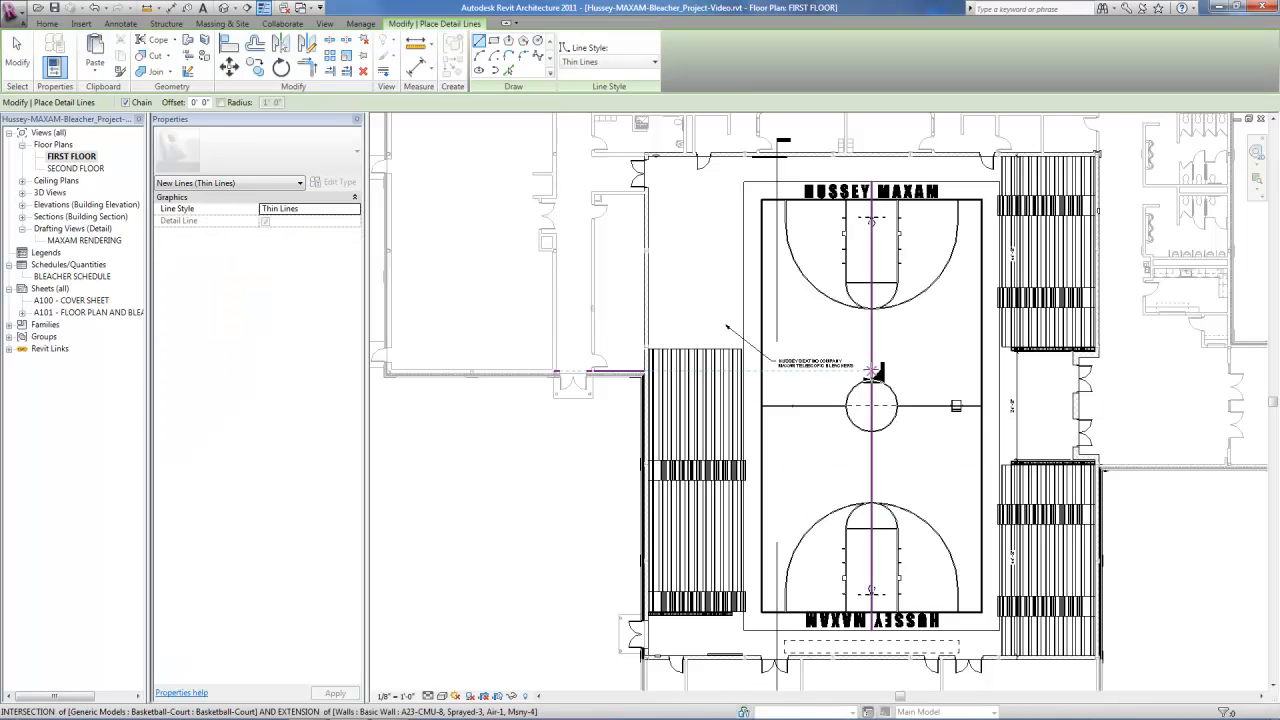
pyautogui.press('s')
pyautogui.press('c')
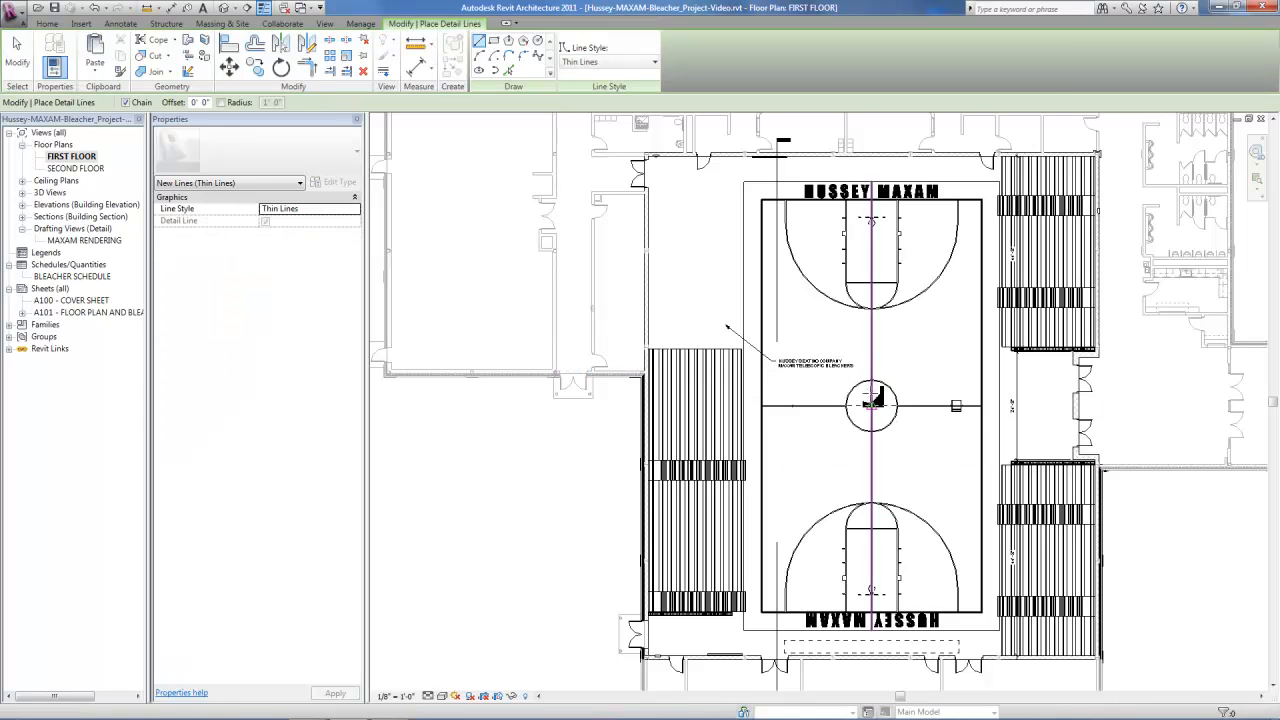
pyautogui.click(872, 401)
pyautogui.click(598, 406)
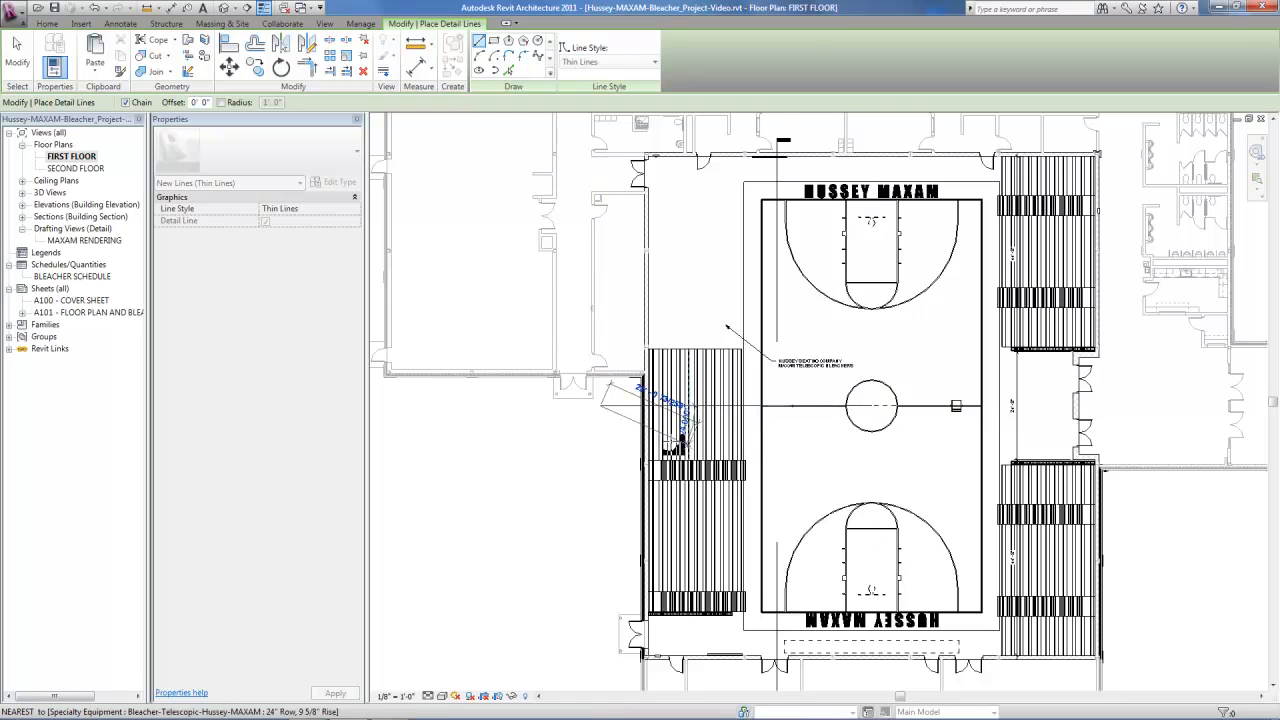
pyautogui.scroll(4, 640, 420)
pyautogui.press('Escape')
pyautogui.press('Escape')
# - Dimension the distance from the centre detail line to the second aisle unit's north side, placing it west of the wall
pyautogui.press('d')
pyautogui.press('i')
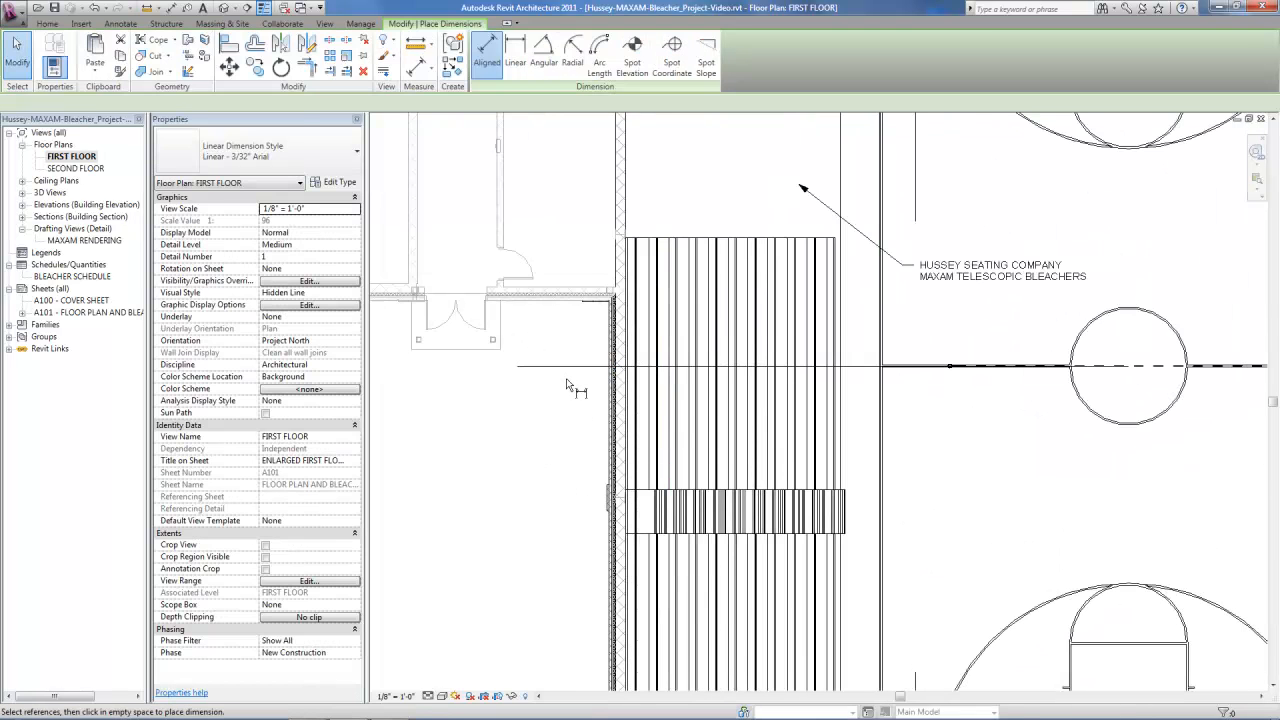
pyautogui.click(575, 367)
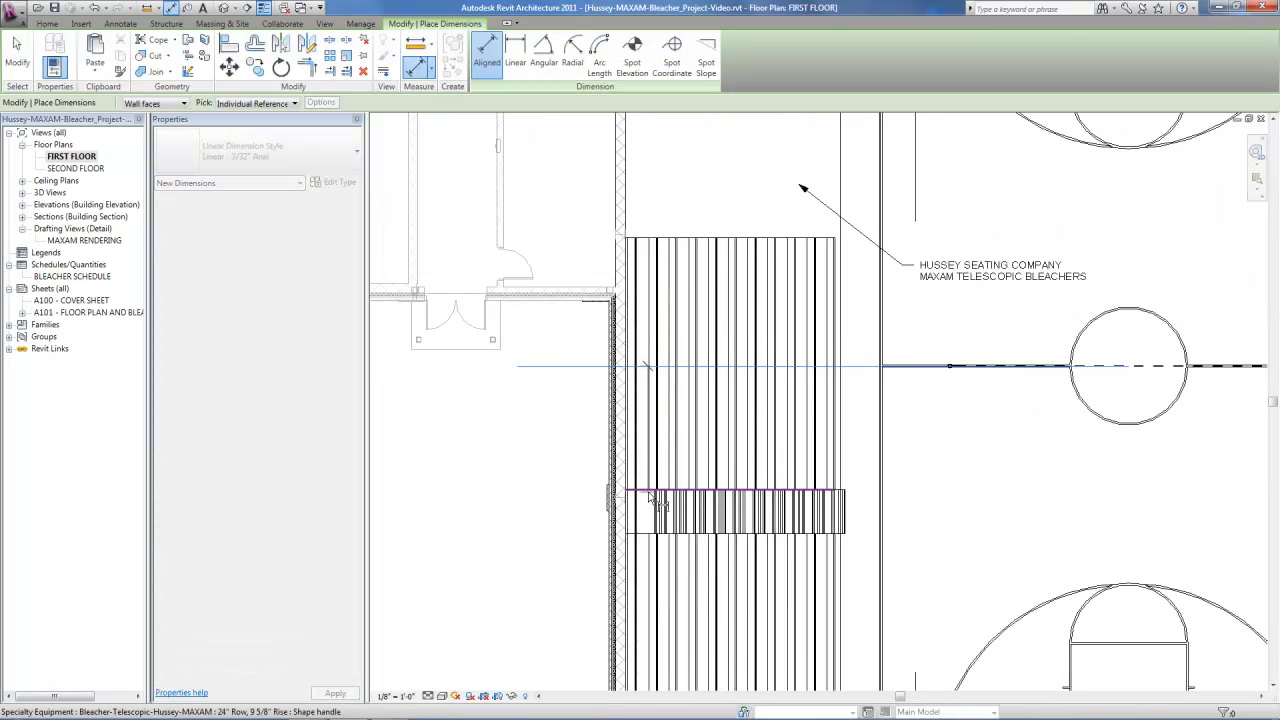
pyautogui.click(650, 491)
pyautogui.click(562, 505)
pyautogui.scroll(3, 515, 475)
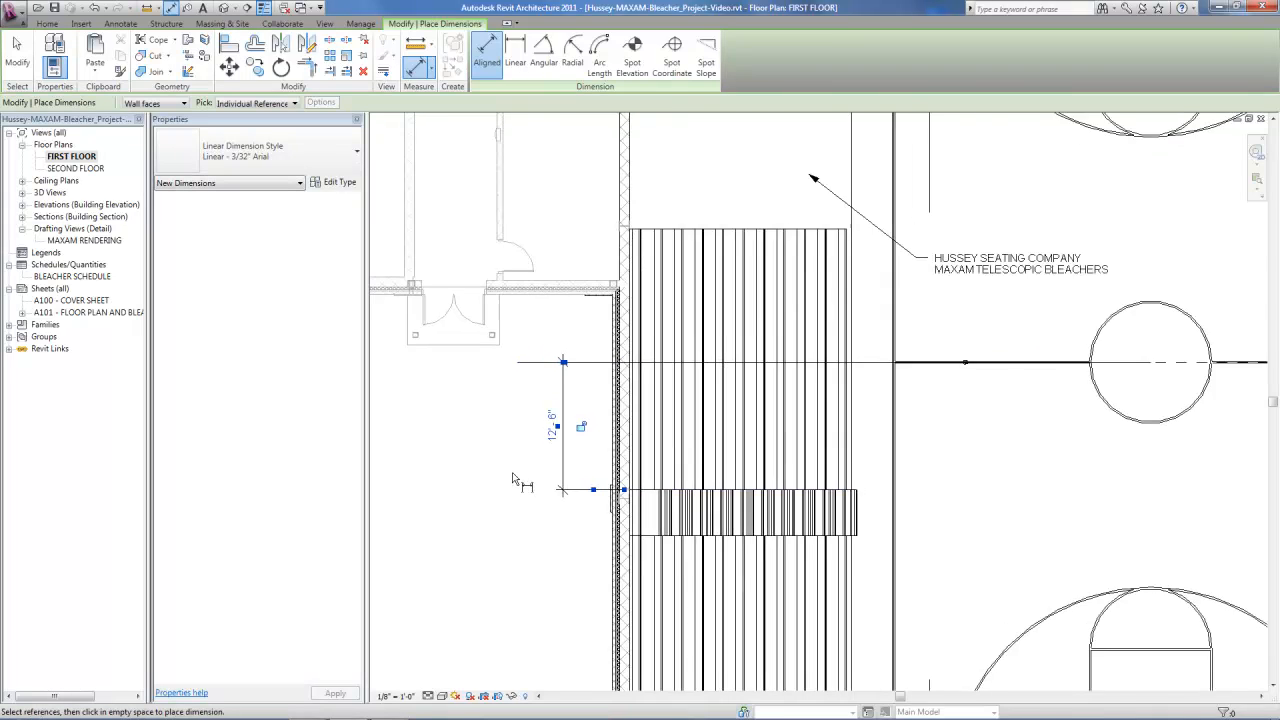
pyautogui.scroll(-1, 491, 390)
pyautogui.scroll(-1, 491, 390)
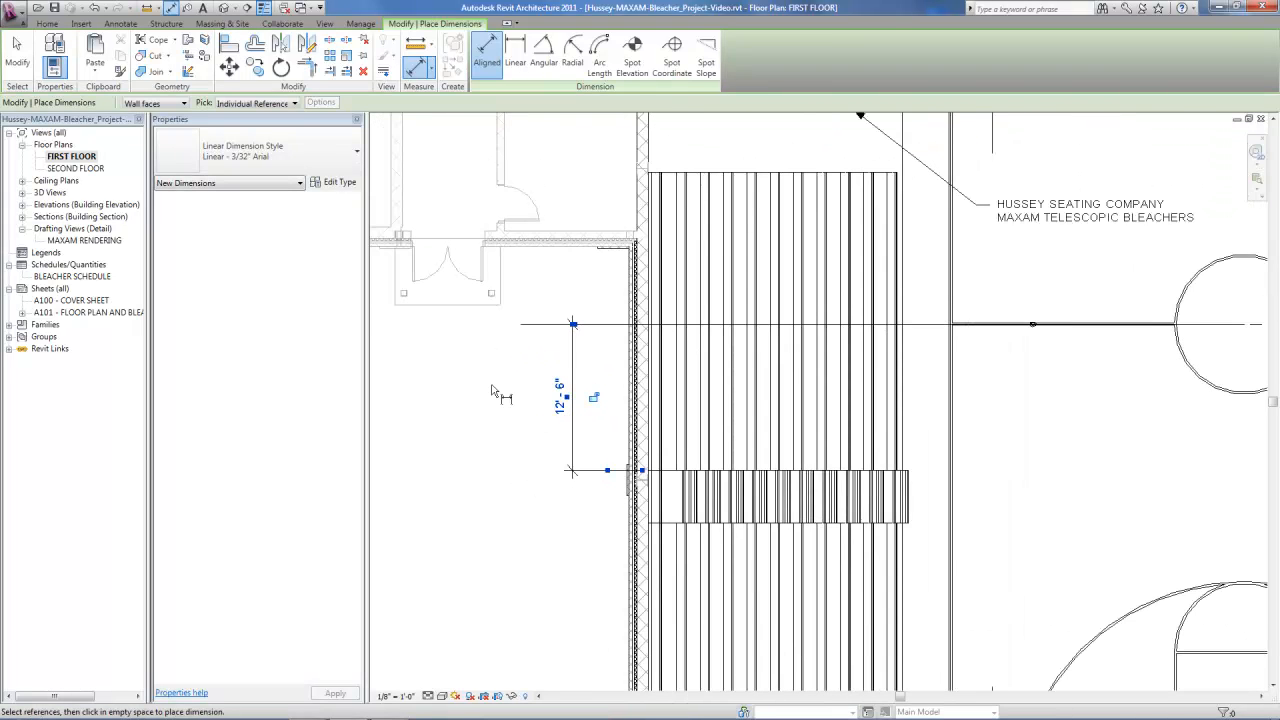
pyautogui.scroll(-2, 491, 390)
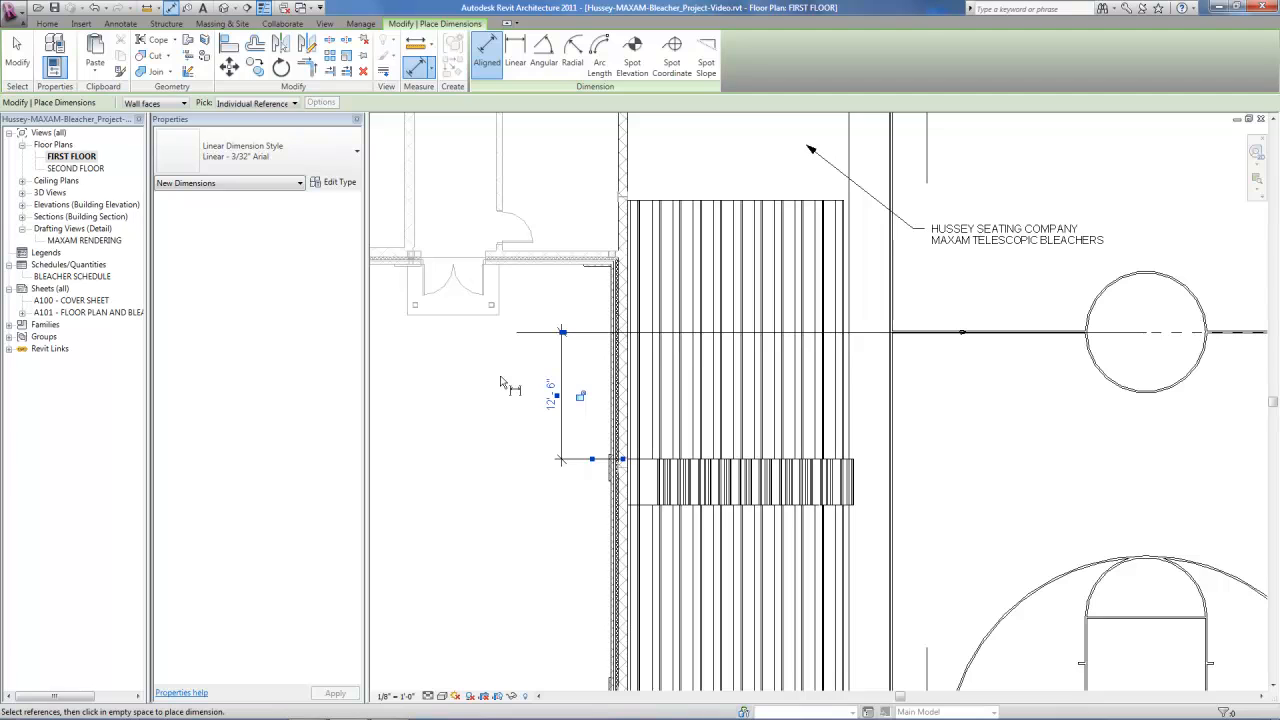
pyautogui.press('Escape')
pyautogui.press('Escape')
# - Move all four west bleacher and aisle units together by setting the dimension to the centre line to 12'
pyautogui.scroll(-2, 682, 335)
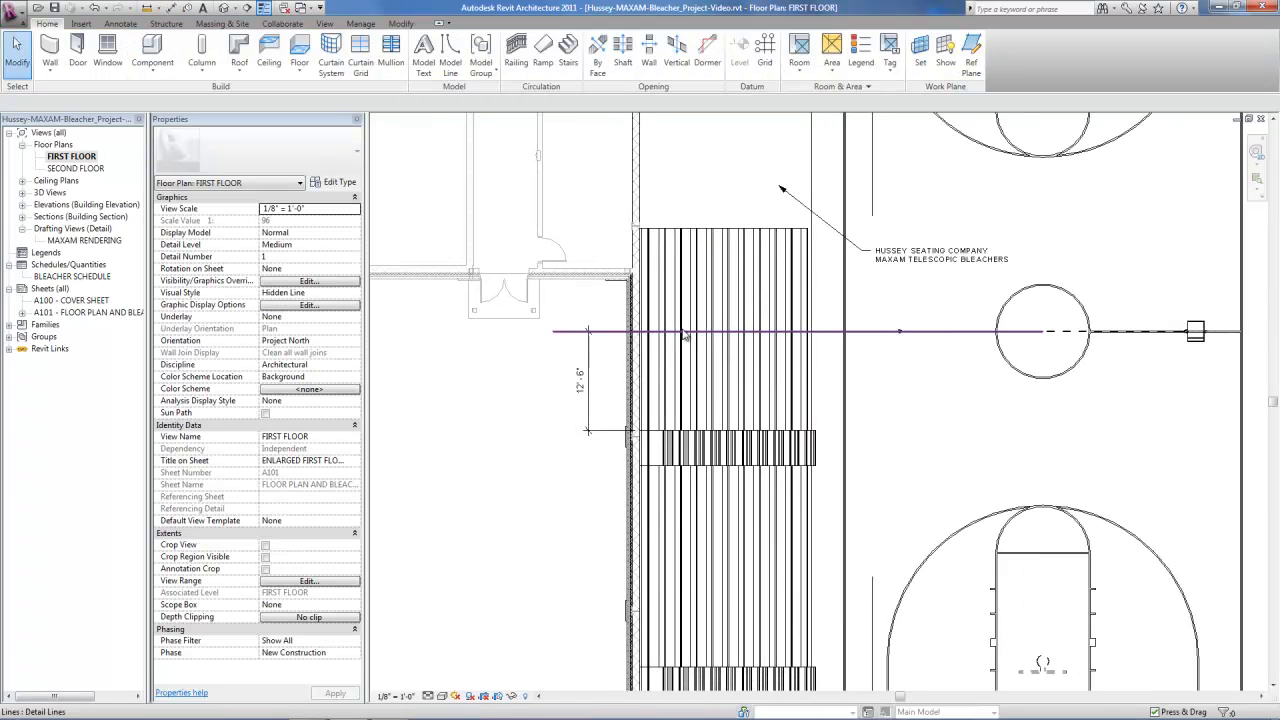
pyautogui.click(684, 338)
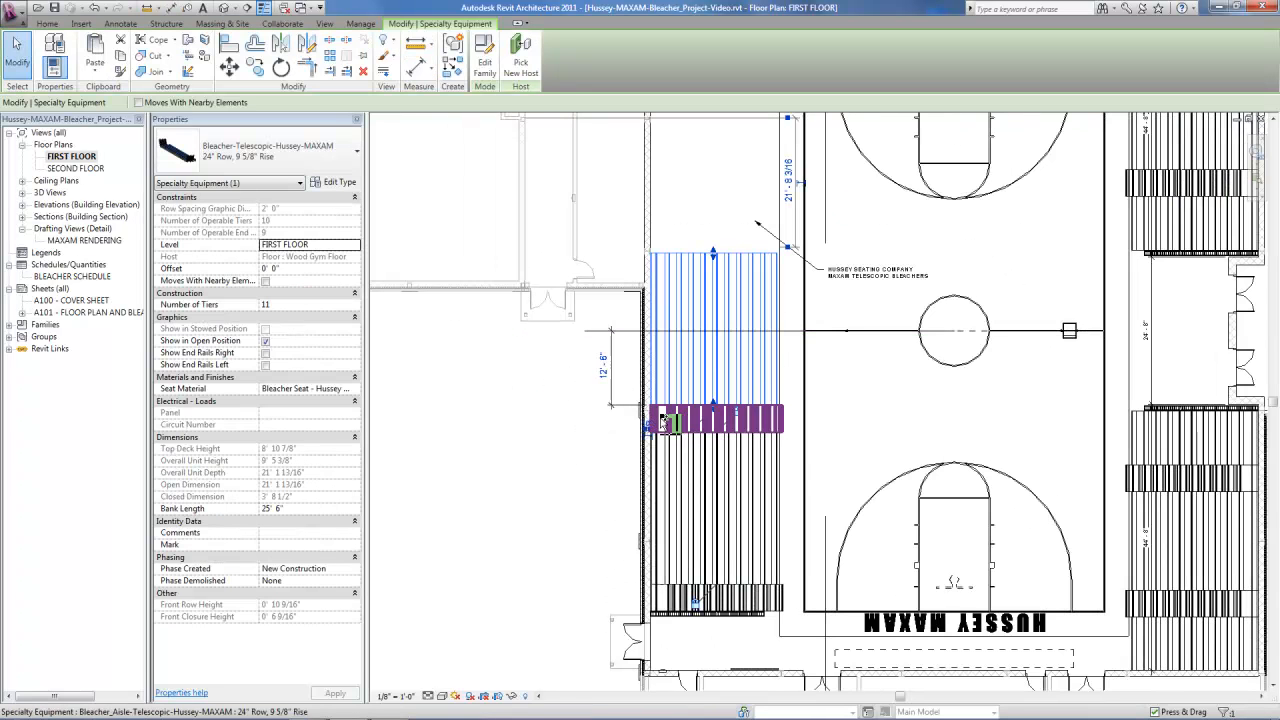
pyautogui.keyDown('ctrl'); pyautogui.click(697, 472); pyautogui.keyUp('ctrl')
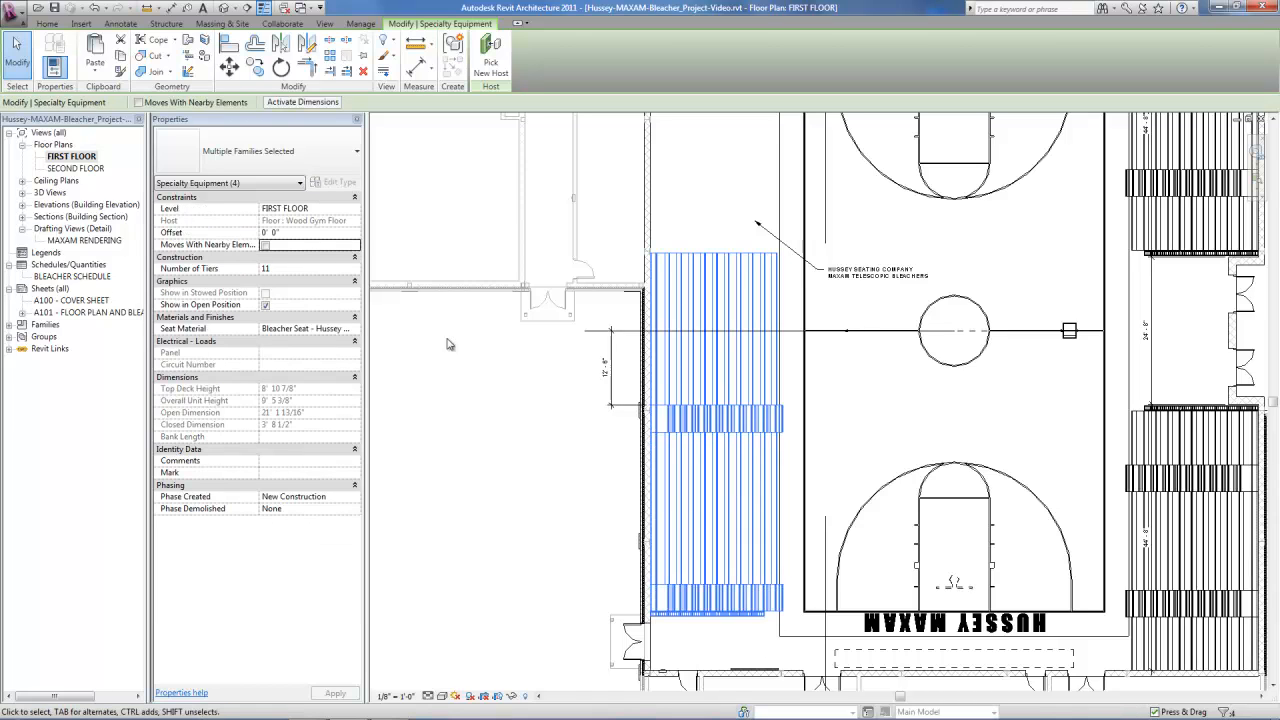
pyautogui.click(302, 102)
pyautogui.click(604, 366)
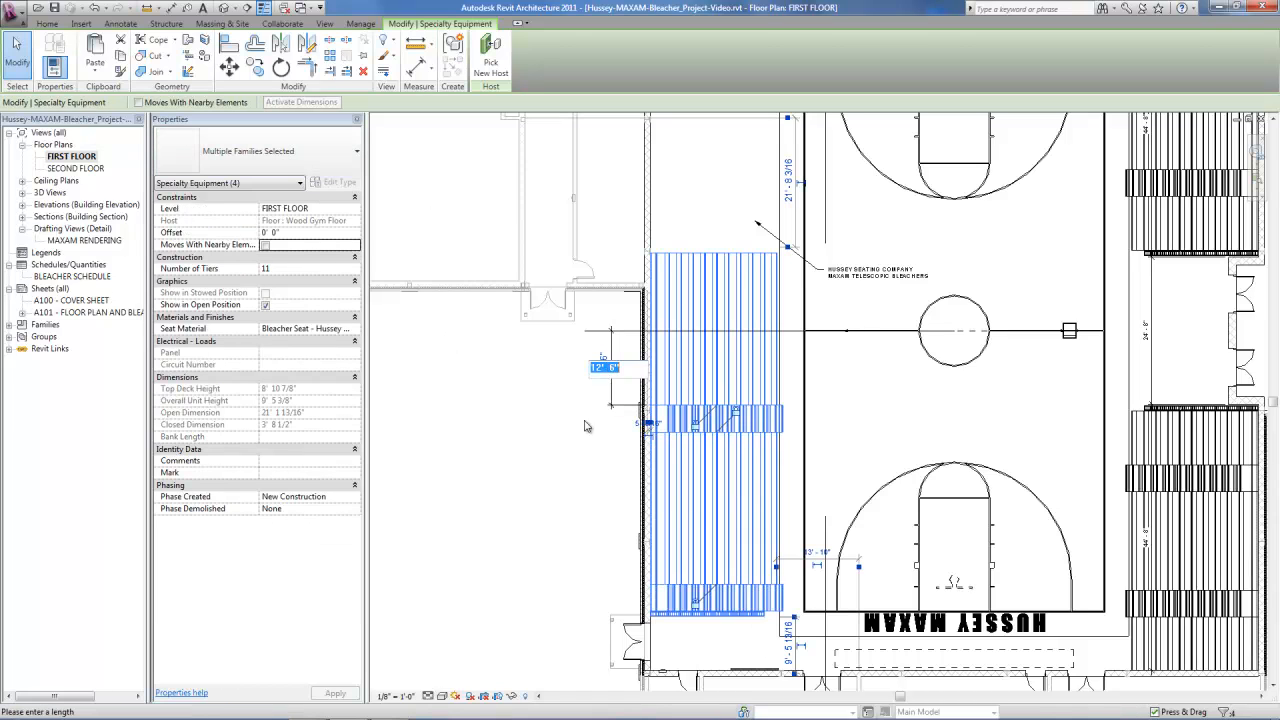
pyautogui.press('Return')
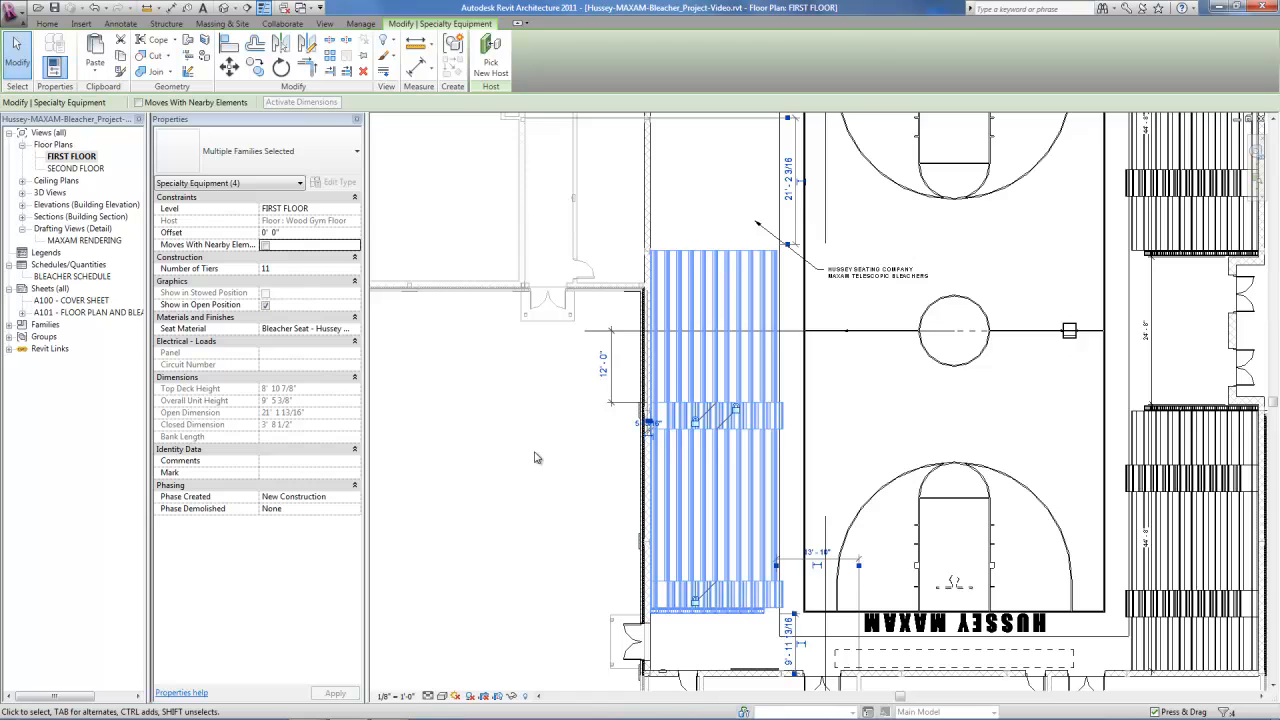
pyautogui.click(535, 459)
pyautogui.scroll(-1, 511, 521)
pyautogui.scroll(2, 592, 325)
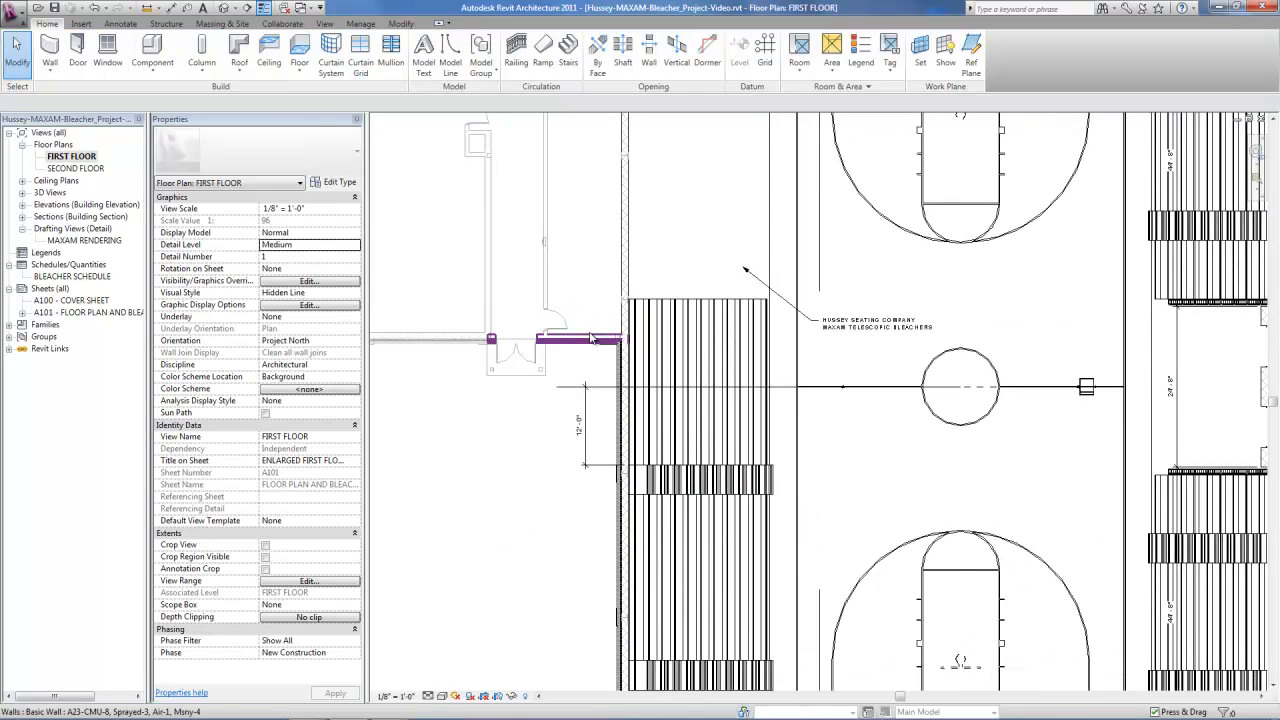
# - Set the northern west bleacher's bank length to 24' and delete the detail line through the court's centre
pyautogui.click(688, 364)
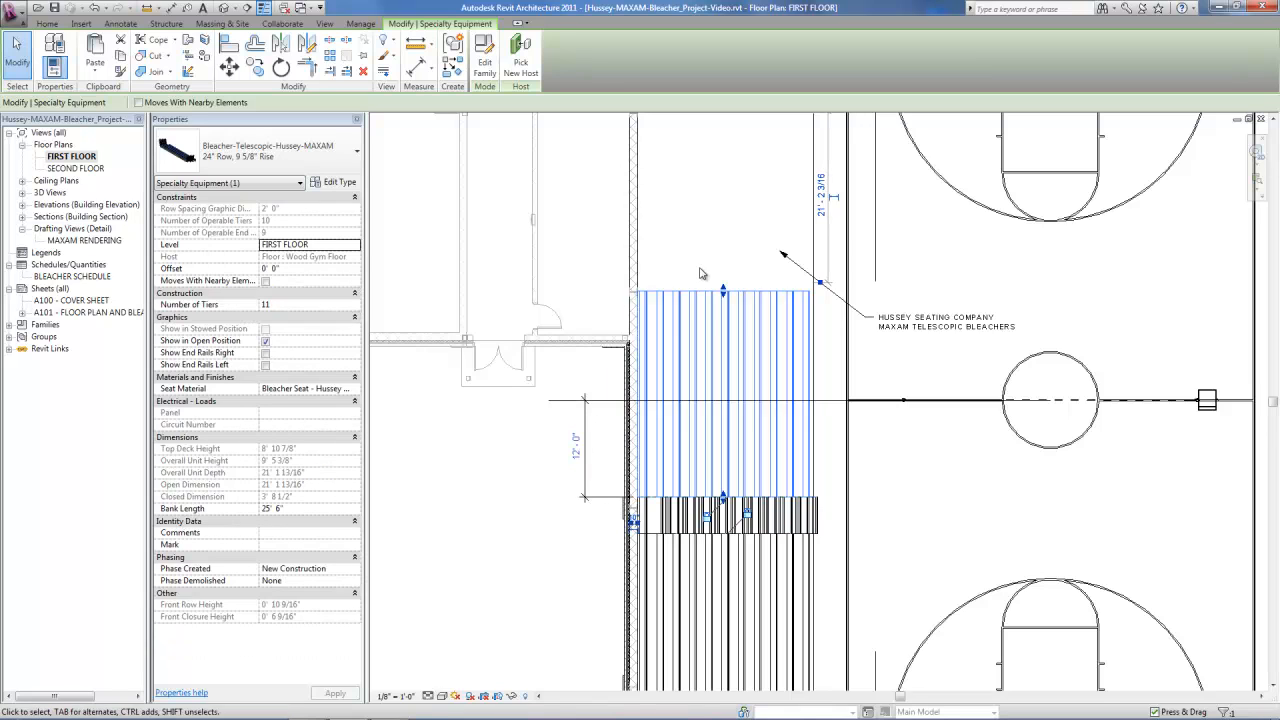
pyautogui.click(313, 510)
pyautogui.write('24')
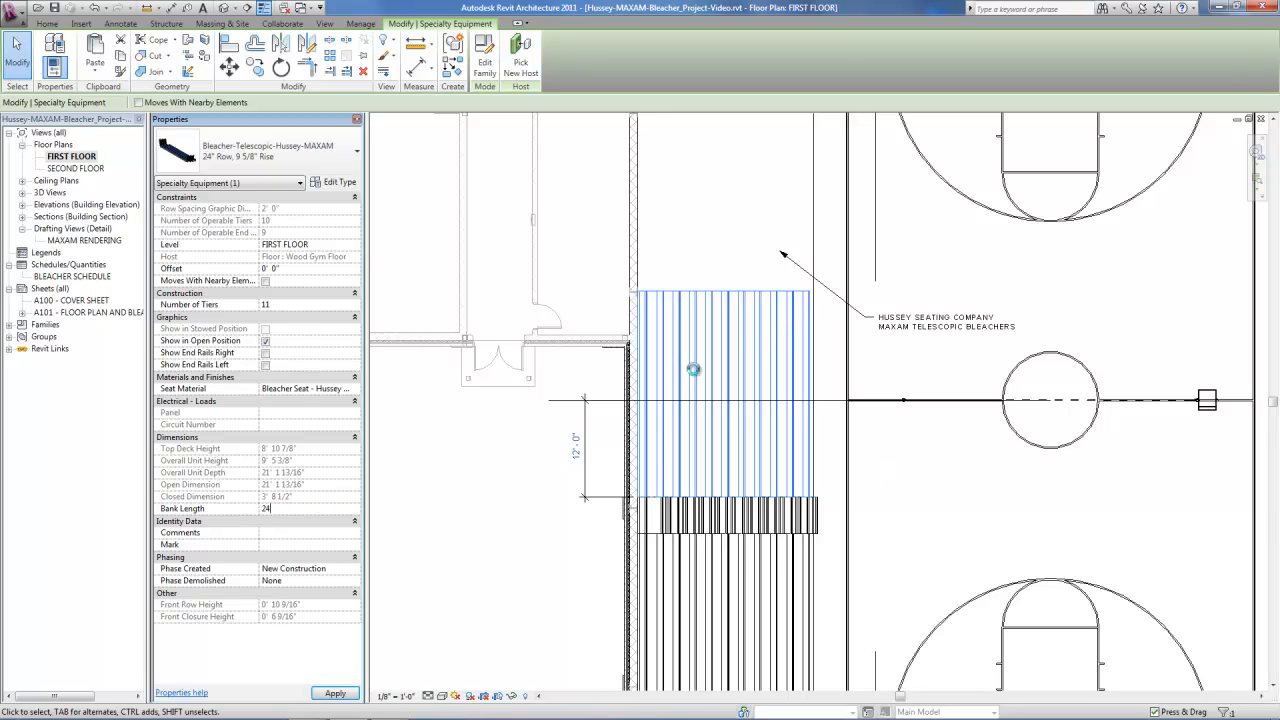
pyautogui.click(515, 472)
pyautogui.click(588, 401)
pyautogui.press('Delete')
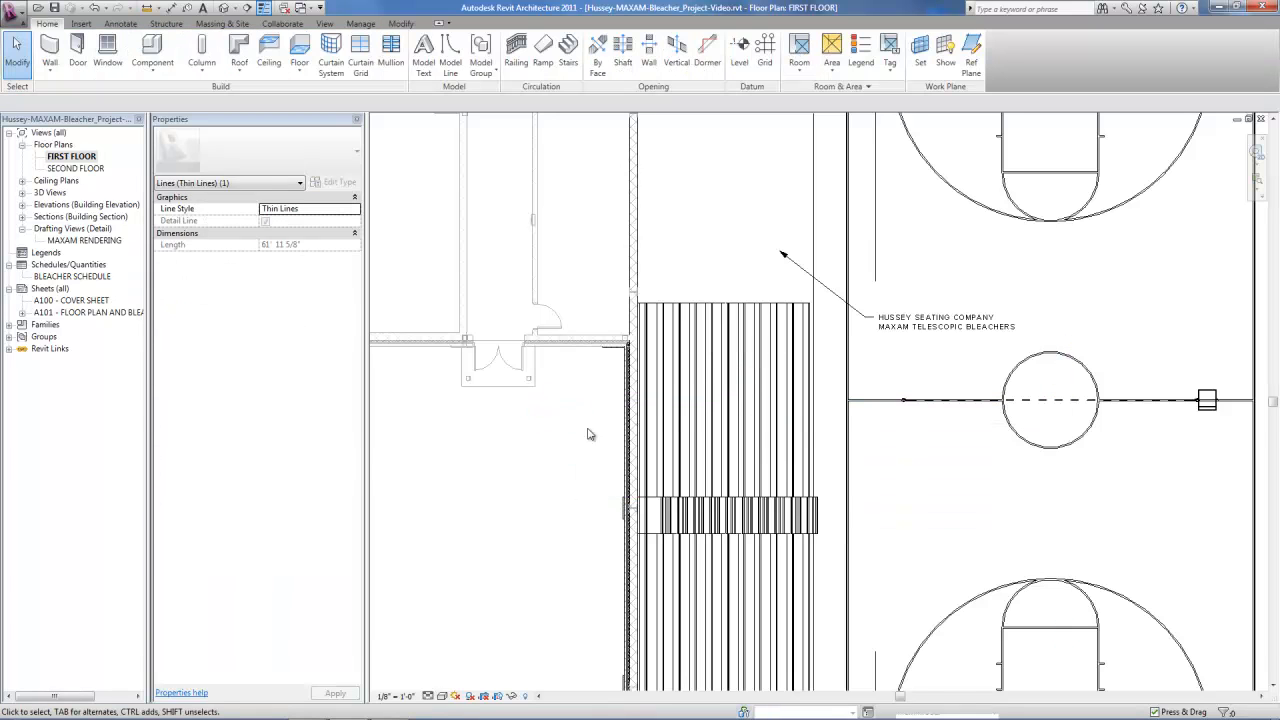
# - Copy the west bank's middle aisle unit straight north, past the 24' bleacher
pyautogui.scroll(-3, 650, 288)
pyautogui.click(695, 425)
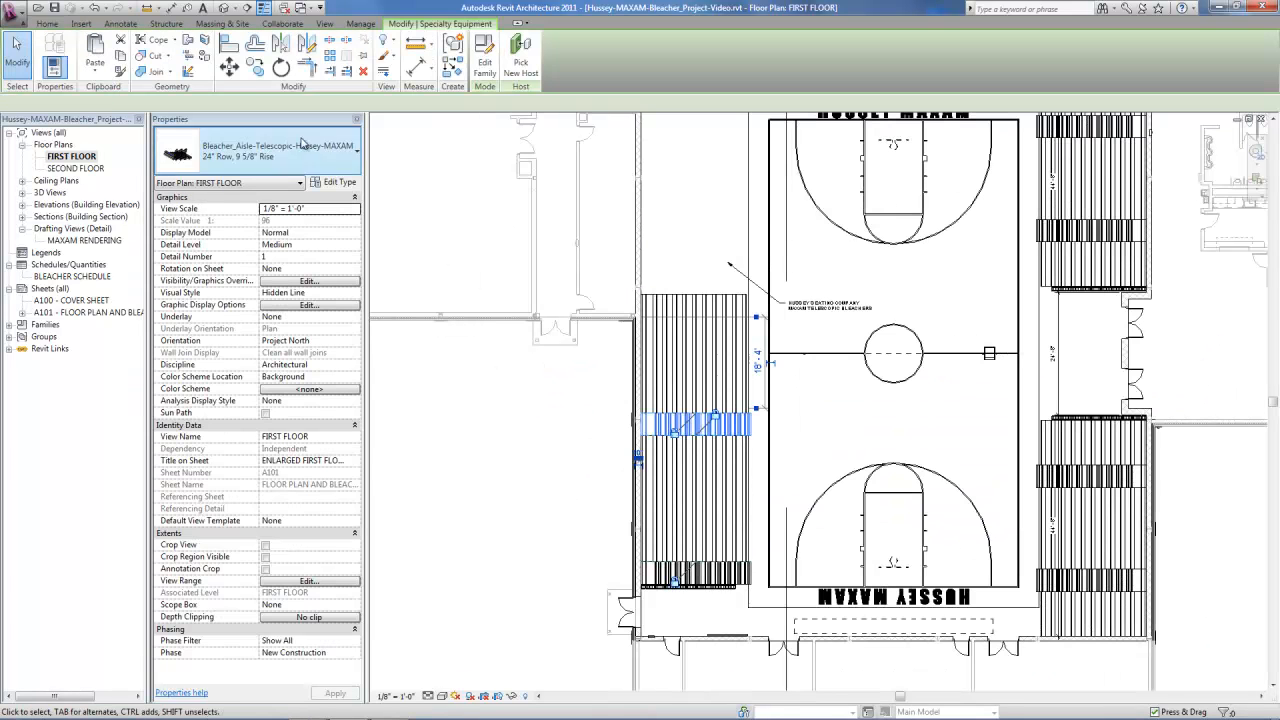
pyautogui.click(255, 67)
pyautogui.click(785, 413)
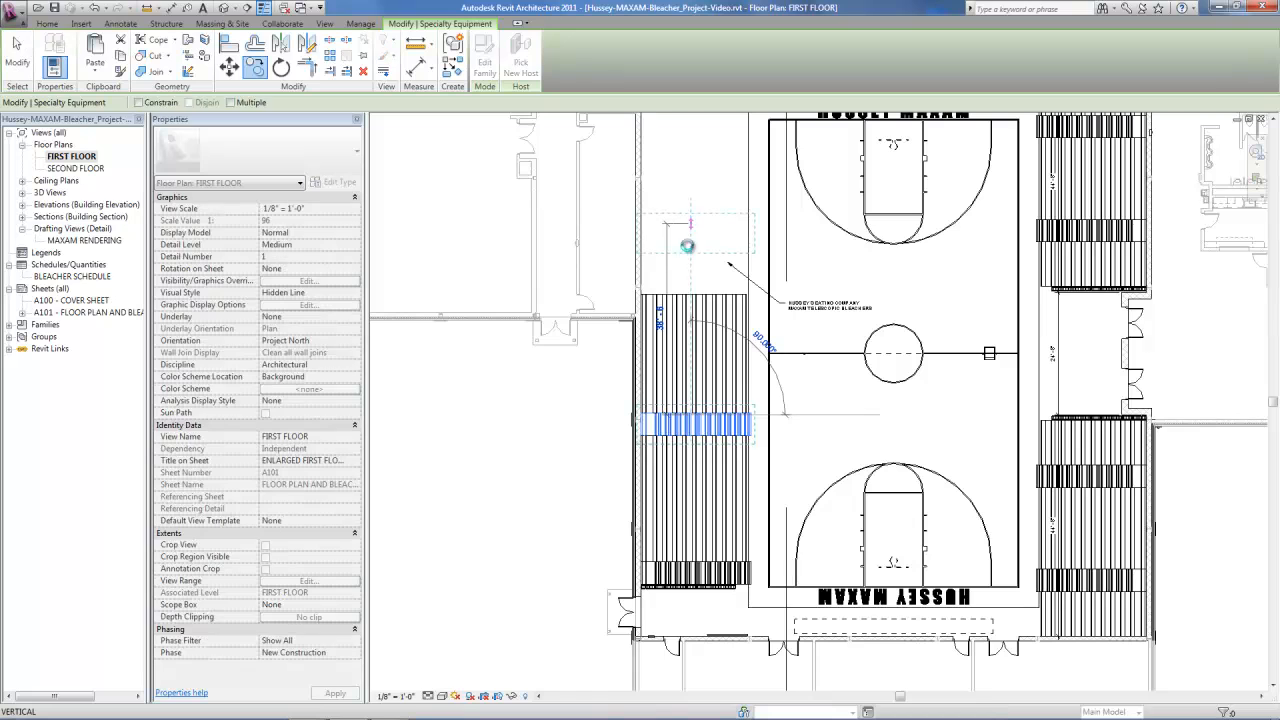
pyautogui.click(687, 245)
# - Align the new aisle unit's south side to the 24' bleacher's north end and lock it there
pyautogui.press('a')
pyautogui.press('l')
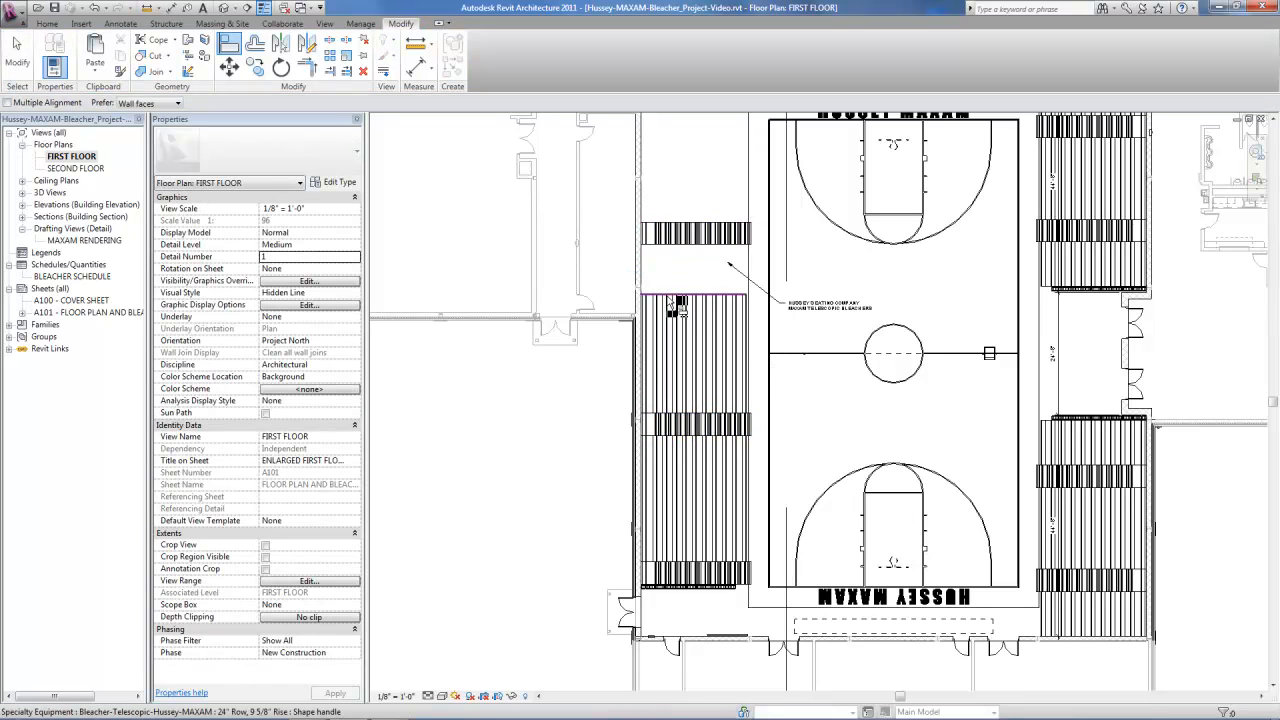
pyautogui.click(678, 296)
pyautogui.click(680, 245)
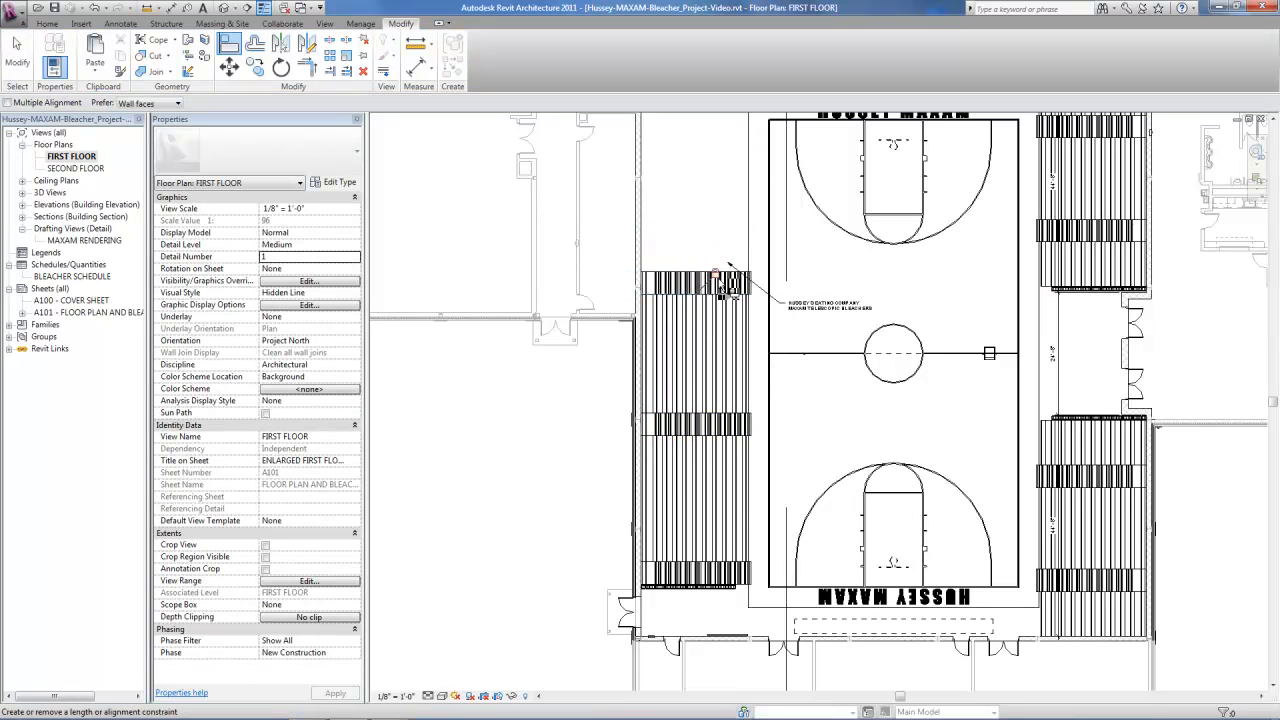
pyautogui.press('Escape')
# - Copy the southern 25' 6" west bleacher straight north, beyond the third aisle unit
pyautogui.click(732, 535)
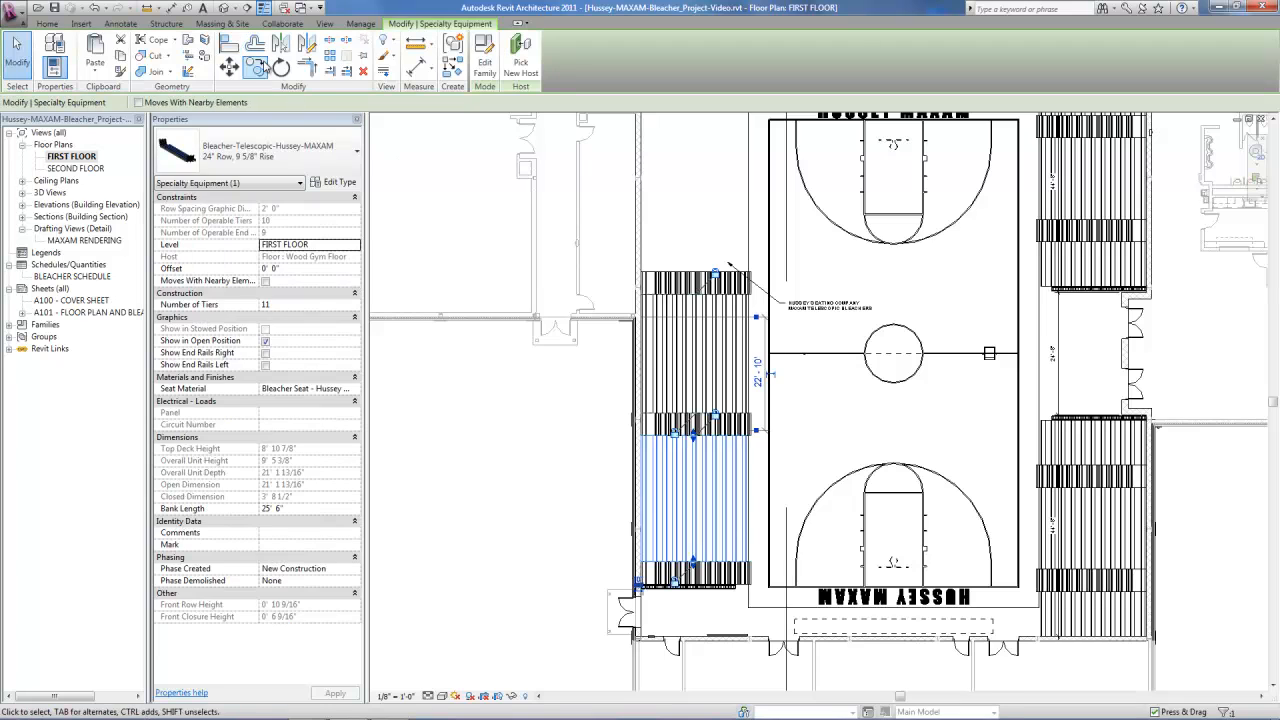
pyautogui.click(728, 533)
pyautogui.scroll(-2, 727, 532)
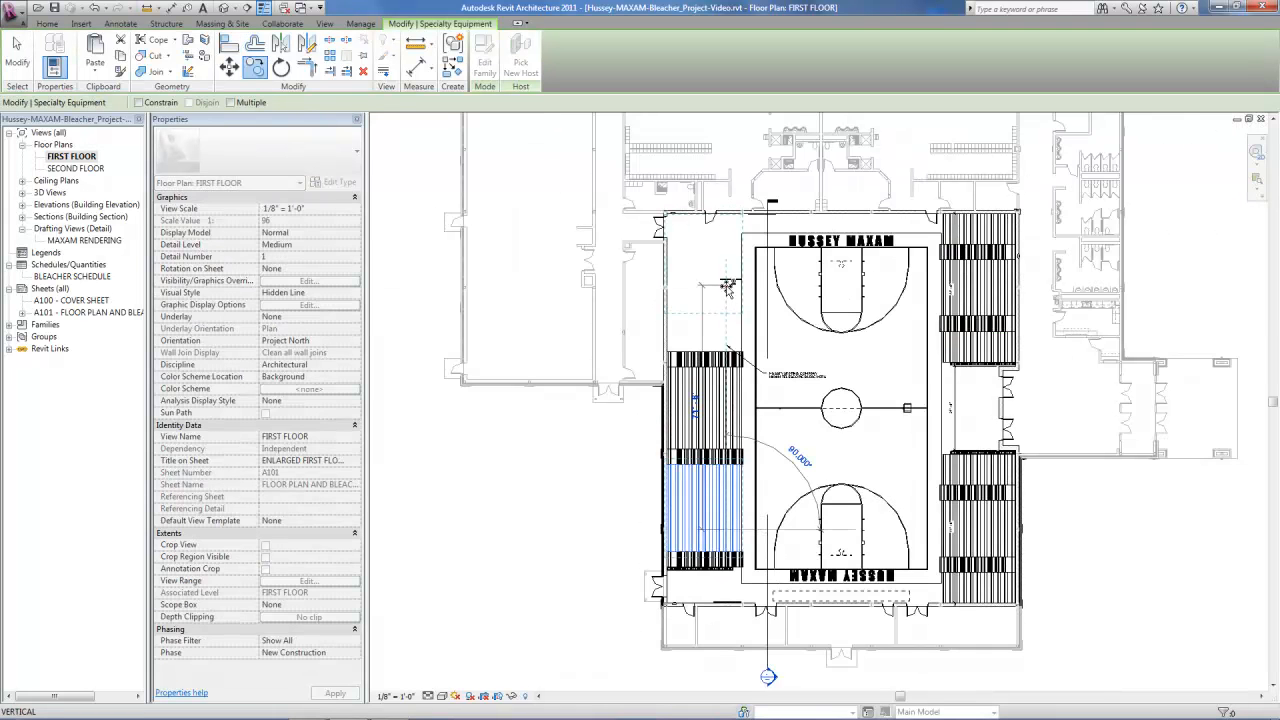
pyautogui.click(727, 287)
pyautogui.scroll(3, 700, 300)
pyautogui.press('Escape')
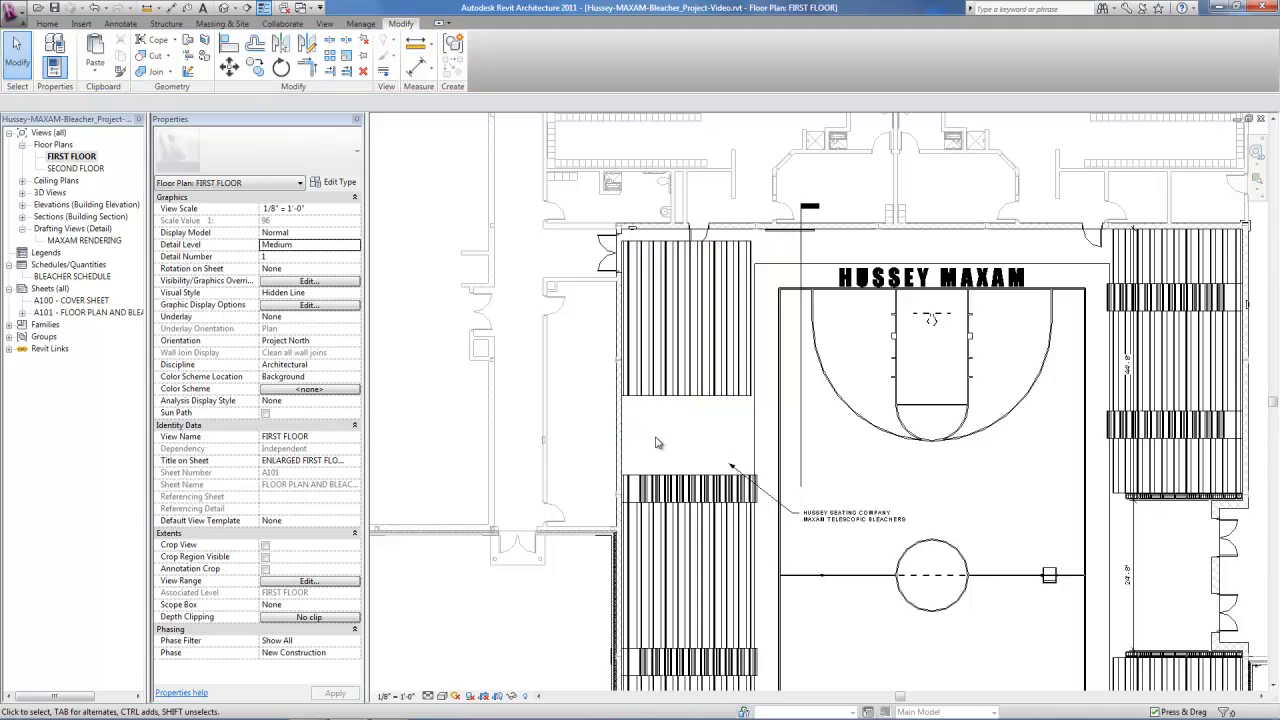
# - Align the northern bleacher copy's south end to the third aisle unit's north side and lock it there
pyautogui.scroll(2, 657, 443)
pyautogui.press('a')
pyautogui.press('l')
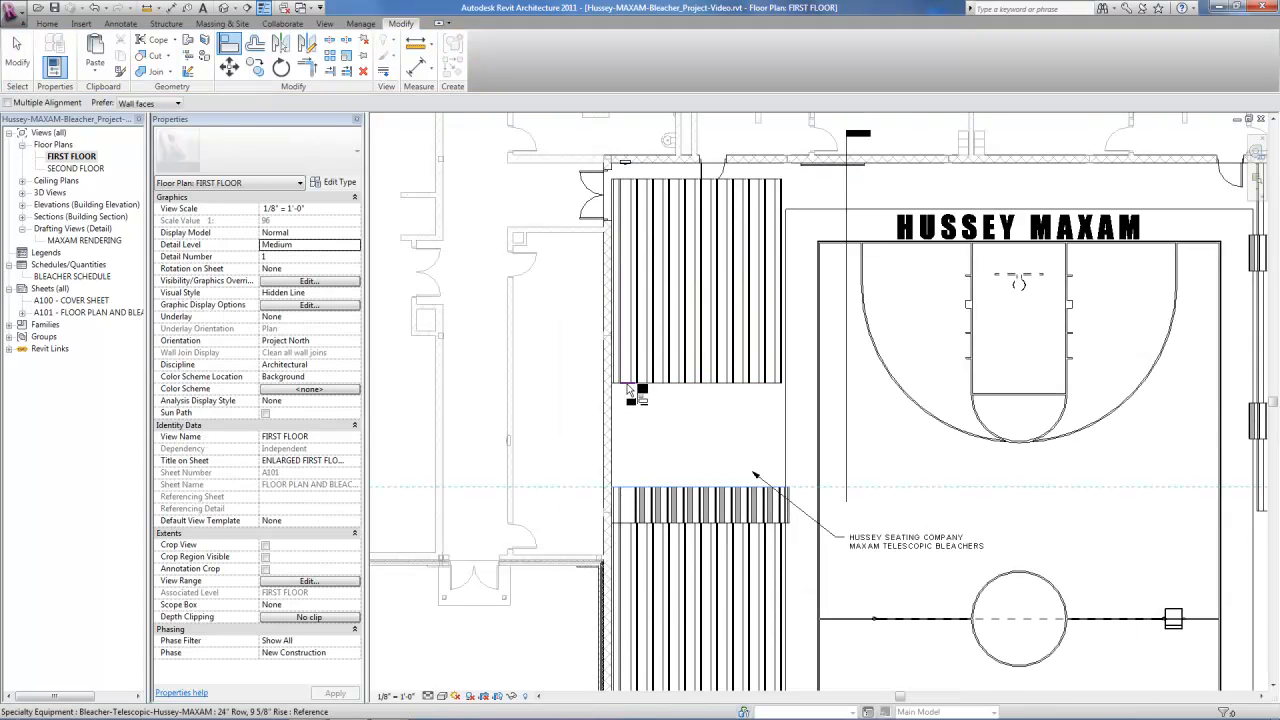
pyautogui.click(627, 384)
pyautogui.scroll(-3, 714, 382)
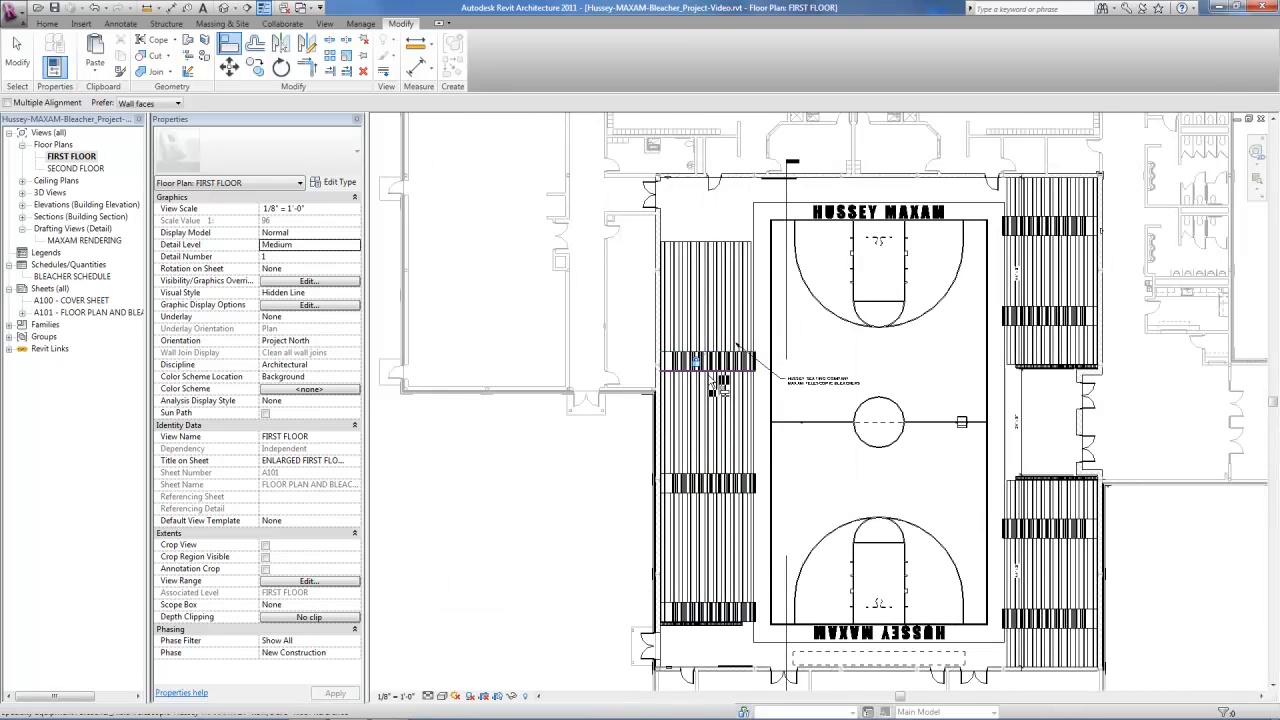
pyautogui.press('Escape')
pyautogui.press('Escape')
# - Copy the west bank's third aisle unit straight north, beyond the northern 25' 6" bleacher
pyautogui.click(712, 365)
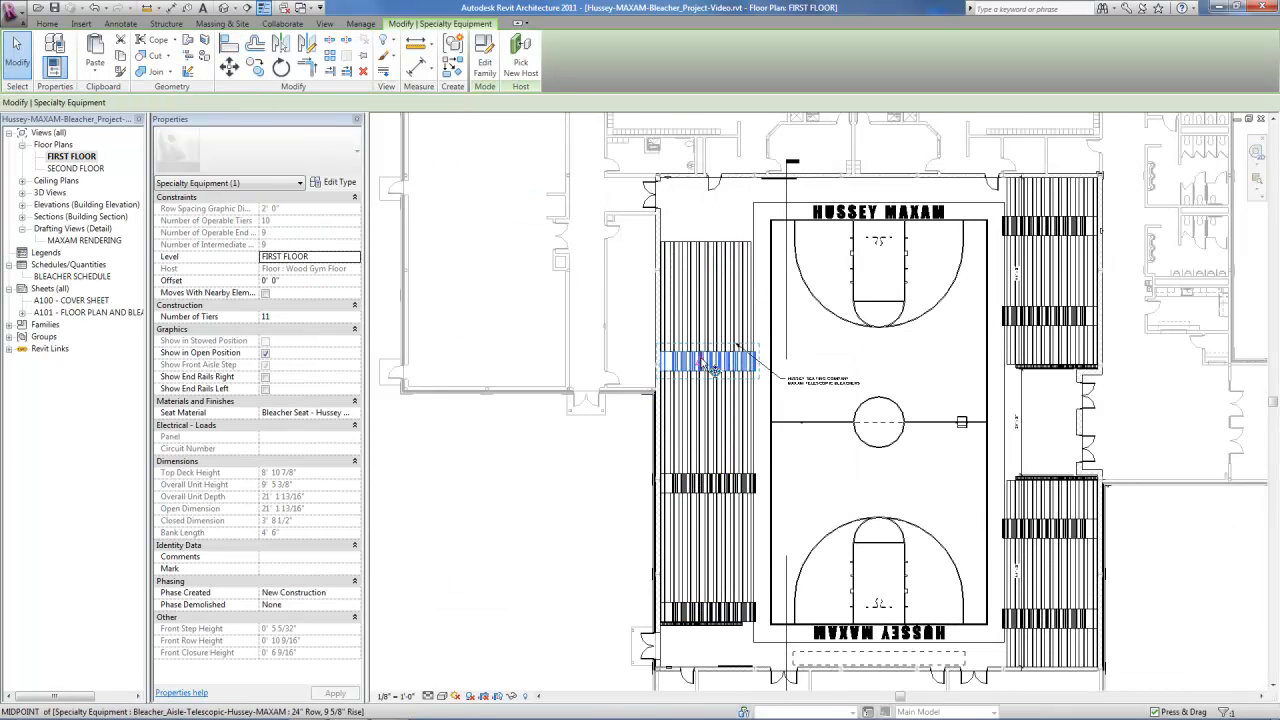
pyautogui.click(701, 361)
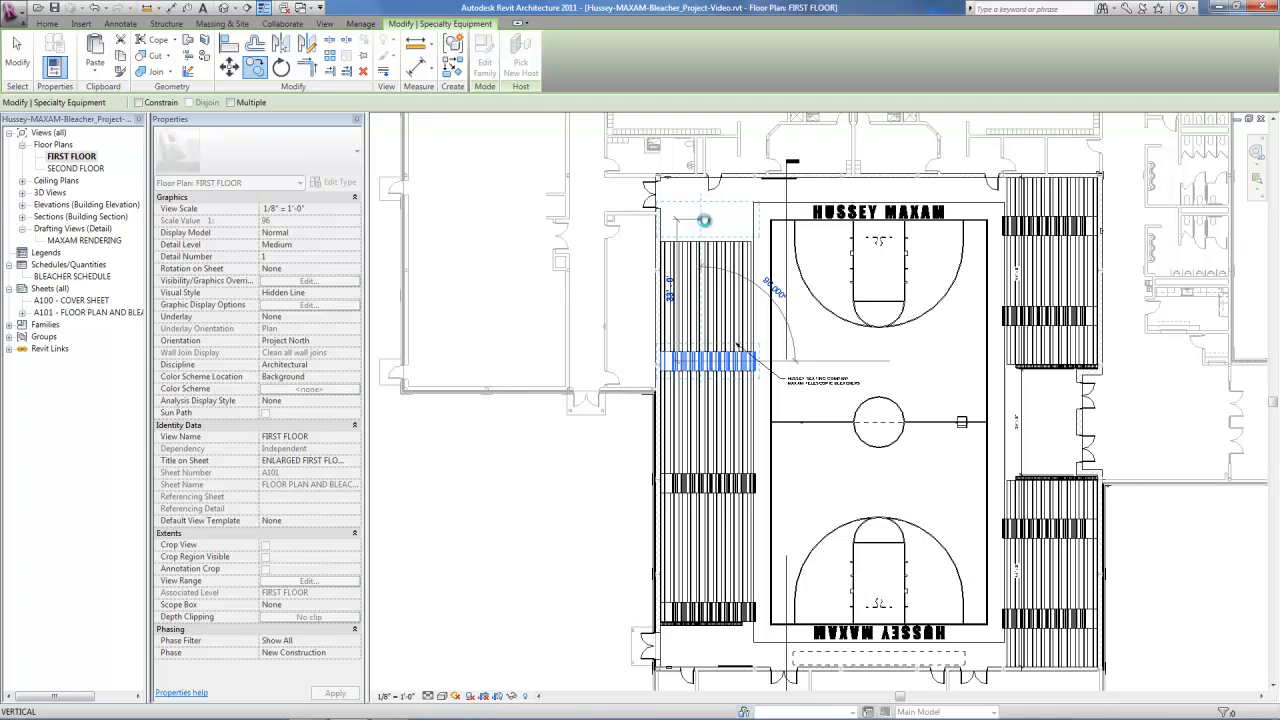
pyautogui.click(704, 220)
pyautogui.scroll(5, 690, 218)
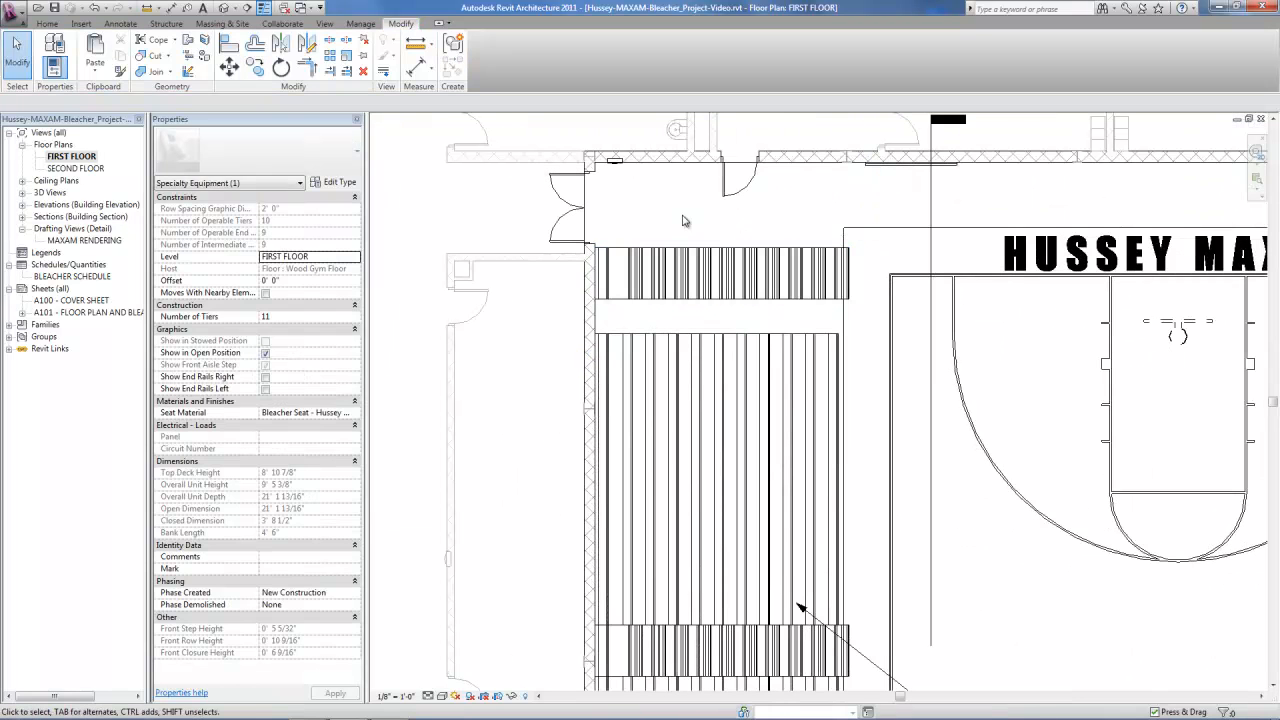
# - Align the new aisle unit's south side to the northern bleacher's north end and lock it there
pyautogui.press('a')
pyautogui.press('l')
pyautogui.click(630, 334)
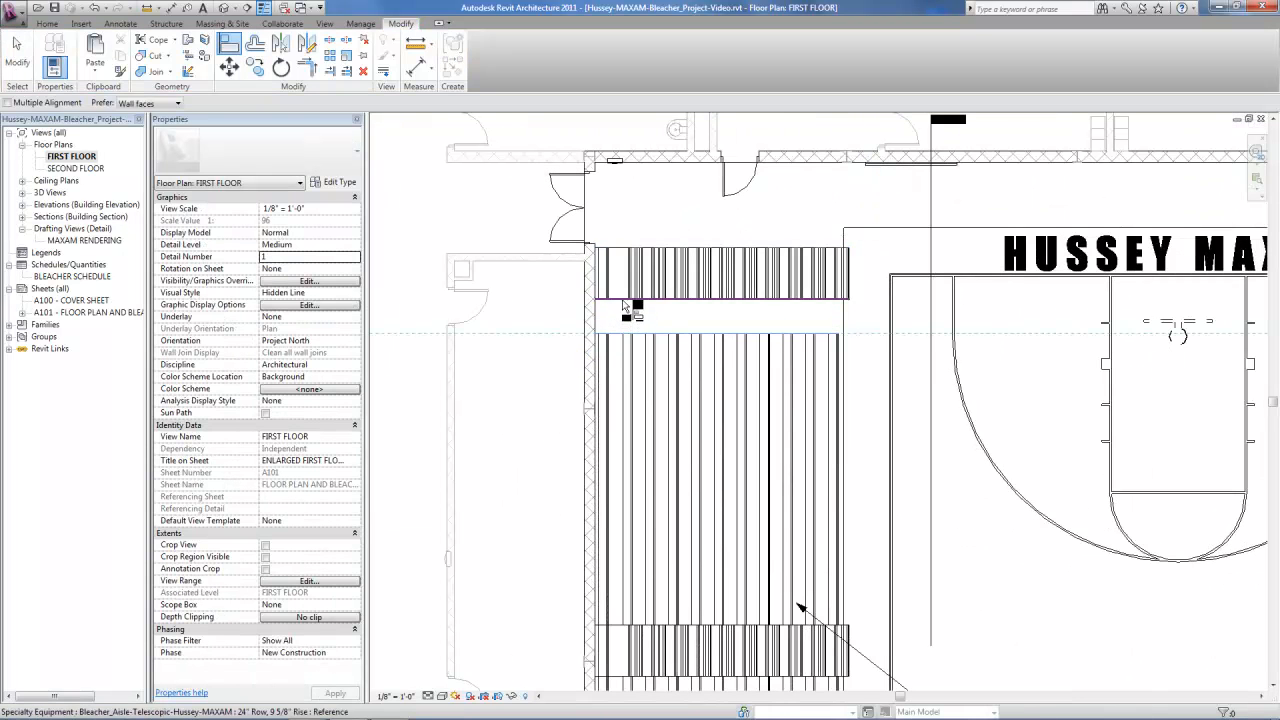
pyautogui.click(624, 300)
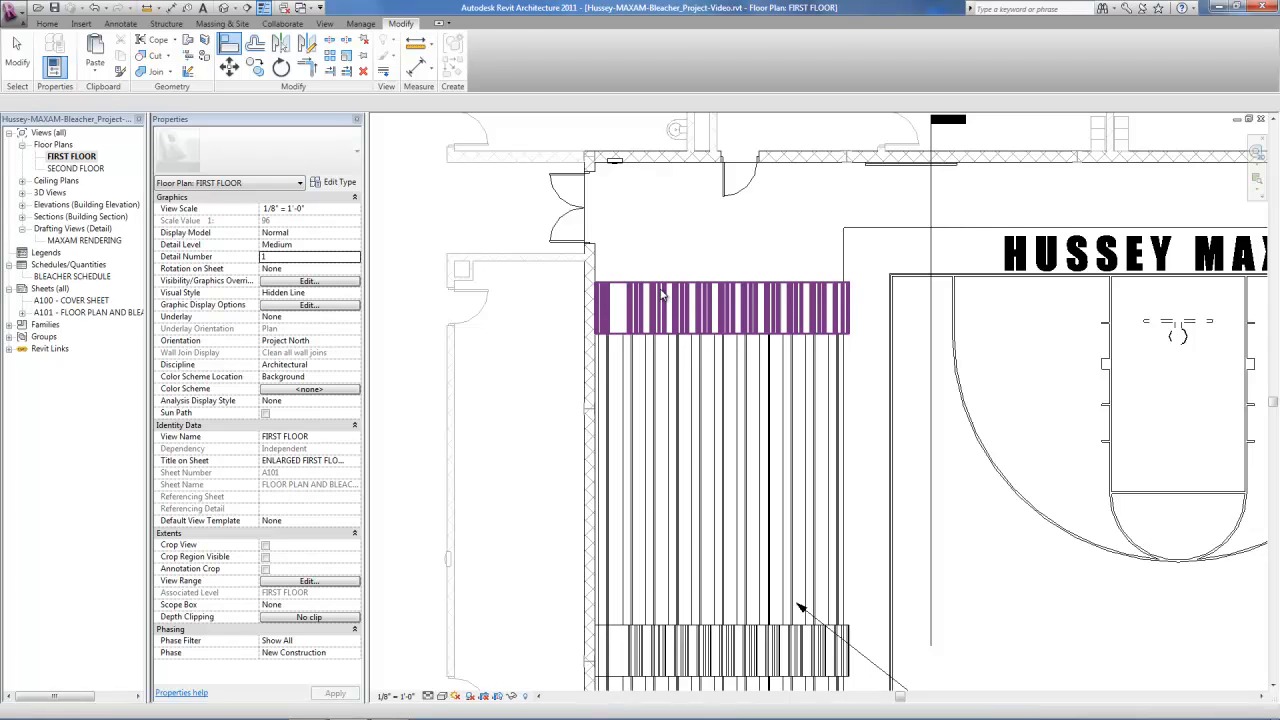
pyautogui.press('Escape')
# - Show the right end rails on the west bank's northernmost aisle unit
pyautogui.click(749, 266)
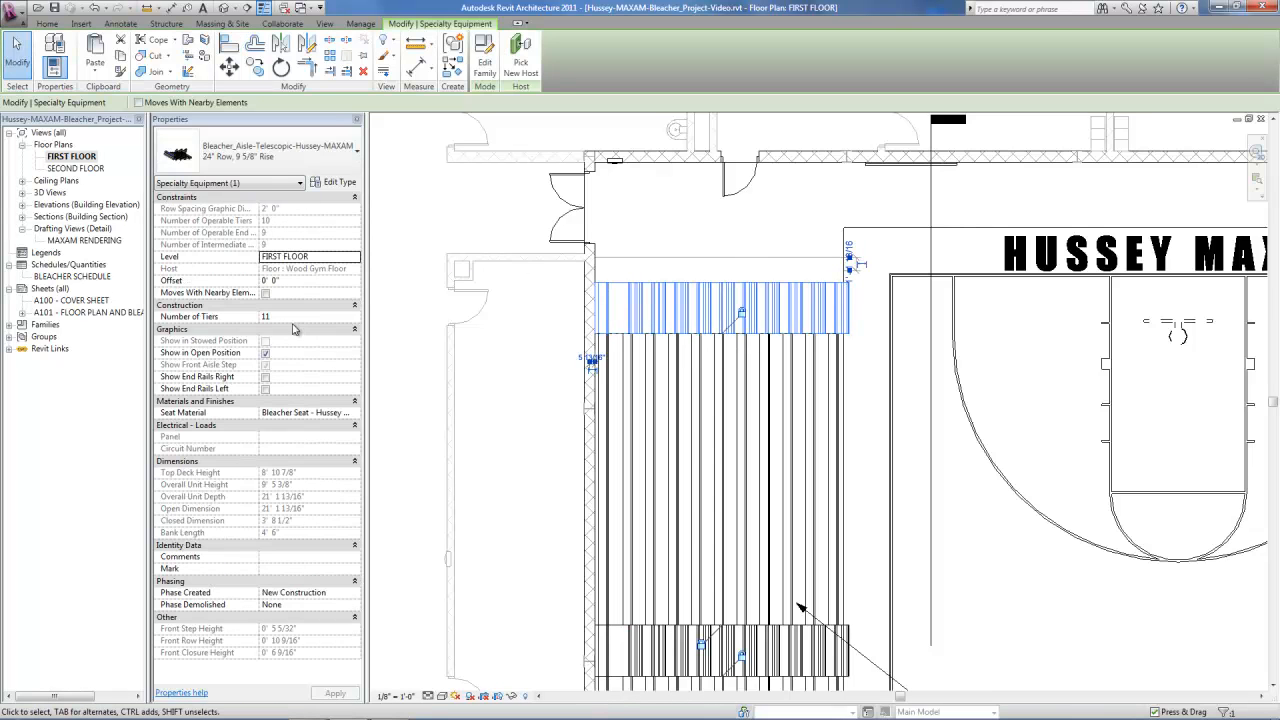
pyautogui.click(266, 378)
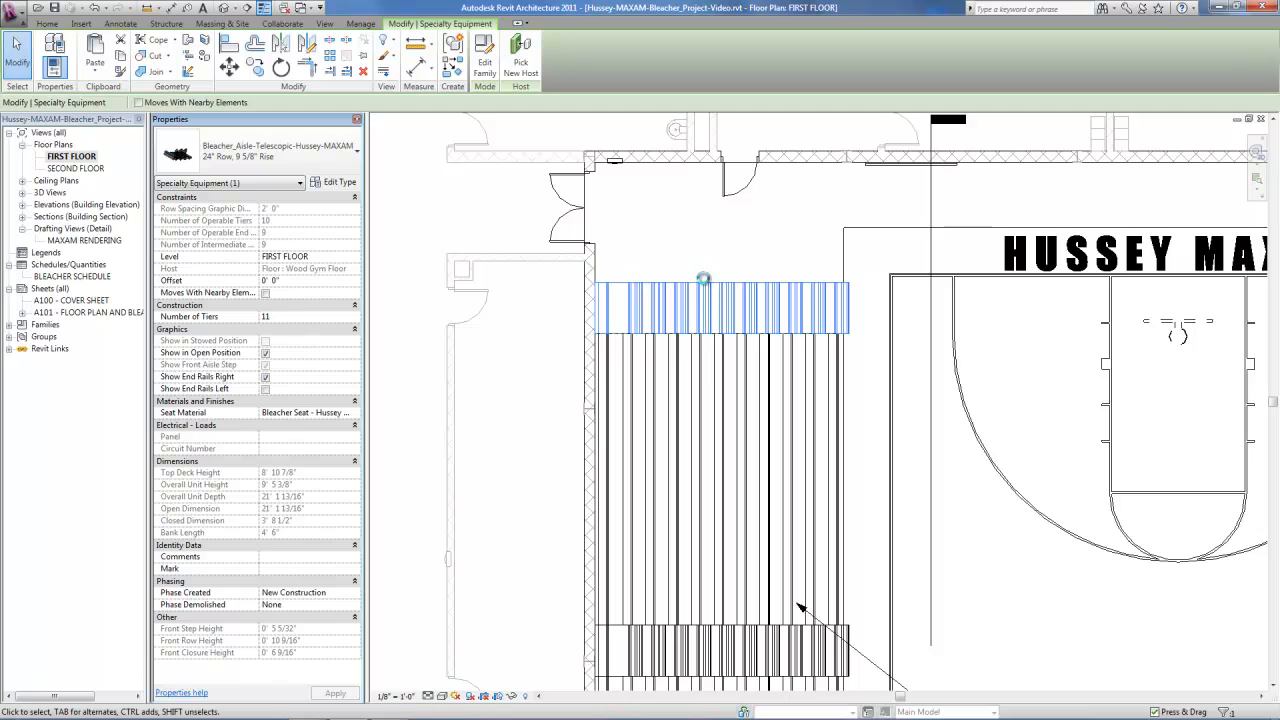
pyautogui.click(820, 206)
pyautogui.scroll(-4, 760, 198)
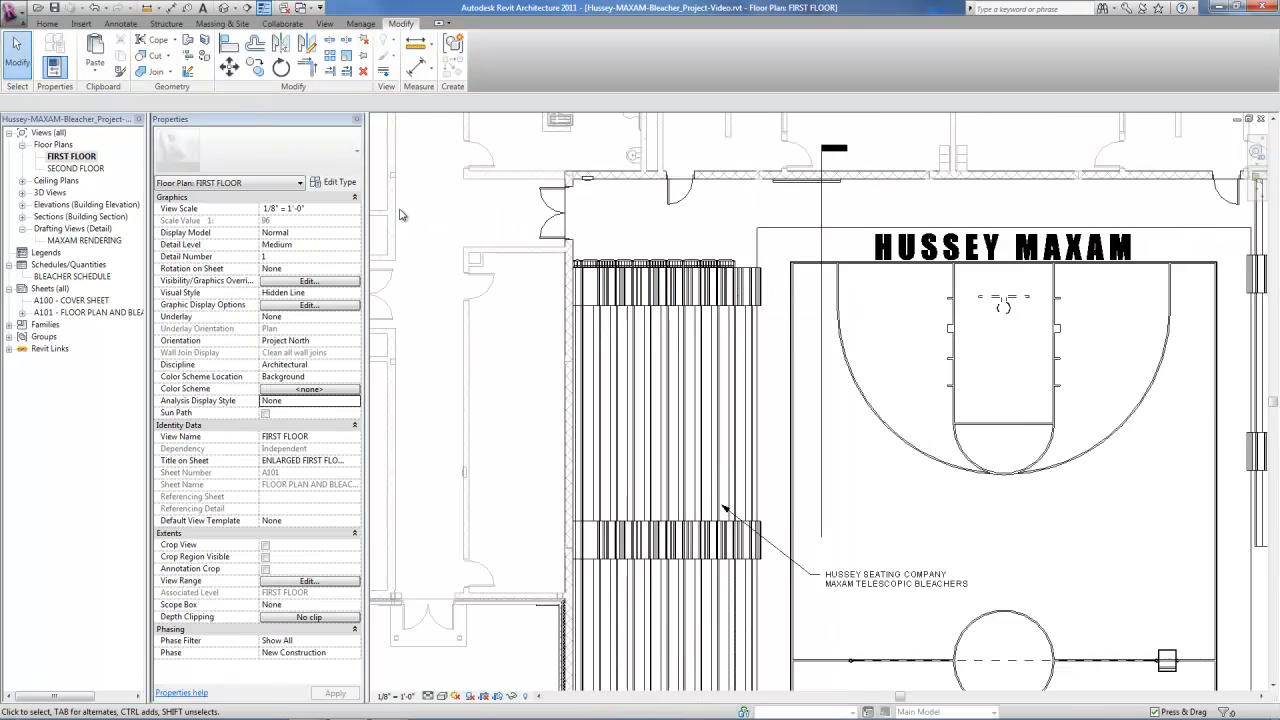
pyautogui.scroll(-2, 706, 188)
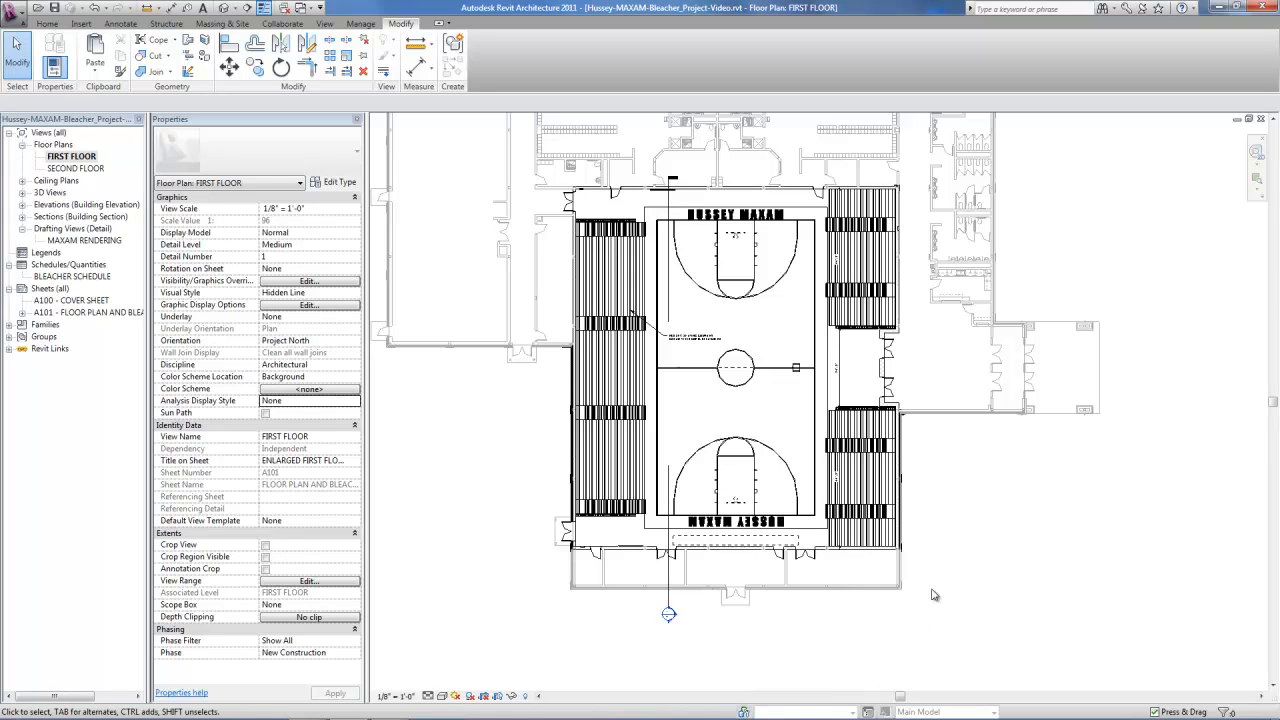
# - Select all five bleacher and aisle units of the northern east wall bank and turn off Show in Open Position for them
pyautogui.scroll(1, 970, 240)
pyautogui.scroll(1, 972, 246)
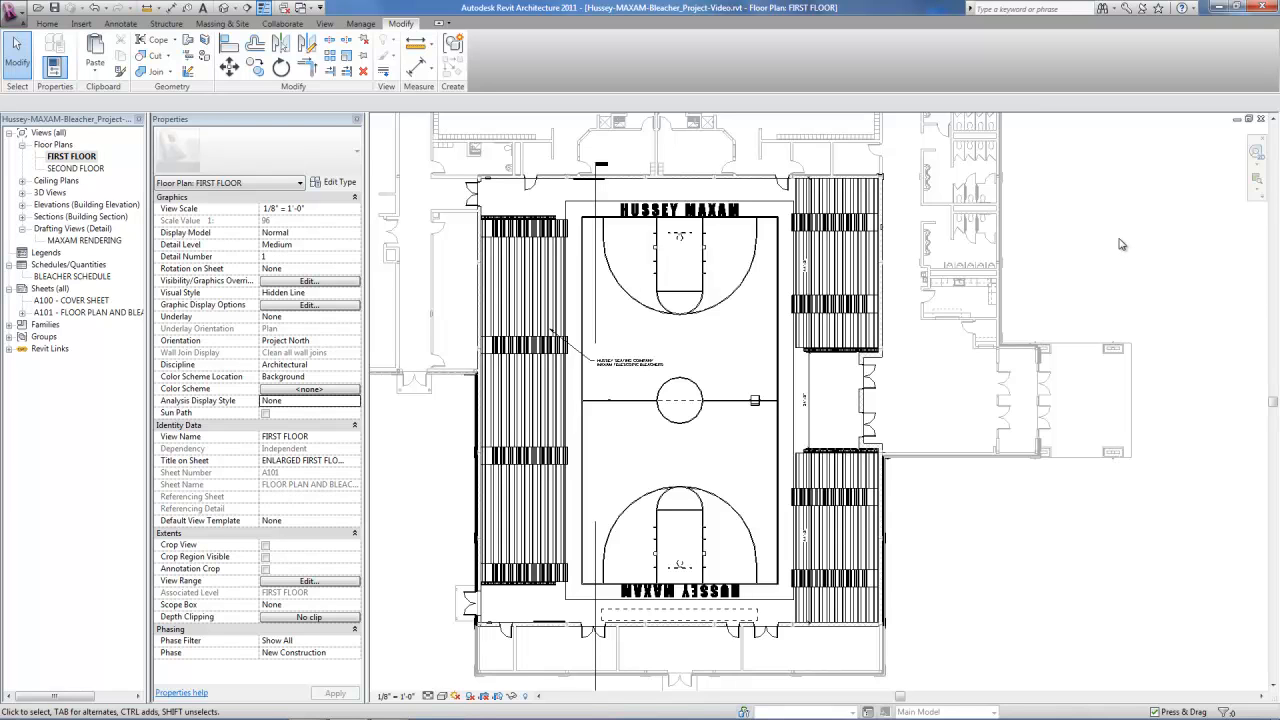
pyautogui.scroll(3, 778, 212)
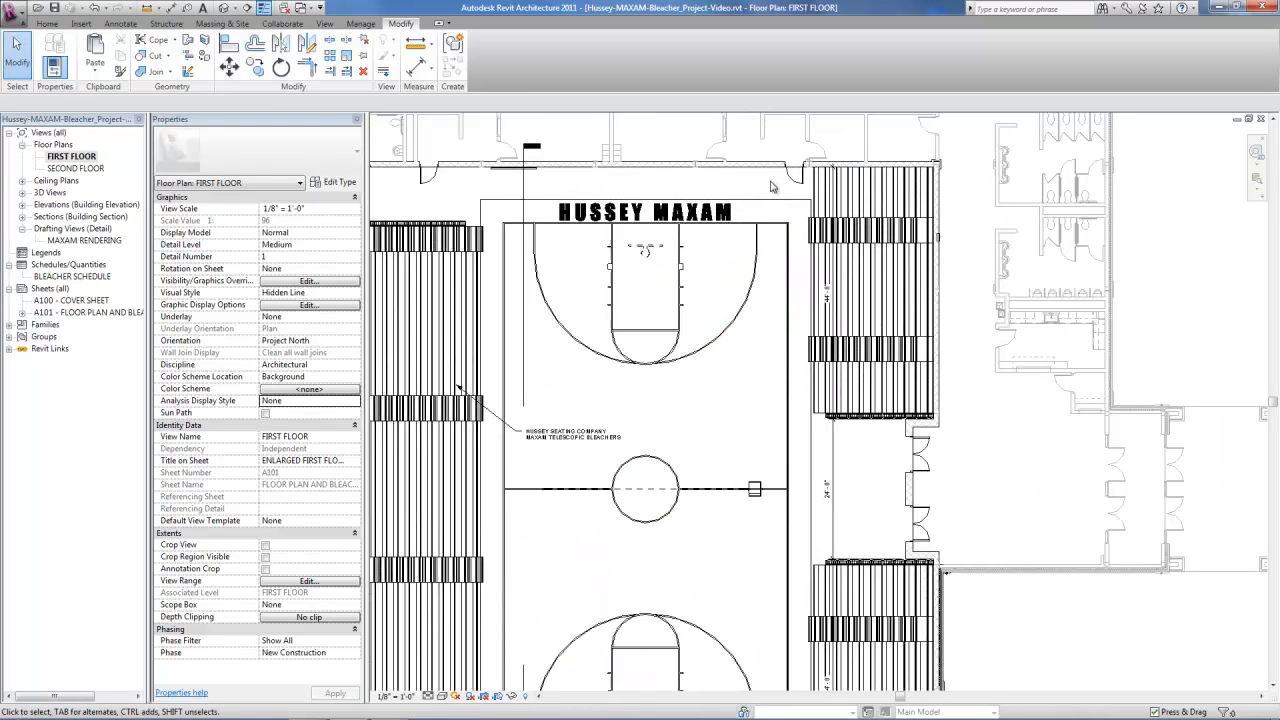
pyautogui.scroll(1, 770, 186)
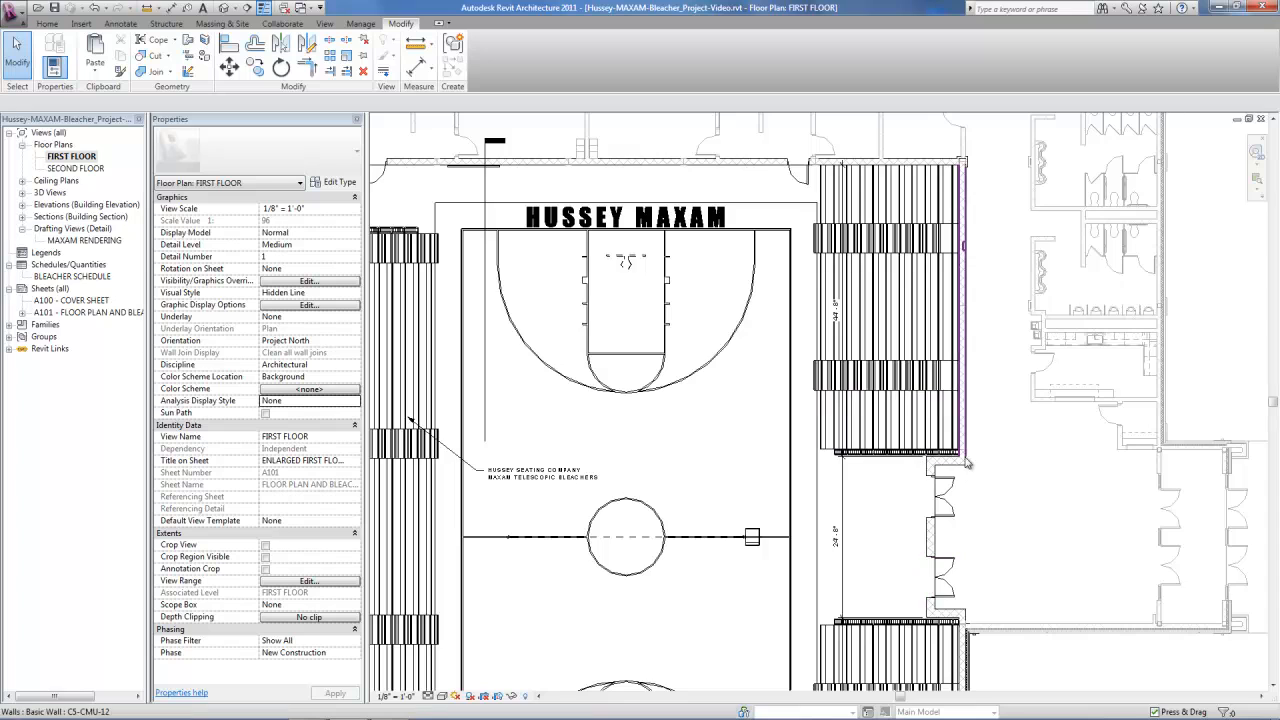
pyautogui.click(897, 197)
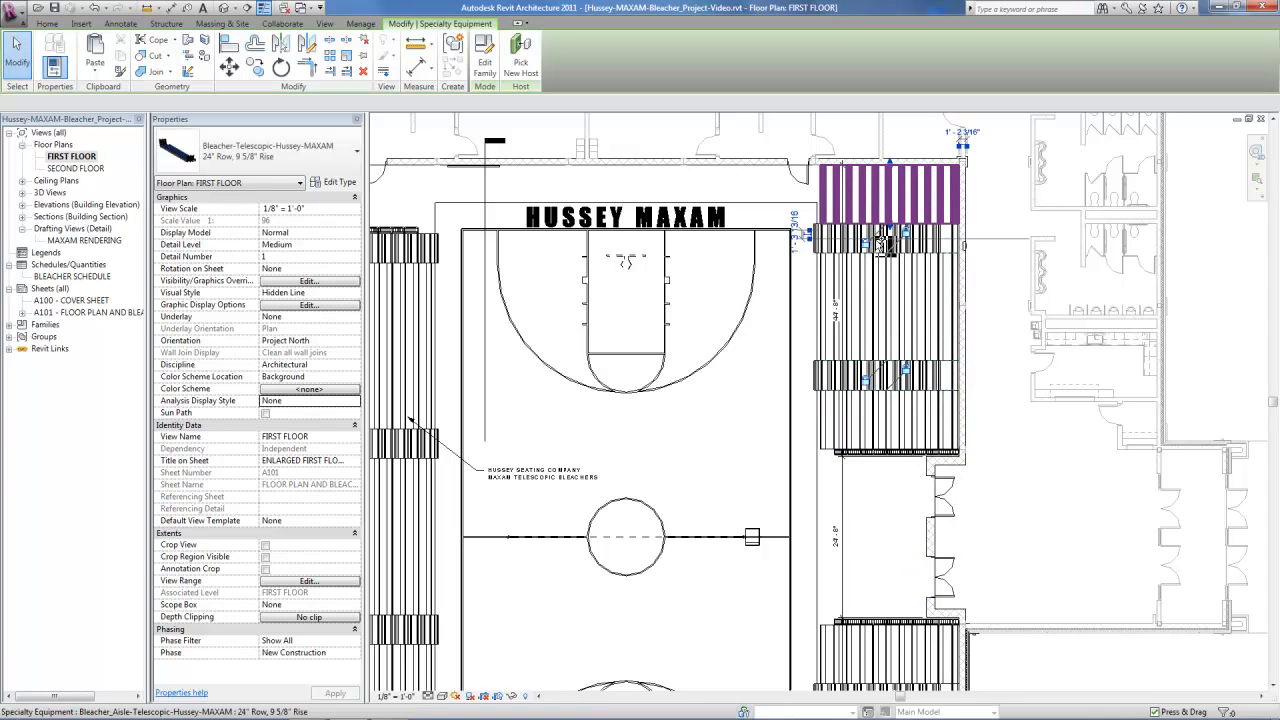
pyautogui.keyDown('ctrl'); pyautogui.click(895, 295); pyautogui.keyUp('ctrl')
pyautogui.keyDown('ctrl'); pyautogui.click(894, 374); pyautogui.keyUp('ctrl')
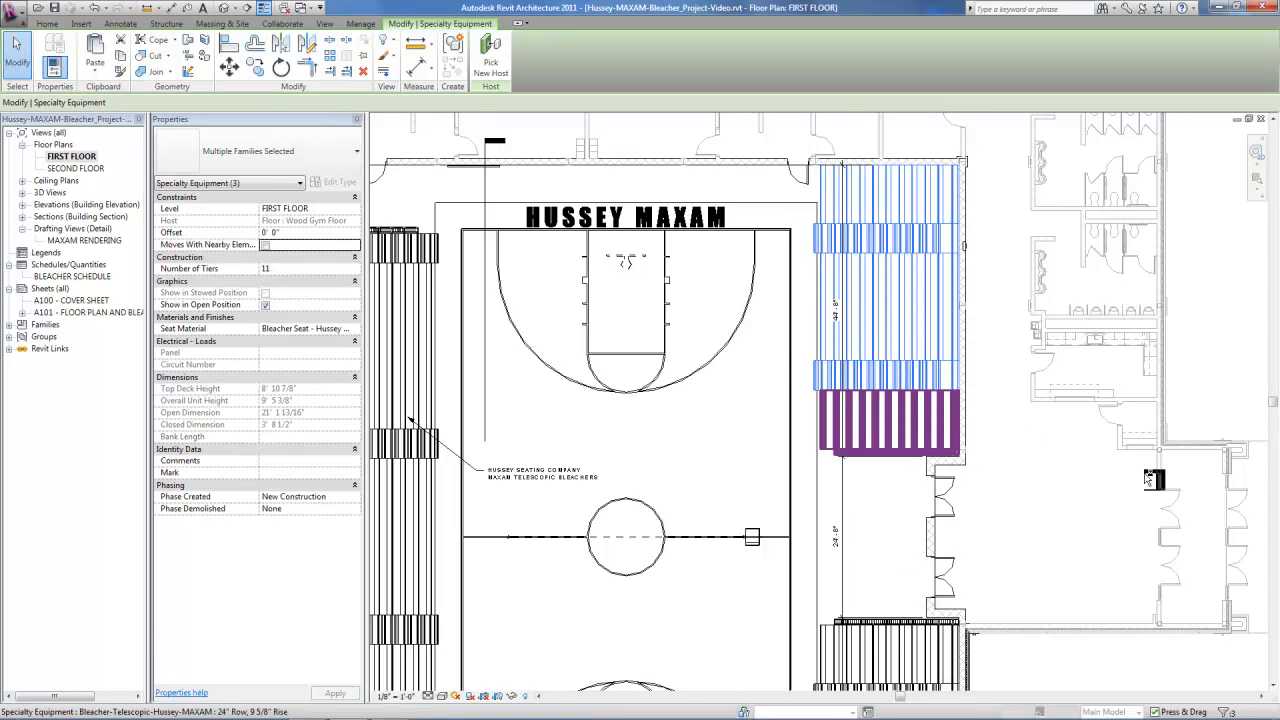
pyautogui.keyDown('ctrl'); pyautogui.click(894, 420); pyautogui.keyUp('ctrl')
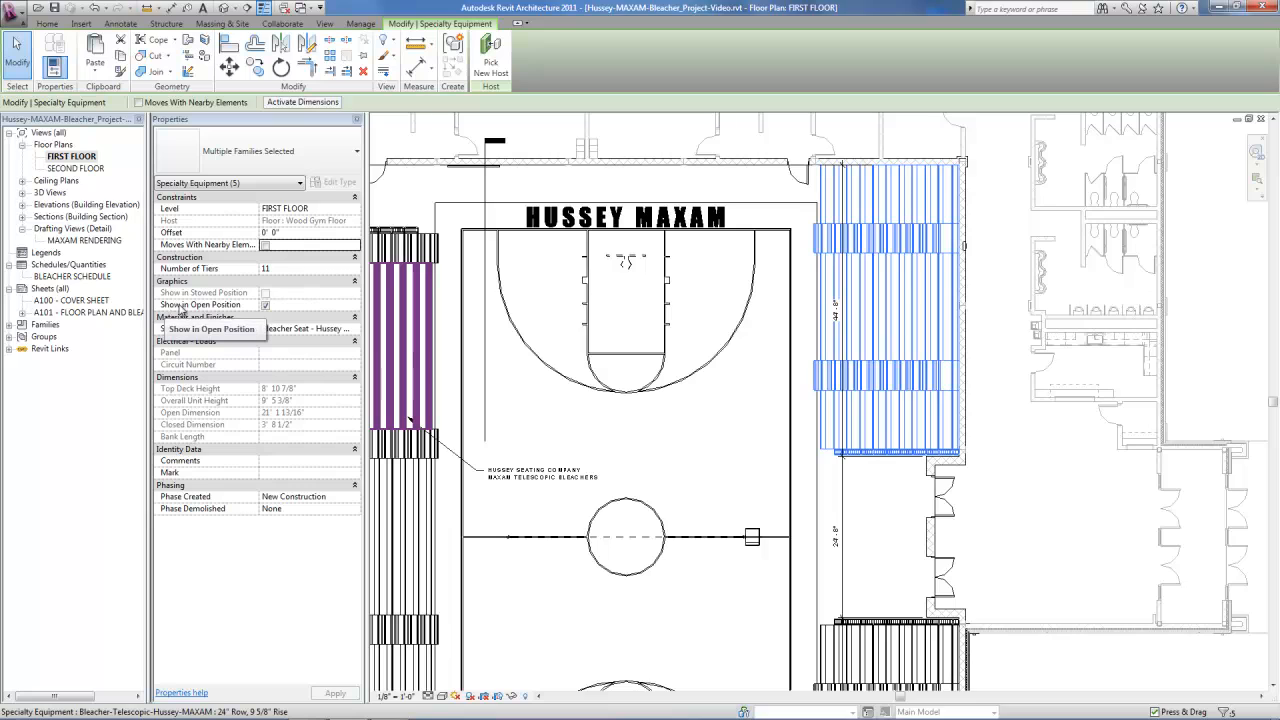
pyautogui.click(266, 305)
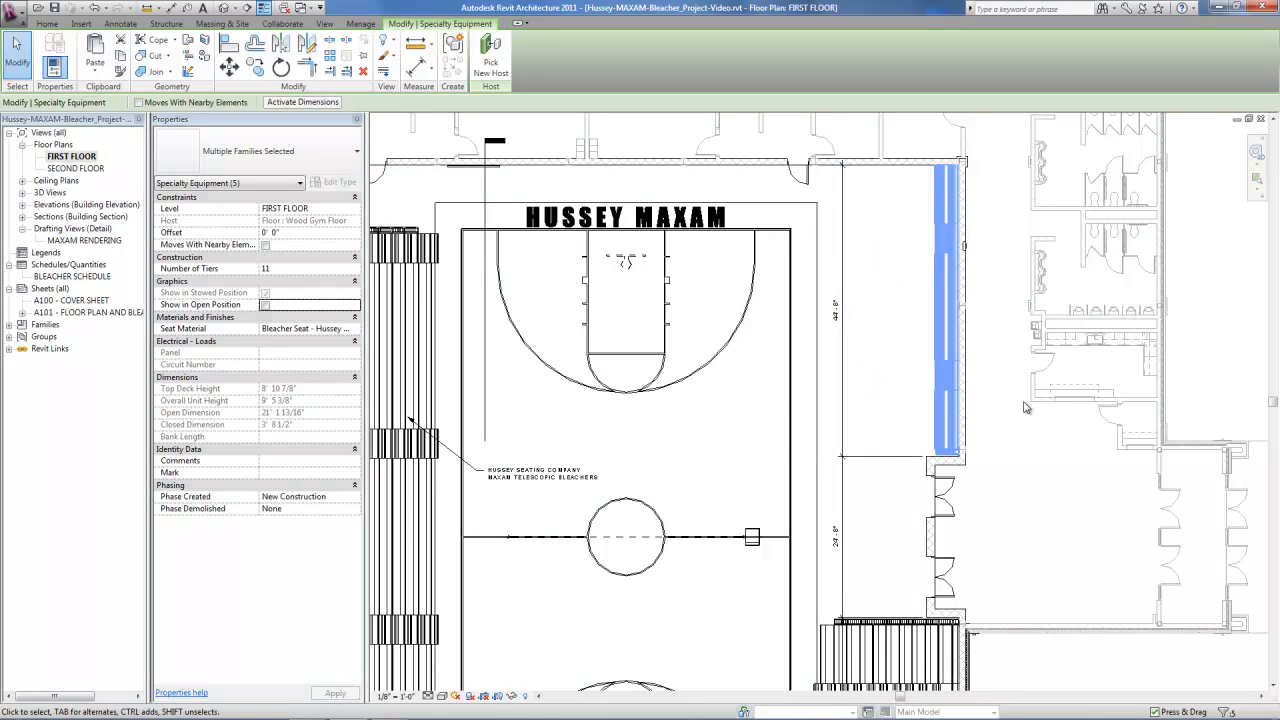
pyautogui.click(1015, 460)
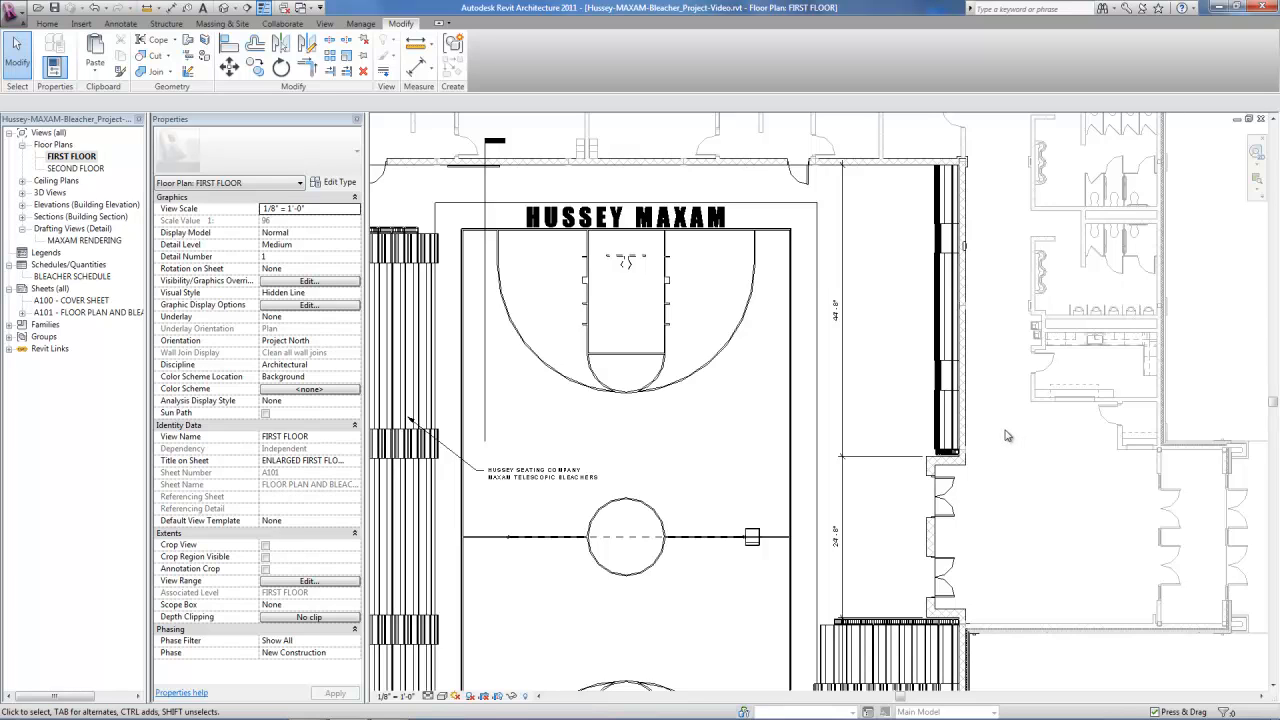
# - Examine how the stowed northern east bank fits against the wall return and entrance doors, and compare it with the open banks
pyautogui.scroll(5, 1007, 435)
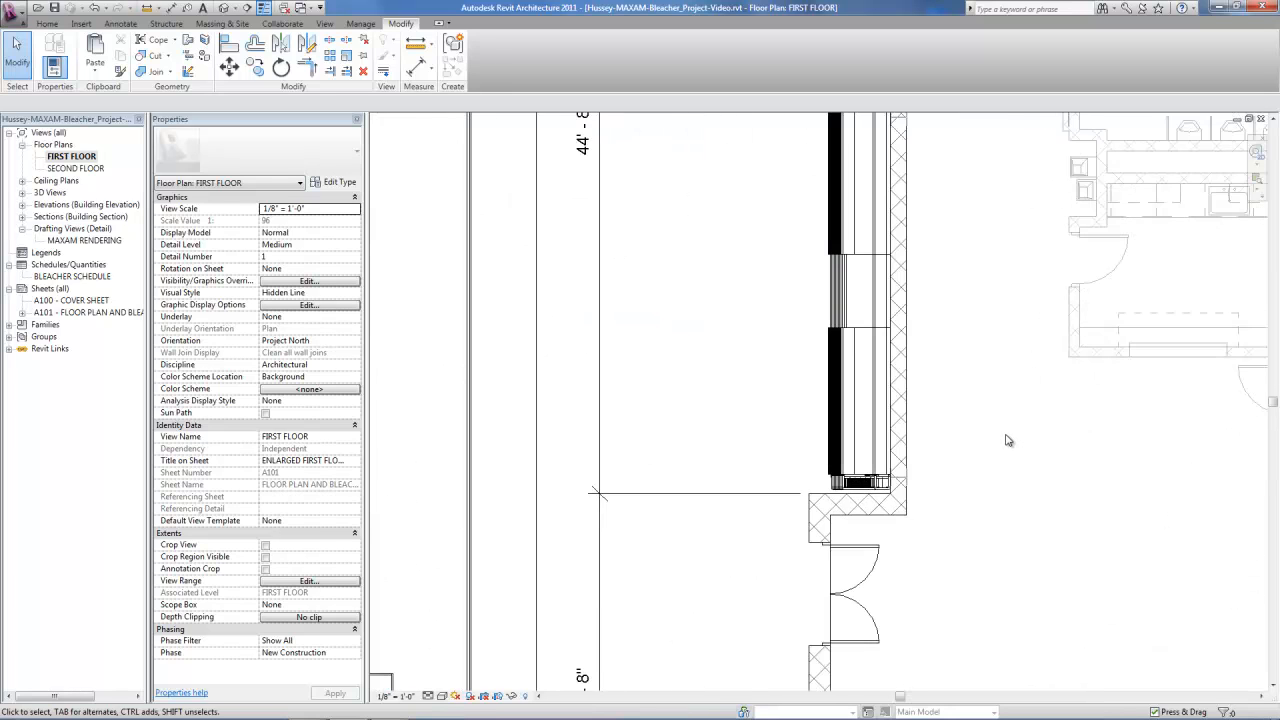
pyautogui.scroll(1, 1007, 440)
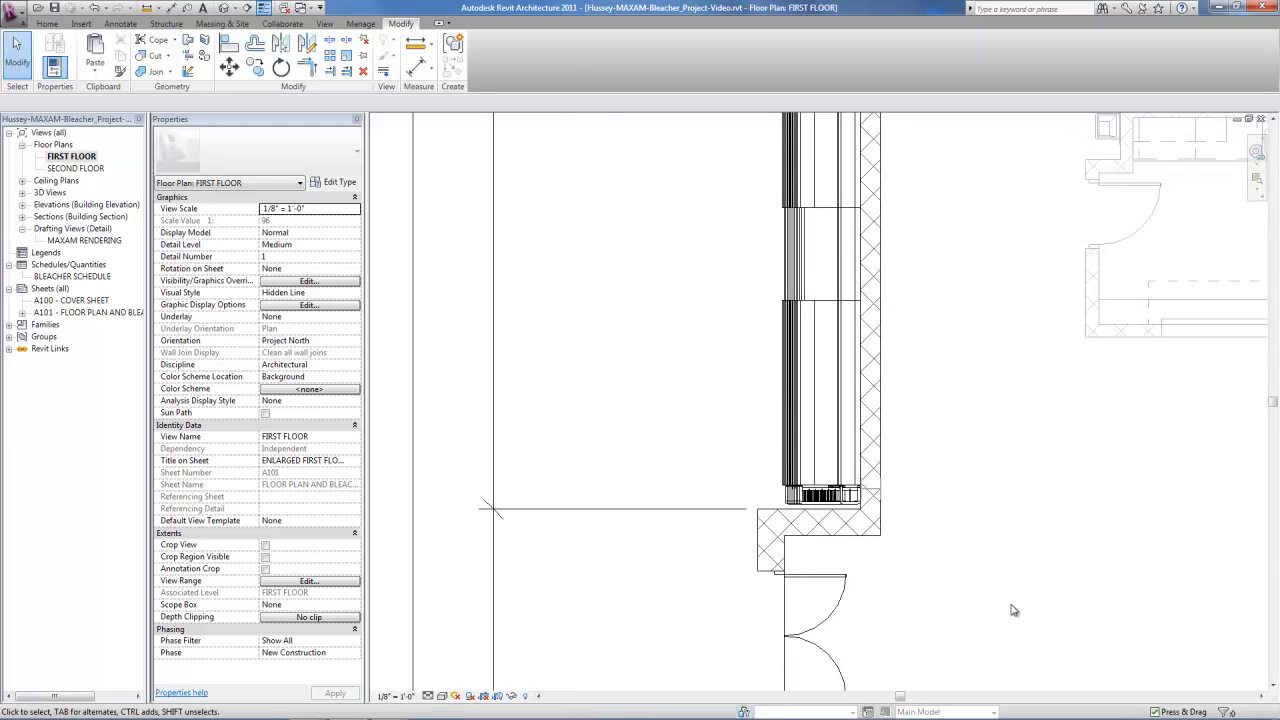
pyautogui.scroll(-4, 980, 465)
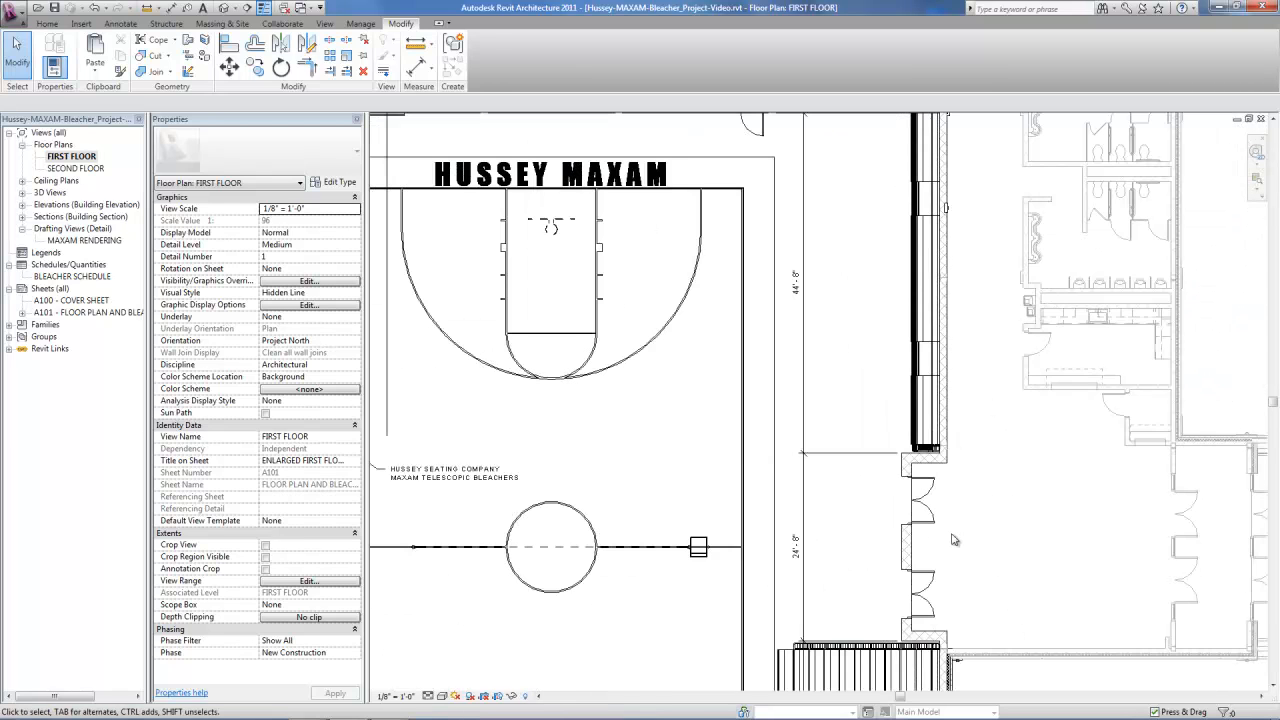
pyautogui.scroll(2, 952, 540)
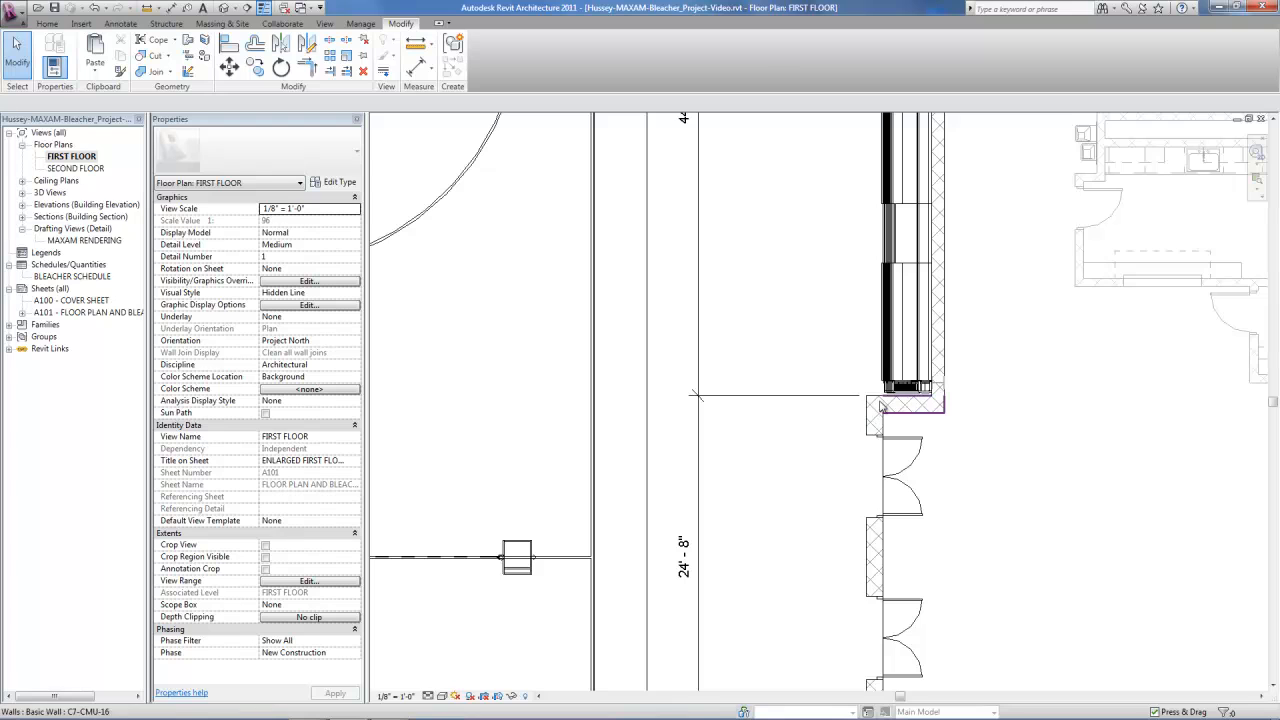
pyautogui.scroll(-3, 1012, 425)
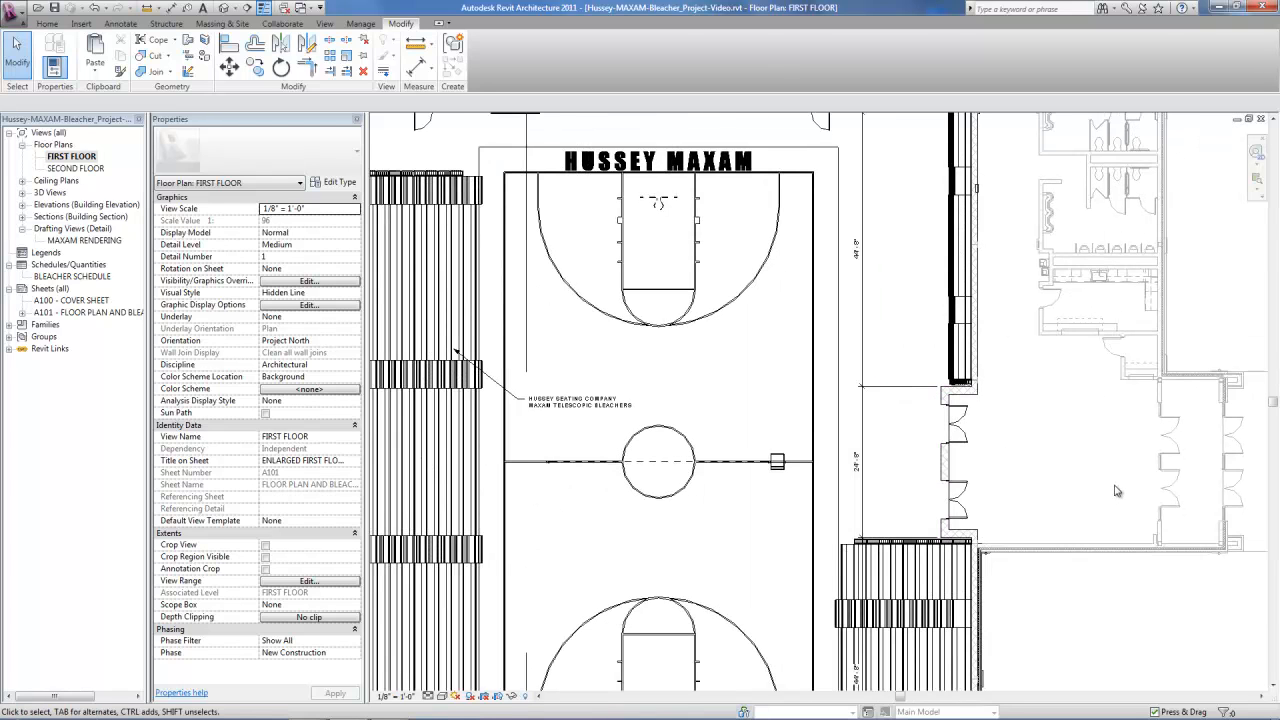
pyautogui.scroll(-3, 1117, 491)
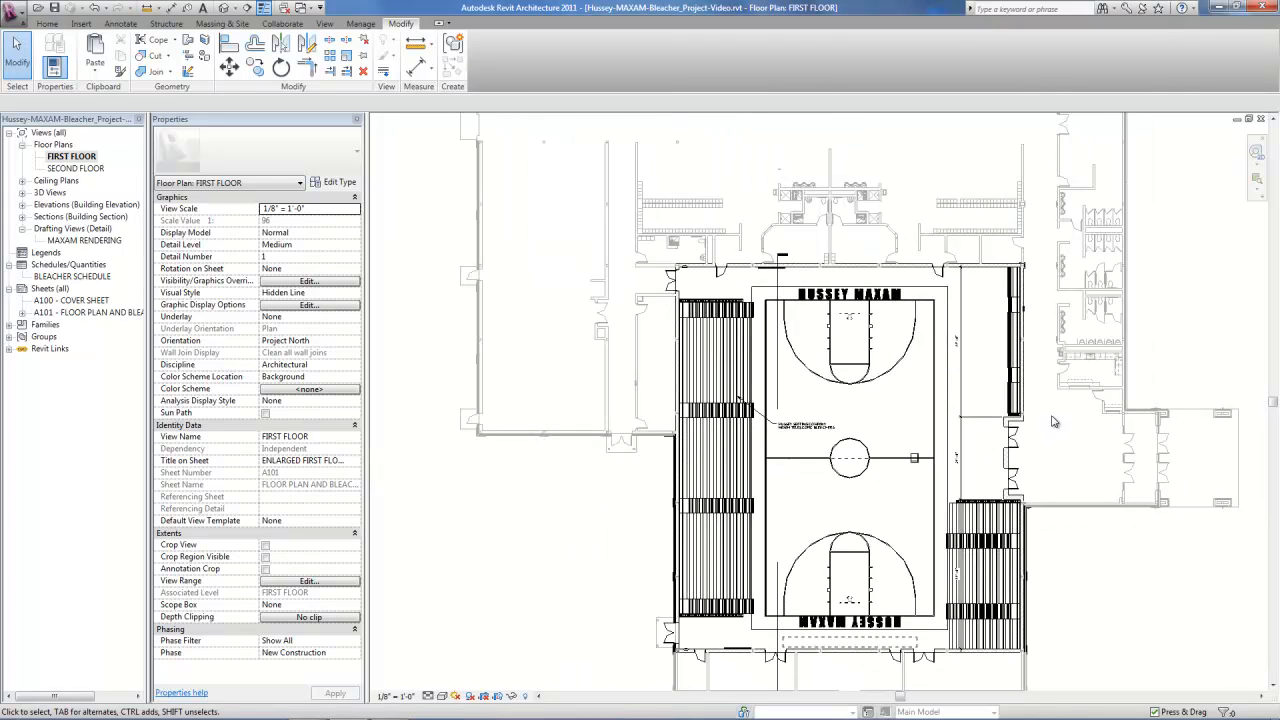
pyautogui.scroll(2, 1036, 318)
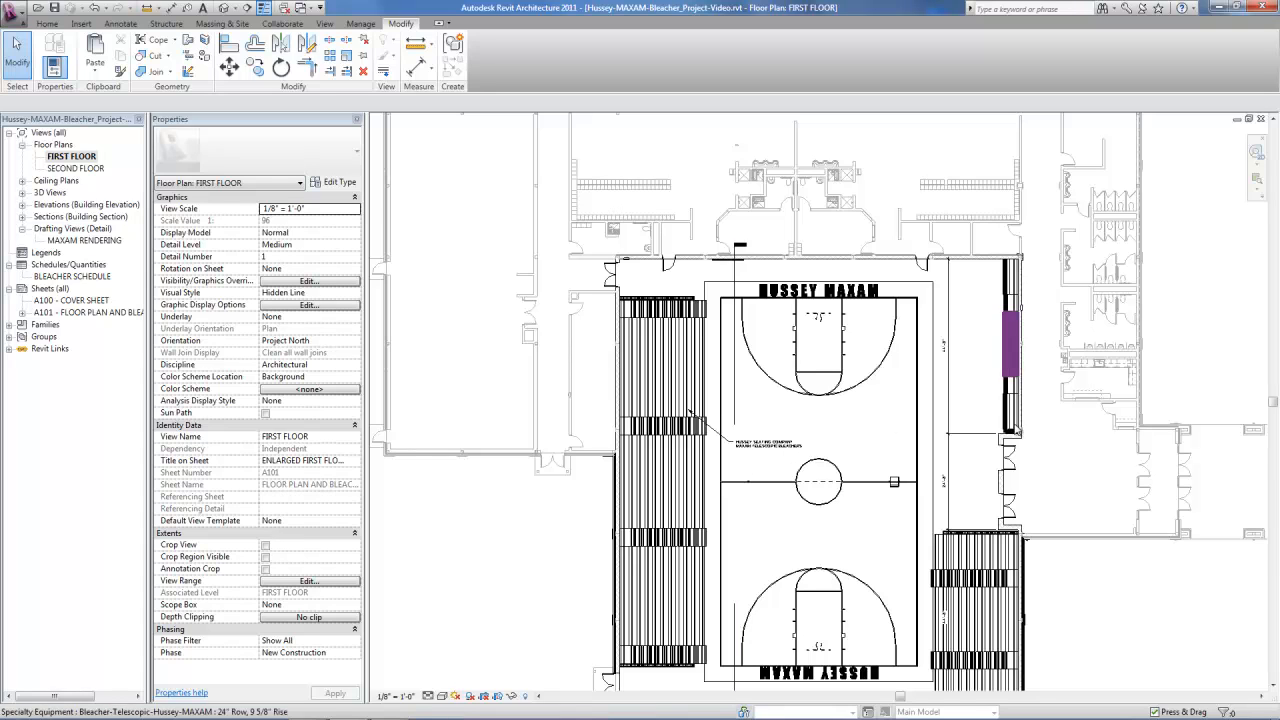
pyautogui.scroll(2, 1086, 640)
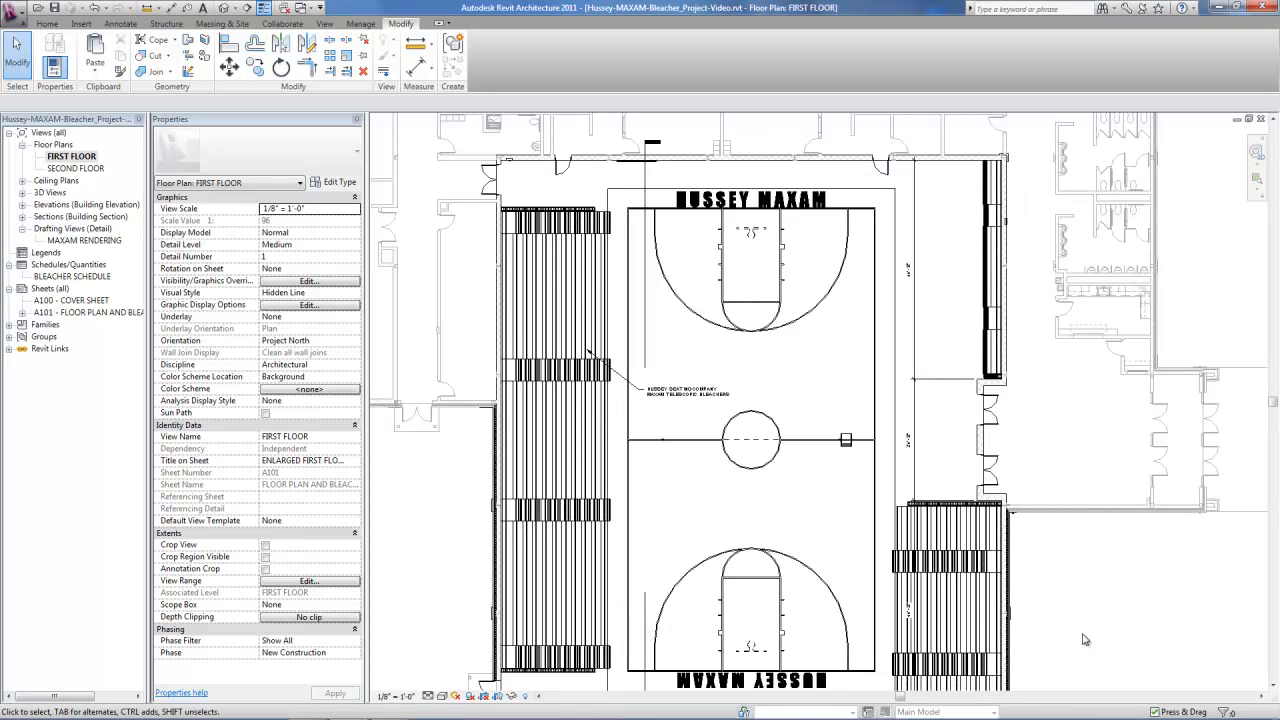
pyautogui.scroll(2, 1083, 638)
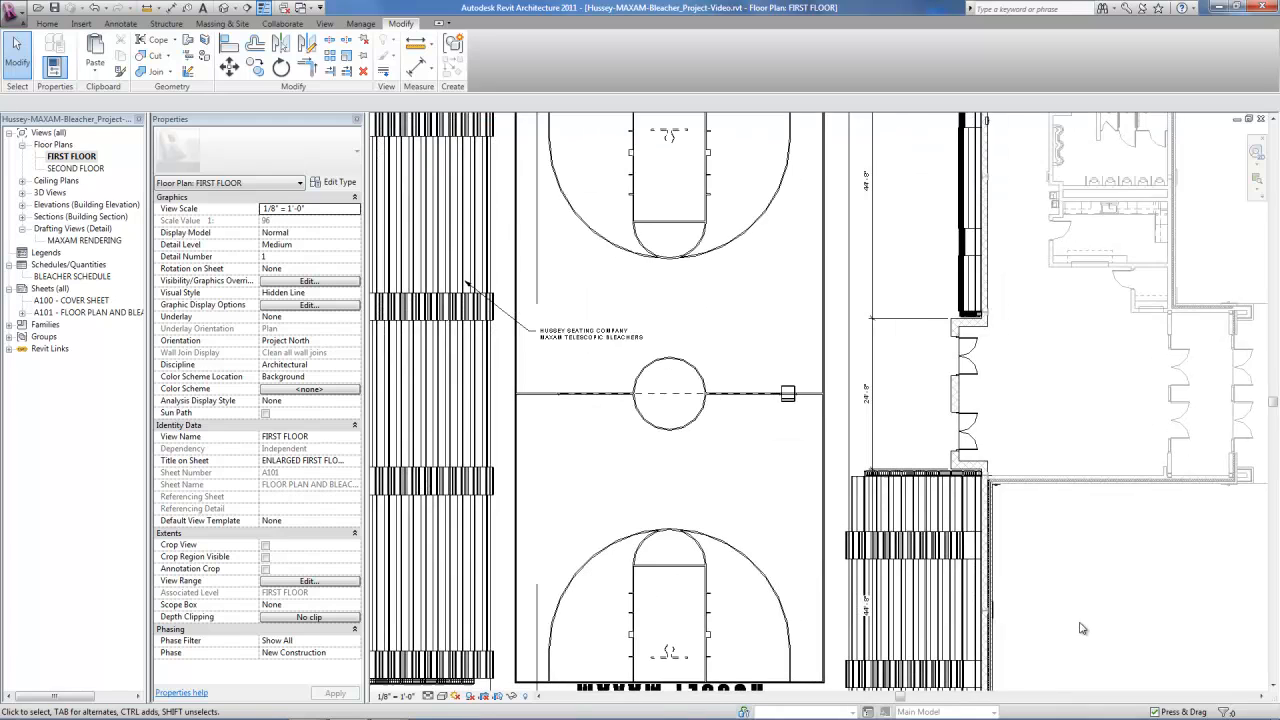
# - Set the first floor plan's visual style to Shaded with Edges and inspect the southern east bank's seats
pyautogui.press('s')
pyautogui.press('d')
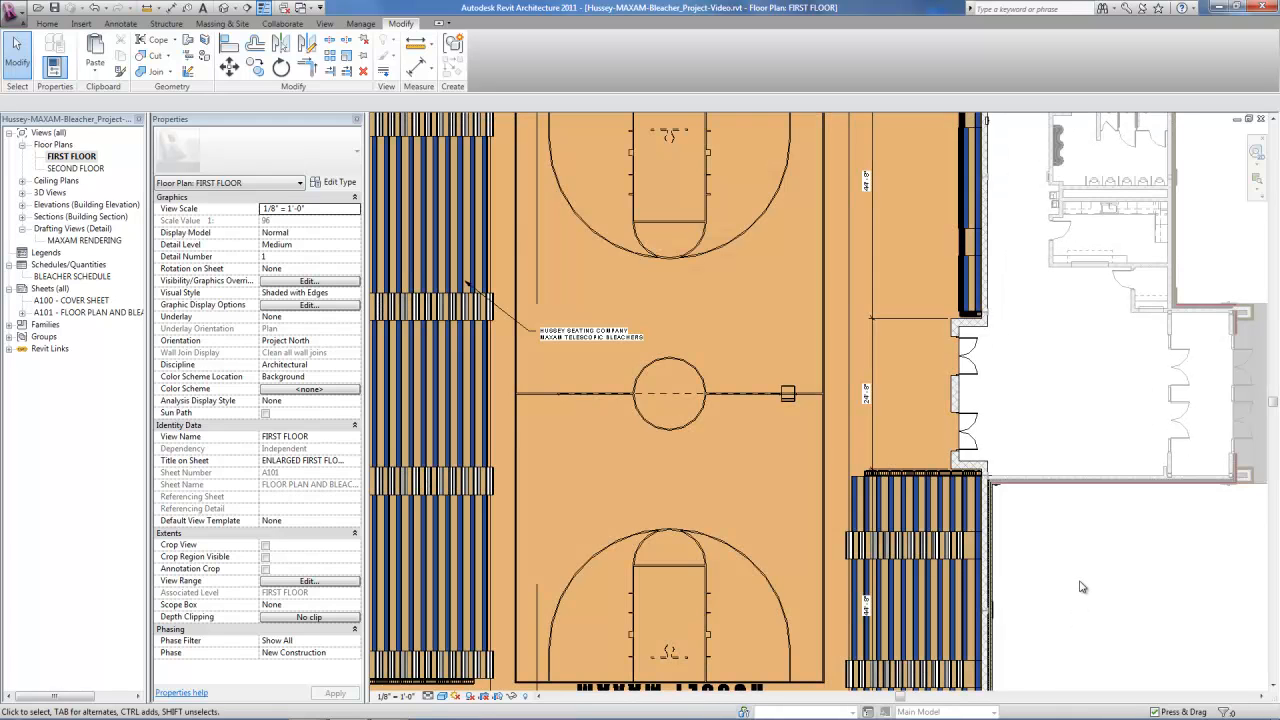
pyautogui.scroll(2, 1051, 588)
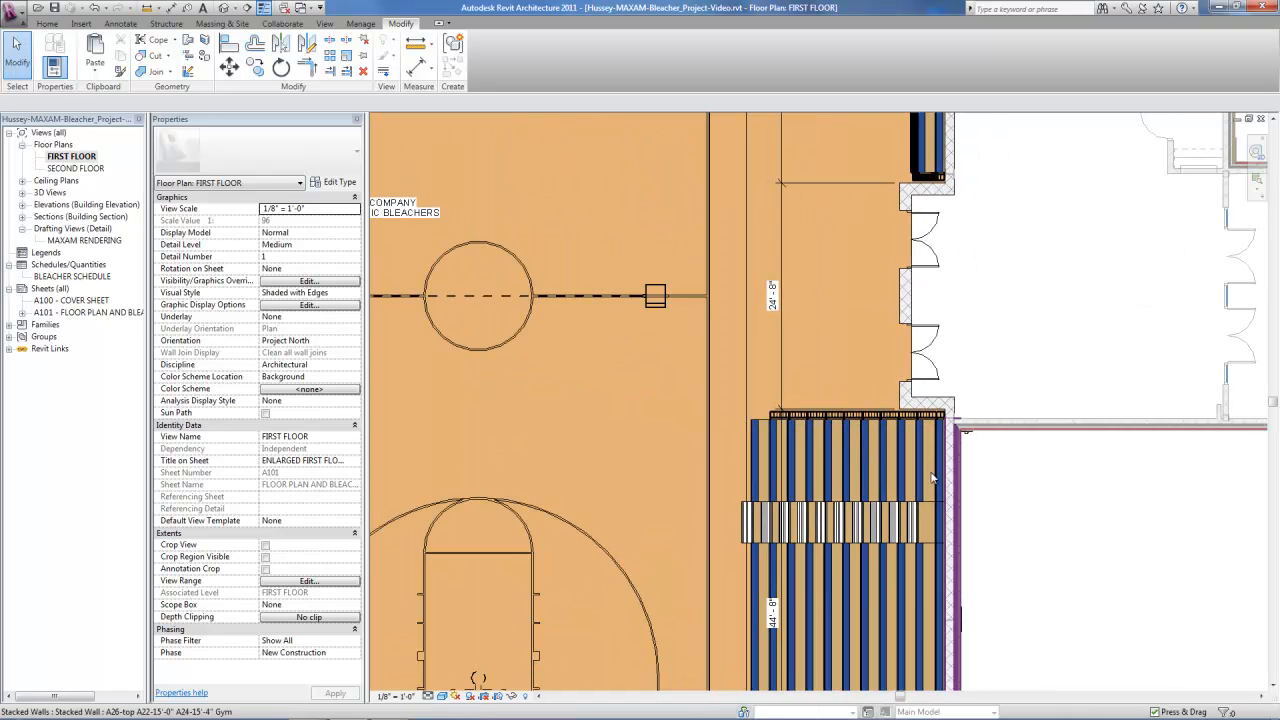
pyautogui.scroll(2, 830, 480)
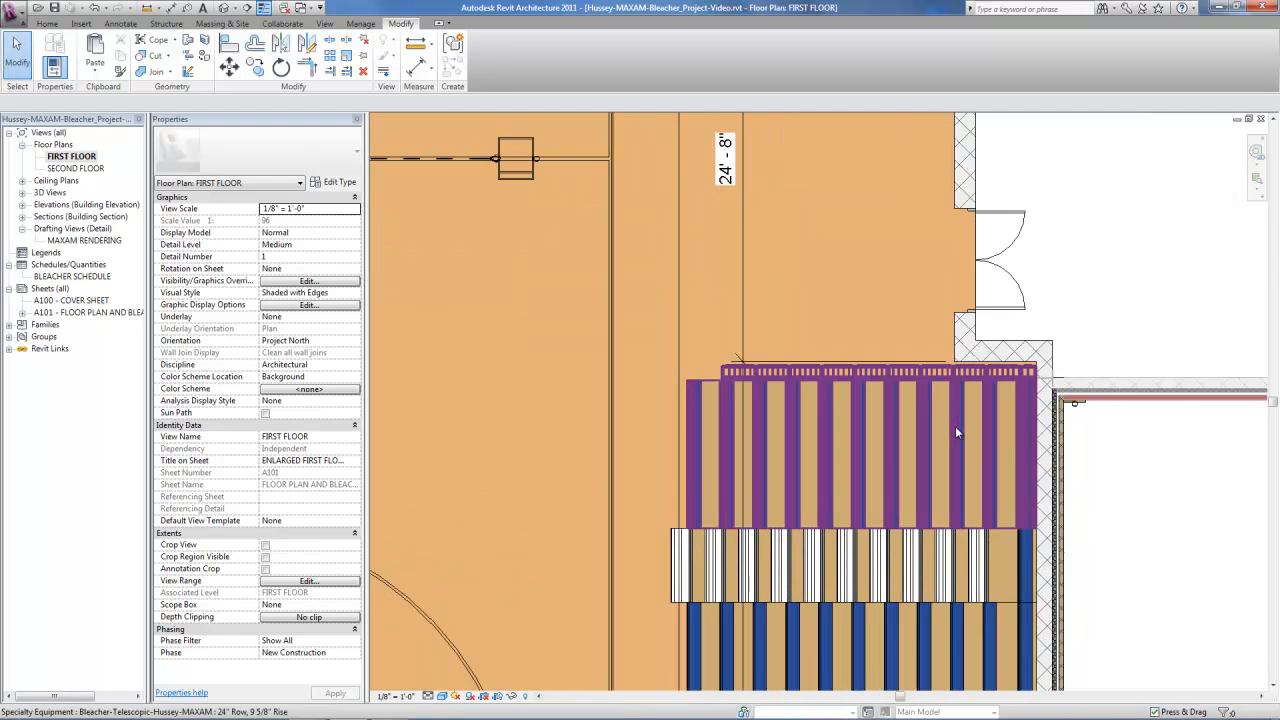
pyautogui.scroll(-1, 955, 426)
pyautogui.scroll(-2, 946, 440)
pyautogui.scroll(-1, 946, 436)
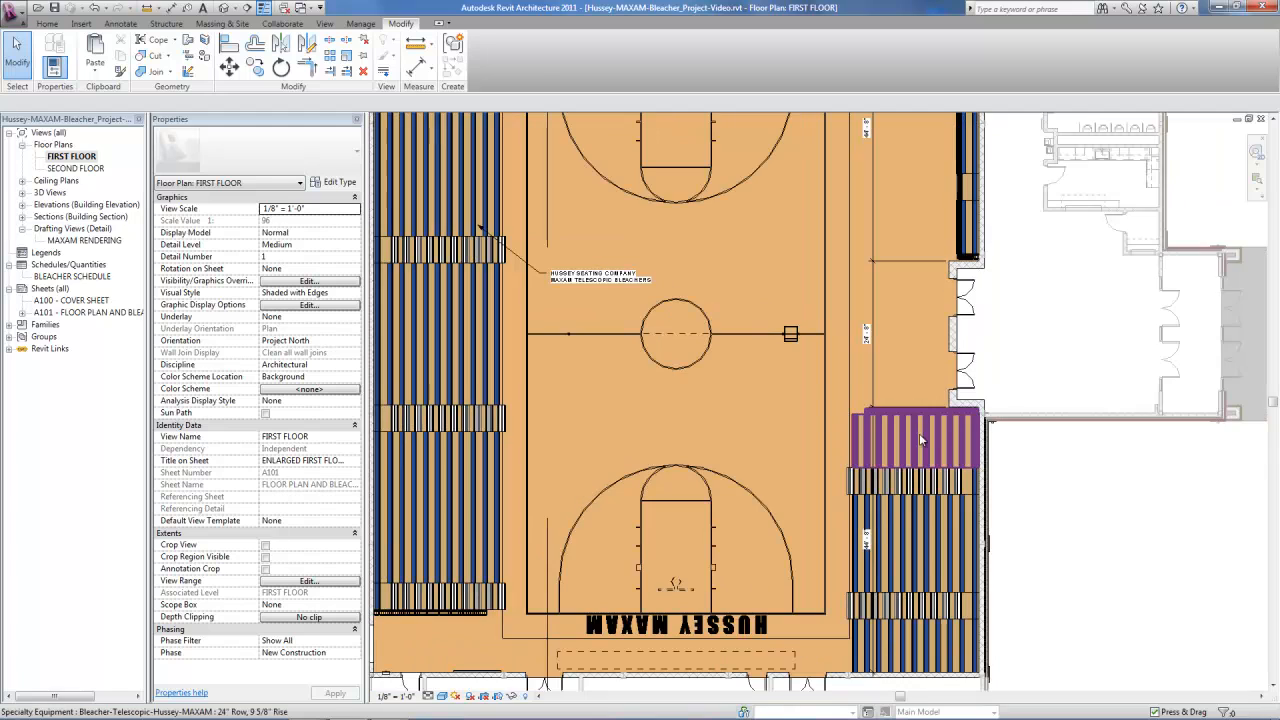
# - Select all instances of the MAXAM telescopic bleacher type visible in the first floor plan
pyautogui.click(919, 433)
pyautogui.rightClick(919, 433)
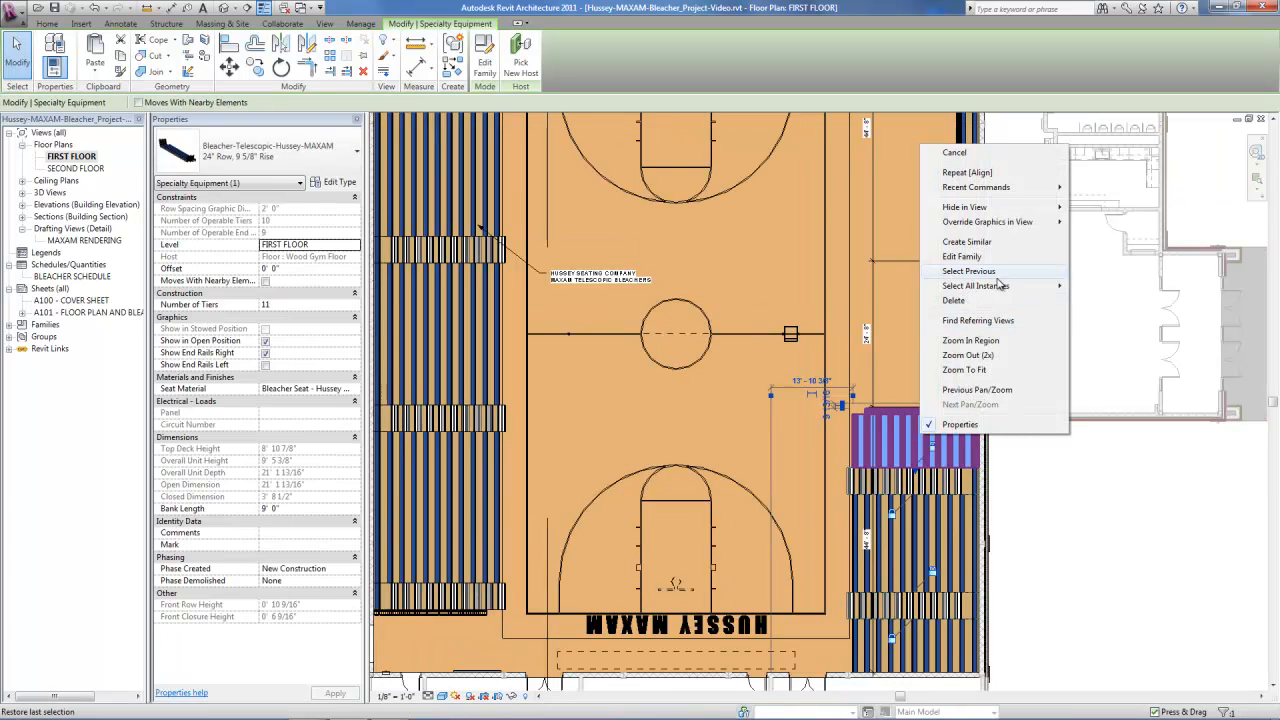
pyautogui.moveTo(1000, 288)
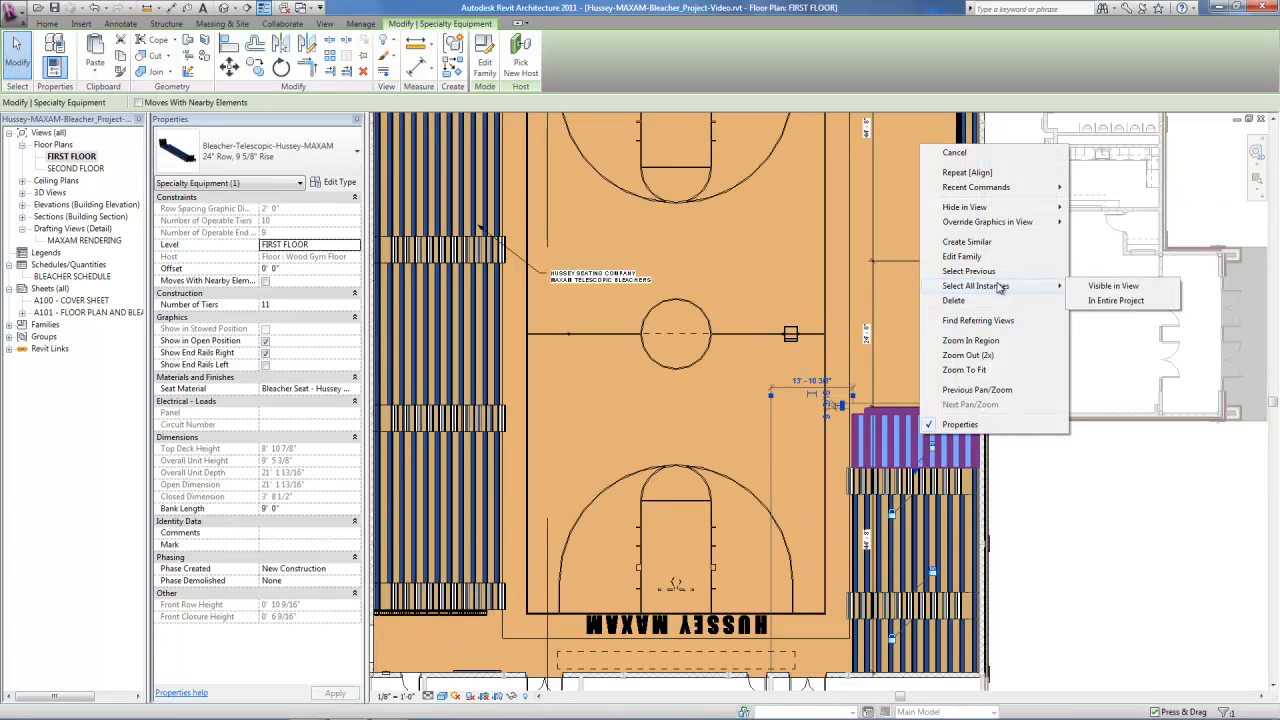
pyautogui.click(1110, 286)
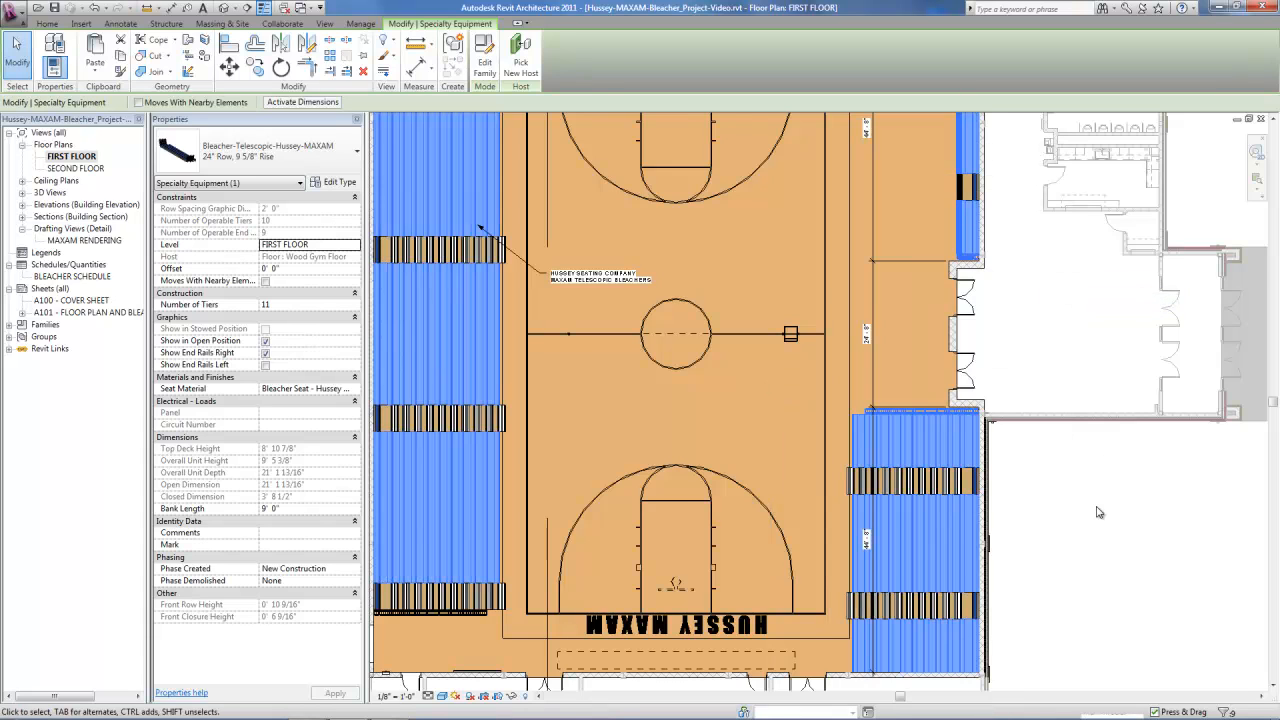
pyautogui.scroll(-2, 1097, 512)
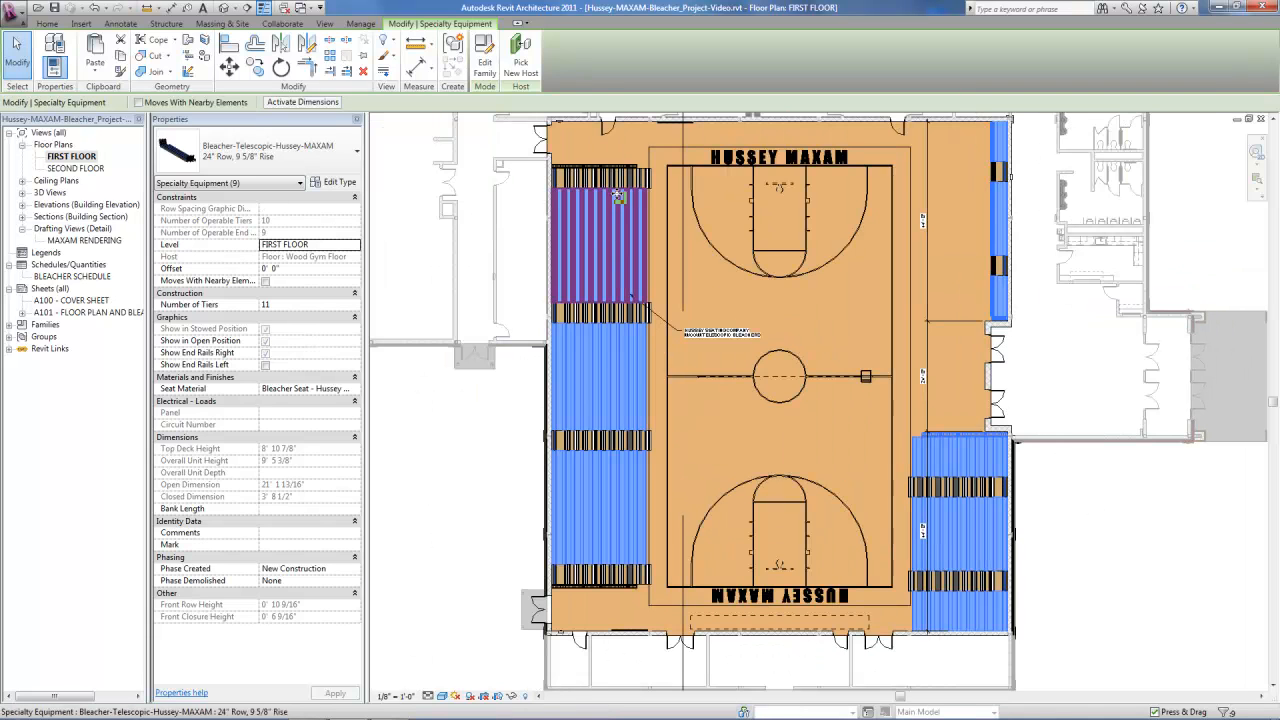
# - Add every aisle unit of the west bank and both east banks to the bleacher selection
pyautogui.keyDown('ctrl'); pyautogui.click(632, 176); pyautogui.keyUp('ctrl')
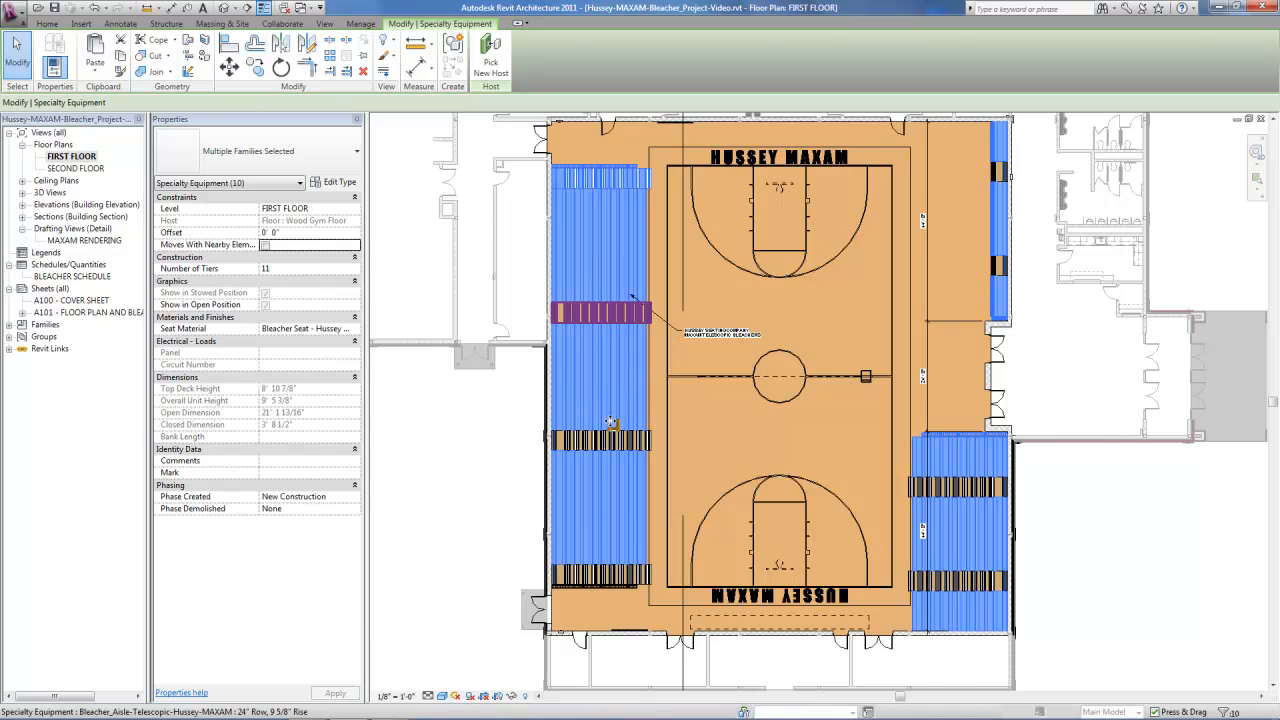
pyautogui.keyDown('ctrl'); pyautogui.click(610, 440); pyautogui.keyUp('ctrl')
pyautogui.keyDown('ctrl'); pyautogui.click(605, 575); pyautogui.keyUp('ctrl')
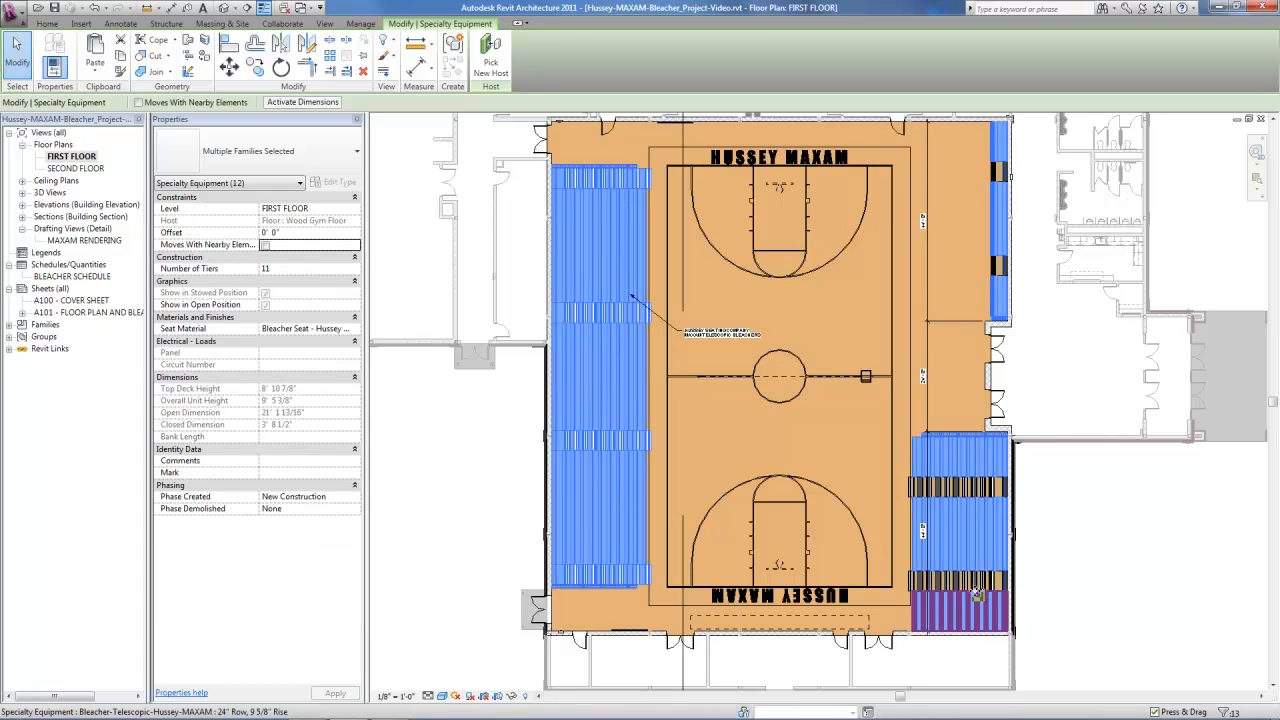
pyautogui.keyDown('ctrl'); pyautogui.click(977, 596); pyautogui.keyUp('ctrl')
pyautogui.keyDown('ctrl'); pyautogui.click(962, 458); pyautogui.keyUp('ctrl')
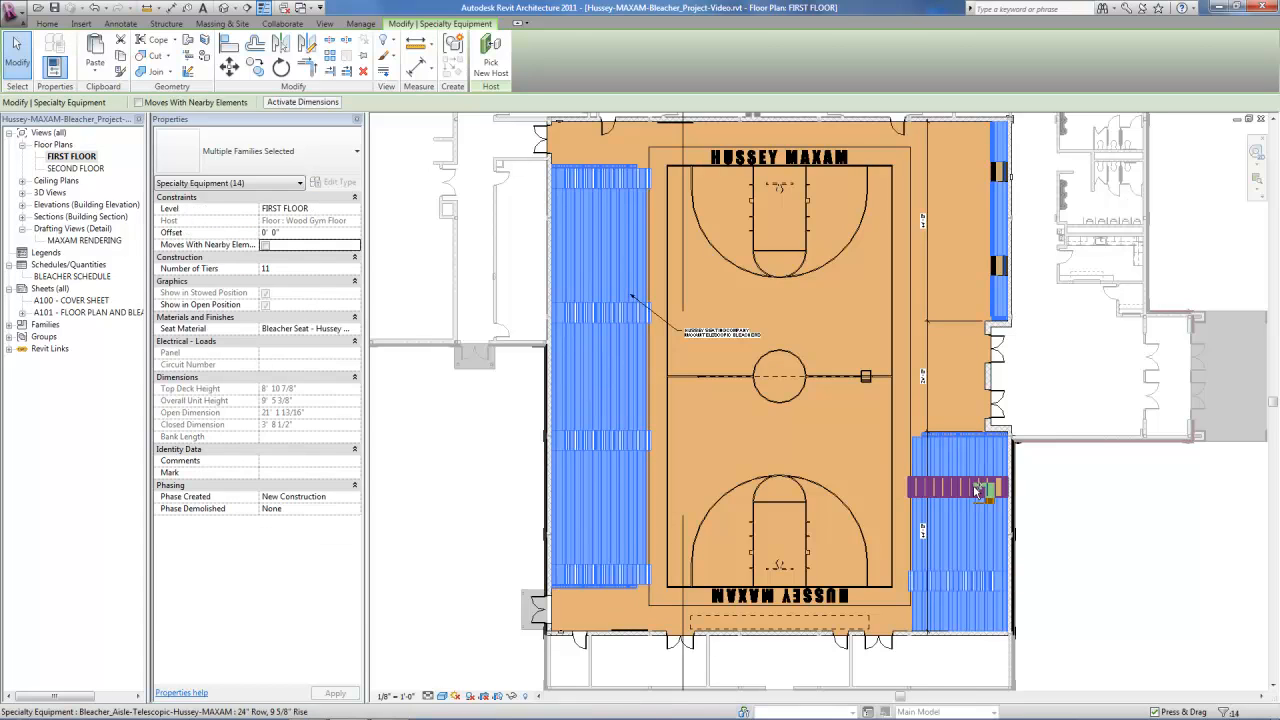
pyautogui.keyDown('ctrl'); pyautogui.click(996, 236); pyautogui.keyUp('ctrl')
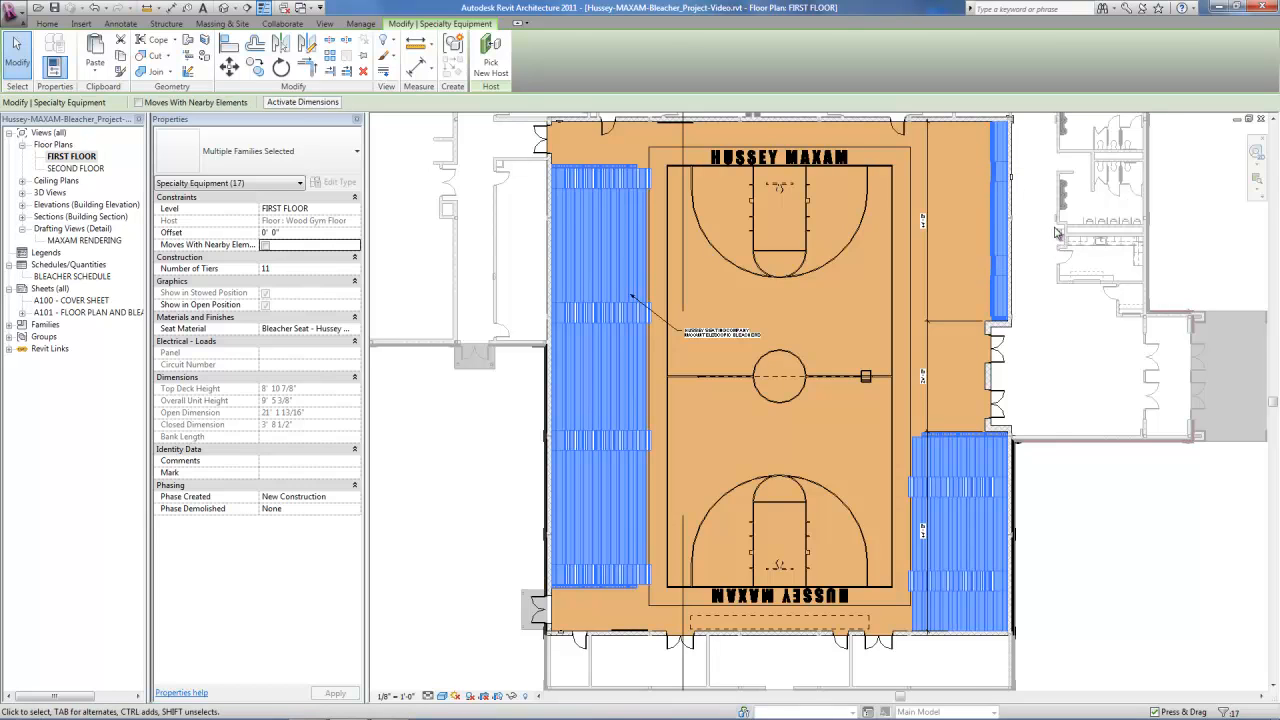
# - Set the seat material of all selected bleacher and aisle units to Bleacher Seat - Hussey - 116 Bright Yellow
pyautogui.scroll(2, 1012, 182)
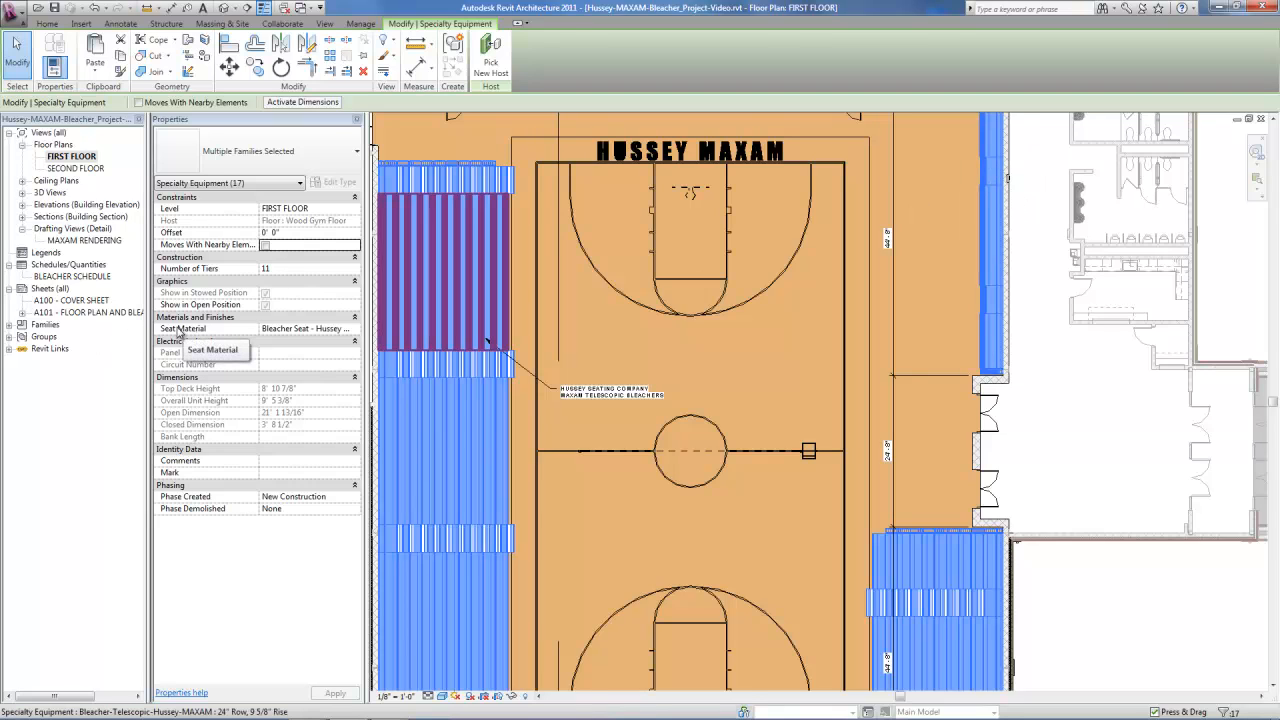
pyautogui.click(340, 329)
pyautogui.click(354, 329)
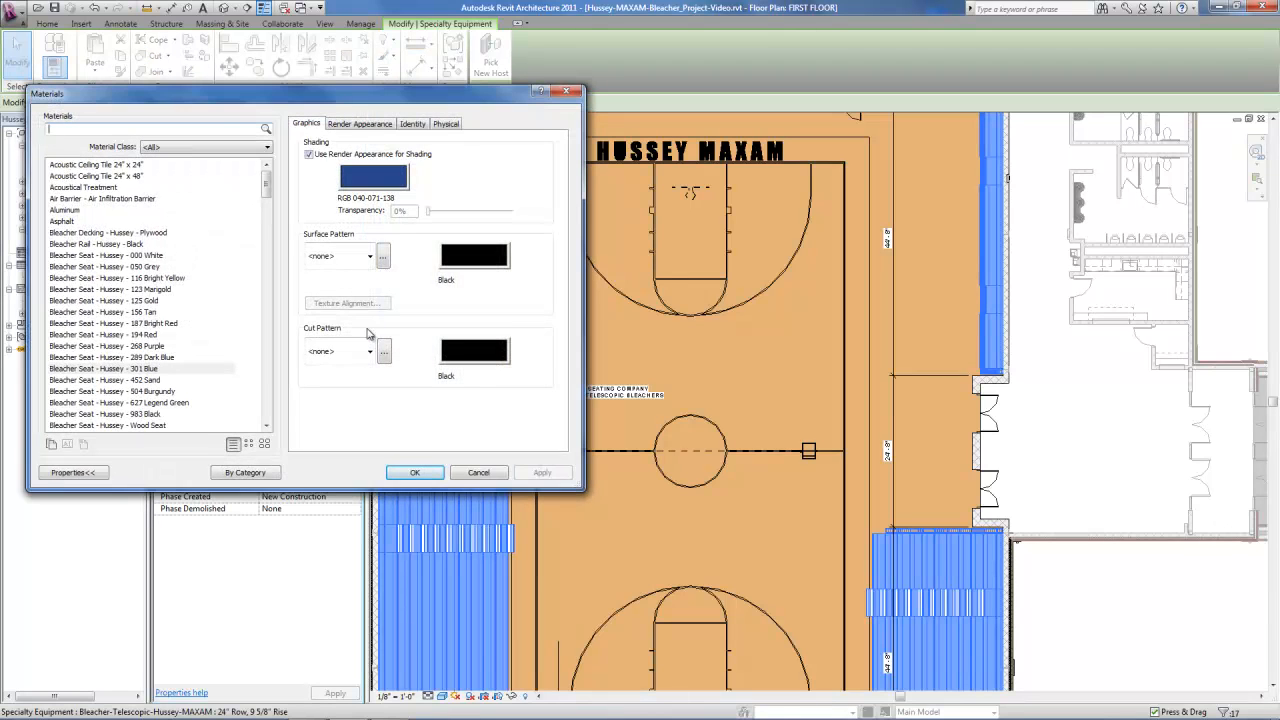
pyautogui.moveTo(266, 186); pyautogui.dragTo(267, 195)
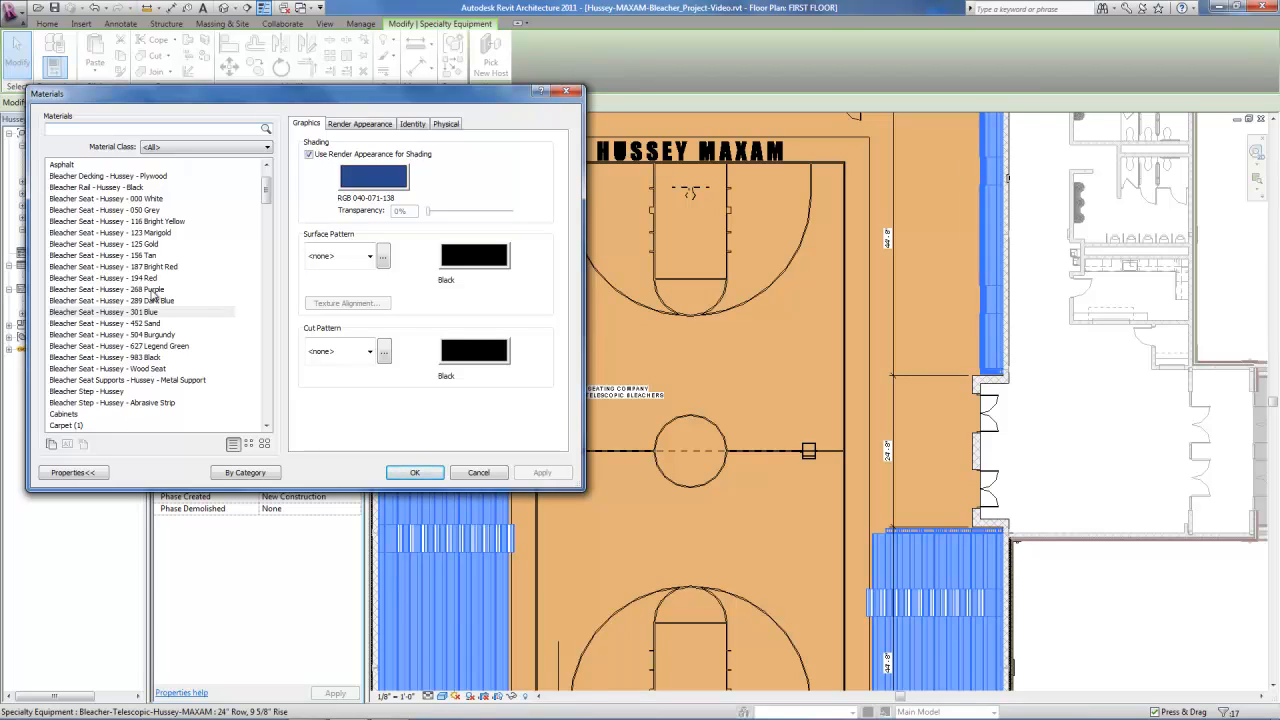
pyautogui.click(160, 222)
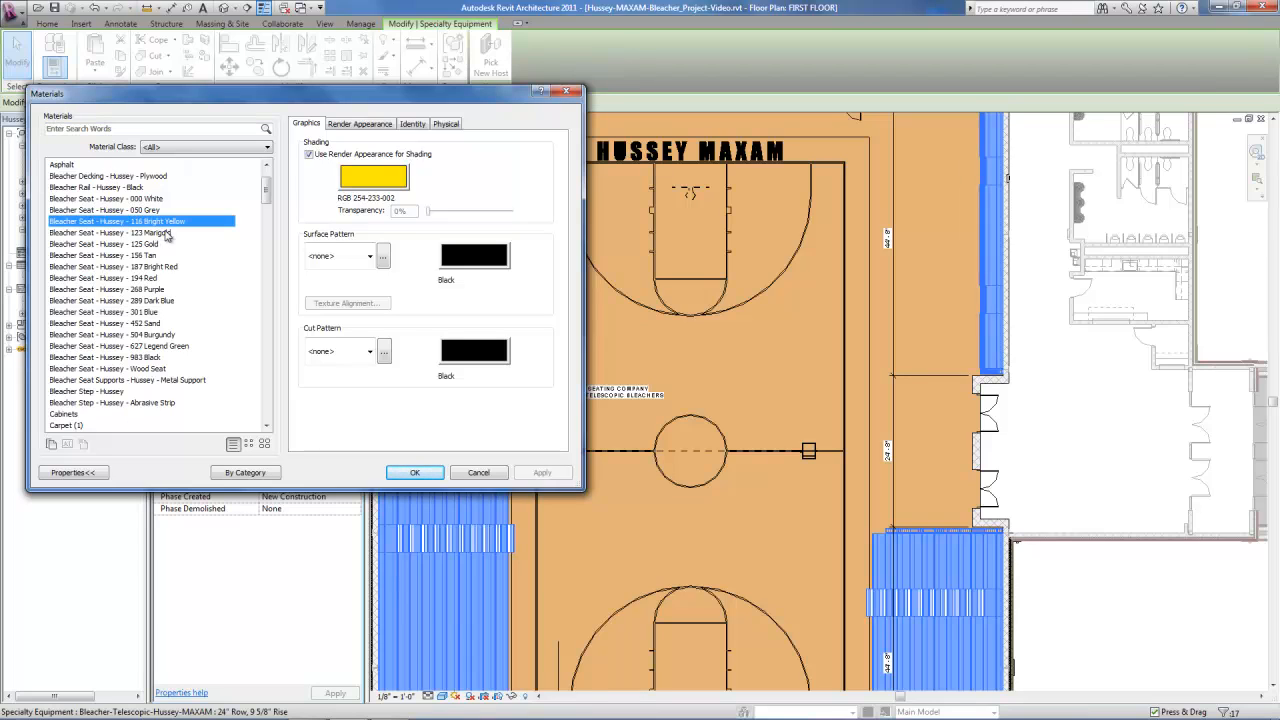
pyautogui.click(415, 474)
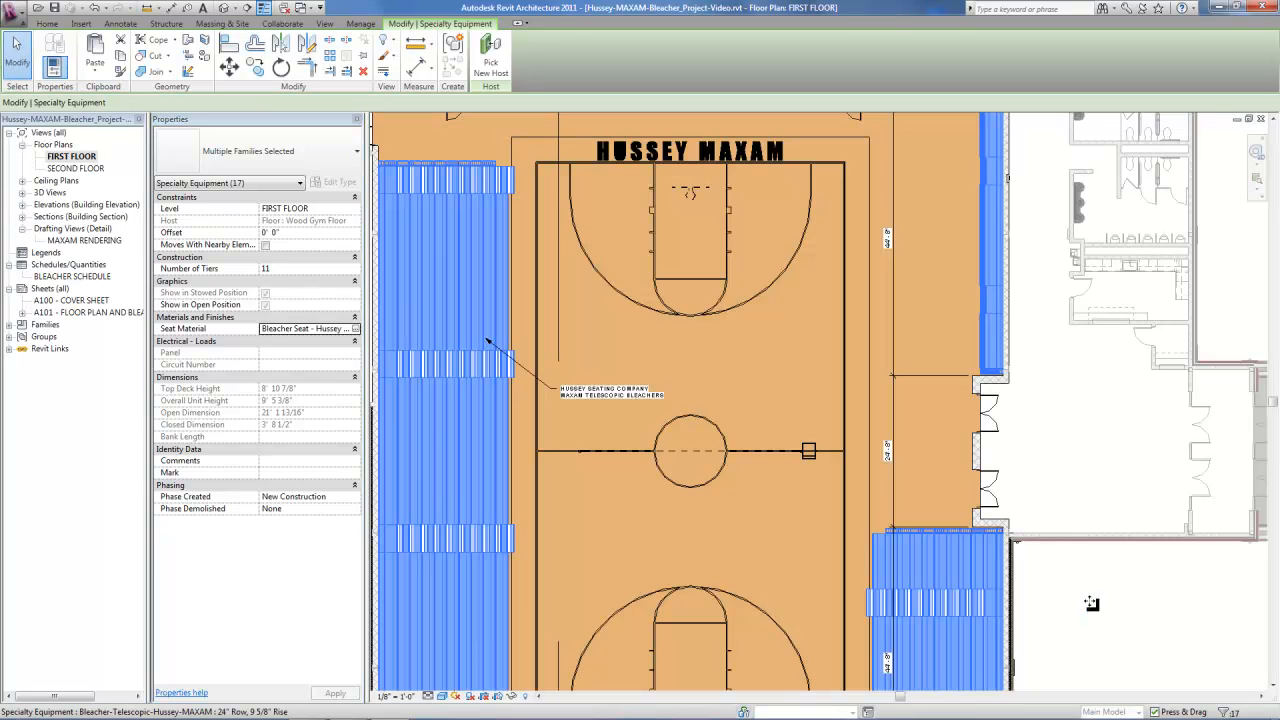
pyautogui.click(1092, 607)
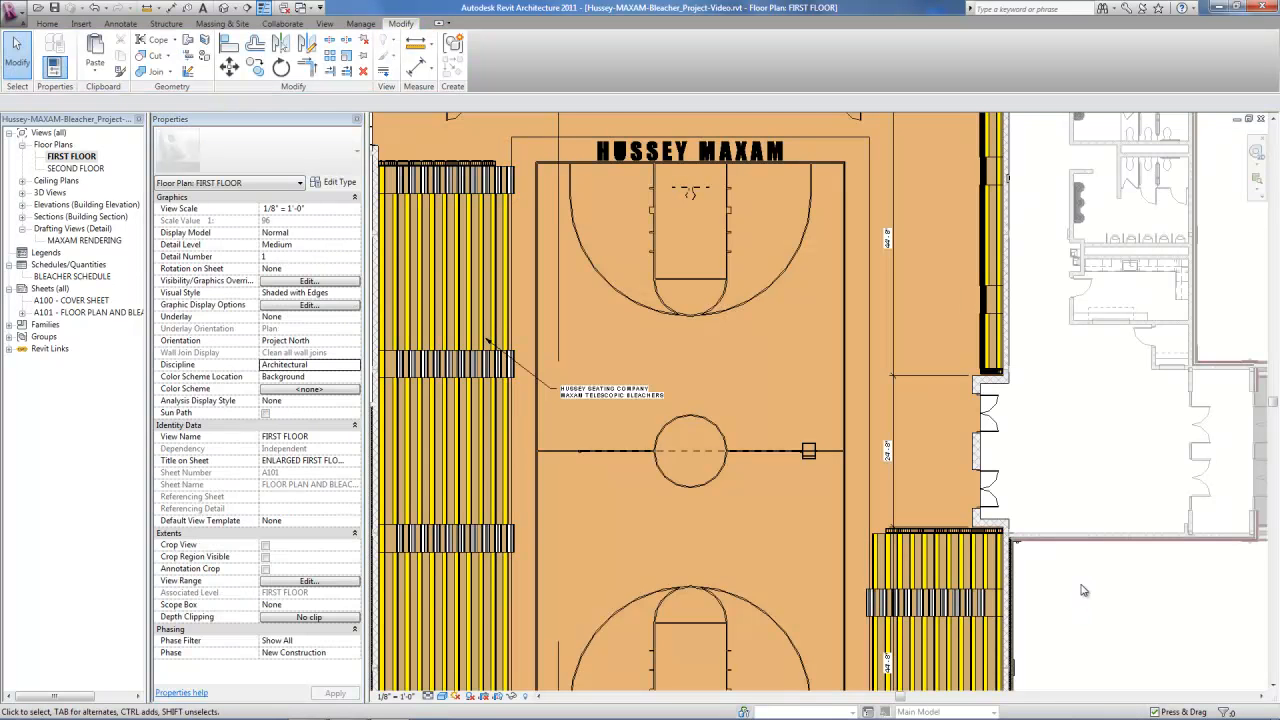
# - Open the type properties of the northernmost bleacher unit in the southern east wall bank
pyautogui.scroll(-3, 1081, 591)
pyautogui.scroll(1, 1081, 591)
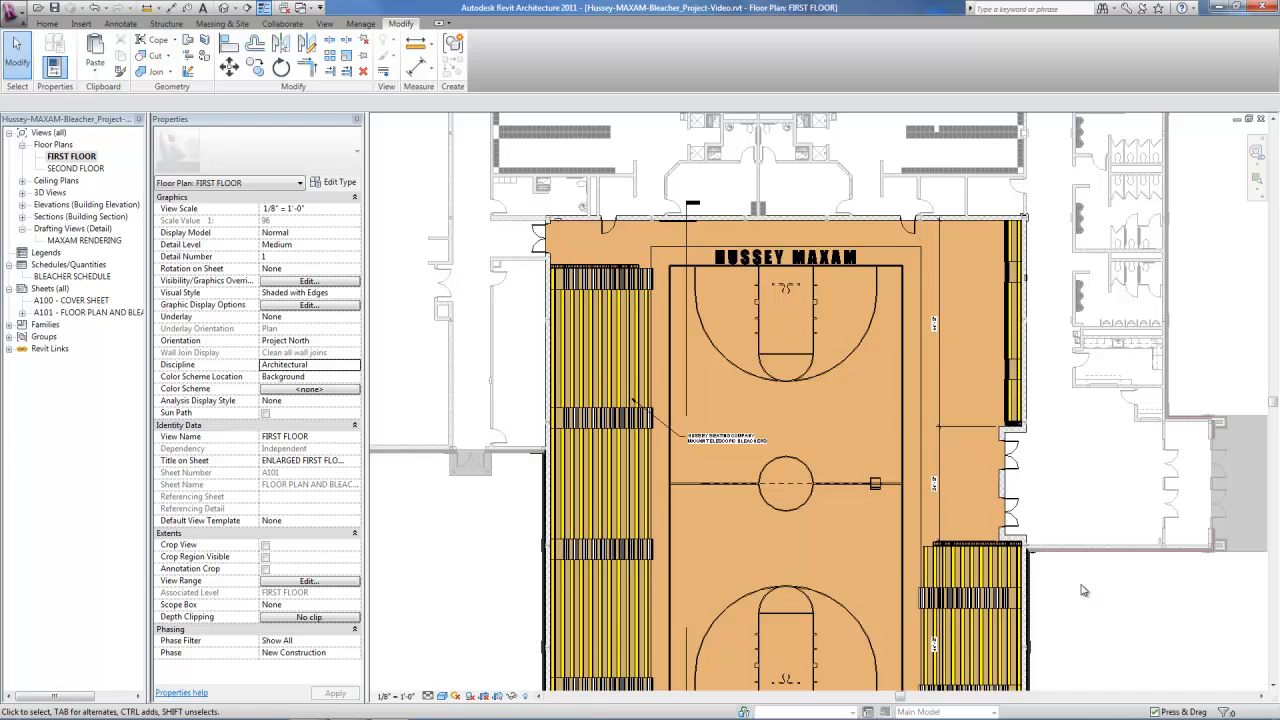
pyautogui.scroll(2, 1067, 632)
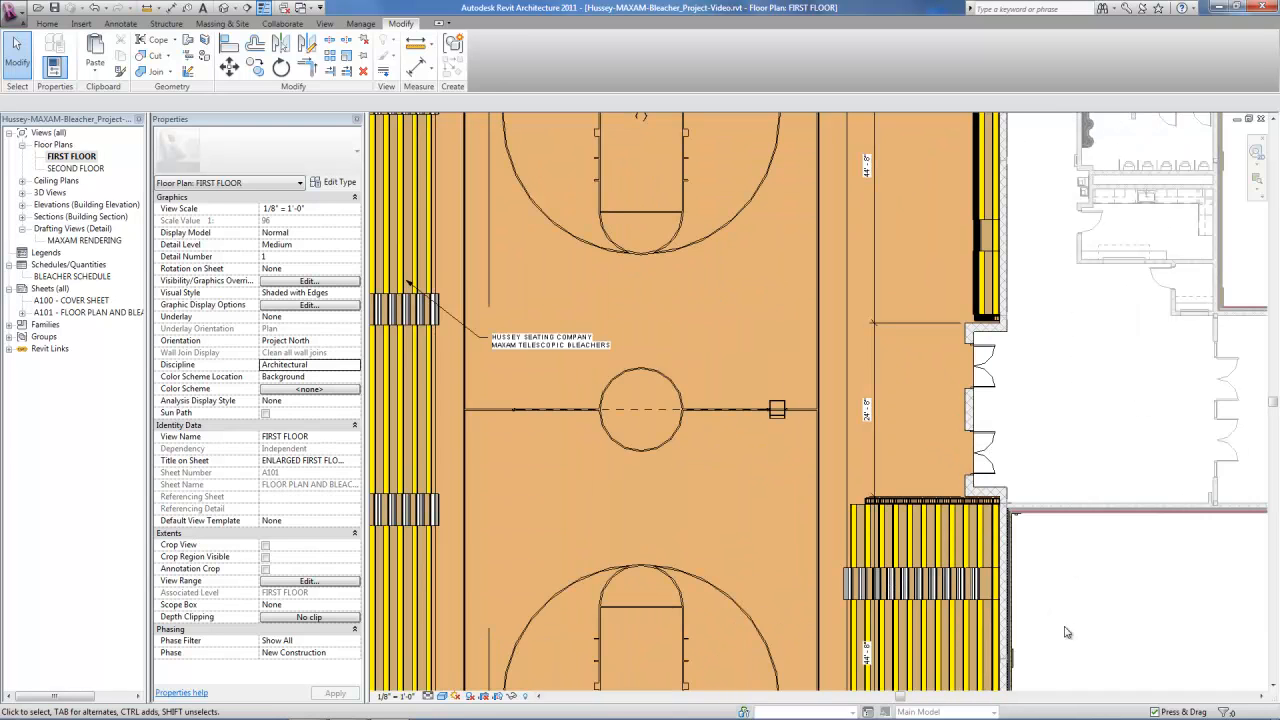
pyautogui.scroll(2, 1067, 632)
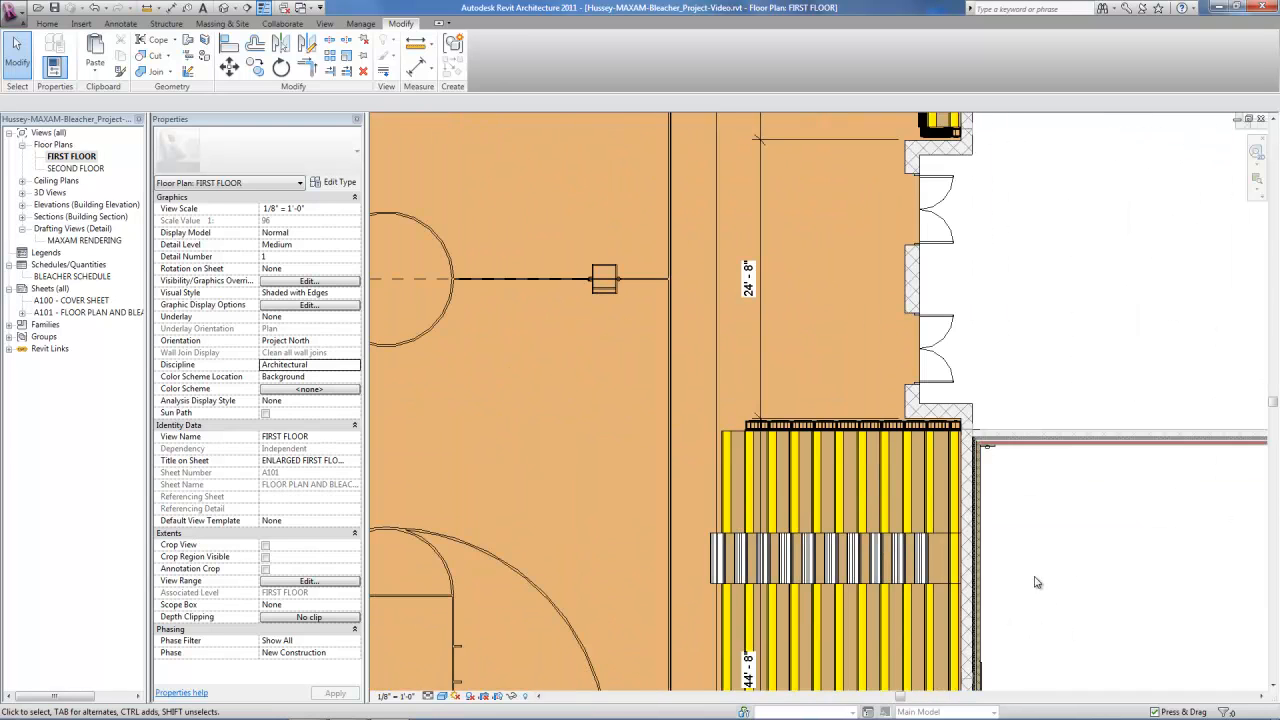
pyautogui.scroll(1, 1036, 582)
pyautogui.scroll(-2, 1036, 580)
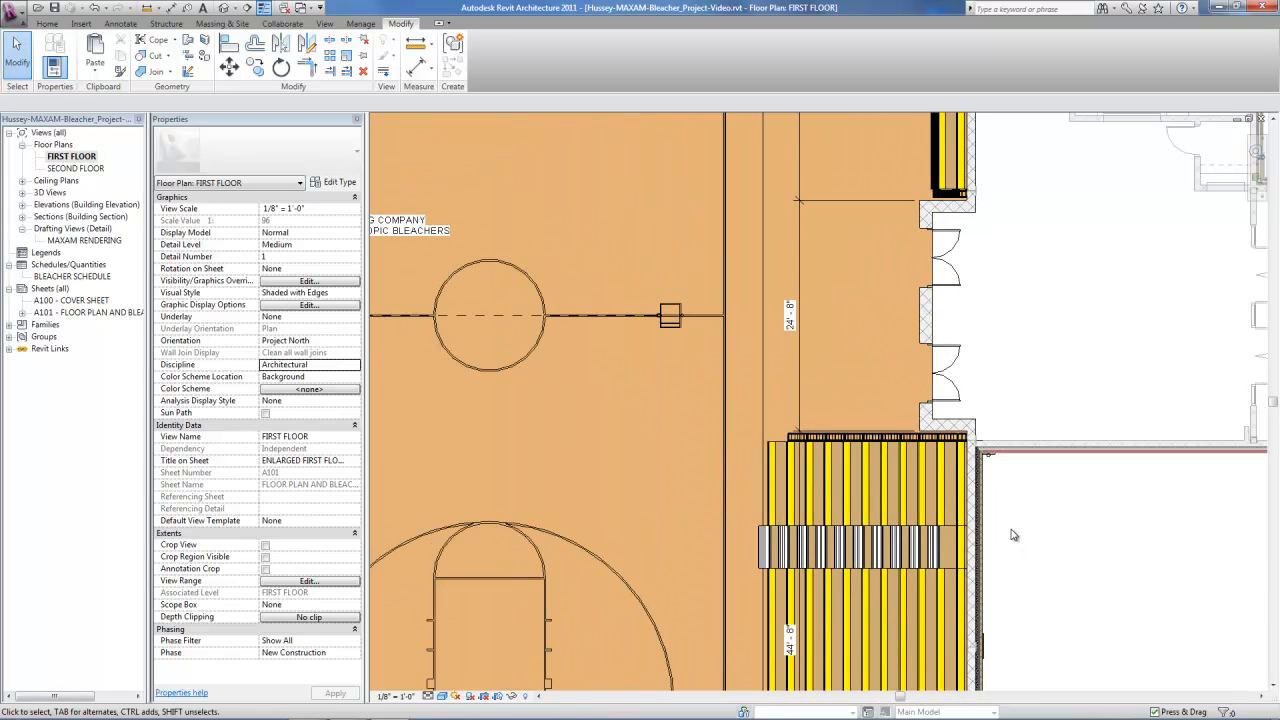
pyautogui.click(829, 480)
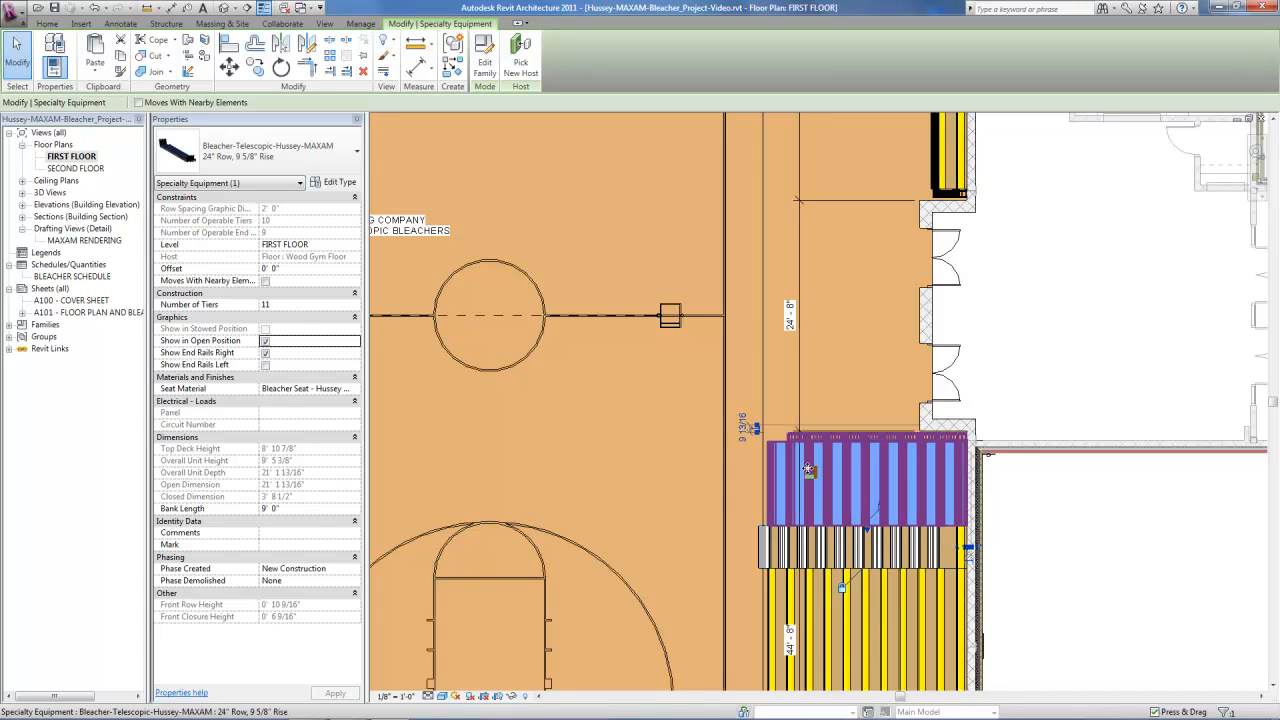
pyautogui.scroll(2, 839, 492)
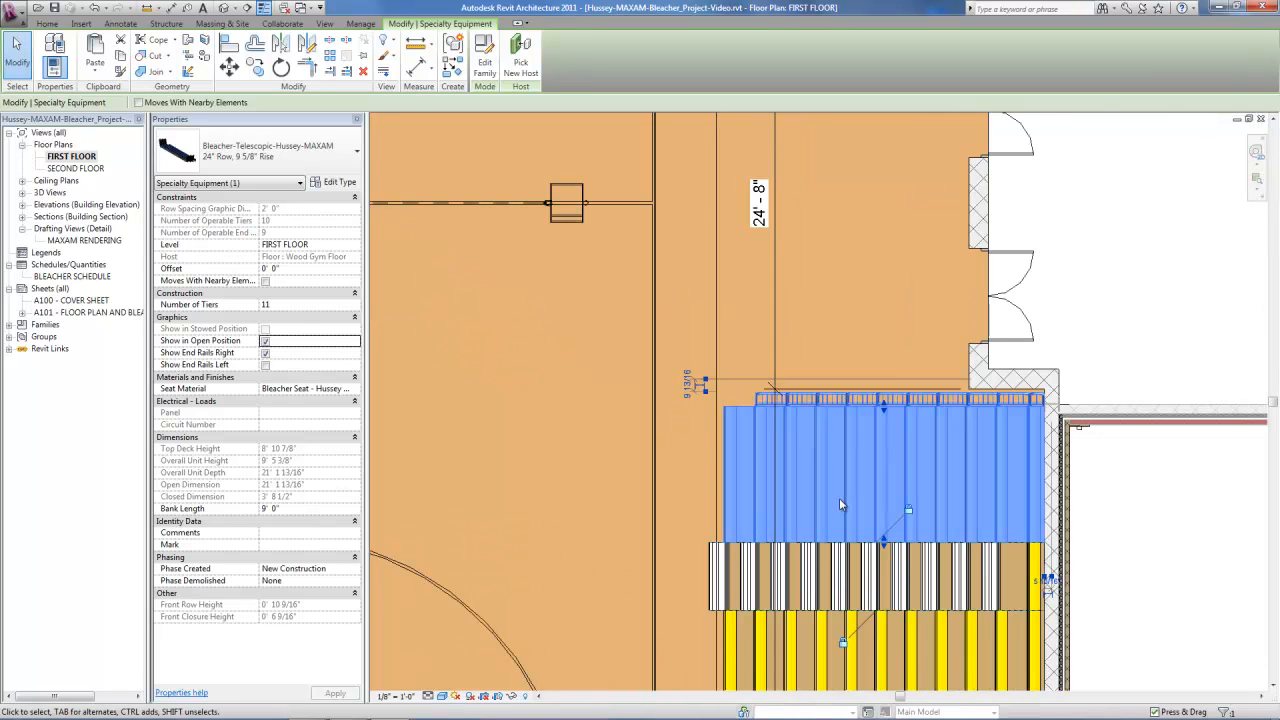
pyautogui.click(339, 184)
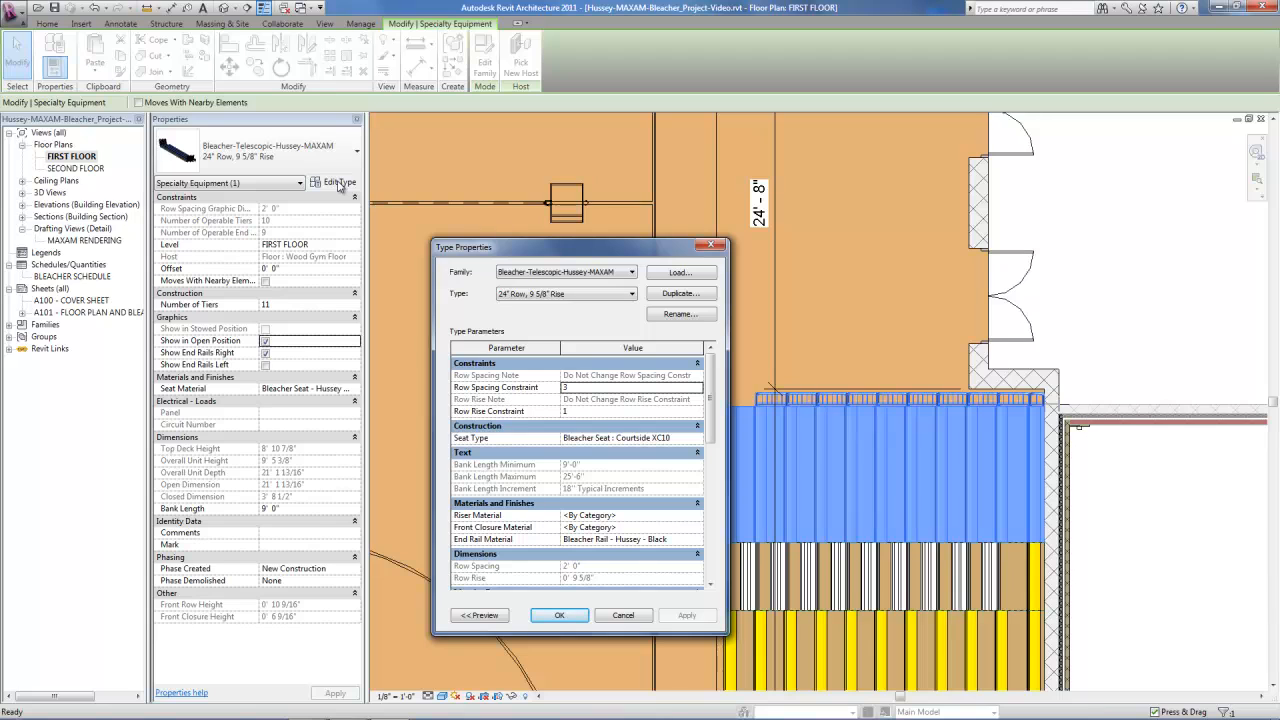
pyautogui.moveTo(522, 248); pyautogui.dragTo(472, 122)
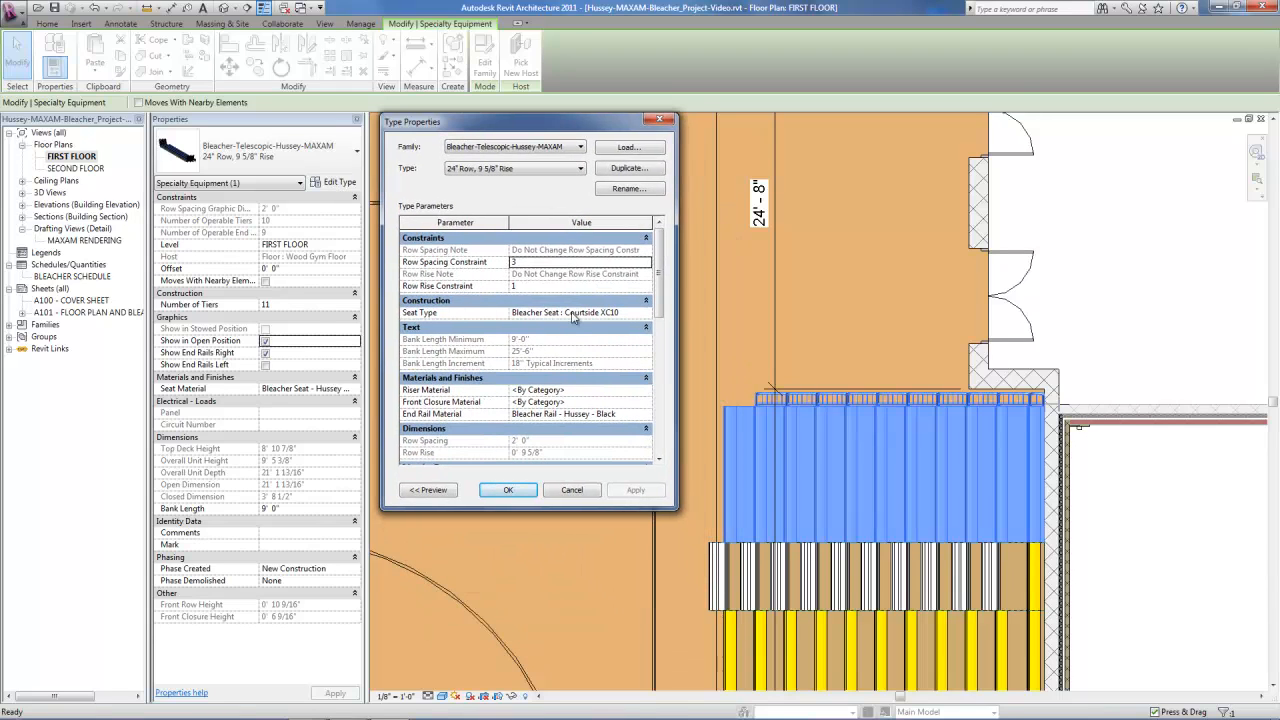
# - Set the bleacher type's Seat Type to Bleacher Seat : CourtSide XC12
pyautogui.click(452, 238)
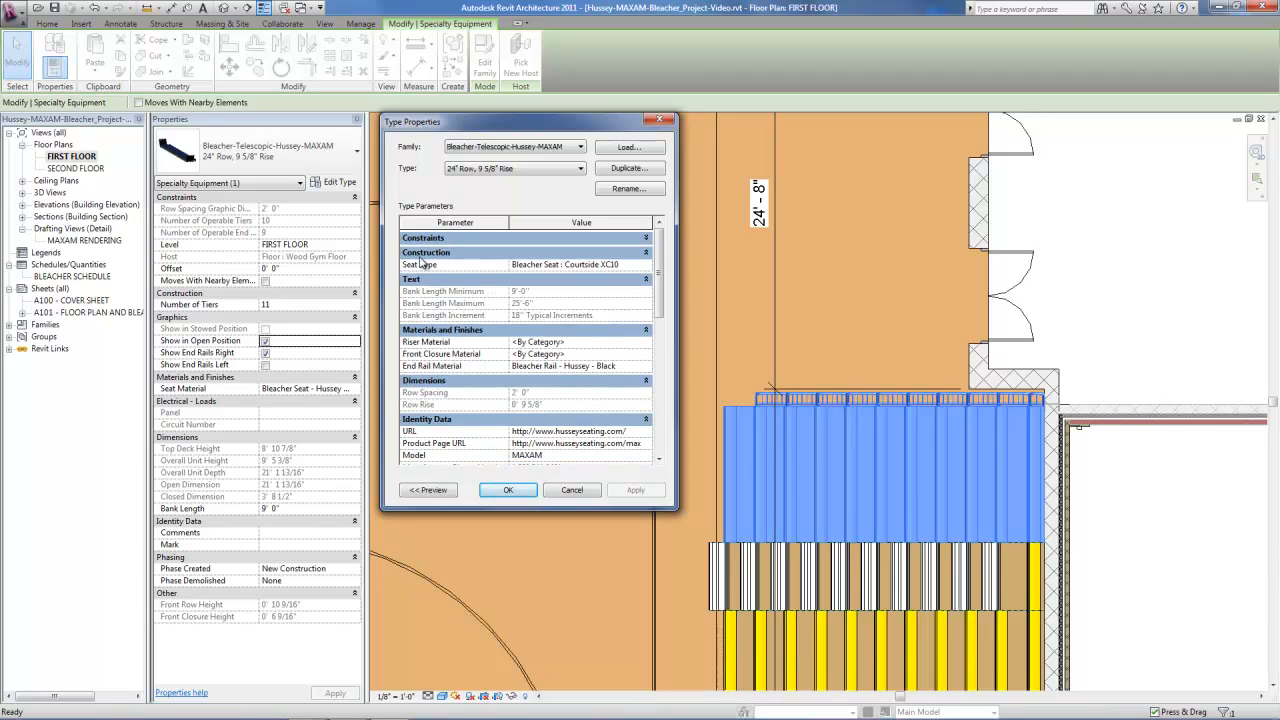
pyautogui.click(621, 266)
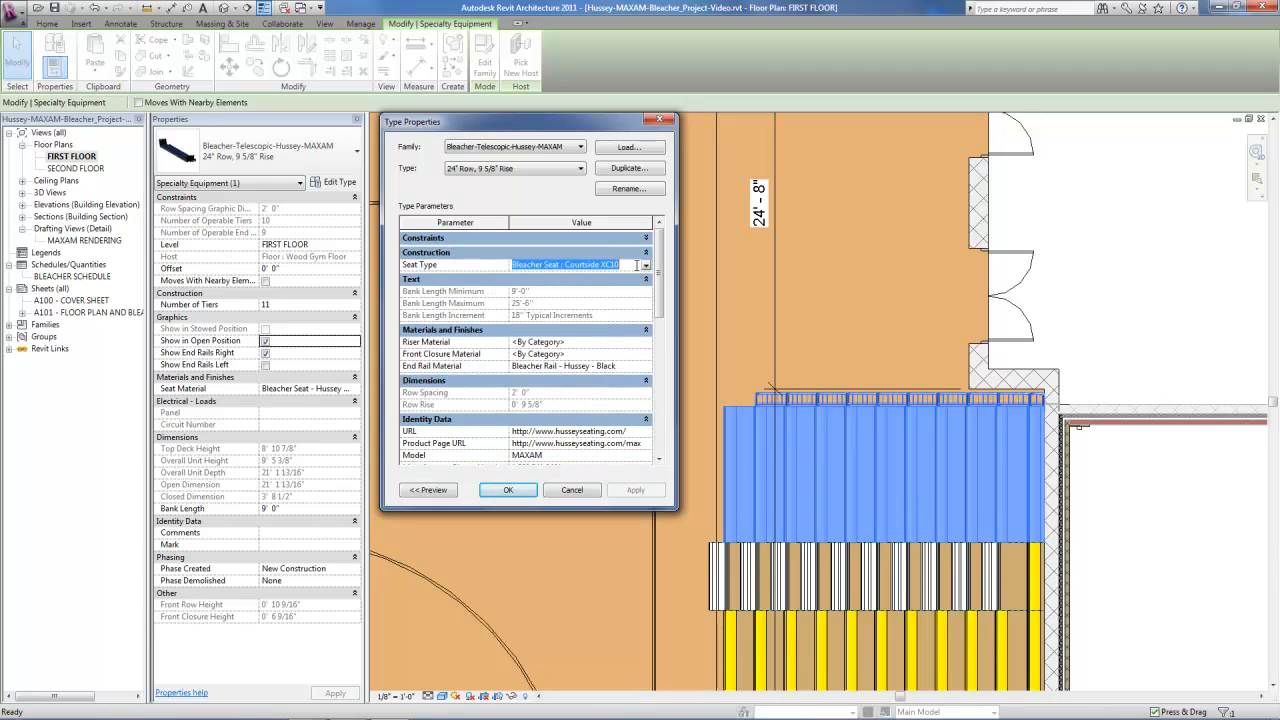
pyautogui.click(646, 265)
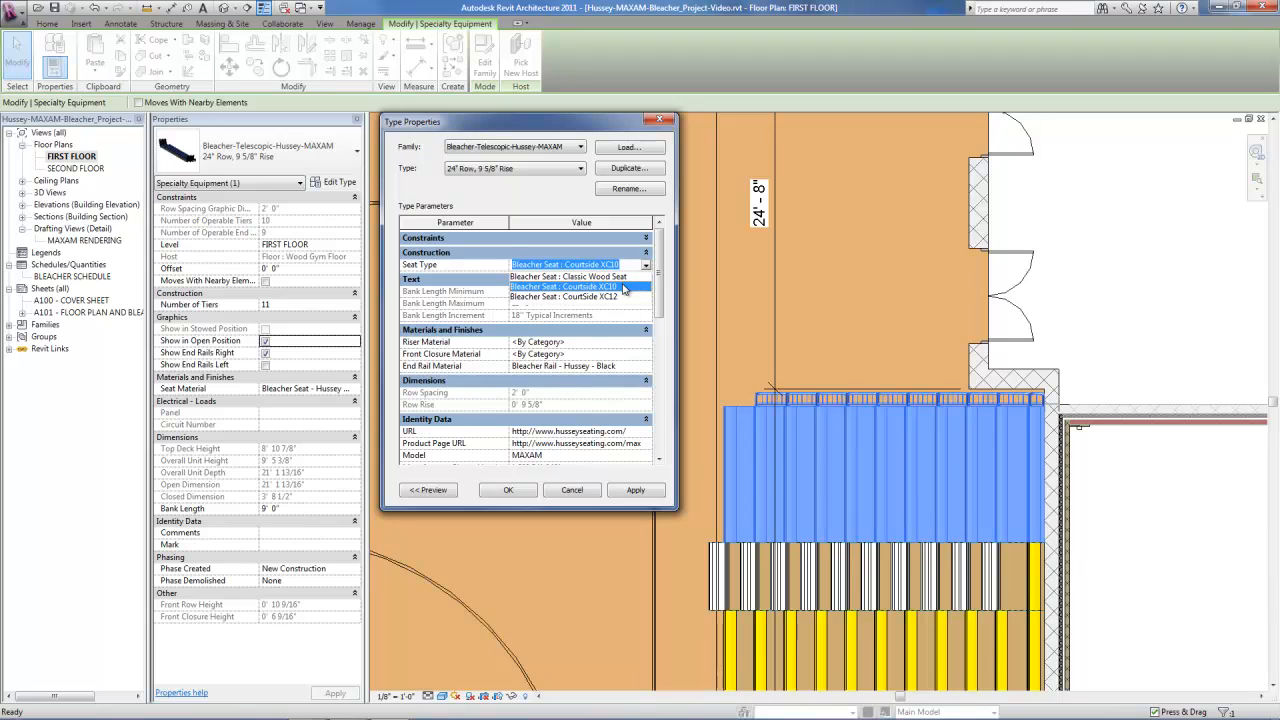
pyautogui.click(617, 297)
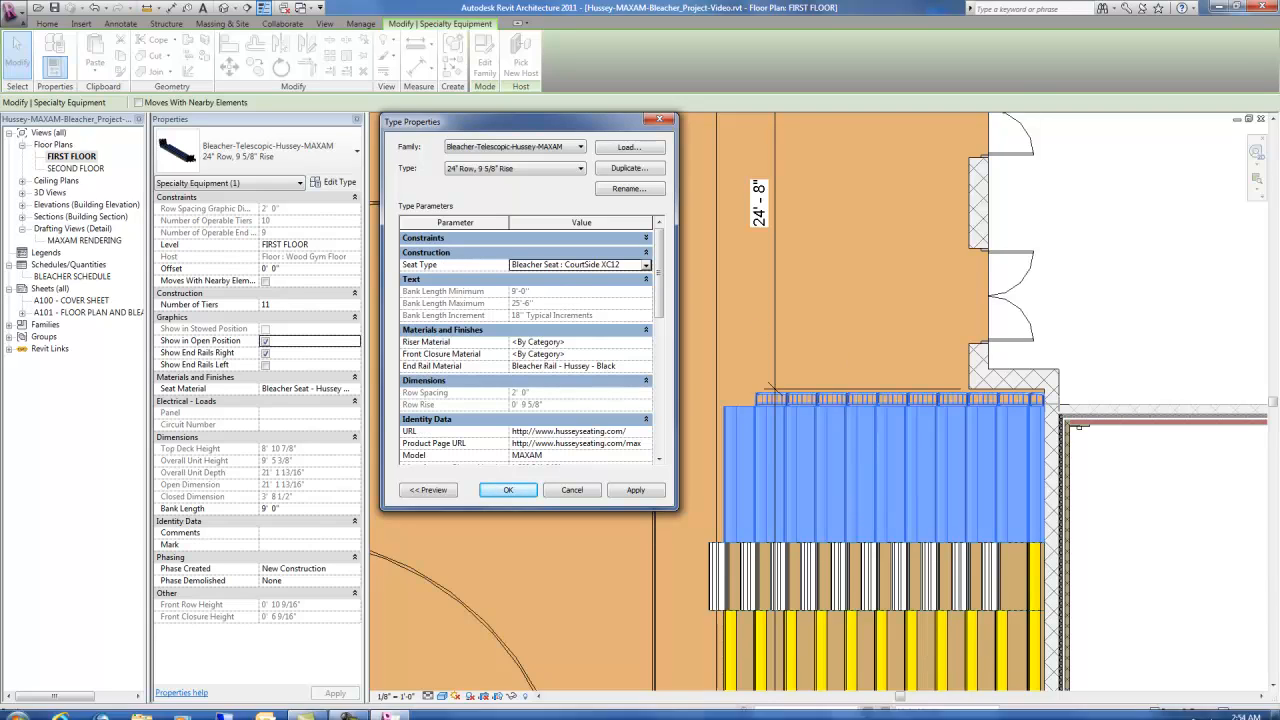
pyautogui.click(524, 491)
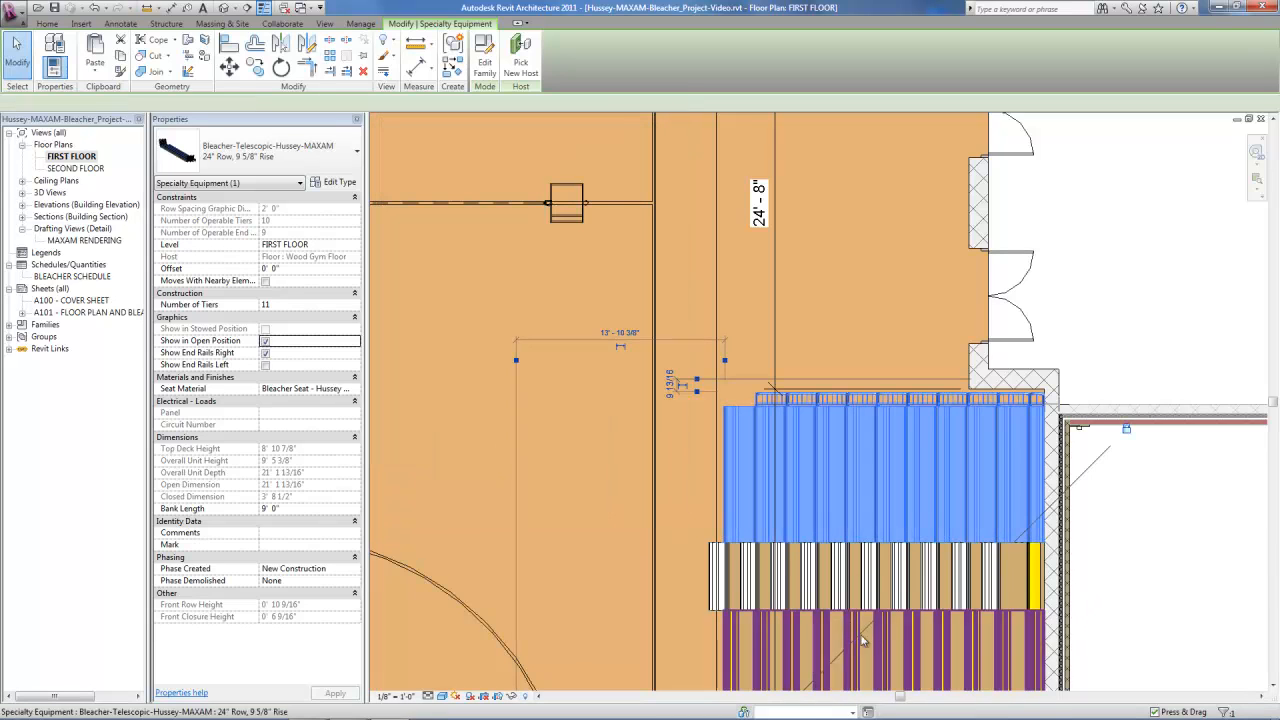
pyautogui.click(1165, 572)
# - Set the Seat Type to Bleacher Seat : CourtSide XC12 for the aisle type, using the southern east bank's northern aisle unit
pyautogui.click(1036, 574)
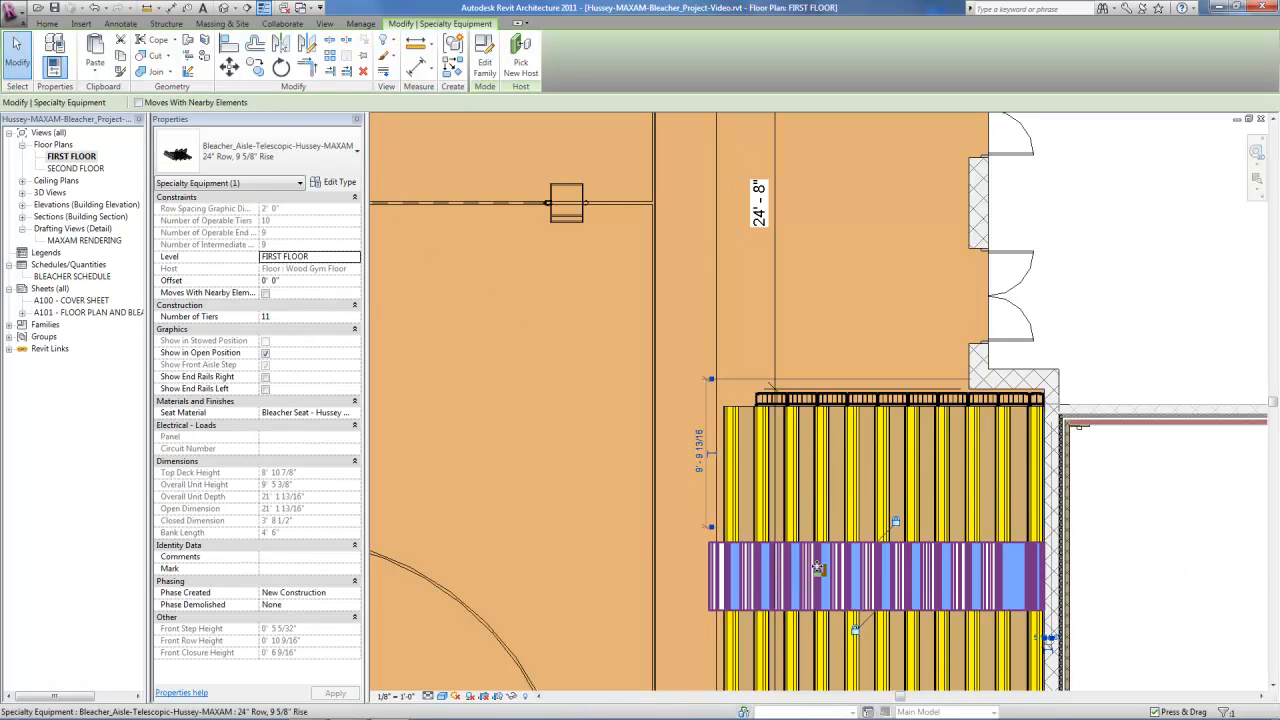
pyautogui.scroll(-2, 862, 169)
pyautogui.scroll(2, 926, 708)
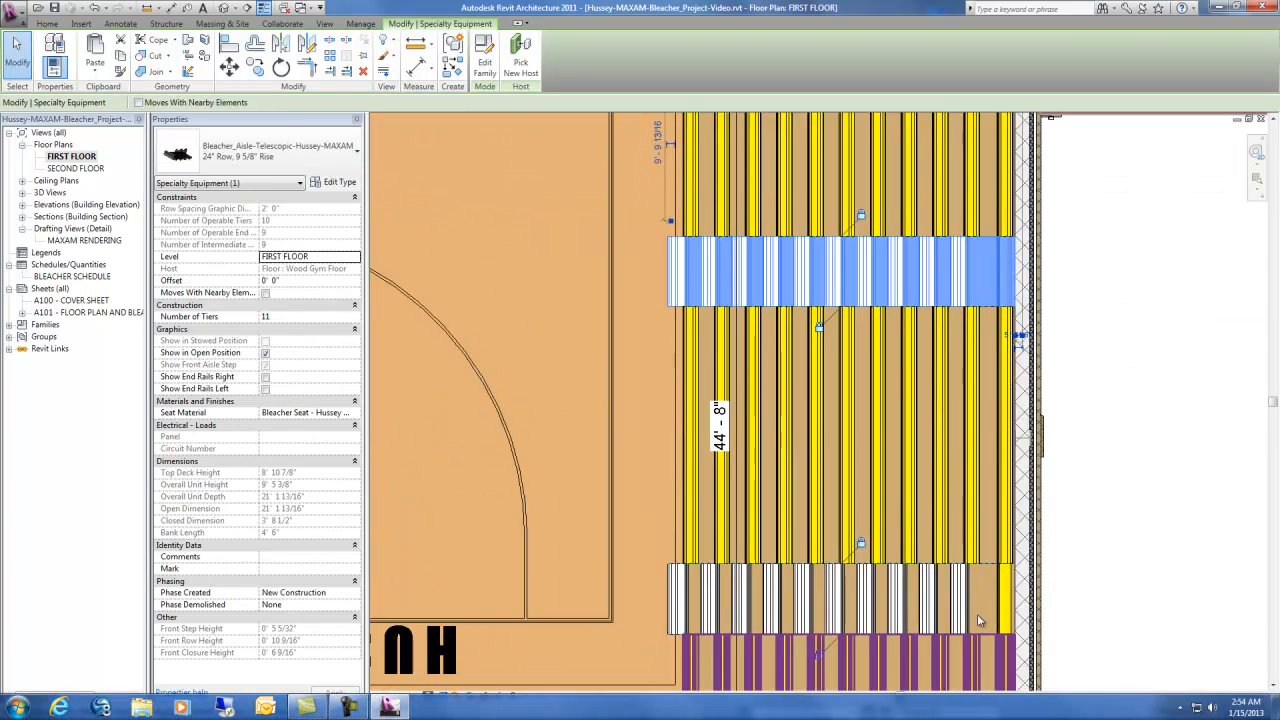
pyautogui.click(335, 181)
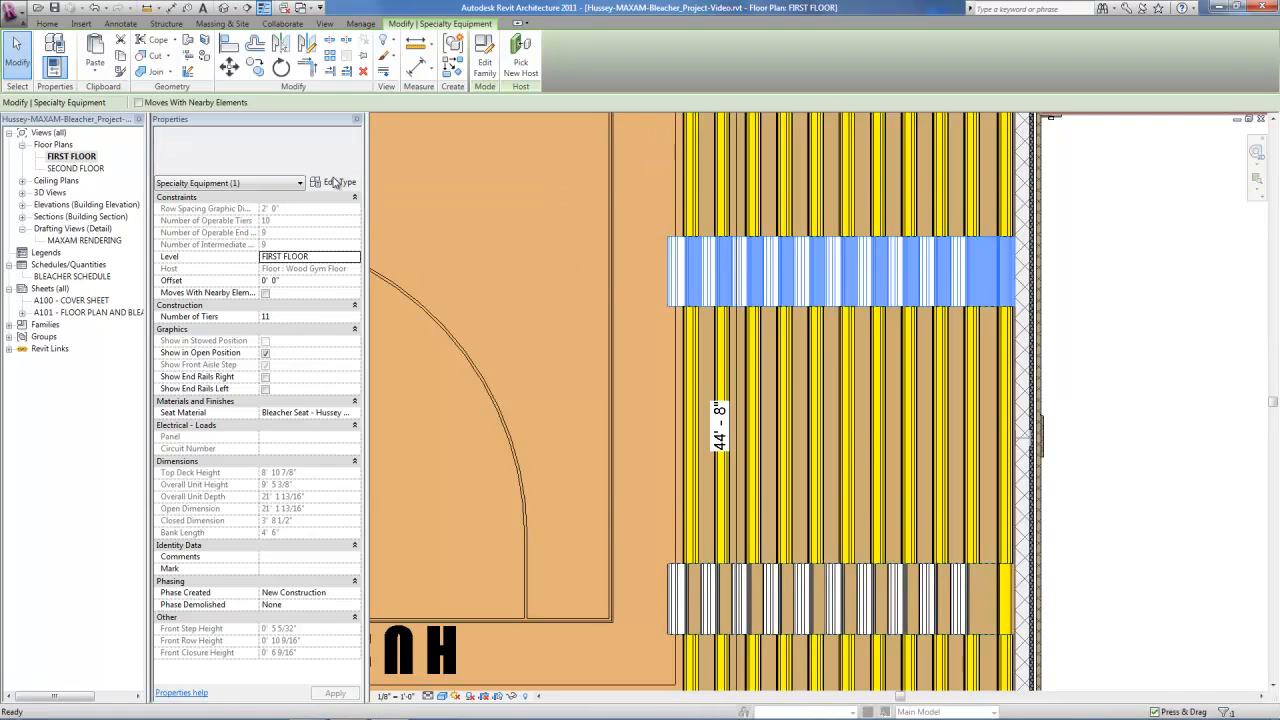
pyautogui.click(630, 316)
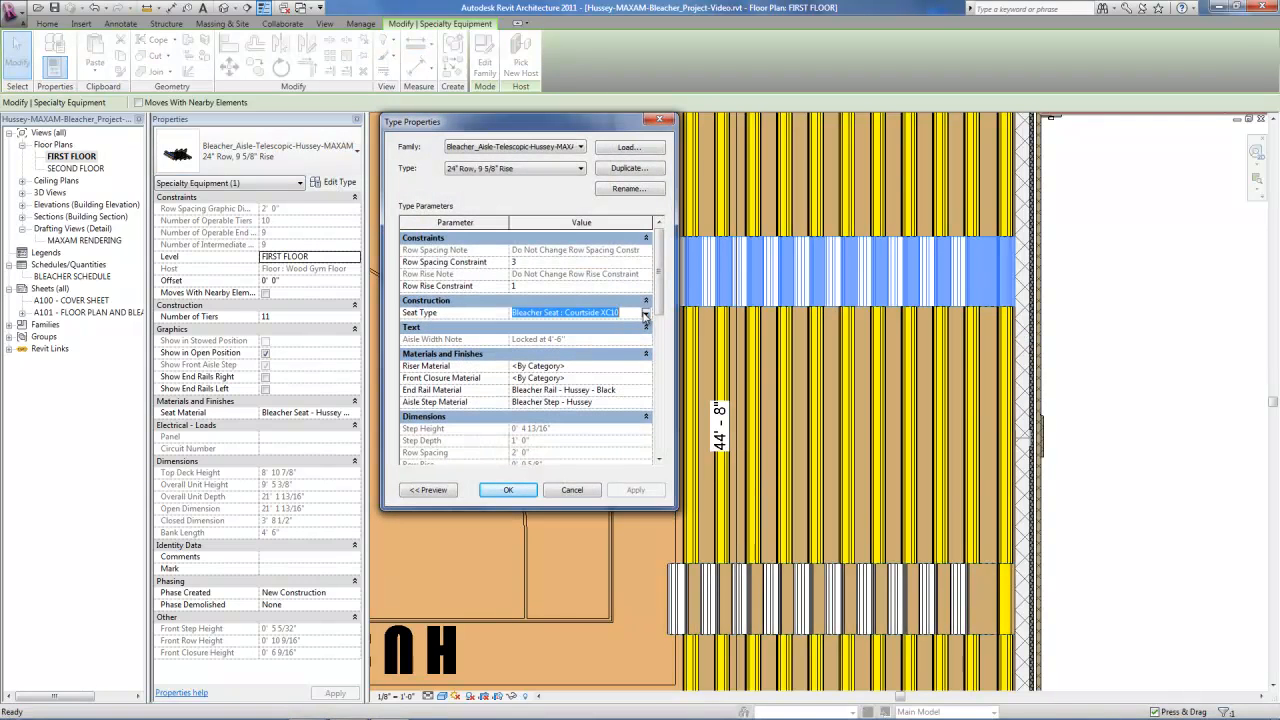
pyautogui.click(646, 313)
pyautogui.click(565, 343)
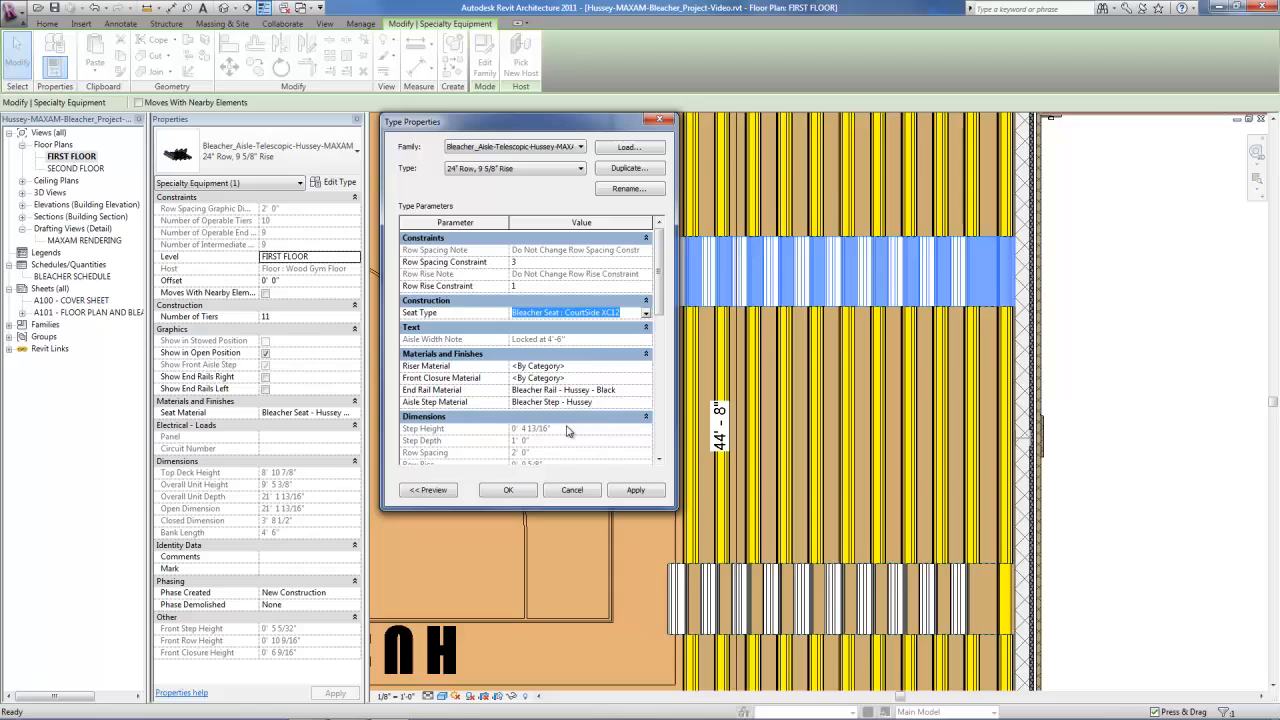
pyautogui.click(508, 490)
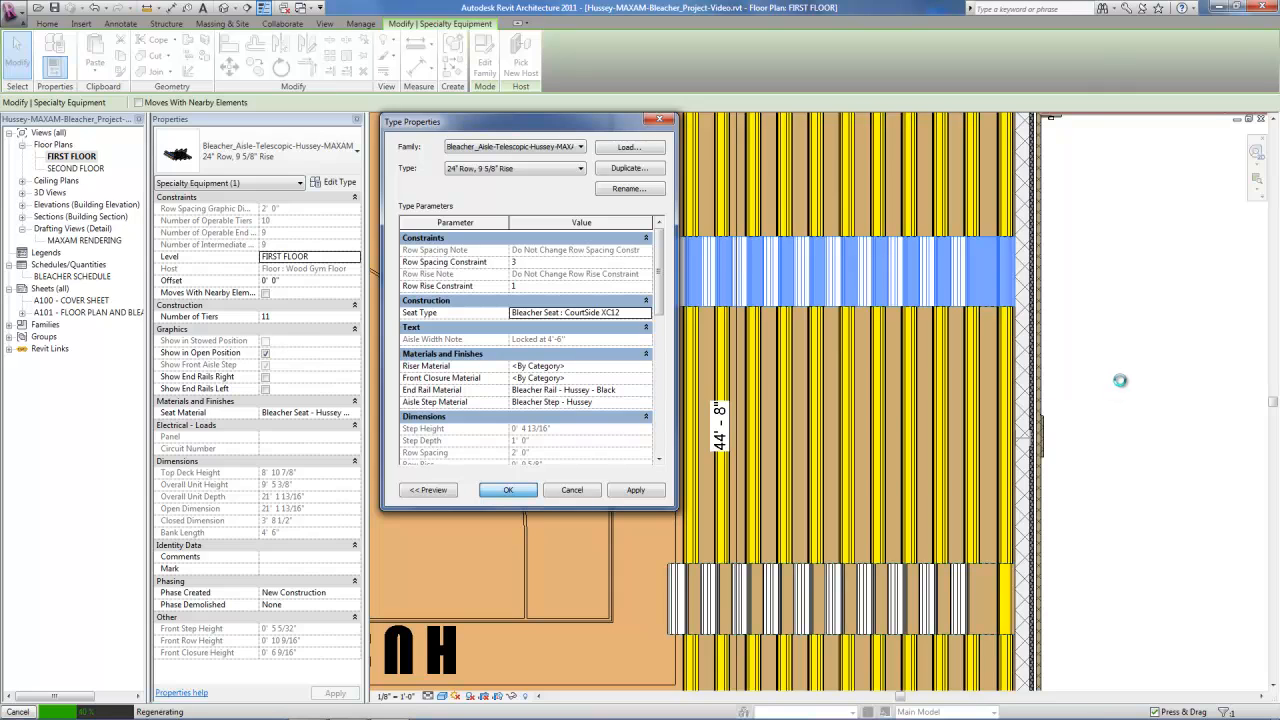
pyautogui.click(1137, 315)
# - Switch the first floor plan's visual style to Hidden Line
pyautogui.scroll(-5, 1090, 410)
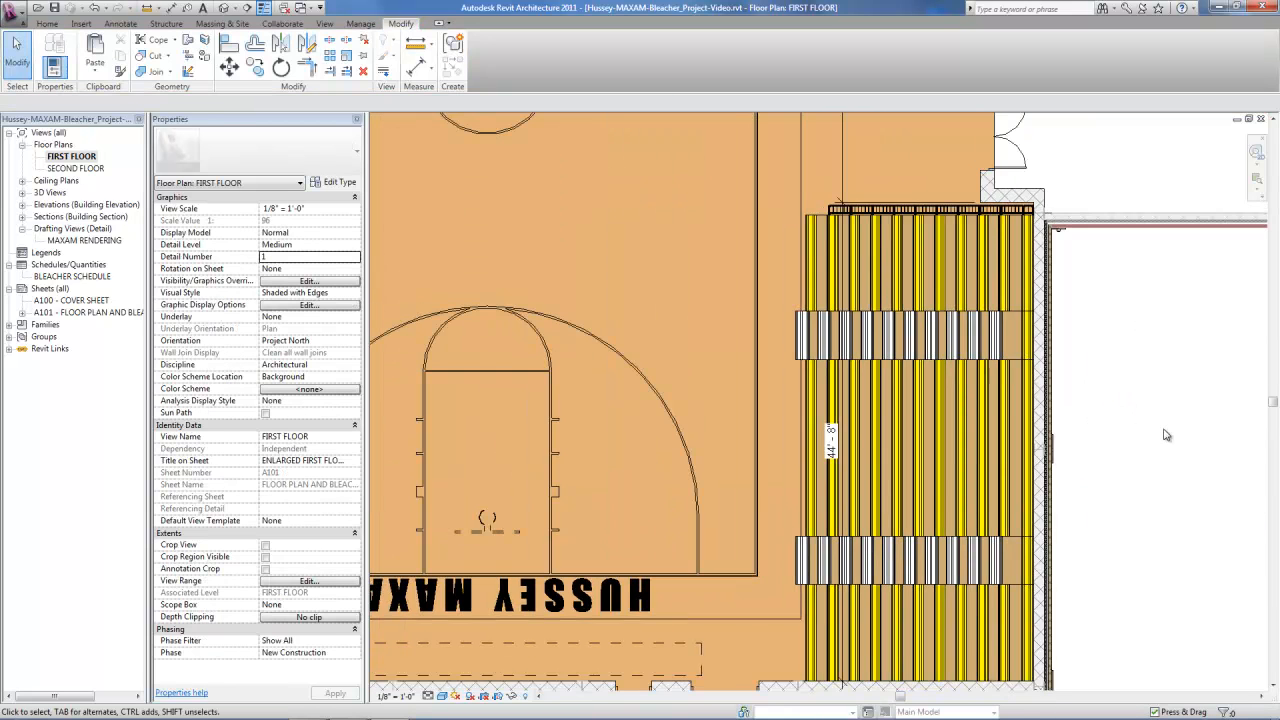
pyautogui.scroll(-1, 1166, 435)
pyautogui.press('h')
pyautogui.press('l')
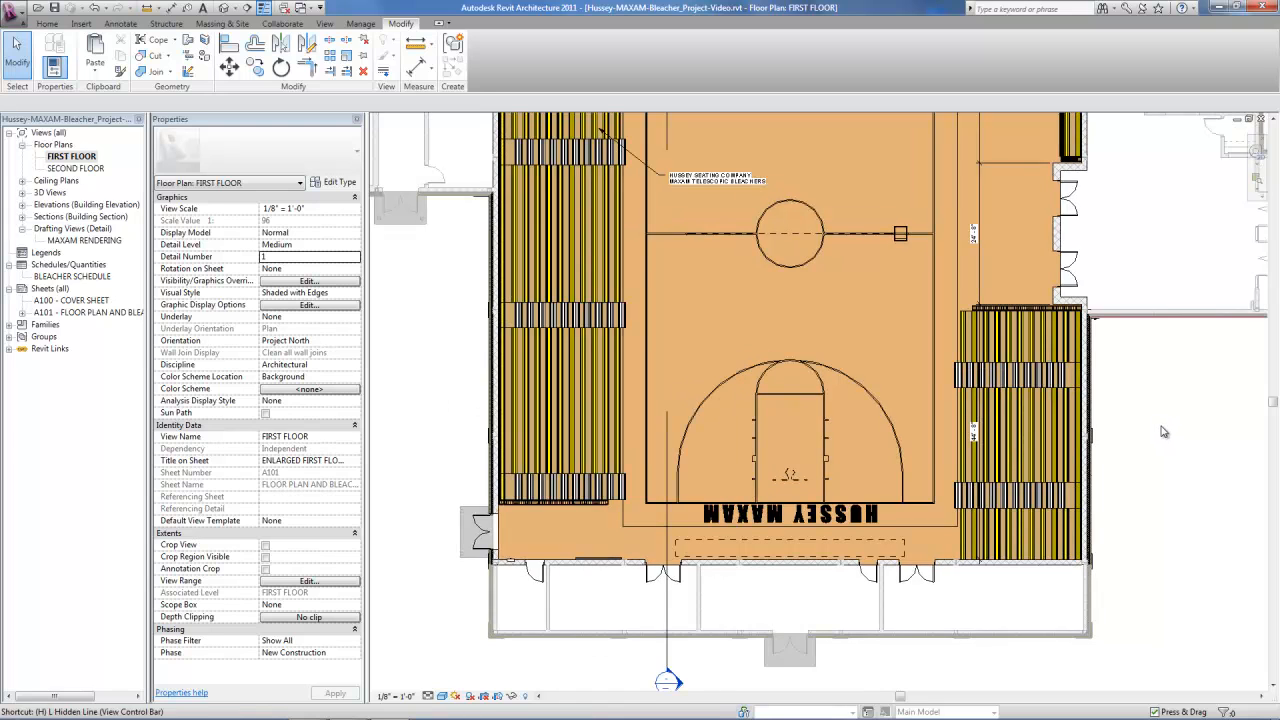
# - Cut a horizontal building section across the gym through the west bleachers and the southern east bank, and open its view
pyautogui.scroll(-1, 1129, 626)
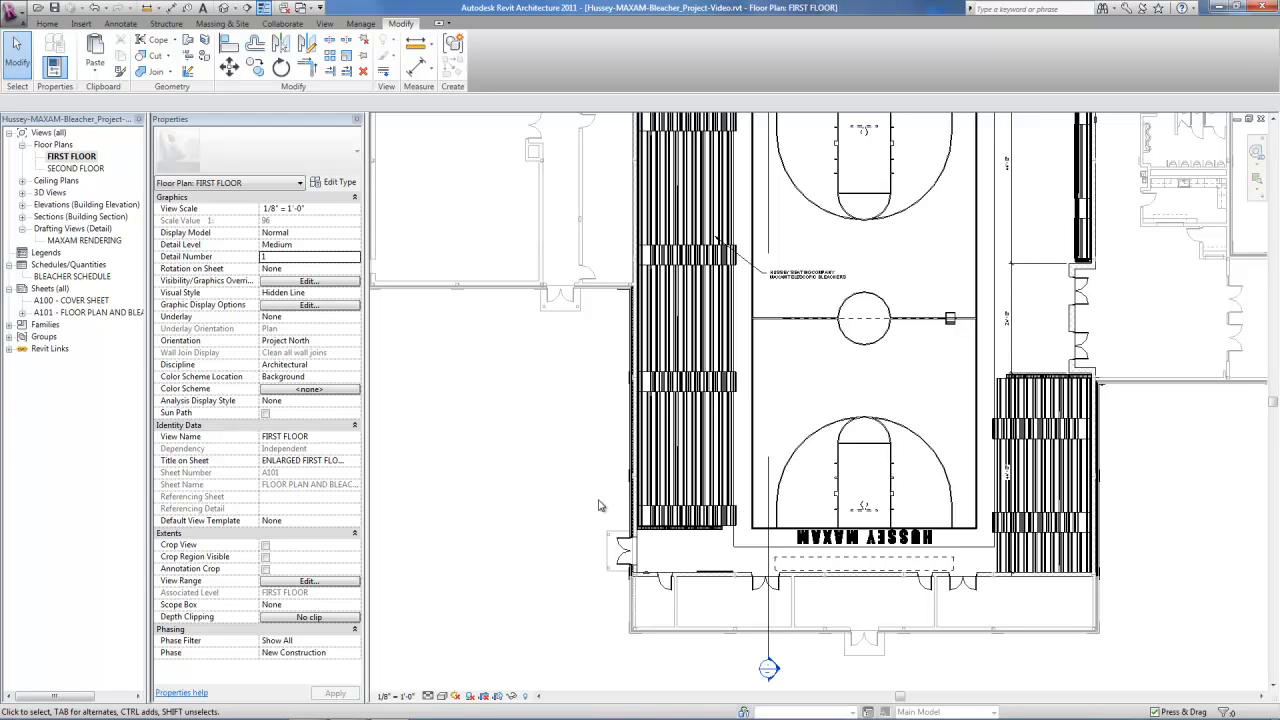
pyautogui.moveTo(1167, 430); pyautogui.dragTo(1066, 523, button='middle')
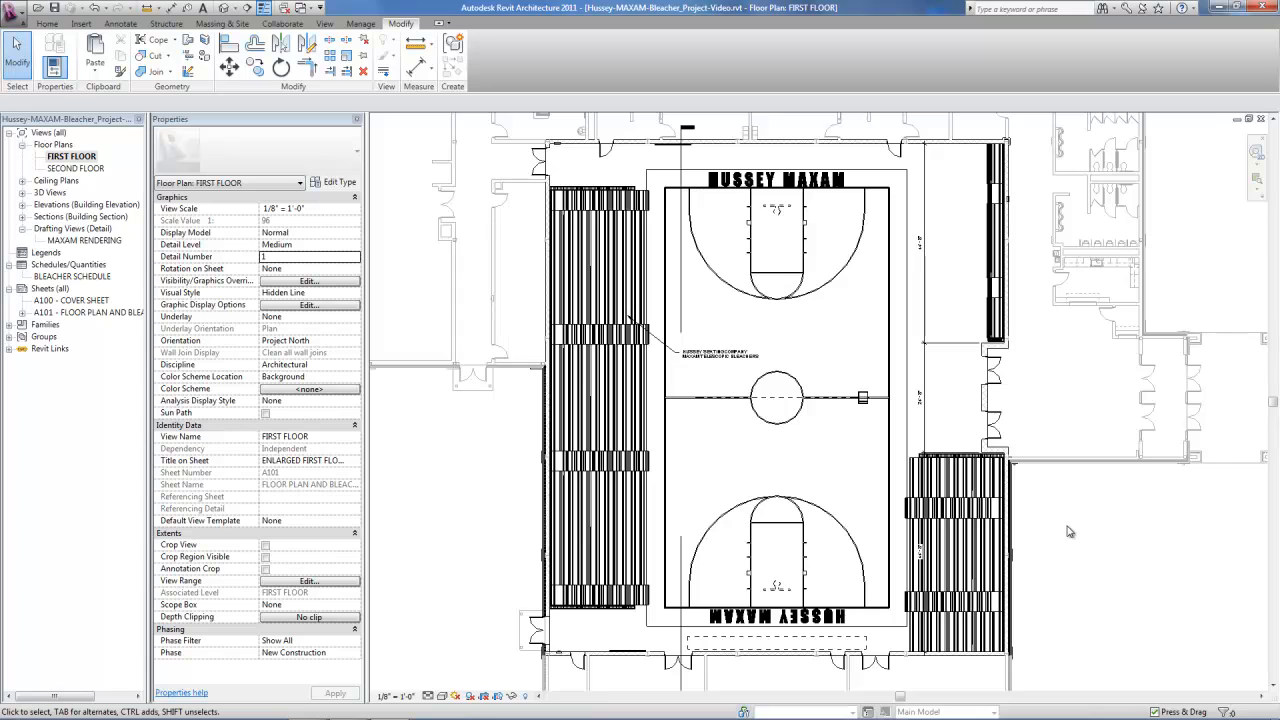
pyautogui.press('s')
pyautogui.press('e')
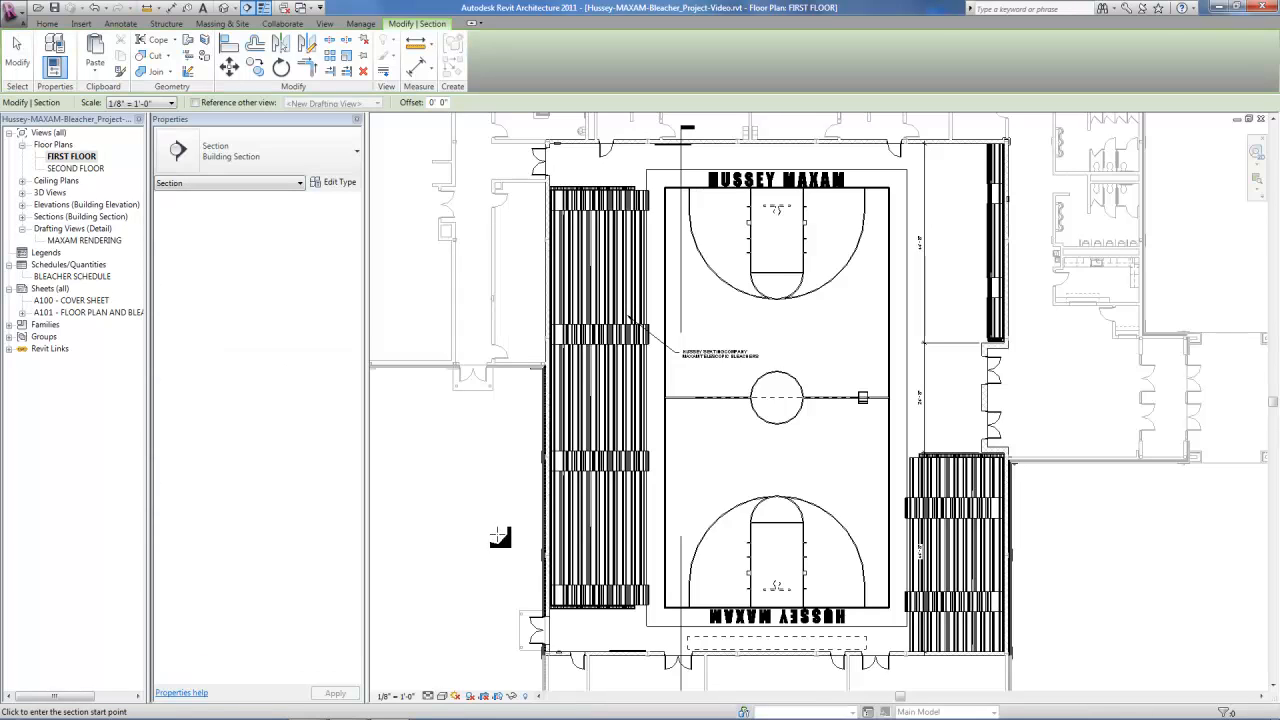
pyautogui.click(497, 528)
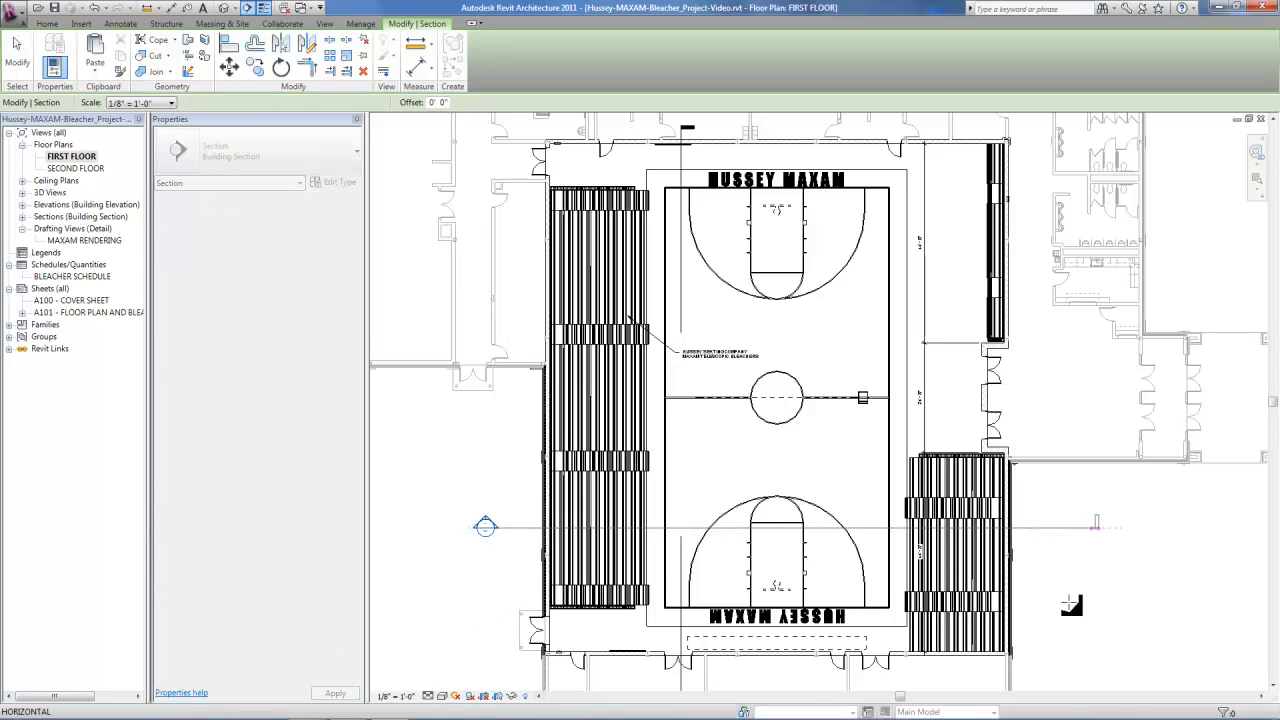
pyautogui.click(1095, 527)
pyautogui.click(463, 505)
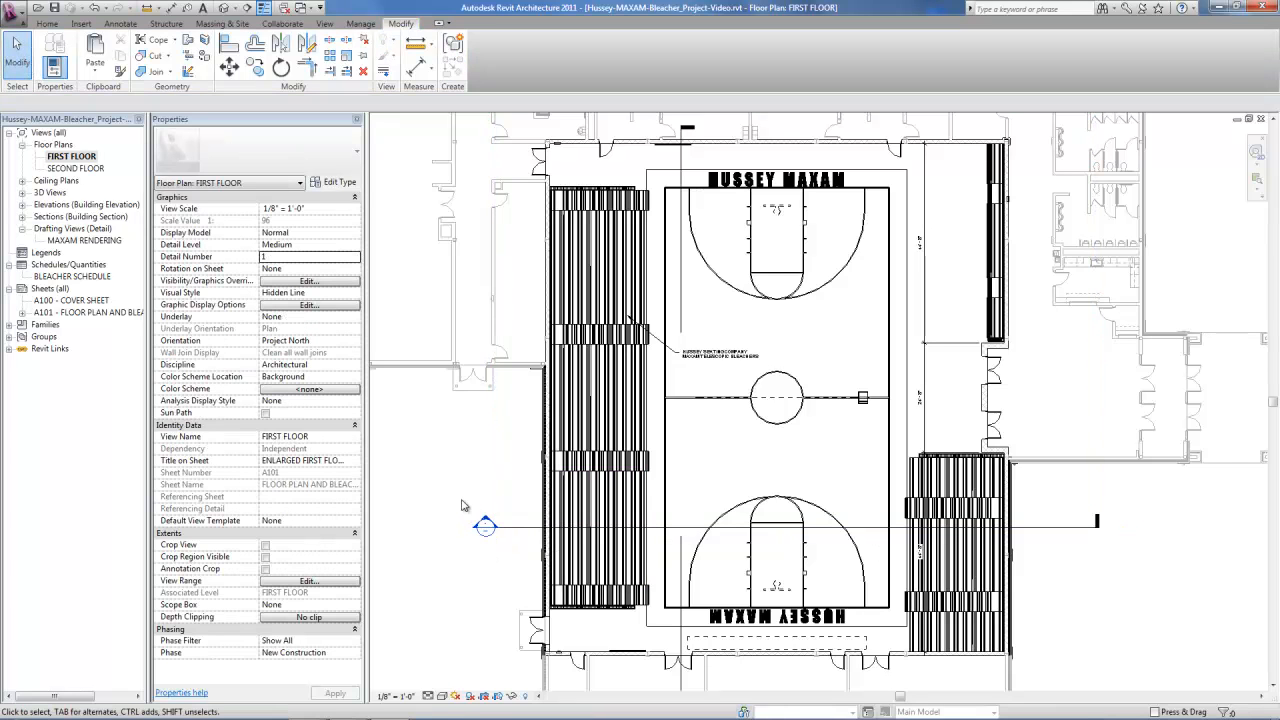
pyautogui.doubleClick(485, 524)
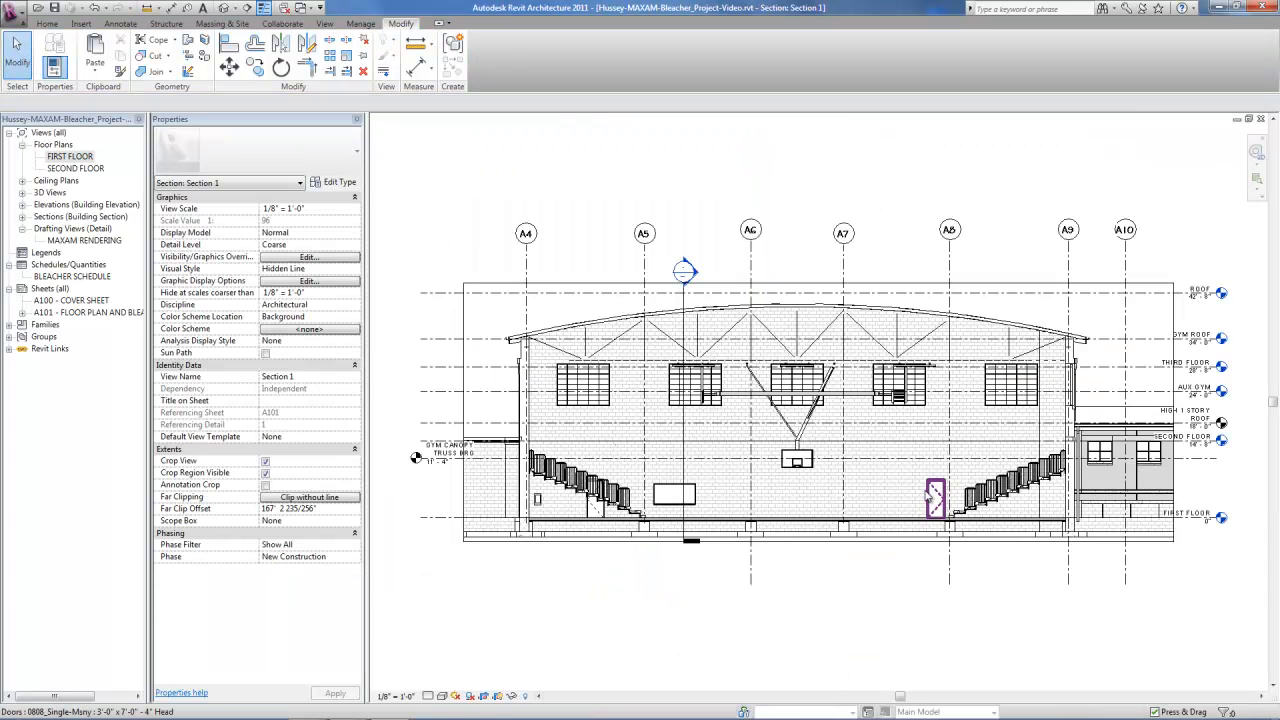
# - Set the section view's Far Clip Offset to 35' 0" and its detail level to Fine
pyautogui.click(332, 510)
pyautogui.write("35' 0")
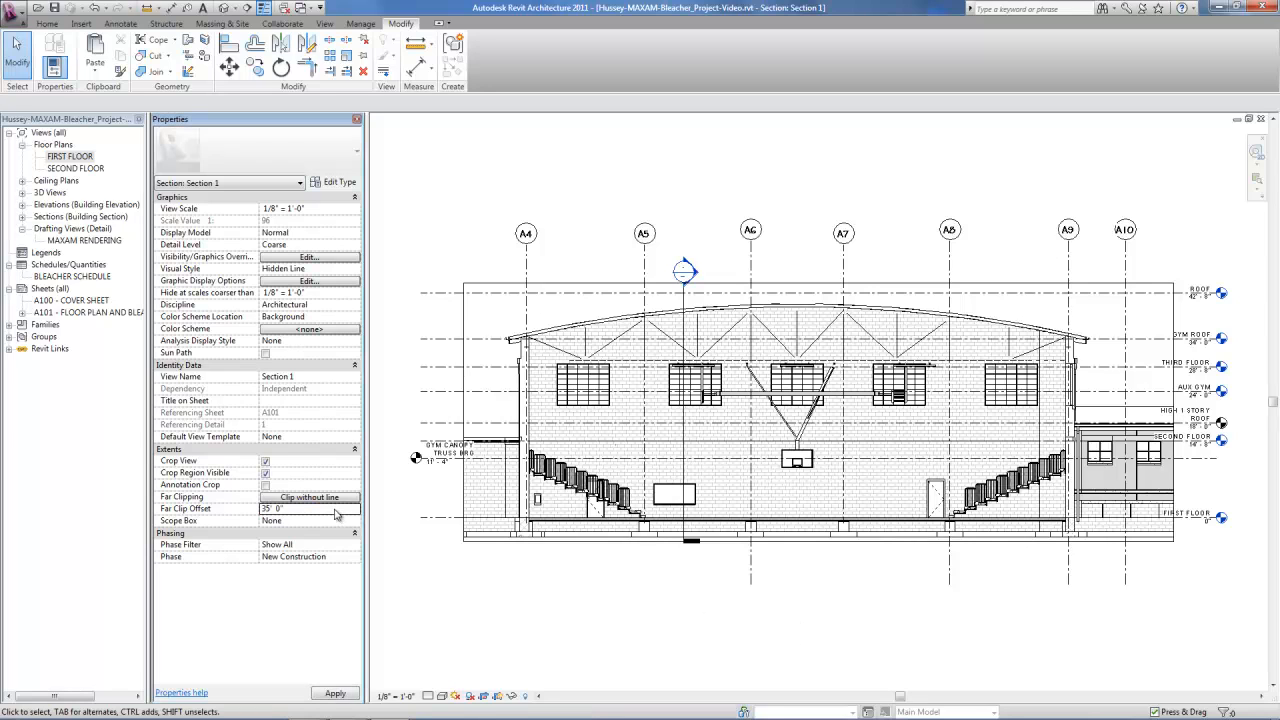
pyautogui.press('Return')
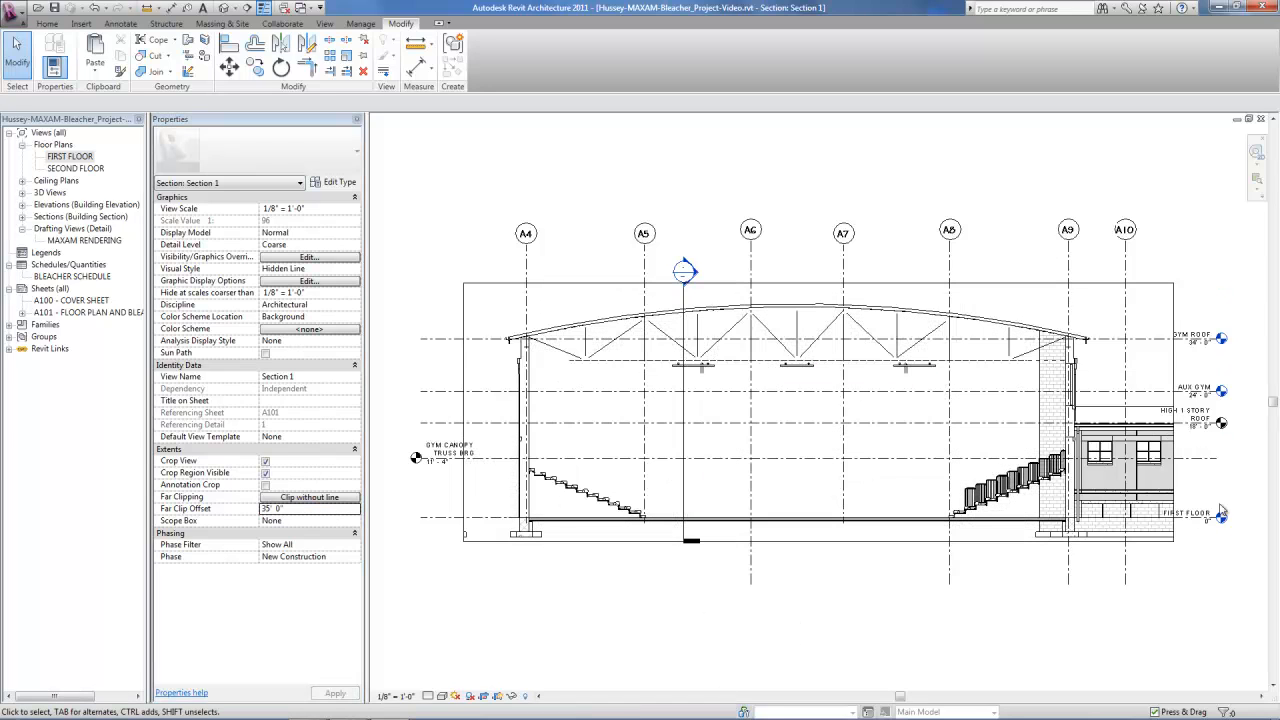
pyautogui.click(427, 697)
pyautogui.click(446, 687)
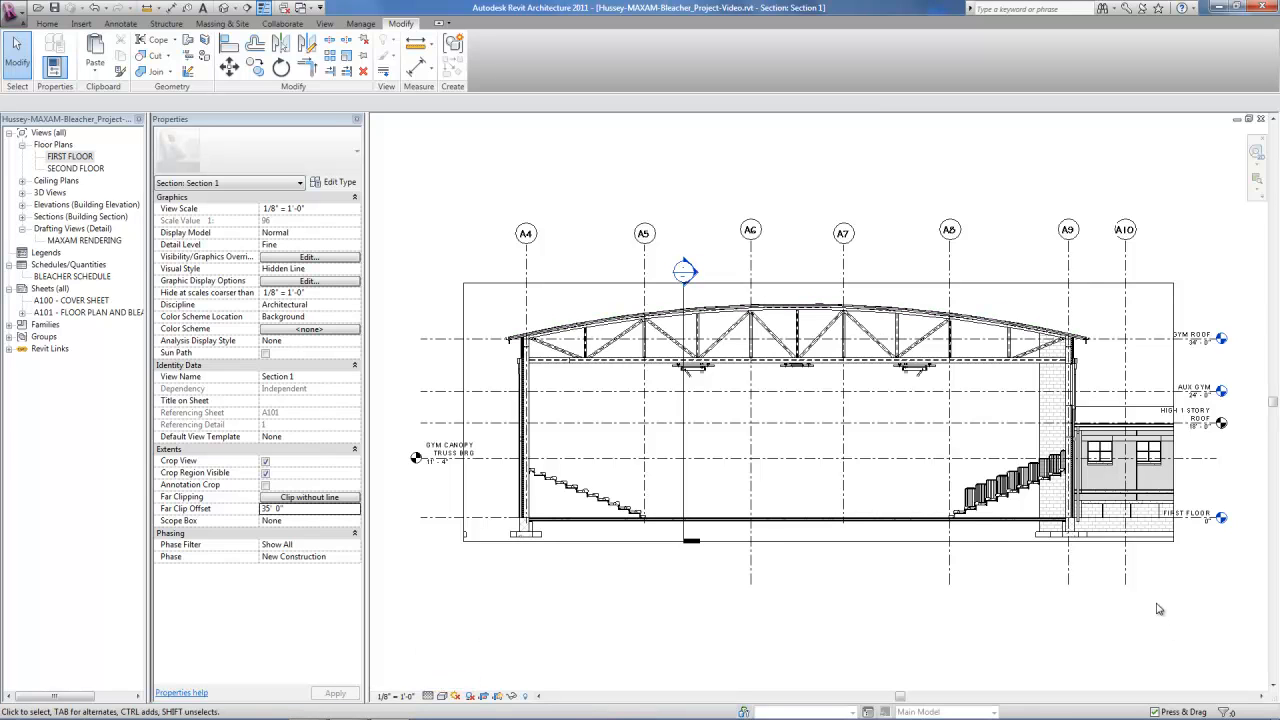
# - Examine the east bleacher's seats, rows, end rails and fit against the wall in the section view
pyautogui.scroll(3, 1118, 470)
pyautogui.scroll(3, 921, 588)
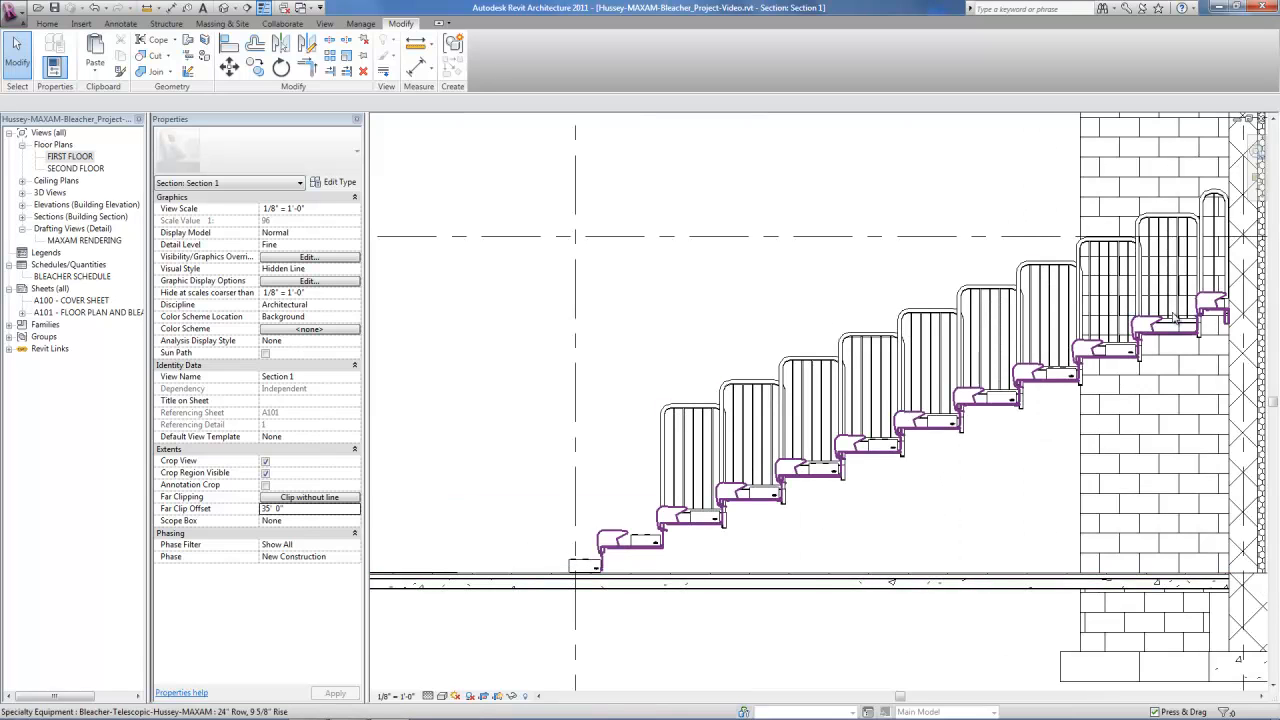
pyautogui.scroll(-2, 948, 505)
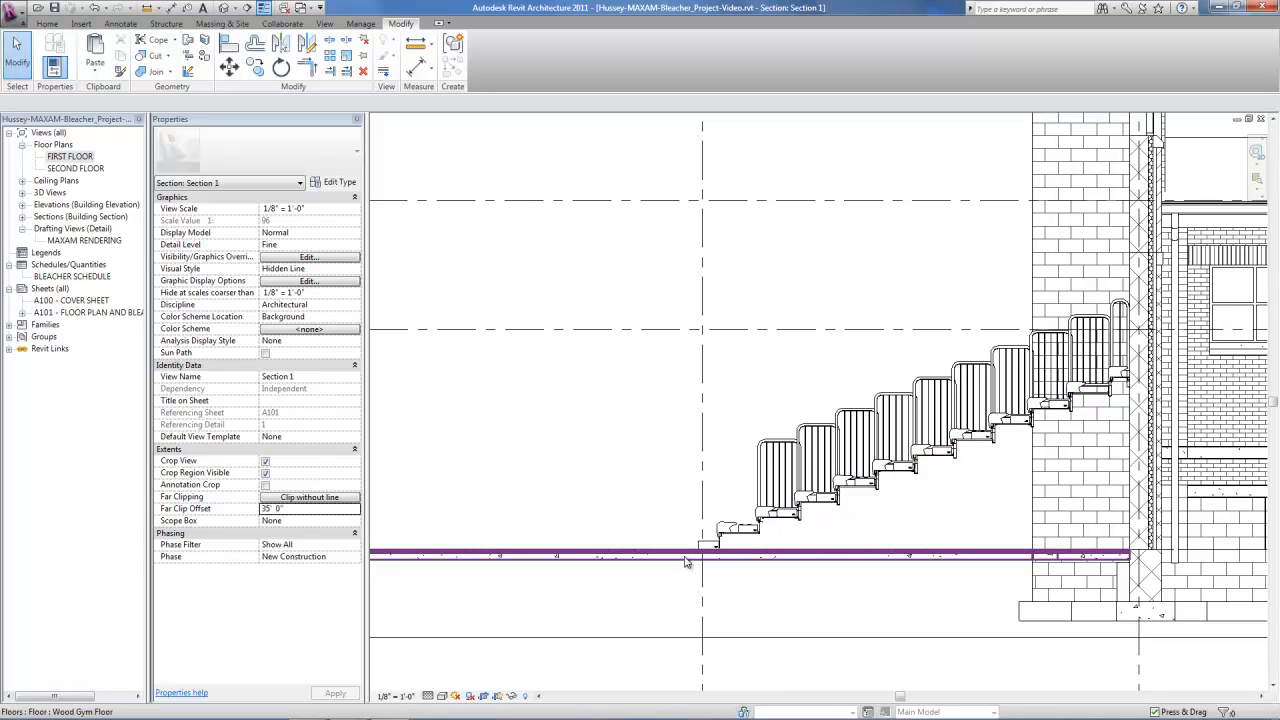
pyautogui.scroll(3, 707, 545)
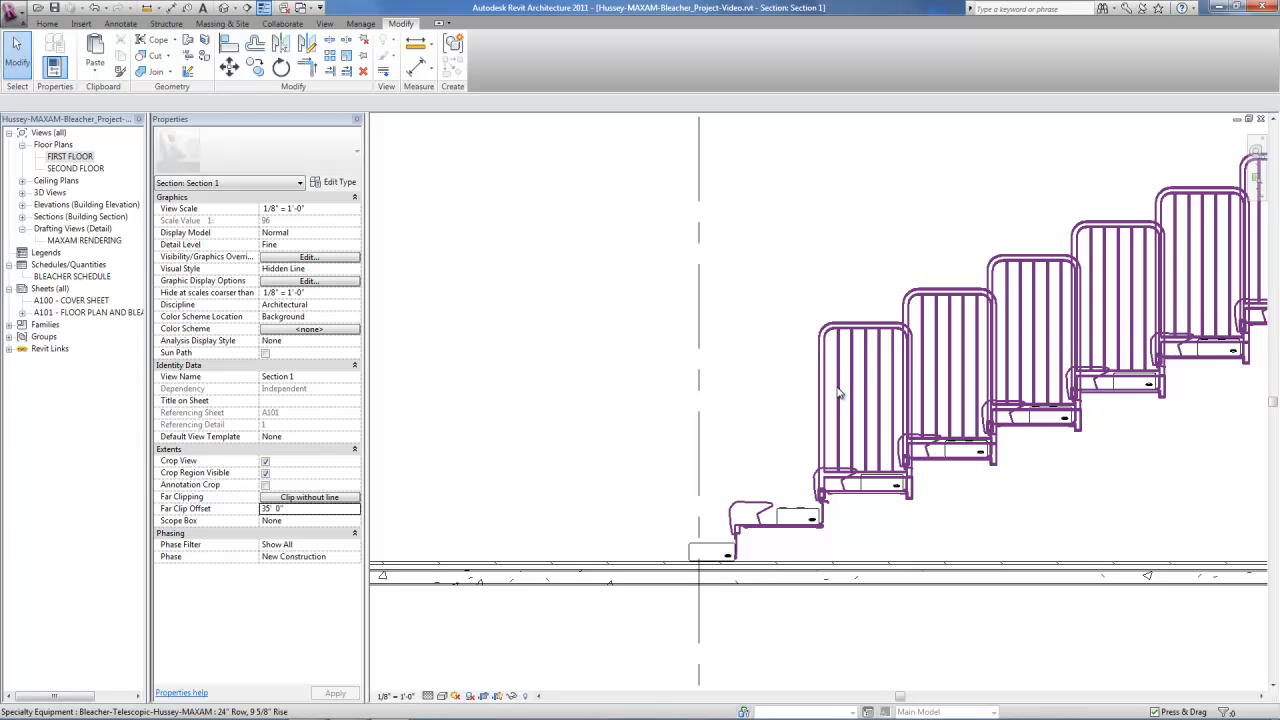
pyautogui.scroll(-5, 798, 438)
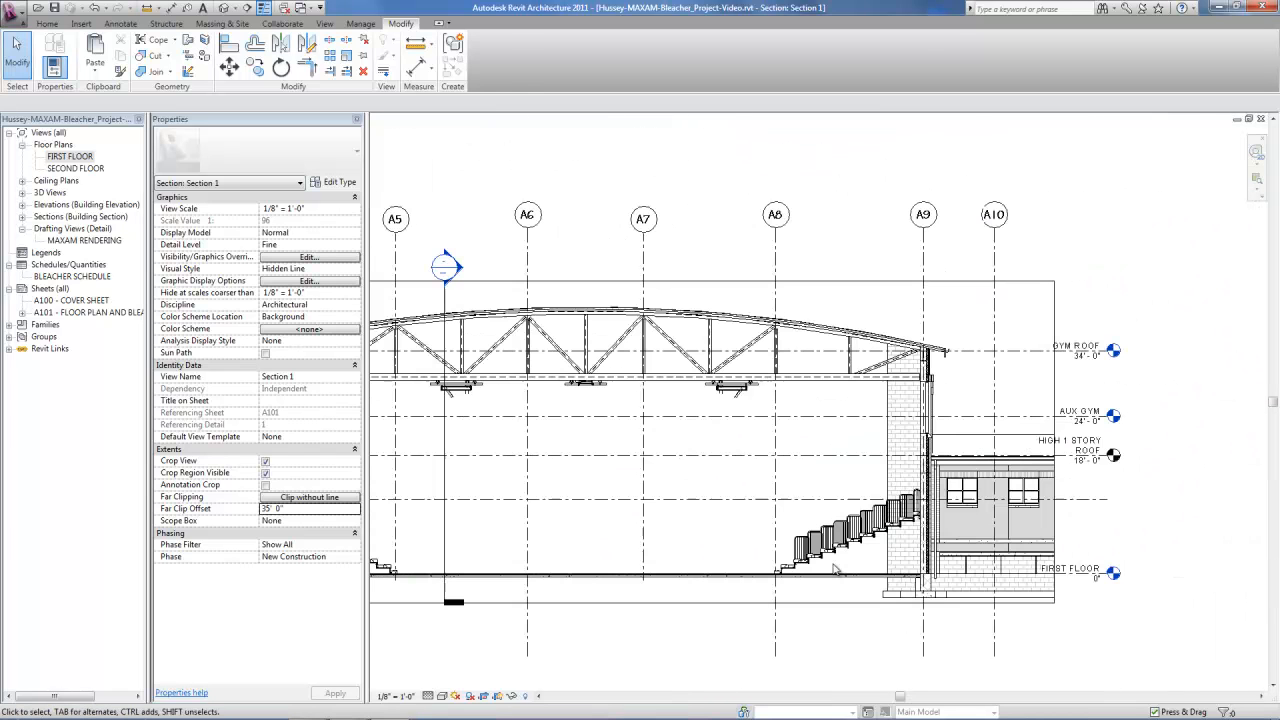
pyautogui.scroll(3, 845, 565)
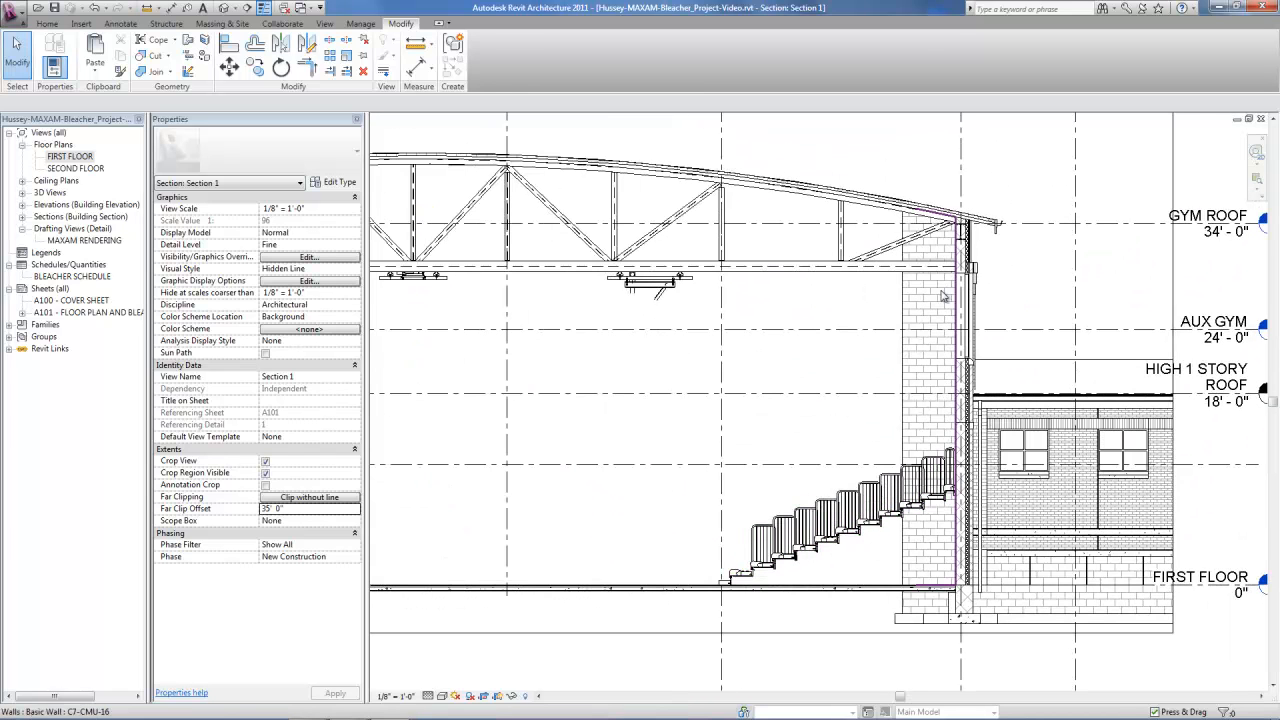
pyautogui.scroll(2, 1055, 398)
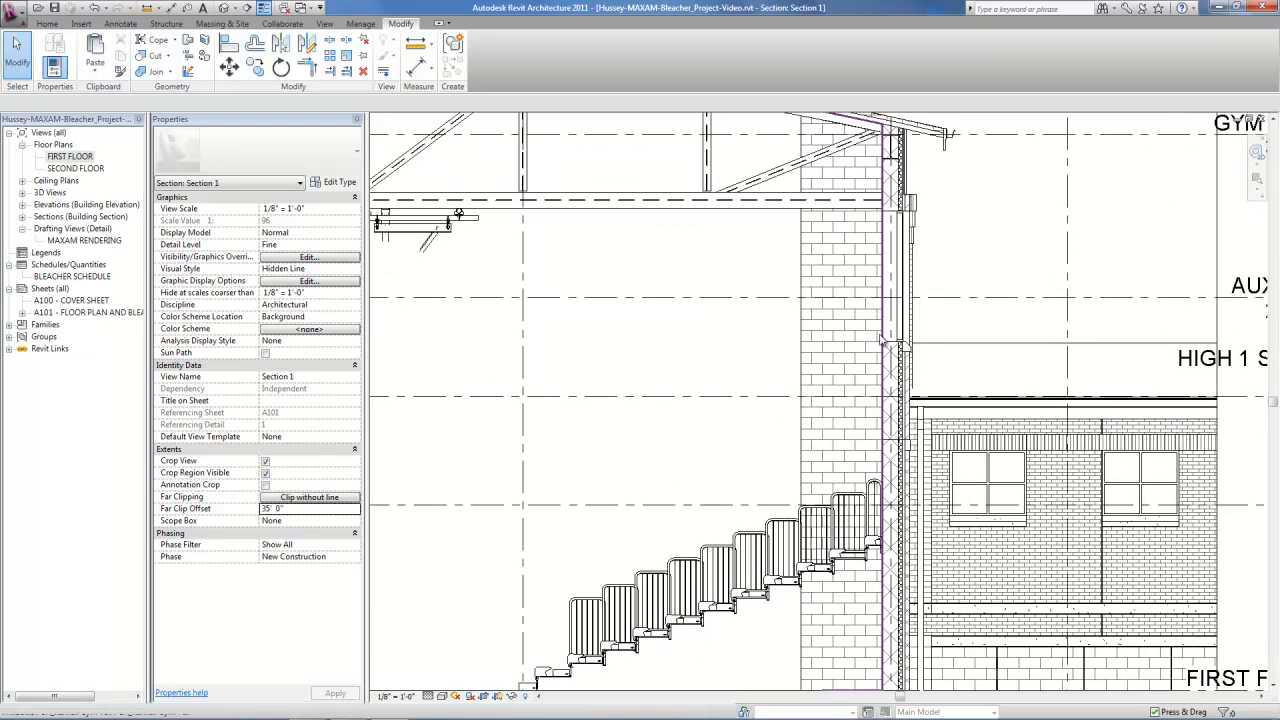
pyautogui.scroll(-1, 1035, 266)
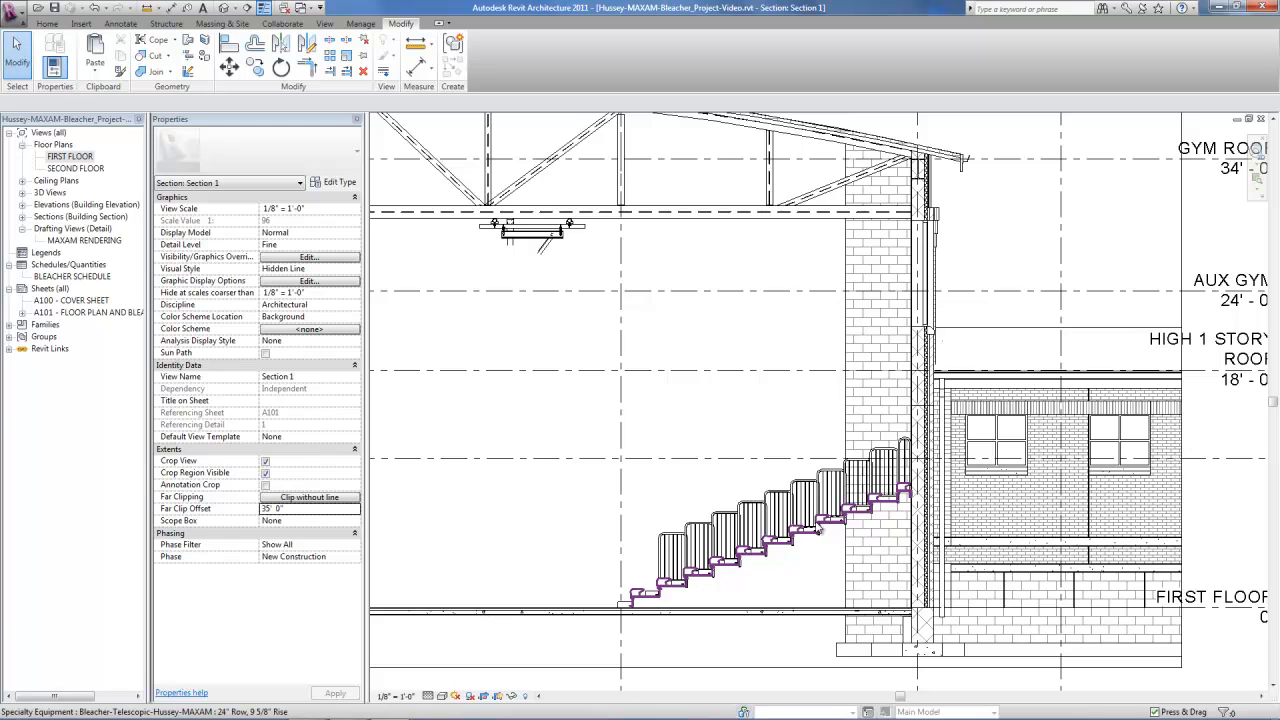
# - In the first floor plan, change all non-aisle telescopic bleacher units in the entire project to the 24" Row, 16" Rise type
pyautogui.hotkey('ctrl', 'Tab')
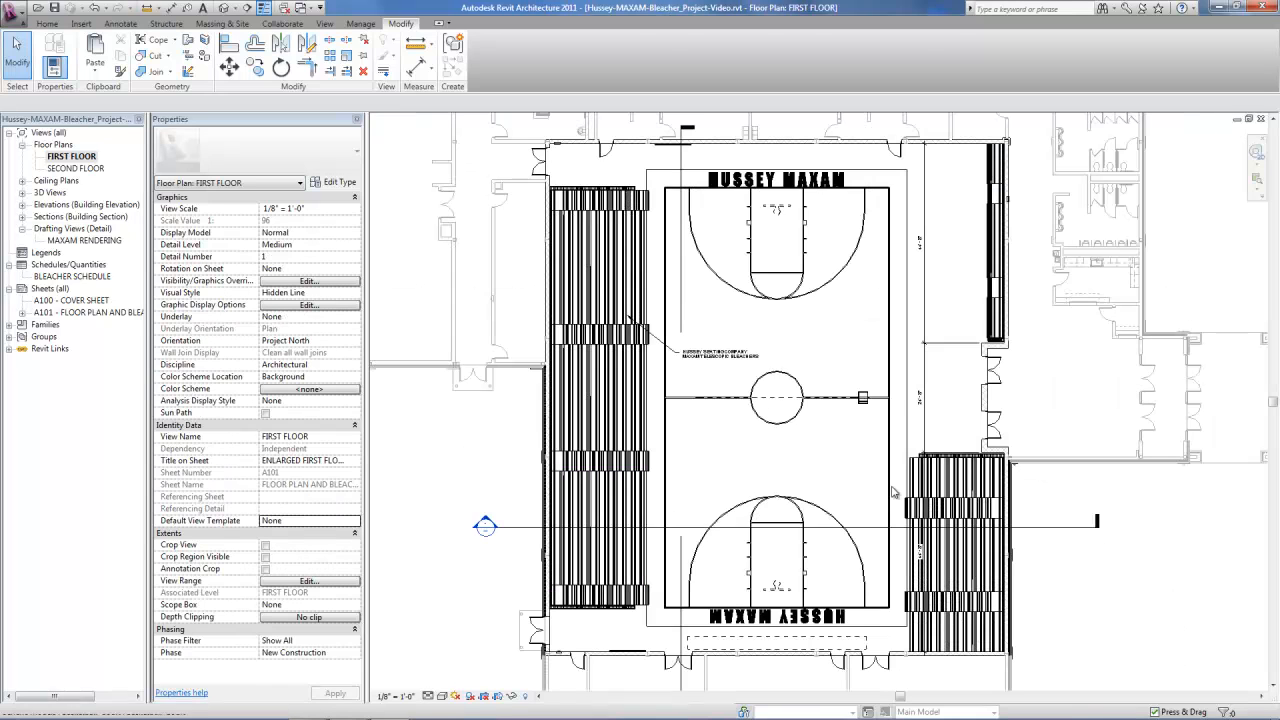
pyautogui.click(969, 483)
pyautogui.rightClick(967, 480)
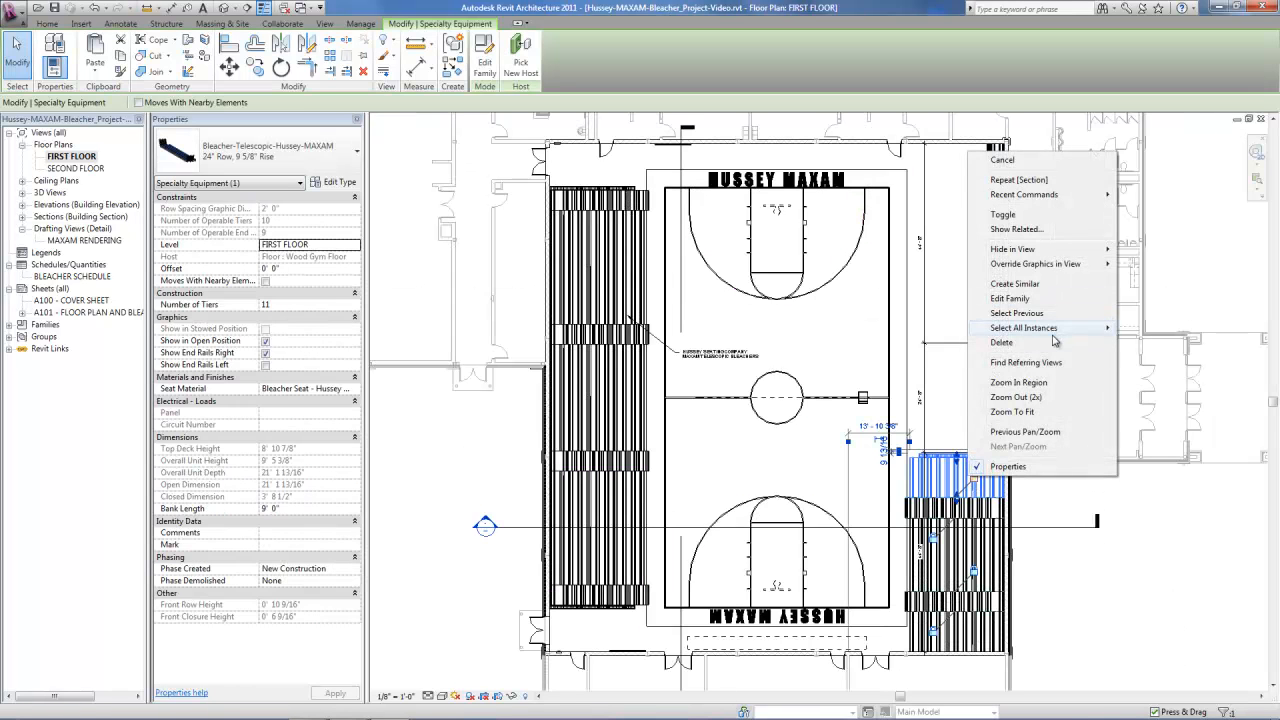
pyautogui.moveTo(1053, 333)
pyautogui.click(1184, 344)
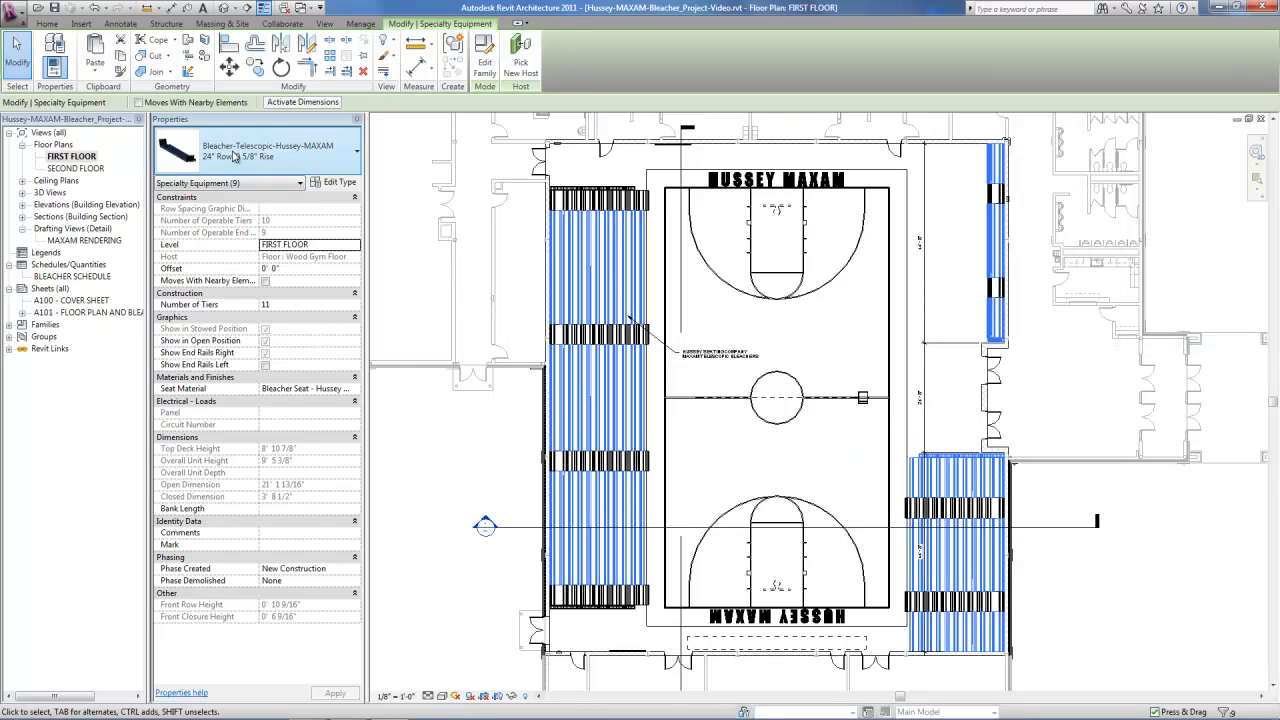
pyautogui.click(278, 148)
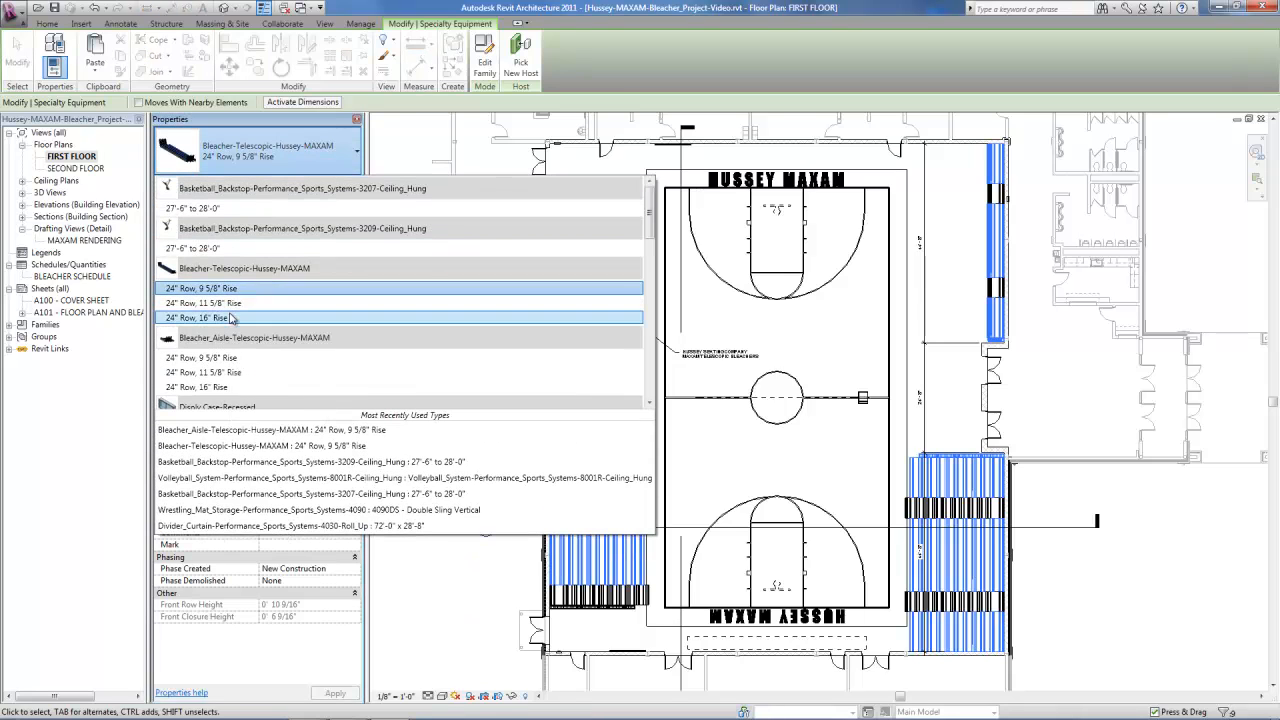
pyautogui.moveTo(230, 318)
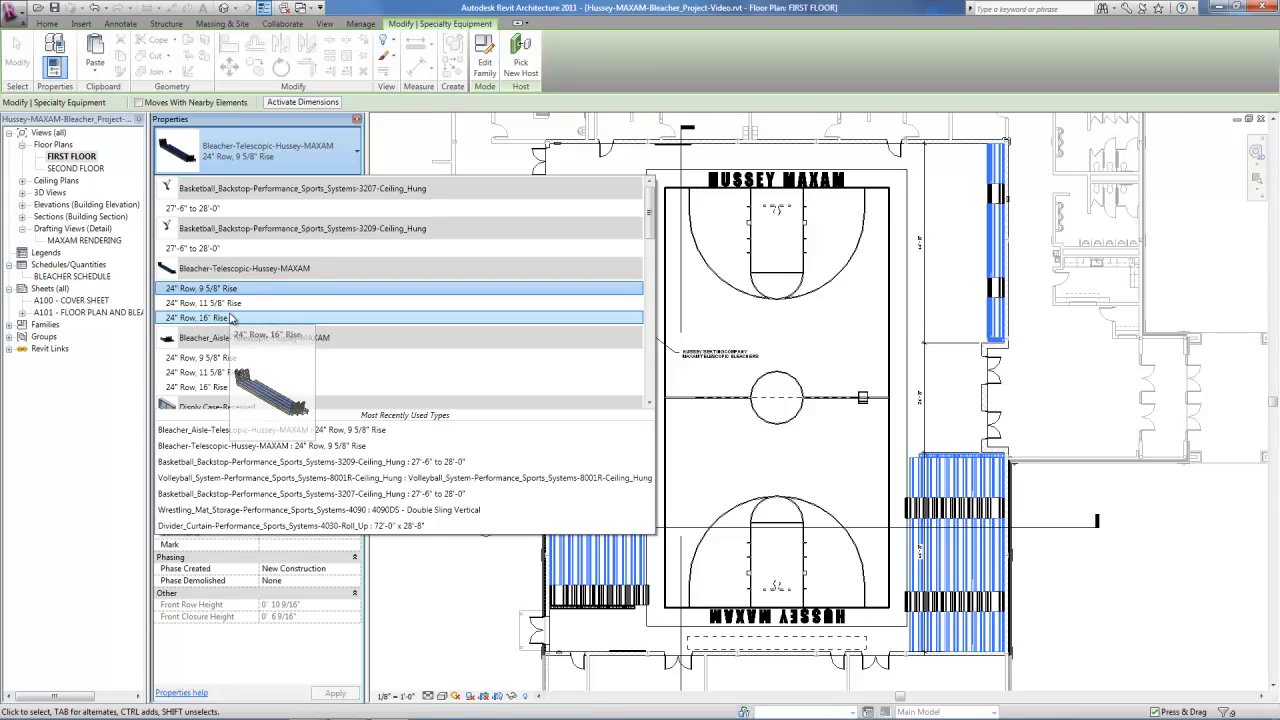
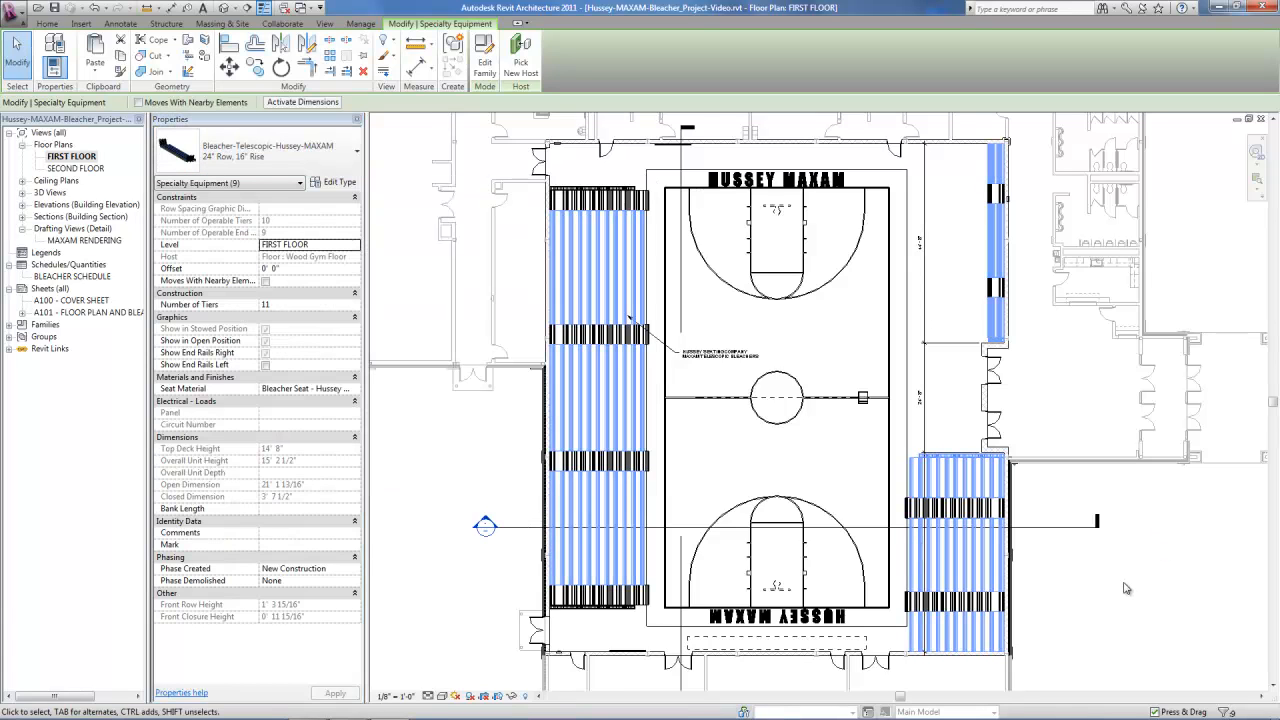
# - Review the Seat Type options in the type properties of the 24" Row, 16" Rise bleachers
pyautogui.click(336, 160)
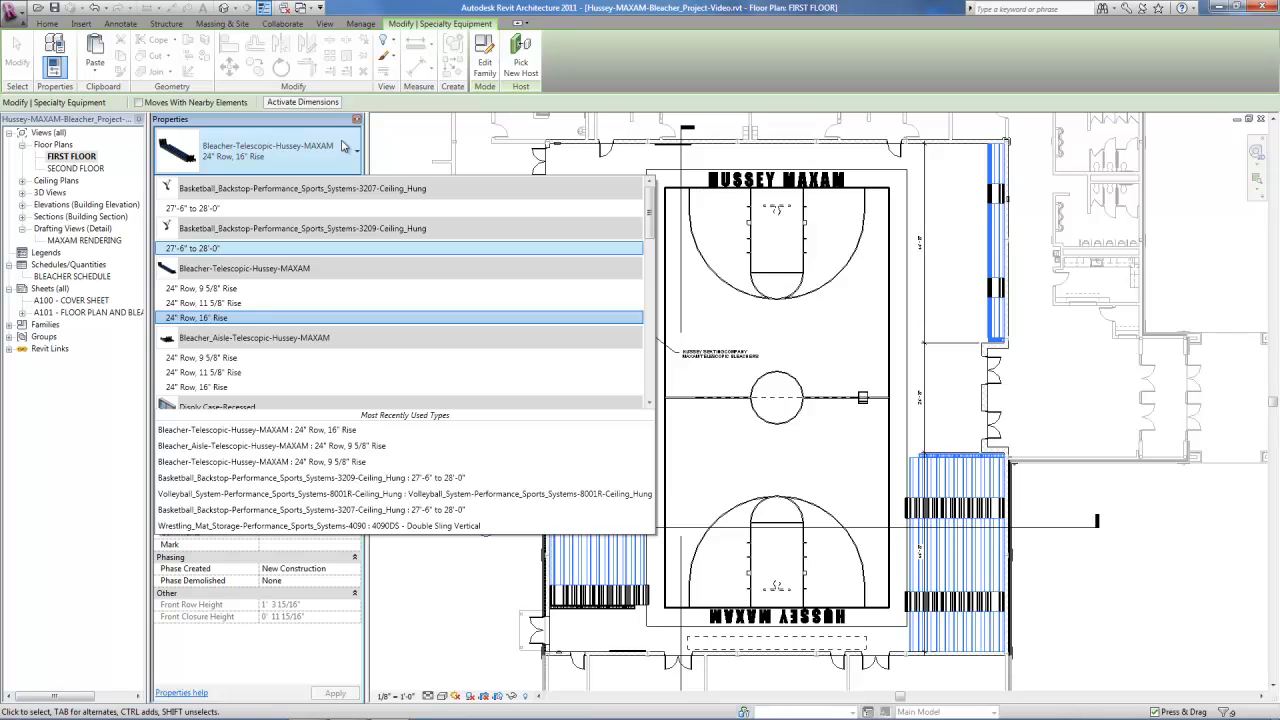
pyautogui.click(343, 146)
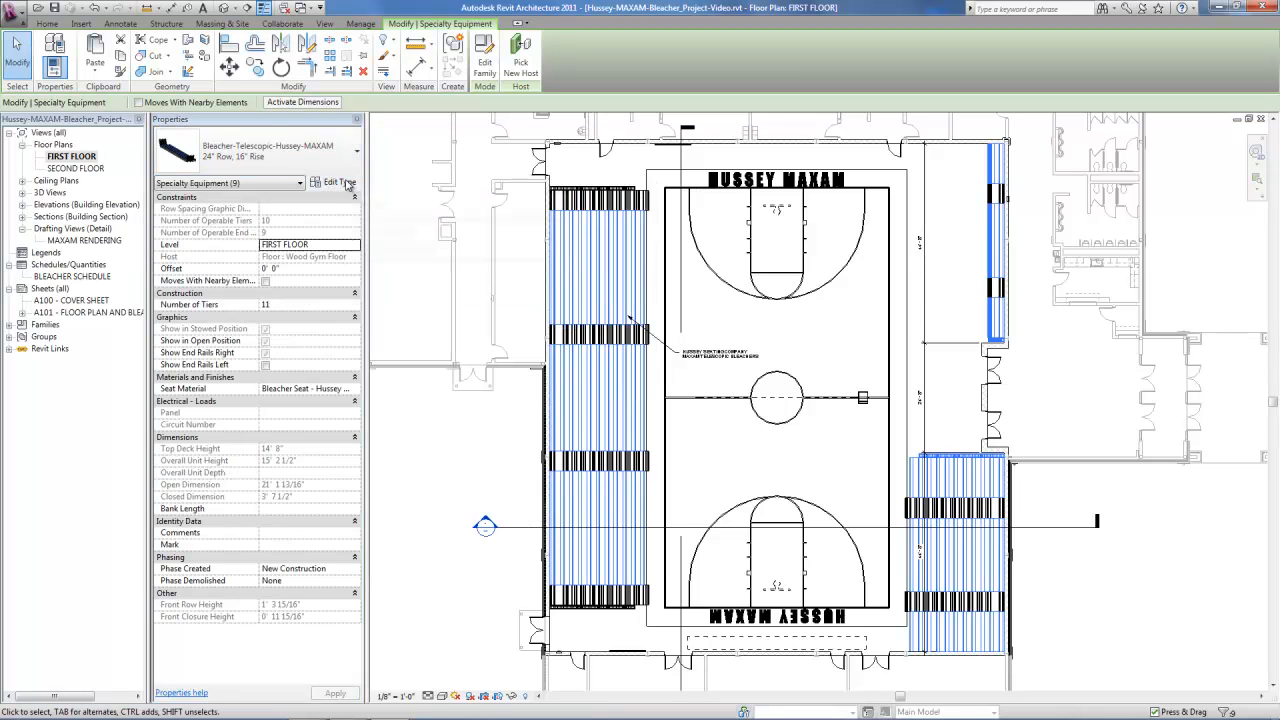
pyautogui.click(340, 182)
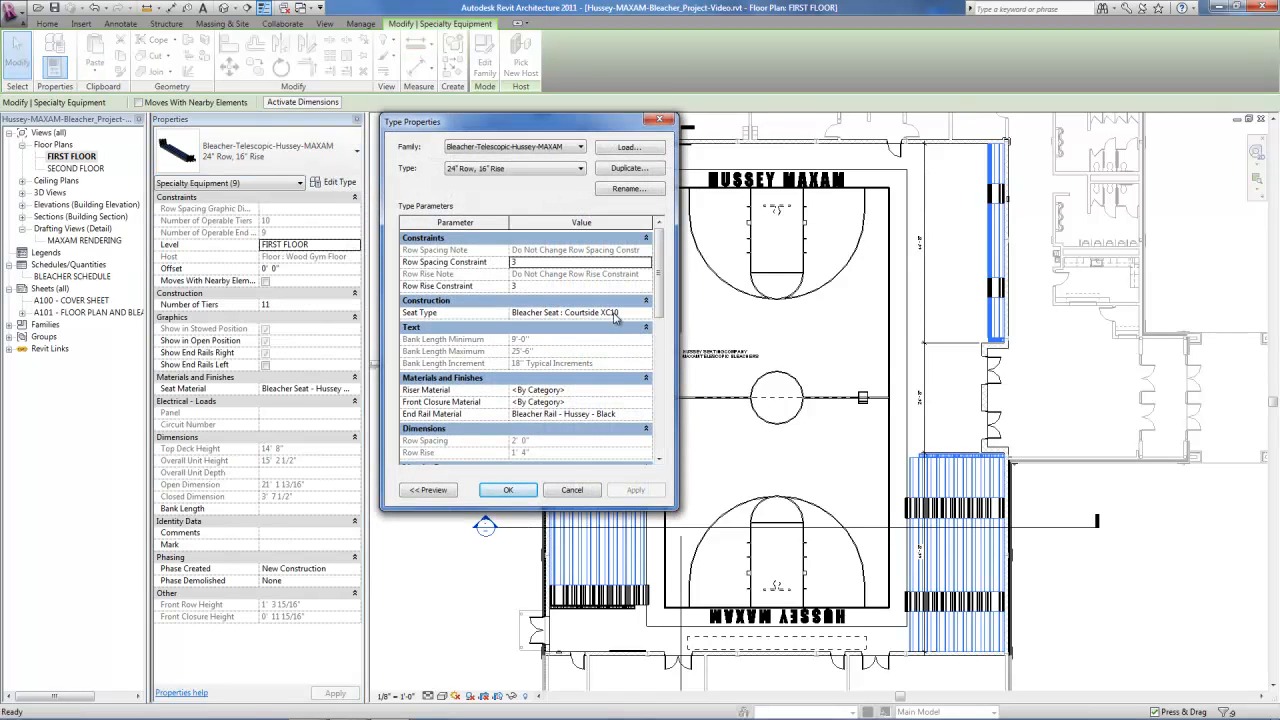
pyautogui.click(646, 314)
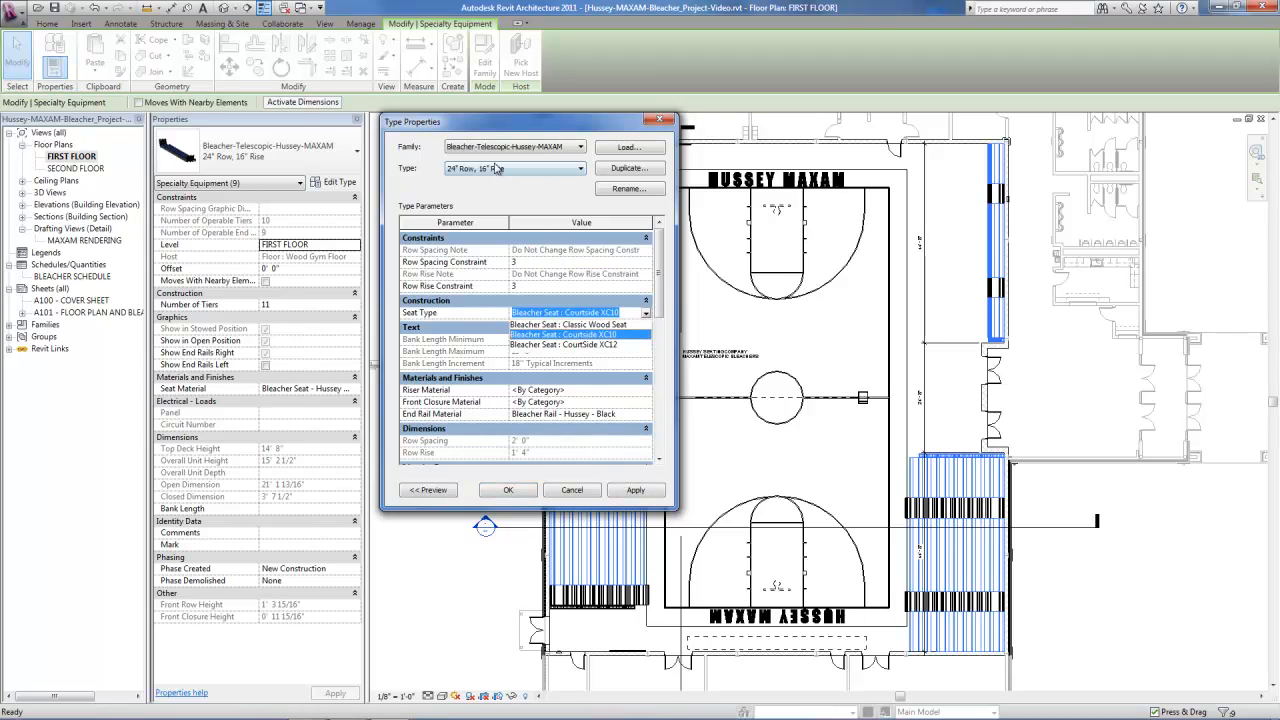
pyautogui.click(609, 337)
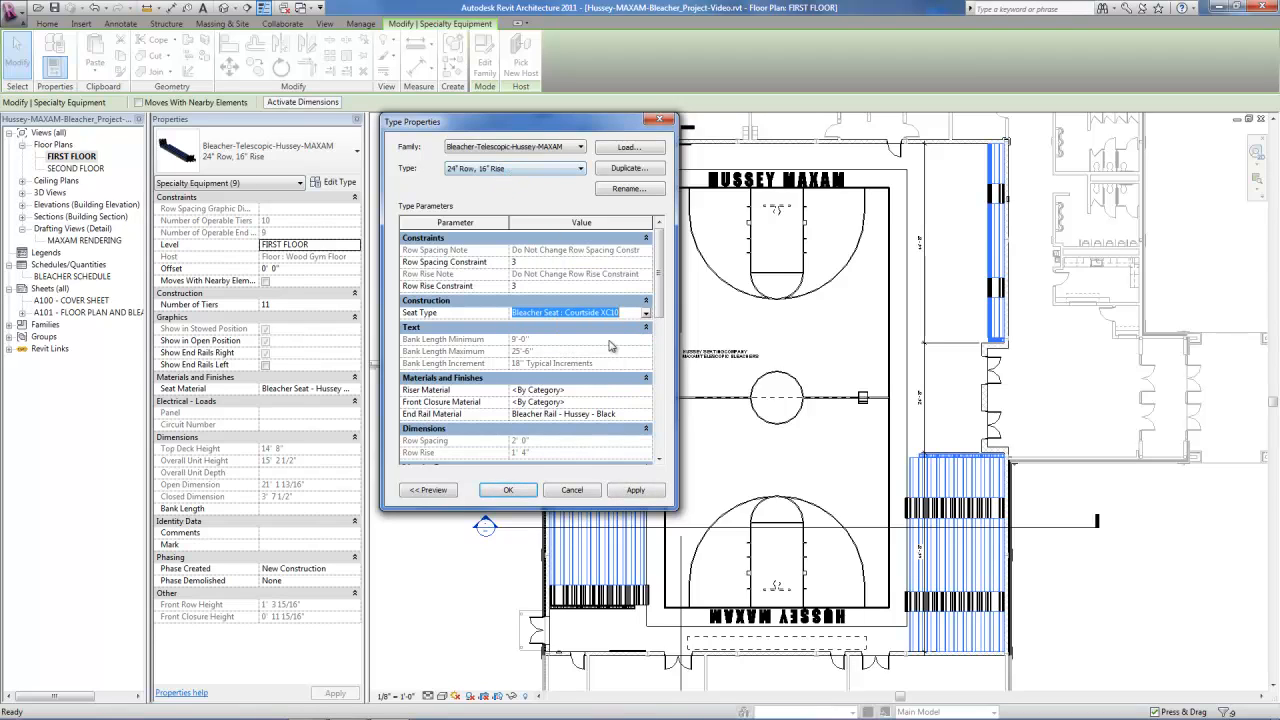
pyautogui.press('Escape')
pyautogui.press('Escape')
pyautogui.press('Escape')
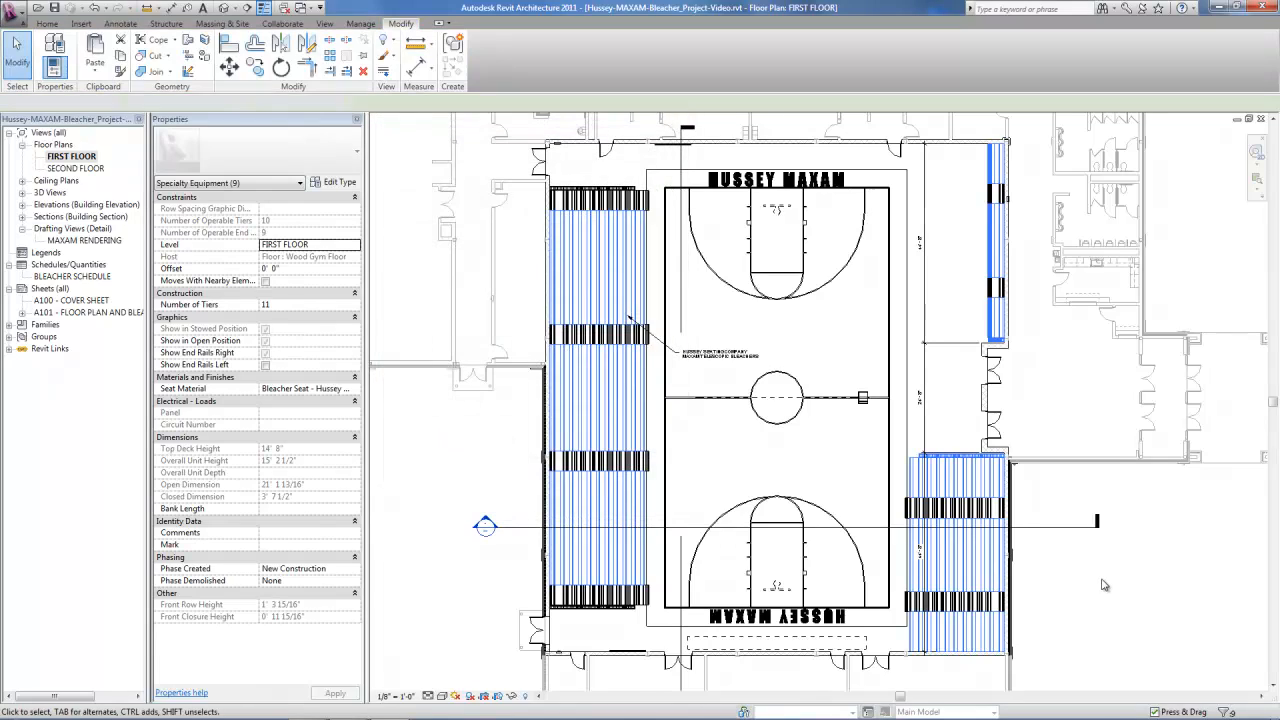
# - Change all bleacher aisle units in the entire project to the 24" Row, 16" Rise type, and reopen the gym's cross section
pyautogui.scroll(3, 1075, 623)
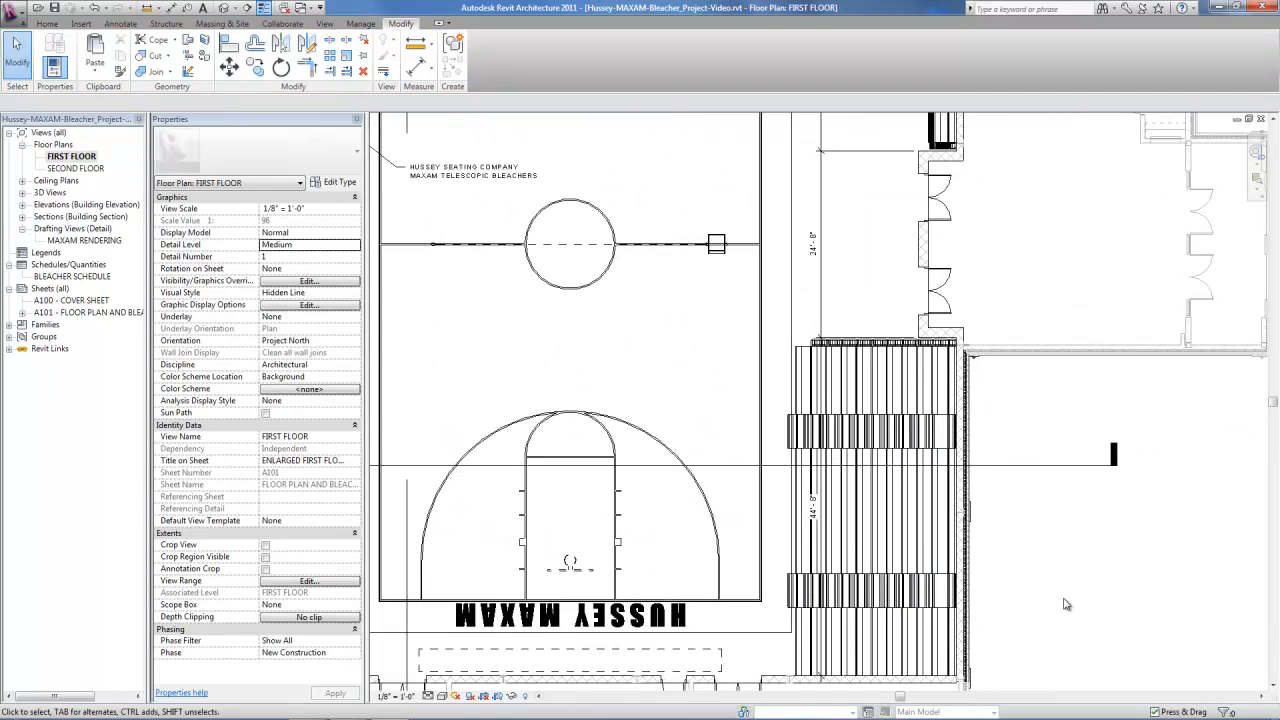
pyautogui.click(893, 427)
pyautogui.rightClick(891, 423)
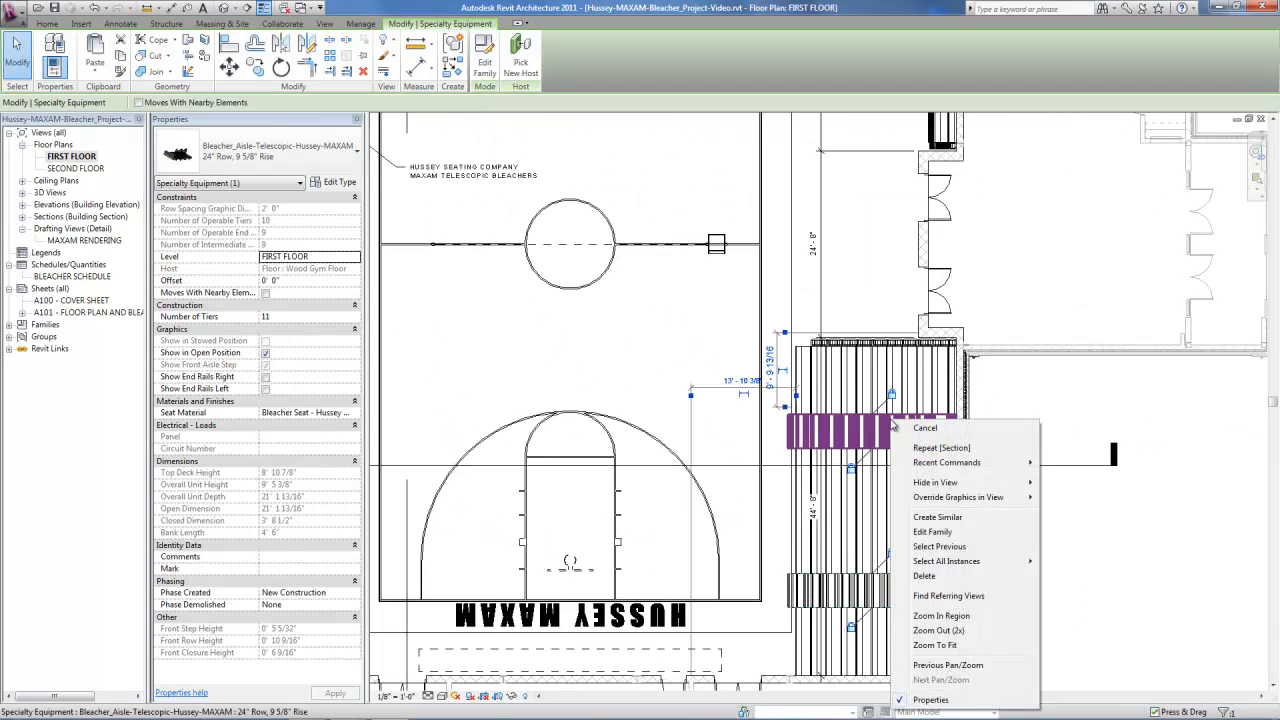
pyautogui.moveTo(997, 572)
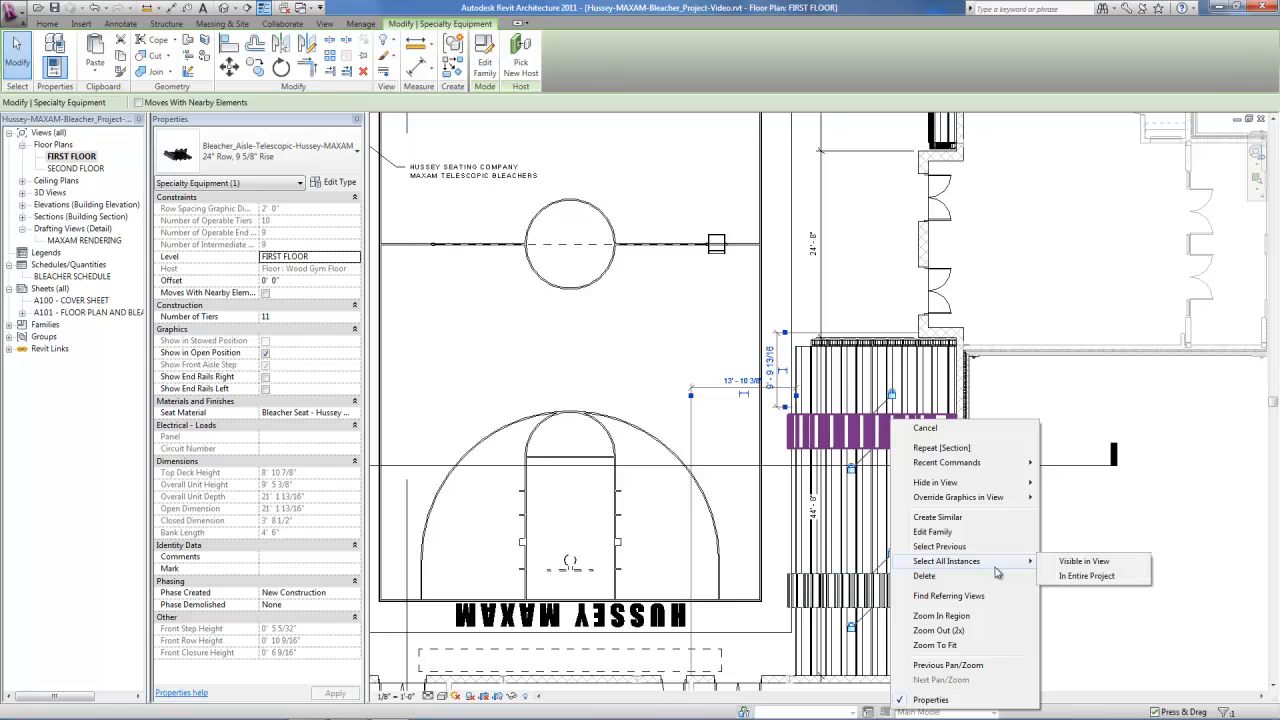
pyautogui.click(1090, 577)
pyautogui.click(260, 152)
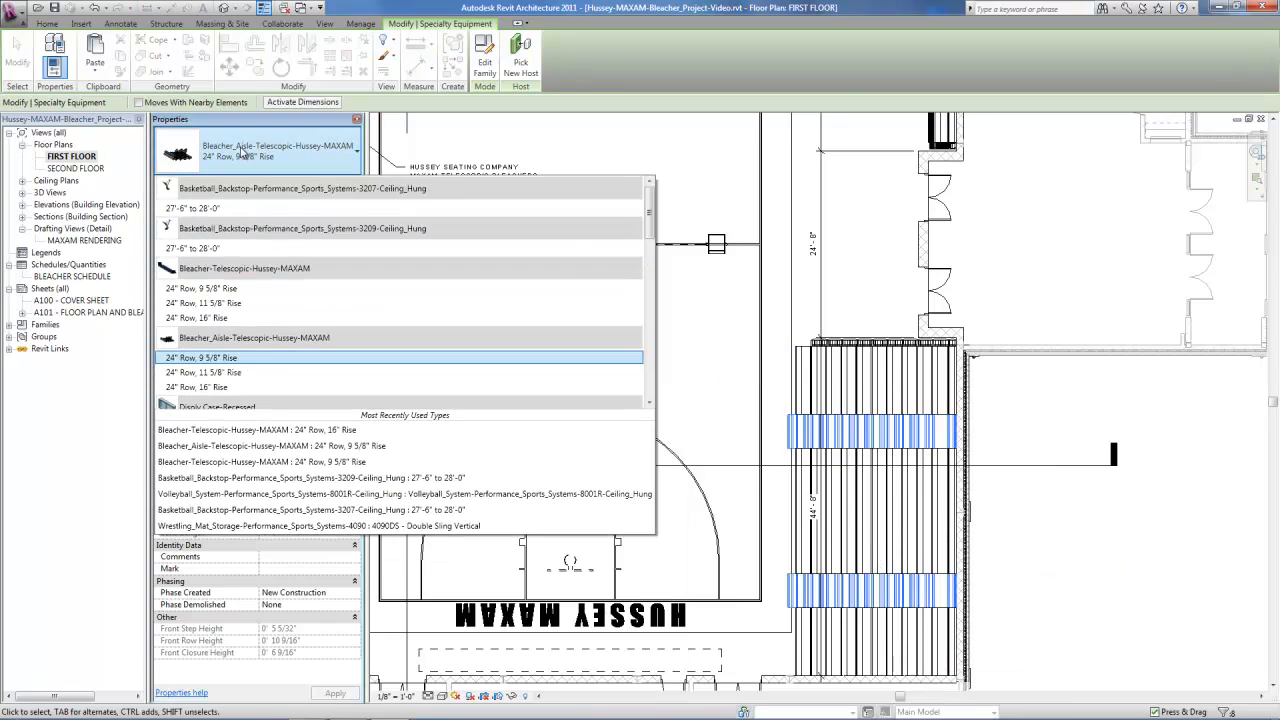
pyautogui.click(218, 388)
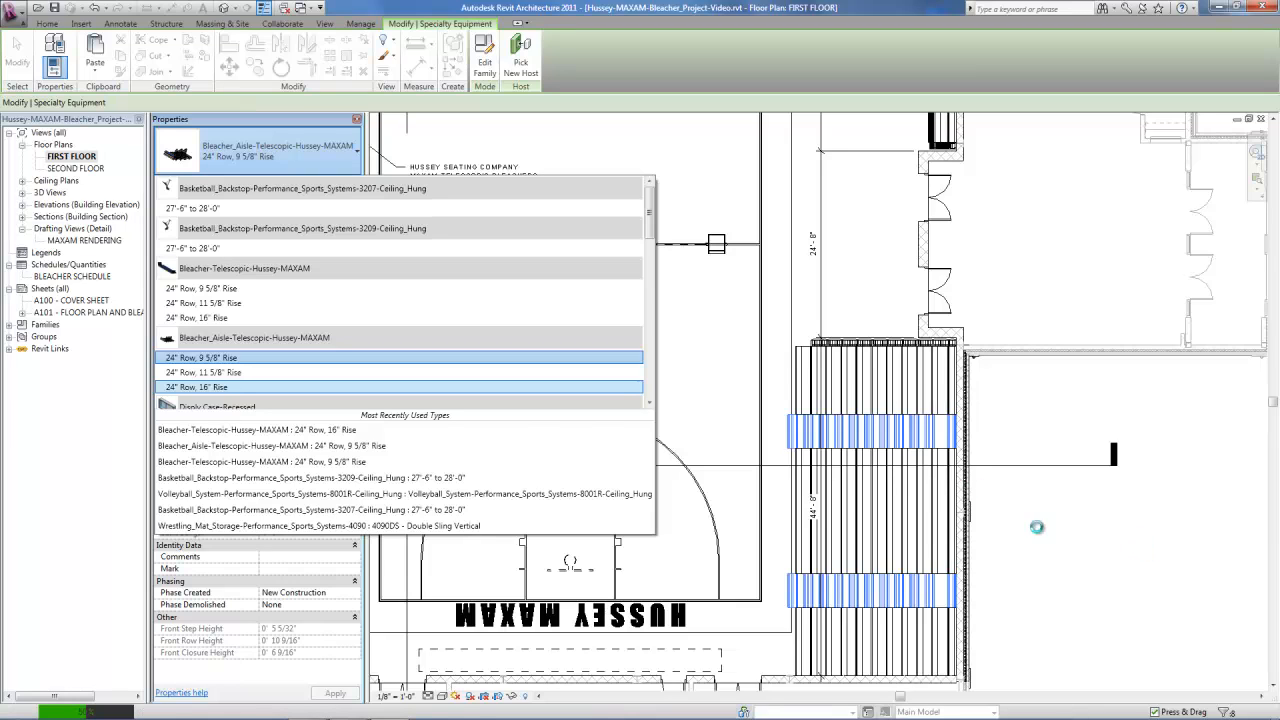
pyautogui.click(1184, 455)
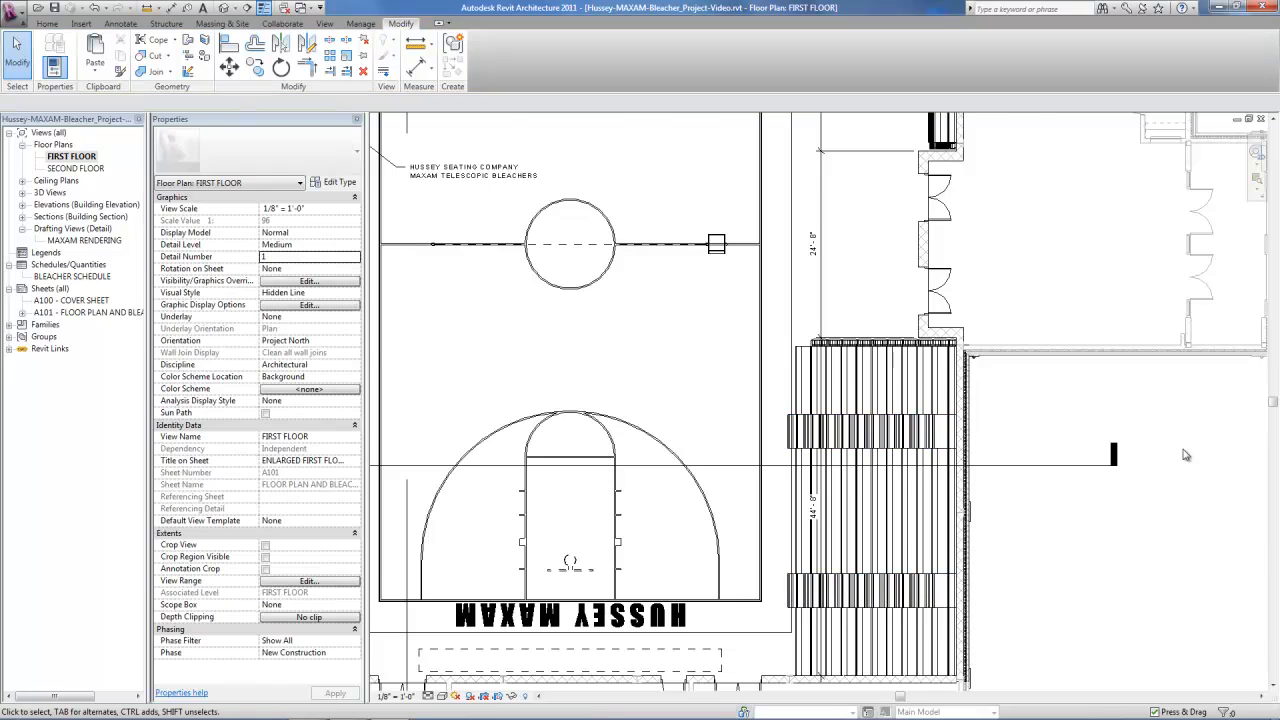
pyautogui.scroll(-5, 1184, 455)
pyautogui.doubleClick(478, 452)
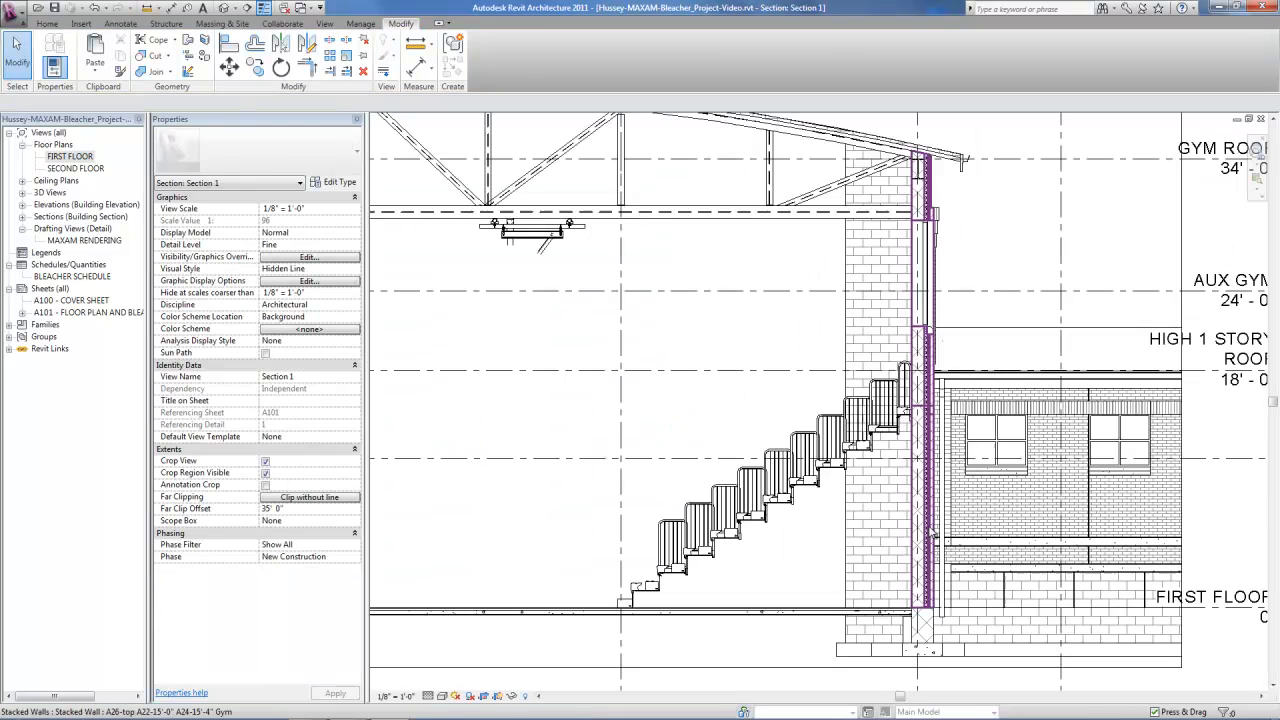
# - Examine the dimension properties and bank length of a 24" Row, 16" Rise bleacher unit in the section view
pyautogui.scroll(2, 755, 575)
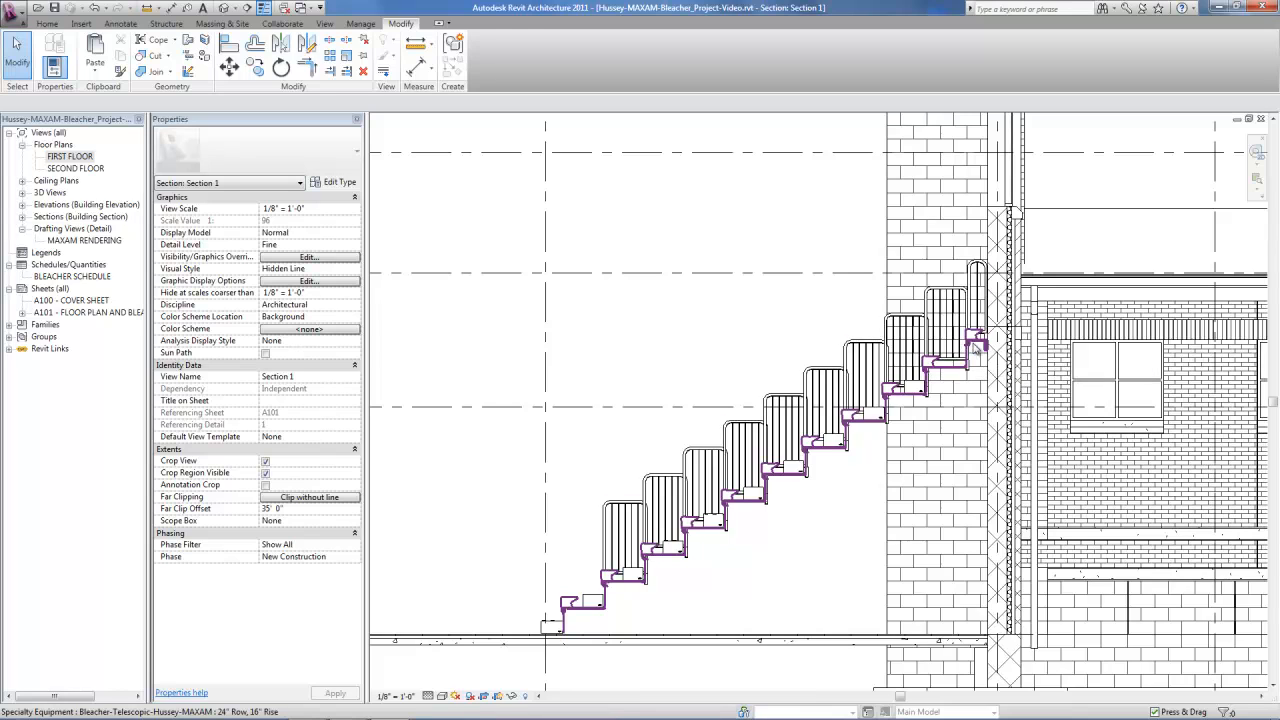
pyautogui.click(964, 345)
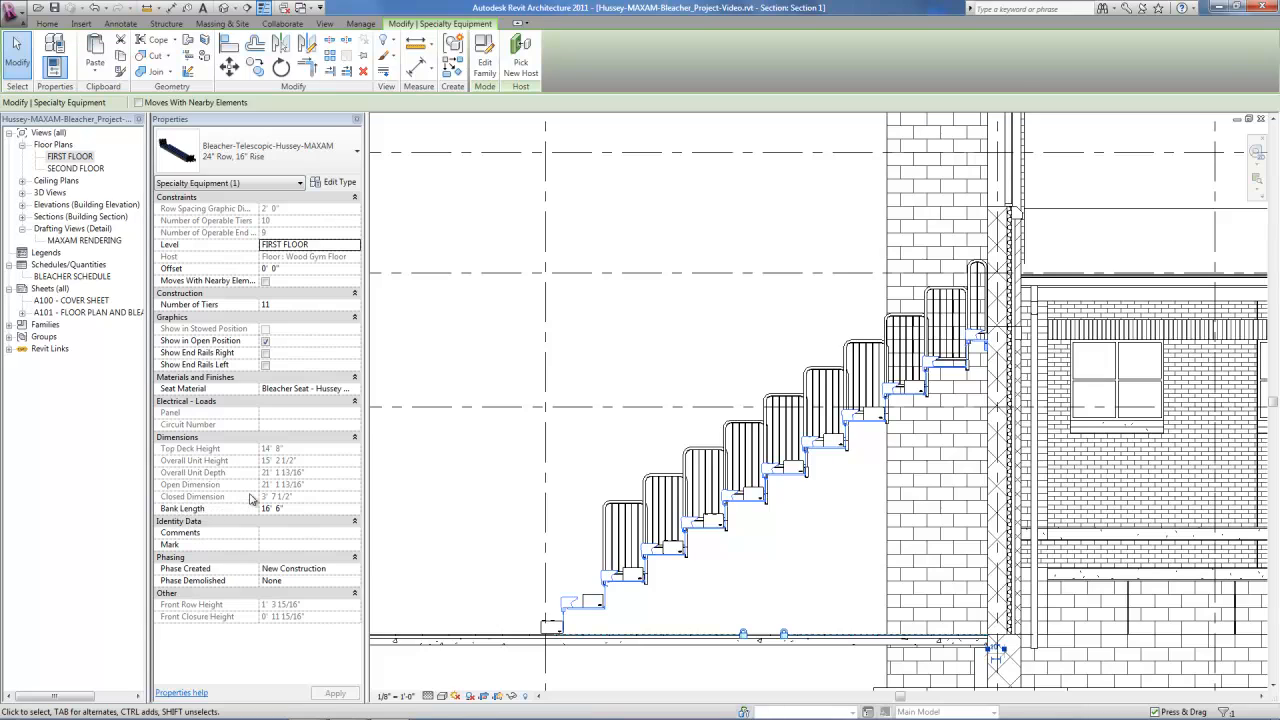
pyautogui.click(304, 510)
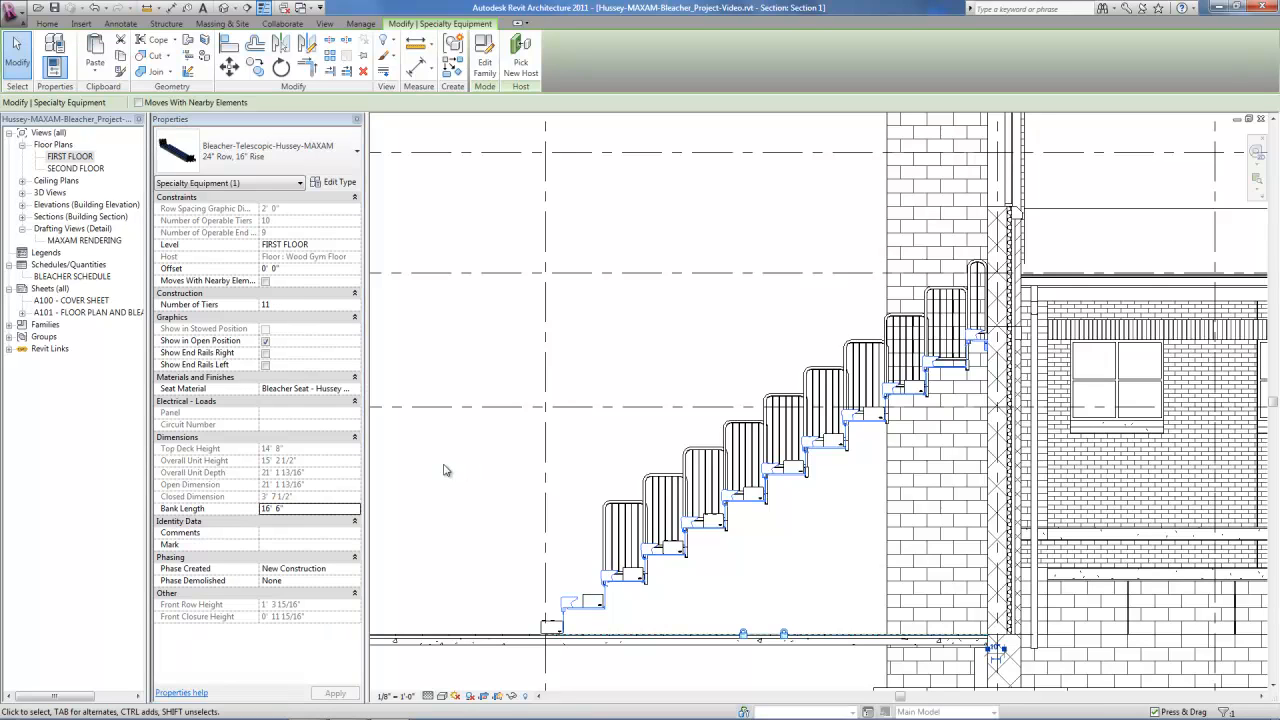
# - Turn off the open-position display for the section's three bleacher and aisle units, and undo that change
pyautogui.press('Tab')
pyautogui.click(575, 600)
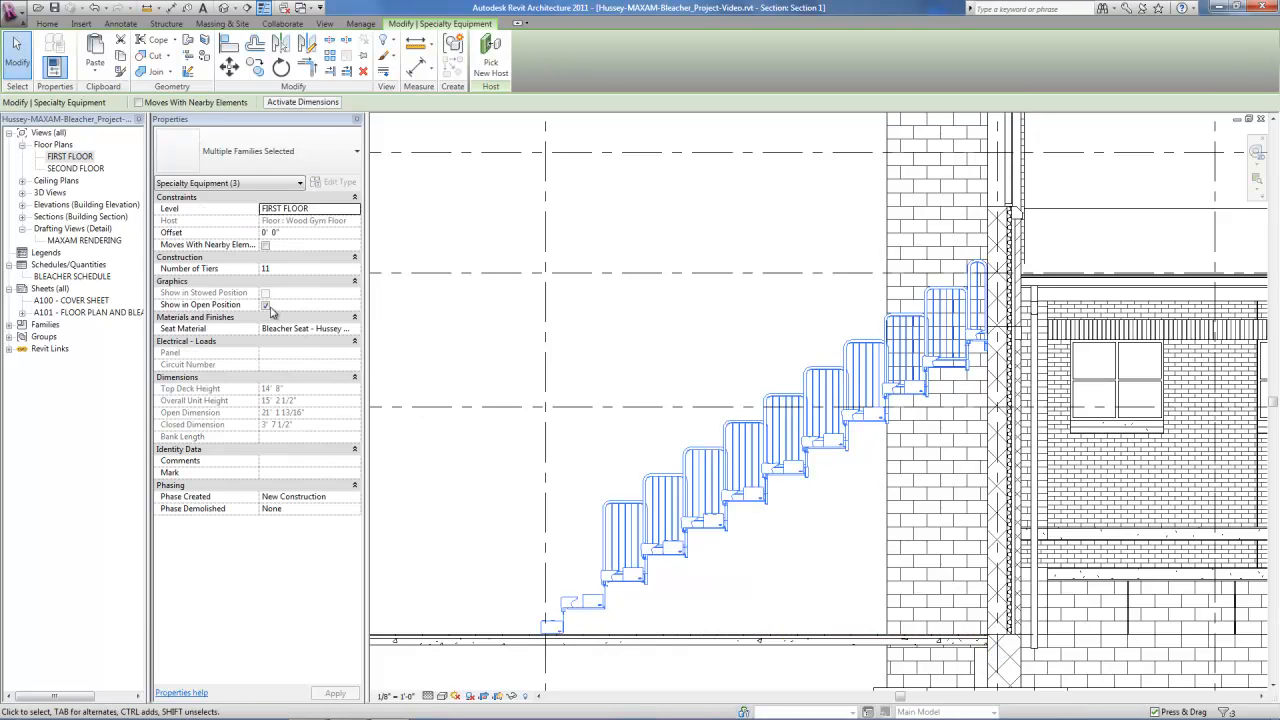
pyautogui.click(266, 305)
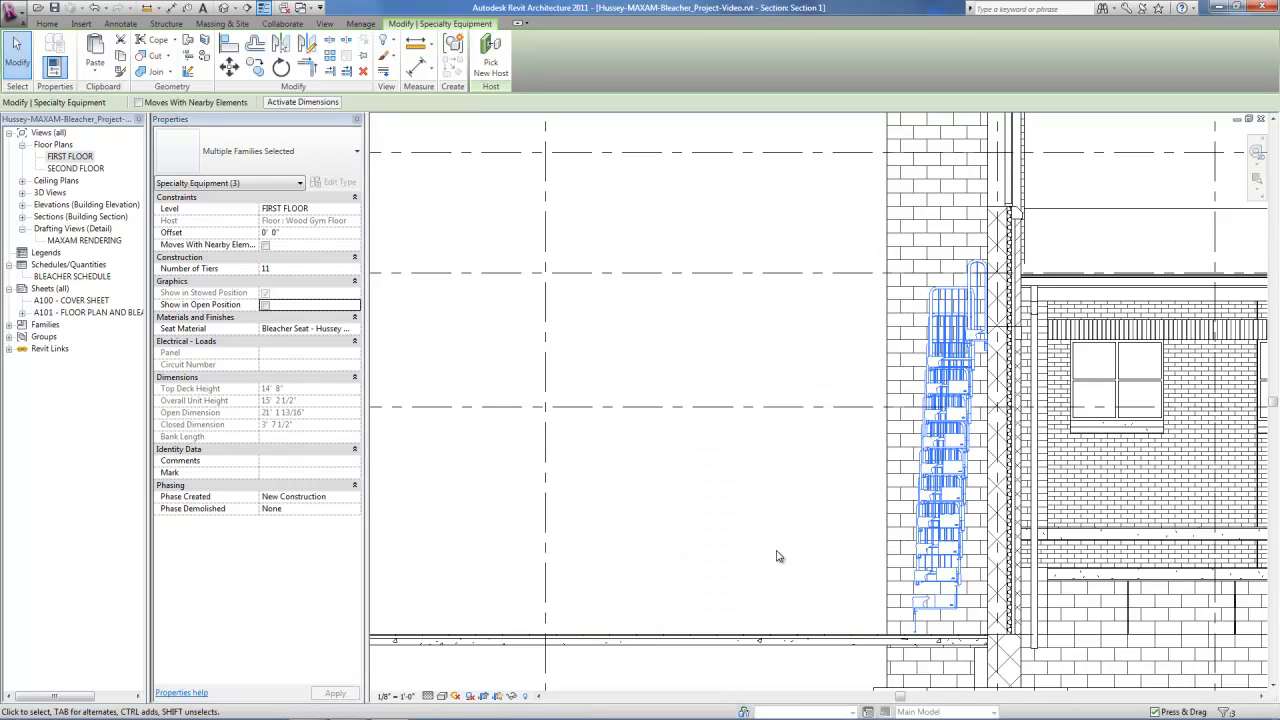
pyautogui.click(731, 527)
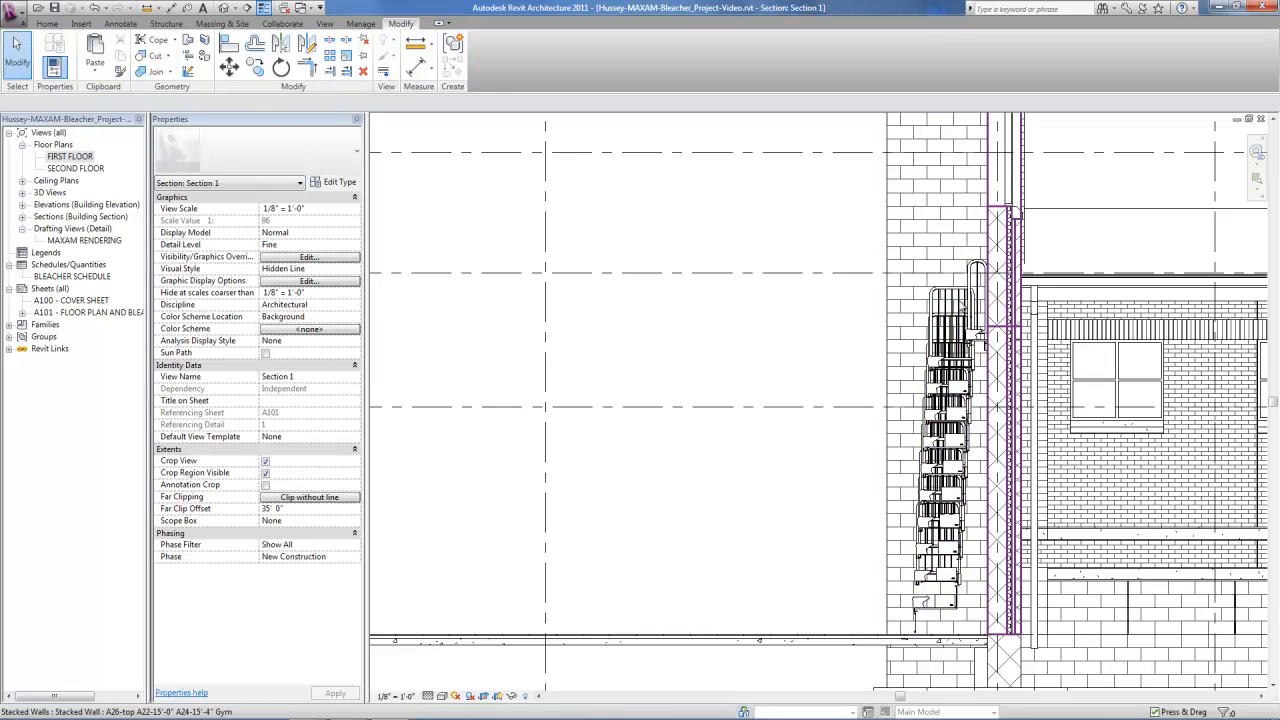
pyautogui.hotkey('ctrl', 'z')
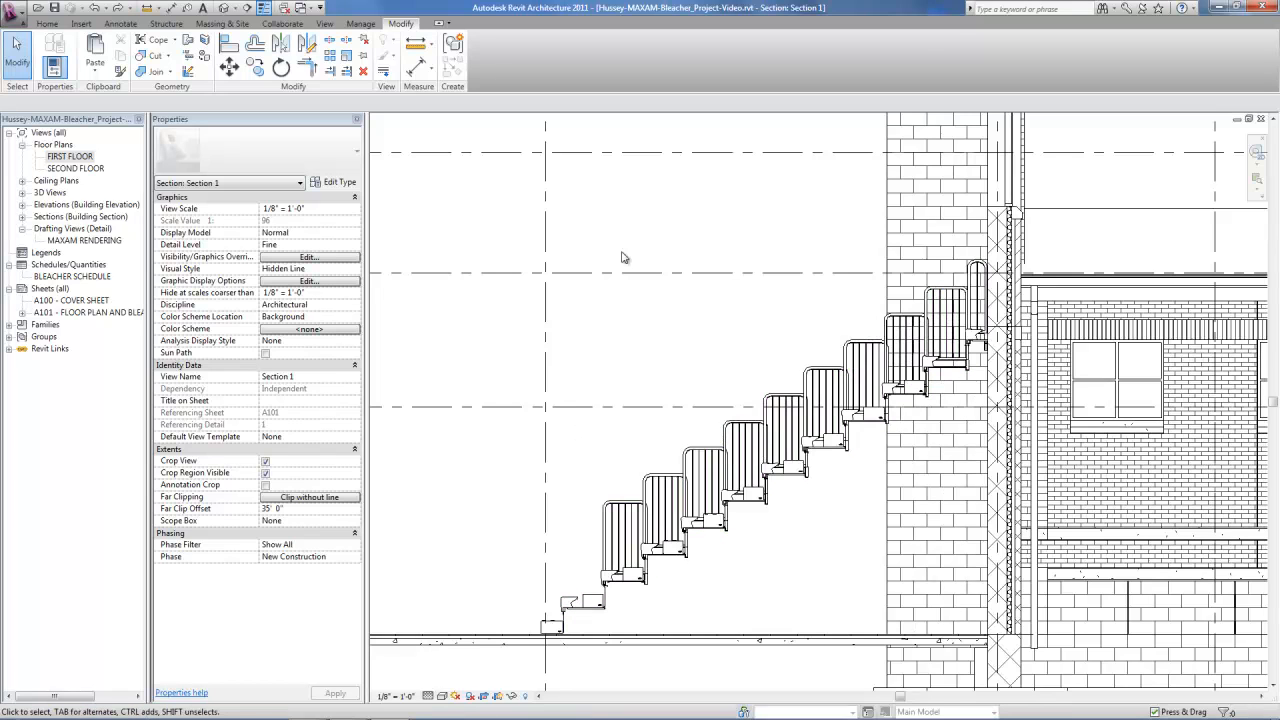
# - Measure the vertical distance from spectator eye level above the second-highest bleacher row down to the gym floor
pyautogui.scroll(-3, 742, 400)
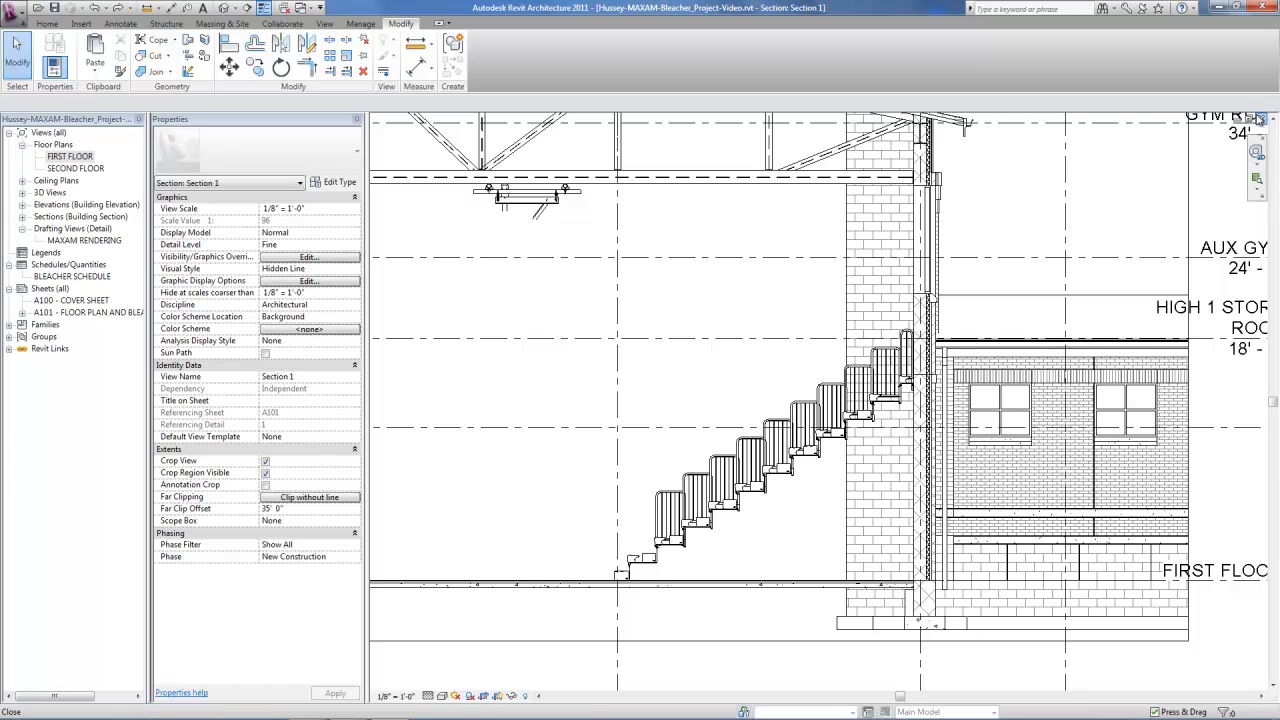
pyautogui.scroll(-2, 836, 370)
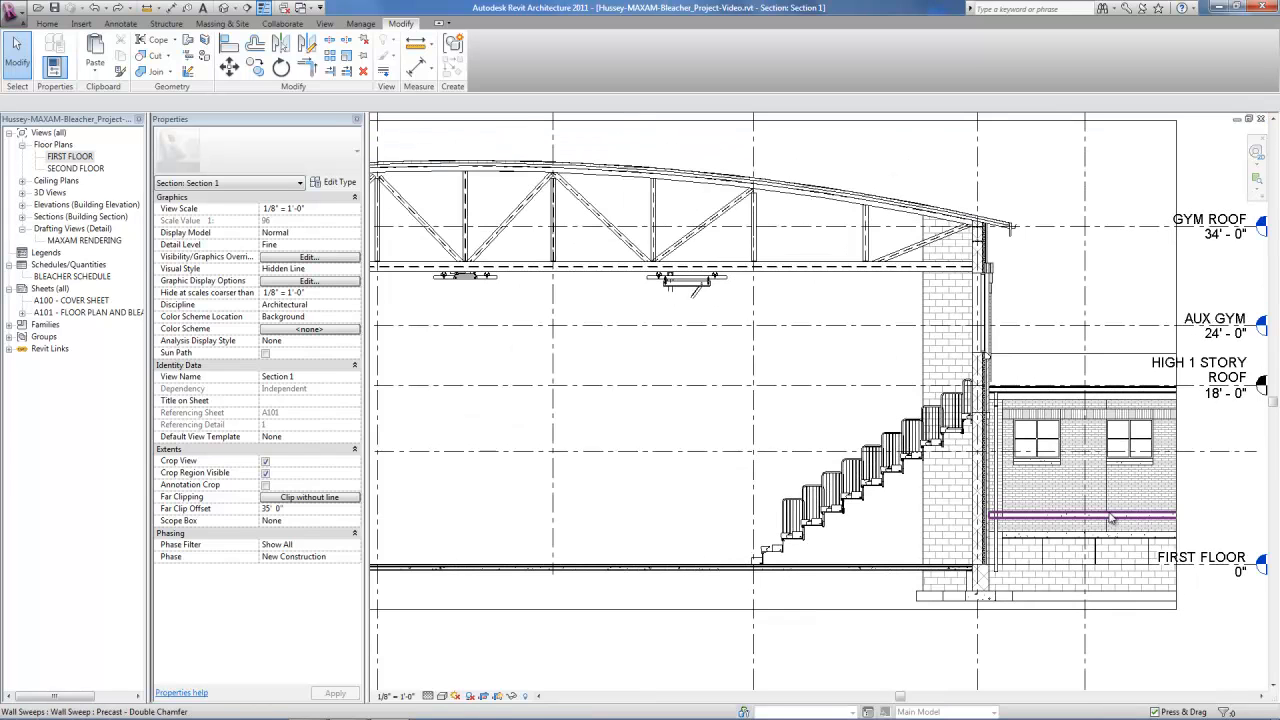
pyautogui.scroll(1, 818, 526)
pyautogui.scroll(3, 840, 528)
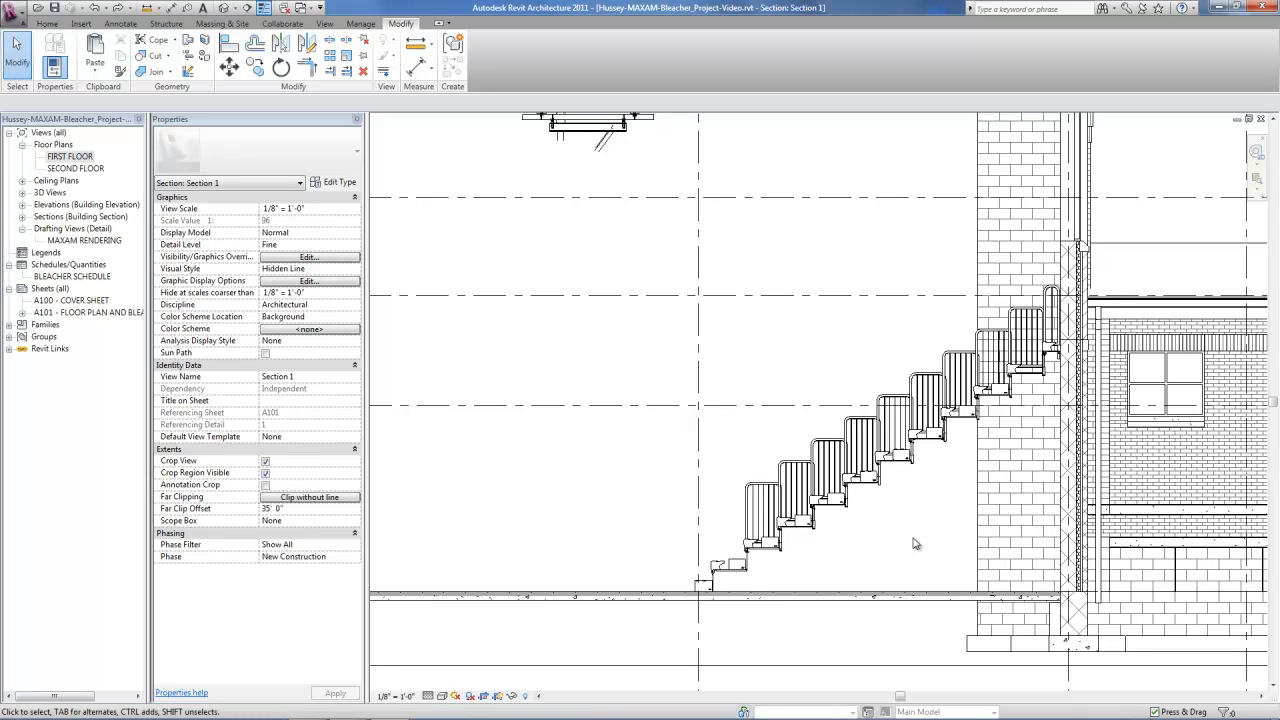
pyautogui.scroll(1, 913, 543)
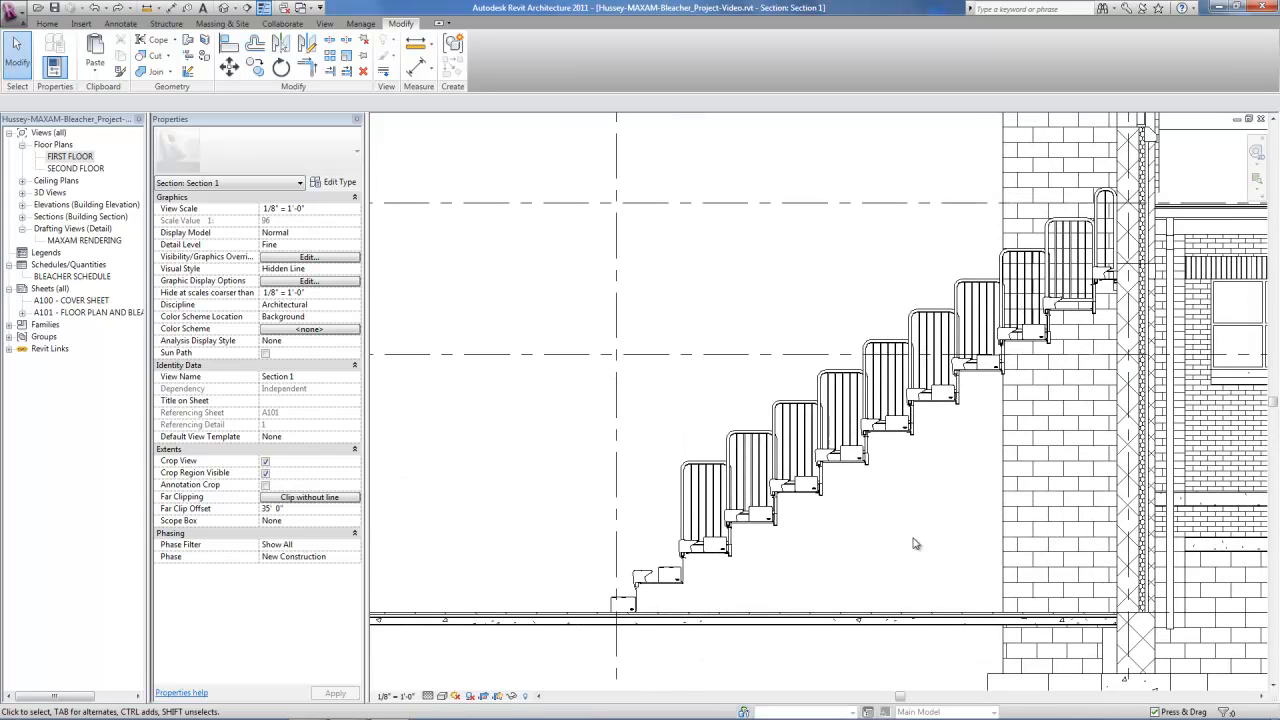
pyautogui.click(147, 8)
pyautogui.scroll(4, 808, 383)
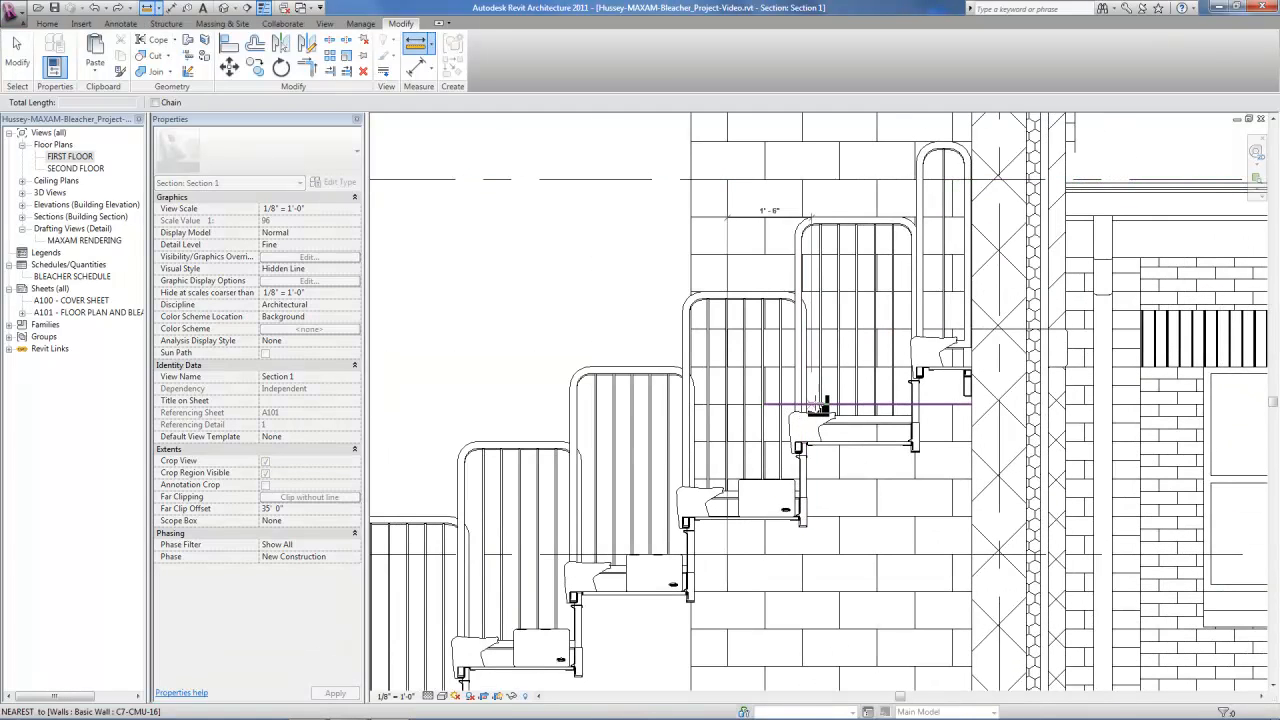
pyautogui.click(807, 333)
pyautogui.scroll(-1, 803, 199)
pyautogui.scroll(-3, 805, 200)
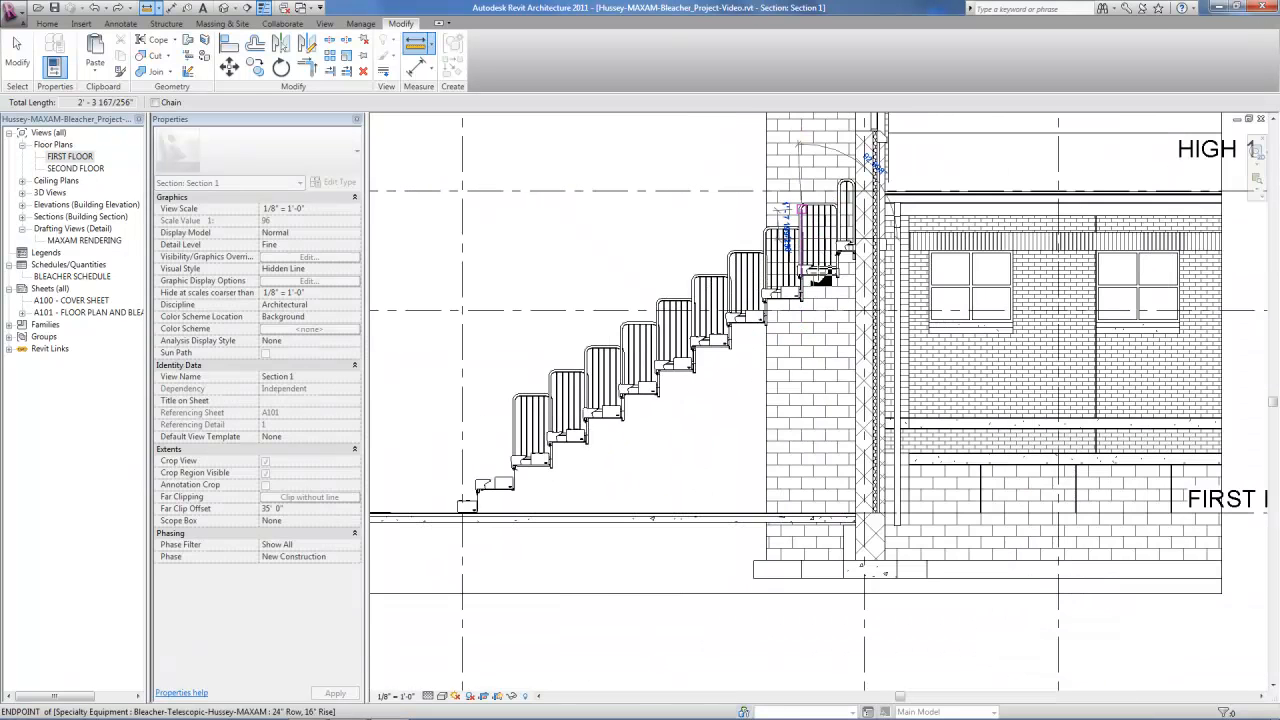
pyautogui.click(812, 510)
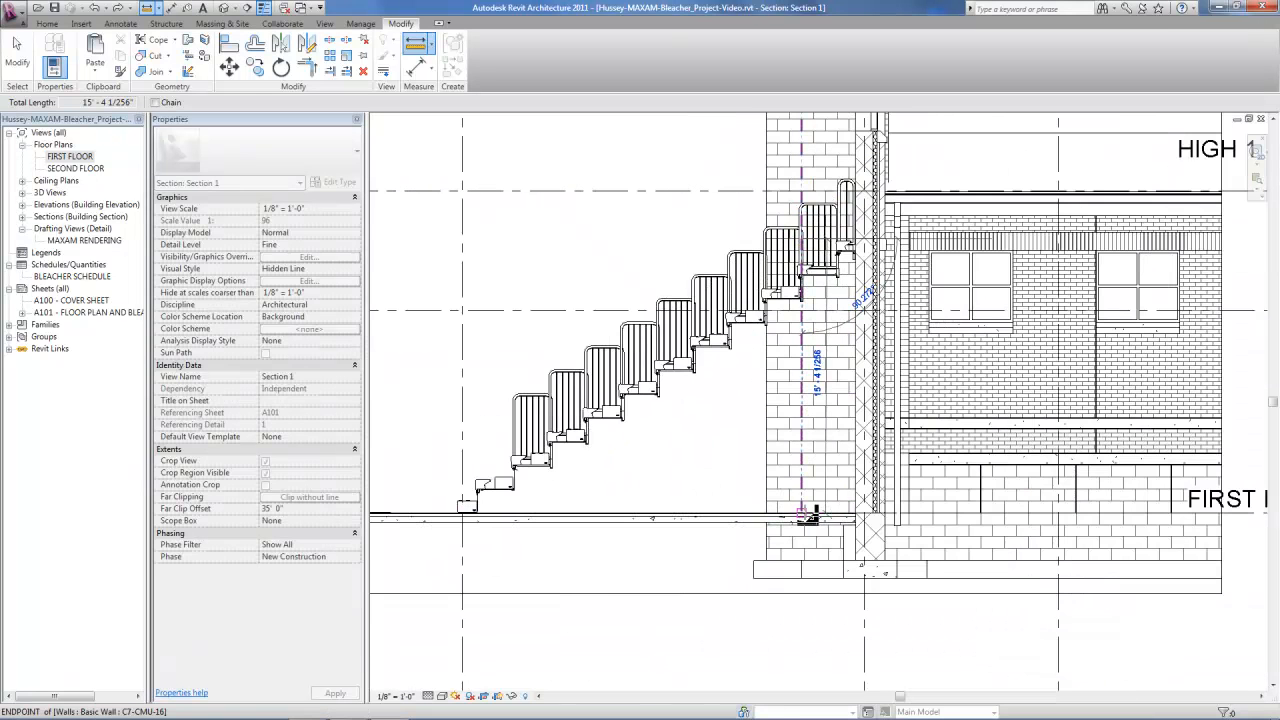
pyautogui.press('Escape')
pyautogui.press('Escape')
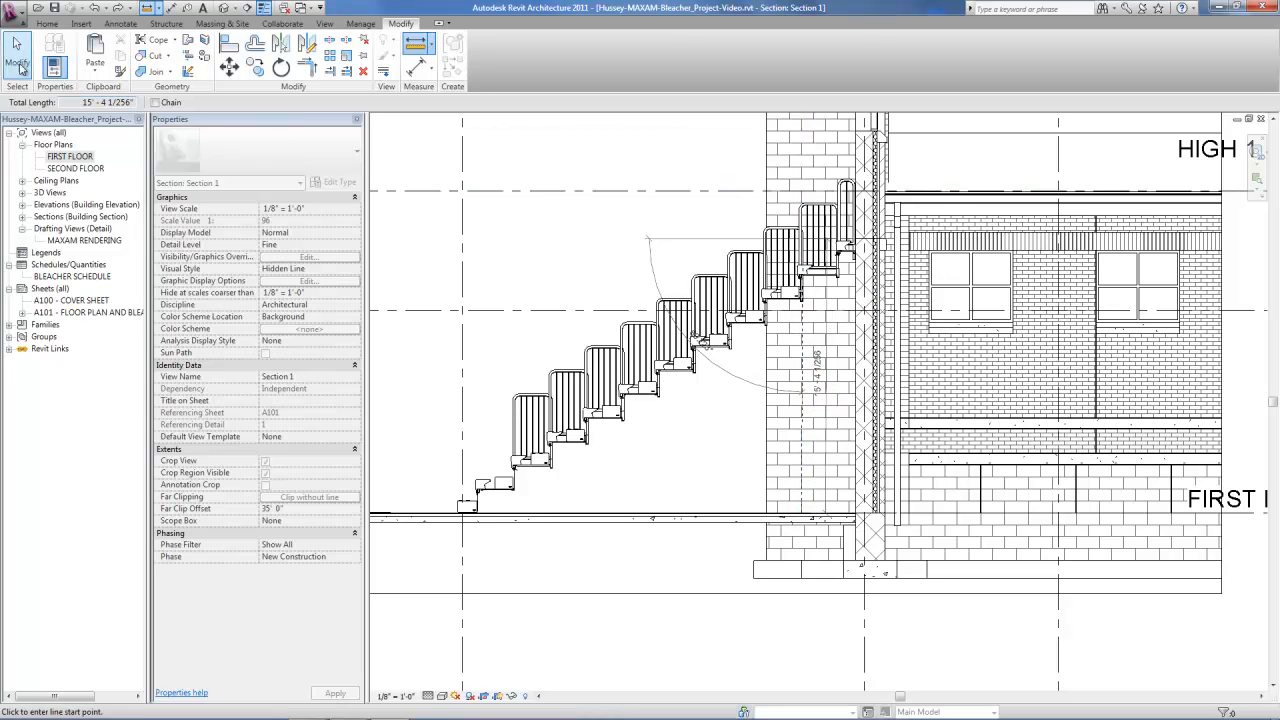
# - In the first floor plan, create a perspective camera at the southeast bleacher's upper corner, aimed northwest across the court
pyautogui.scroll(-1, 1174, 422)
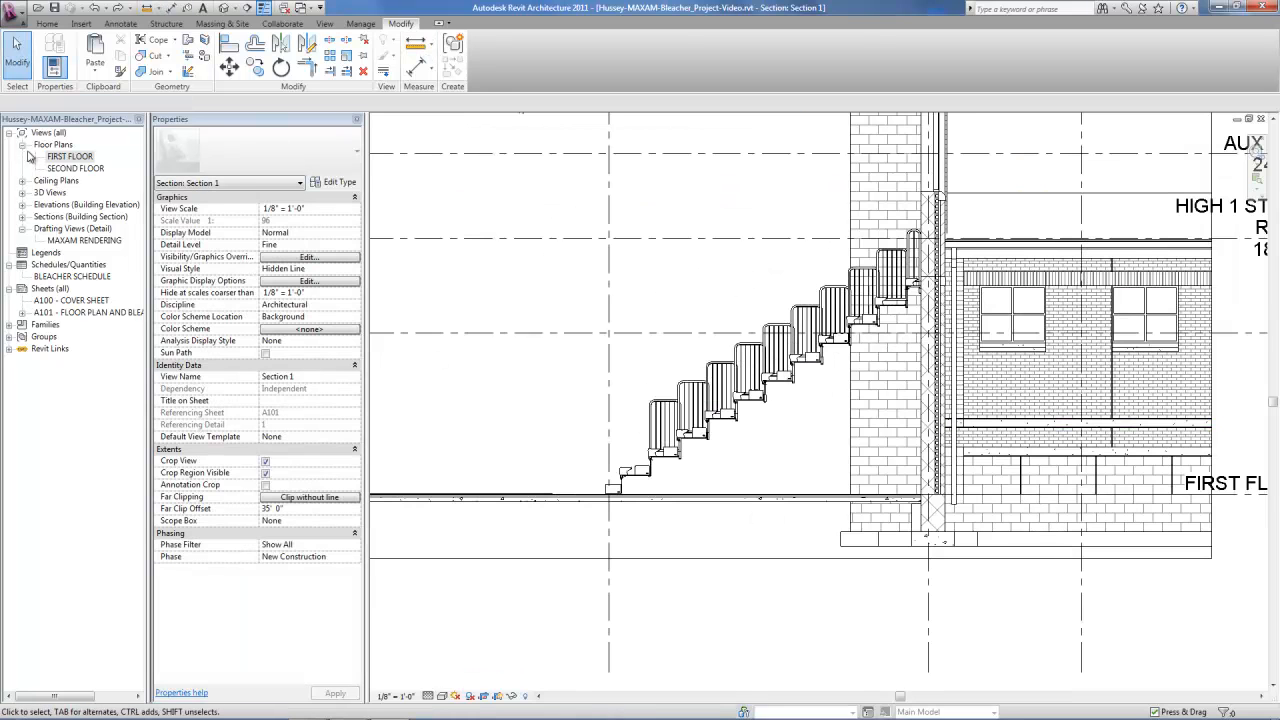
pyautogui.doubleClick(68, 156)
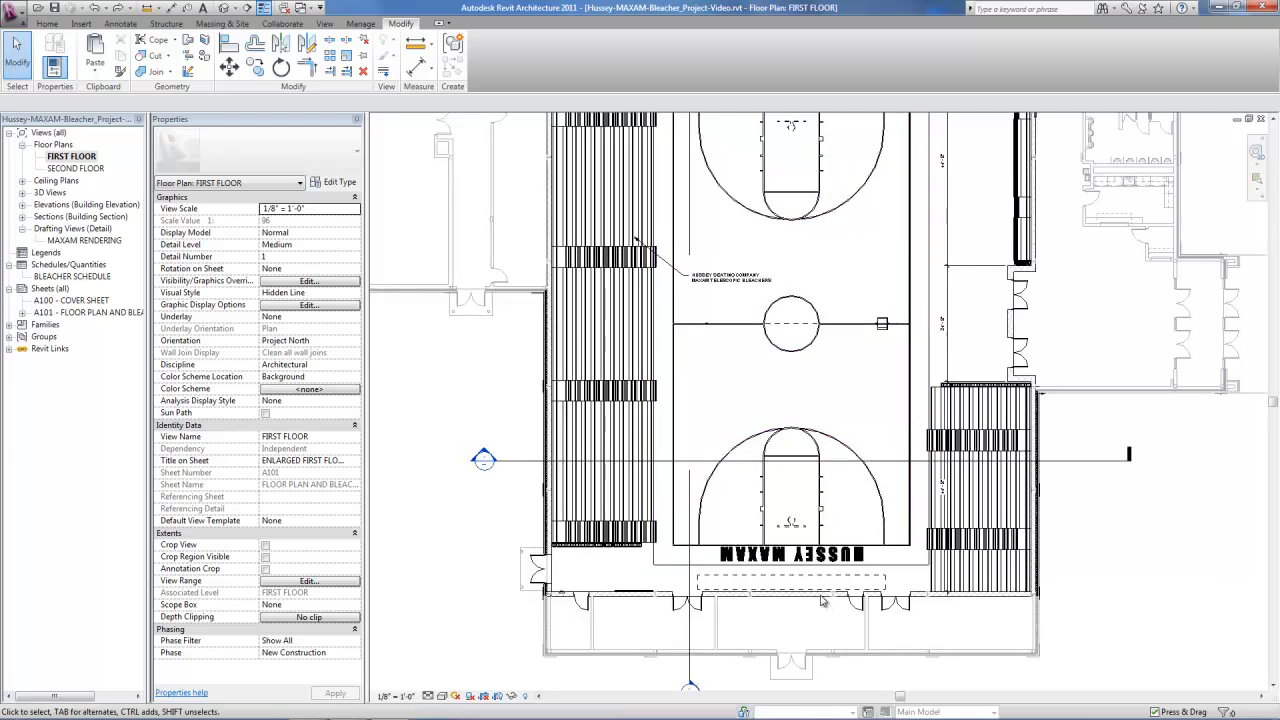
pyautogui.scroll(-2, 822, 600)
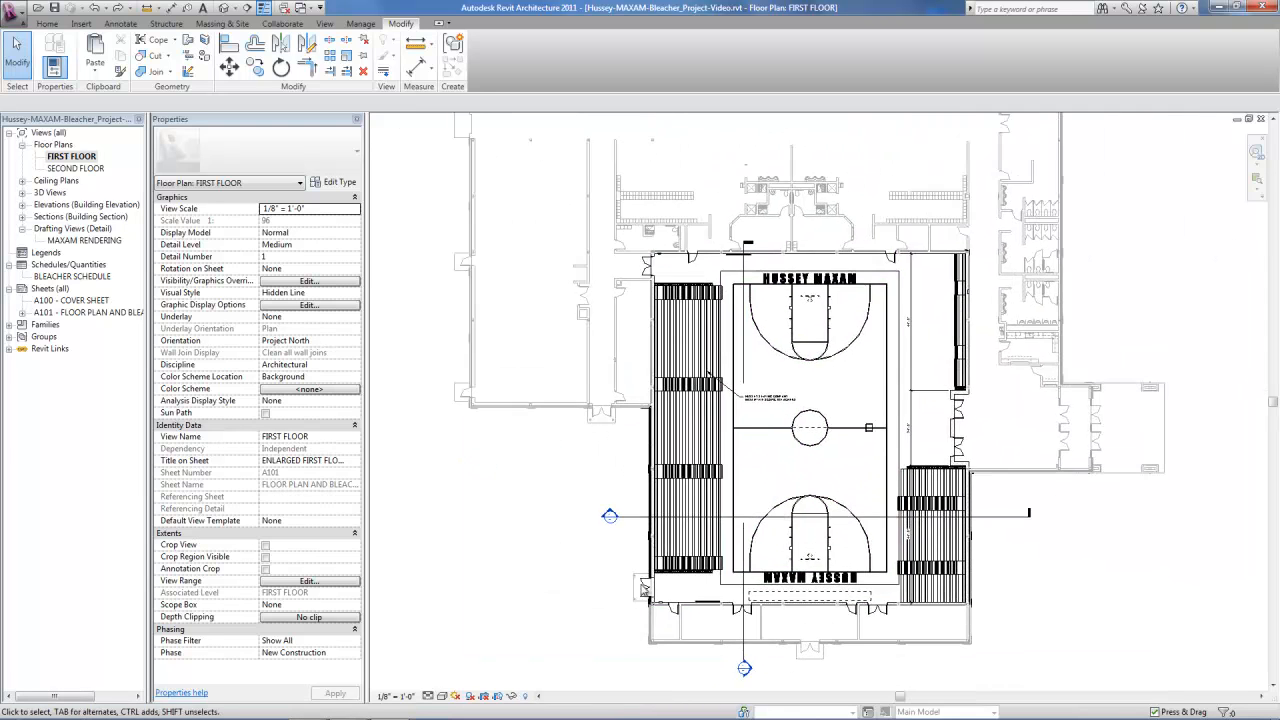
pyautogui.scroll(3, 645, 588)
pyautogui.scroll(1, 1193, 606)
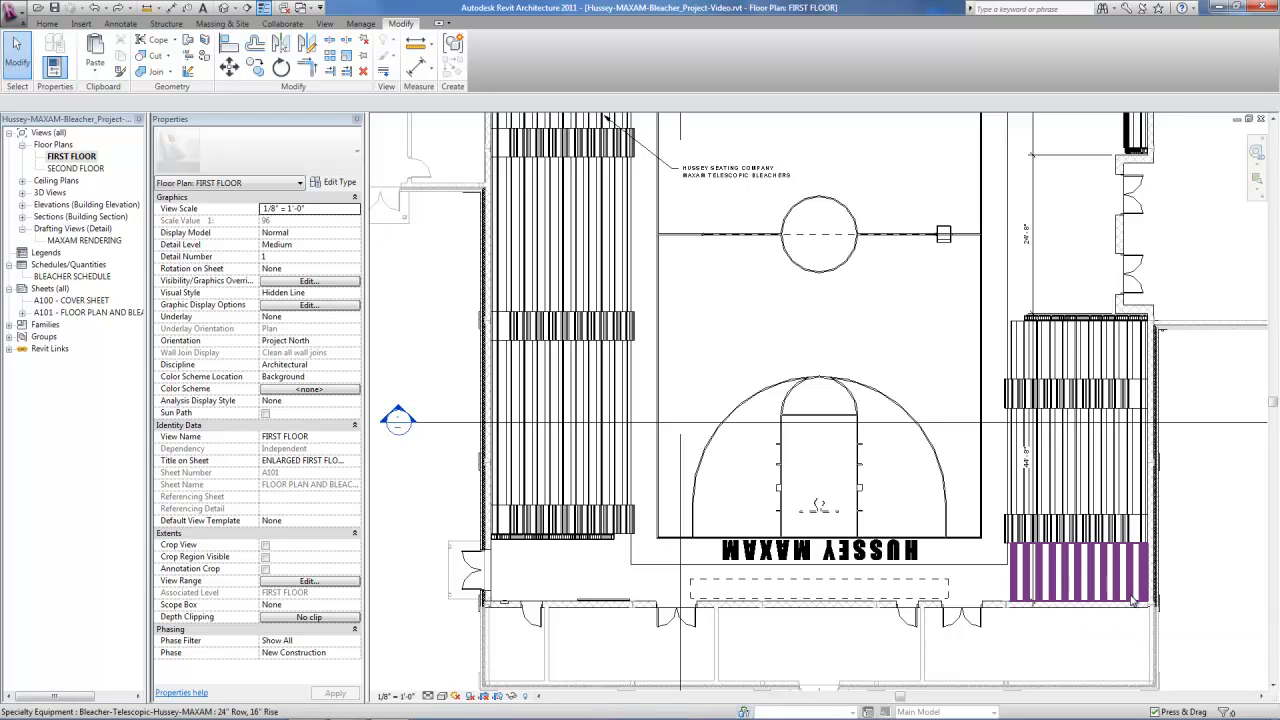
pyautogui.scroll(1, 1133, 601)
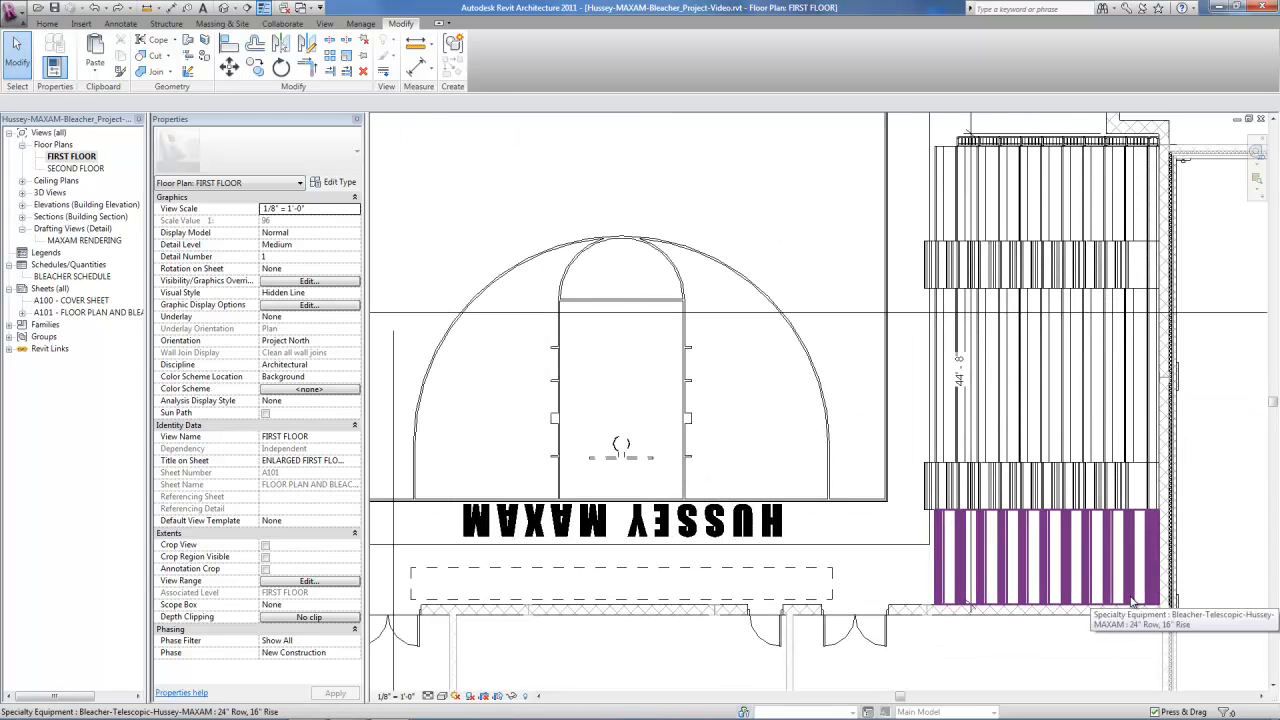
pyautogui.press('3')
pyautogui.press('d')
pyautogui.click(1128, 598)
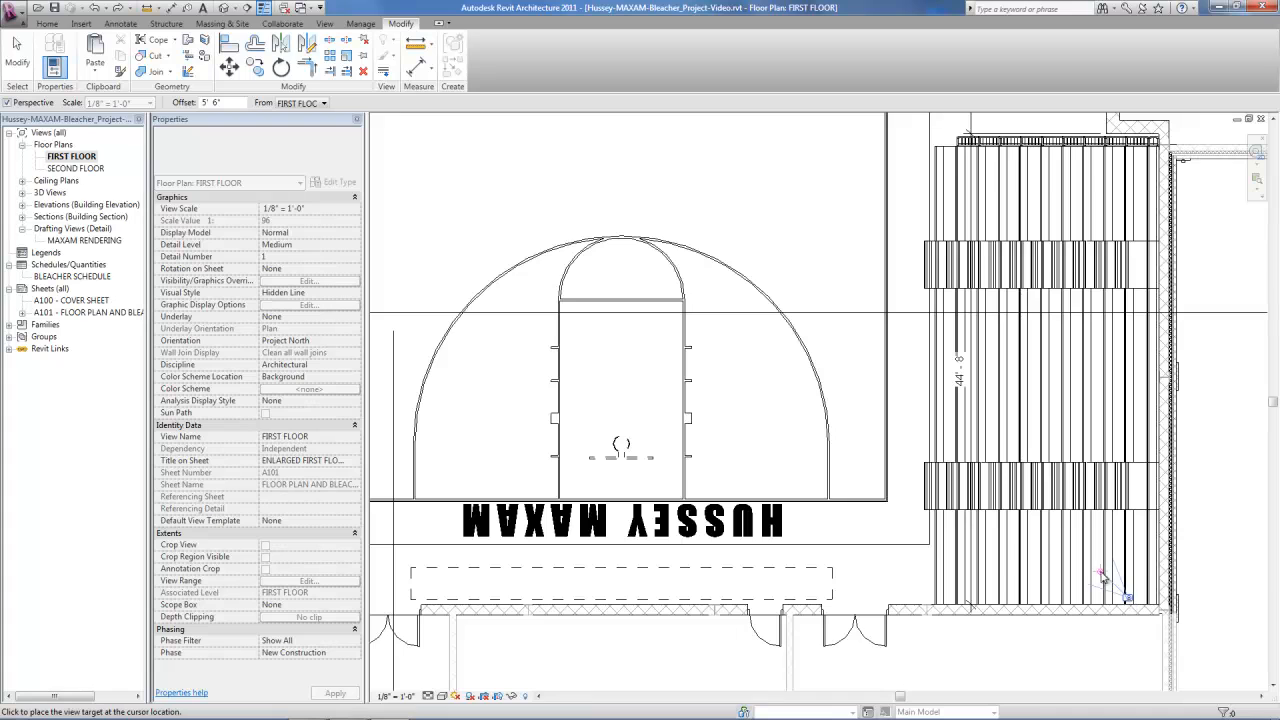
pyautogui.scroll(-5, 1103, 577)
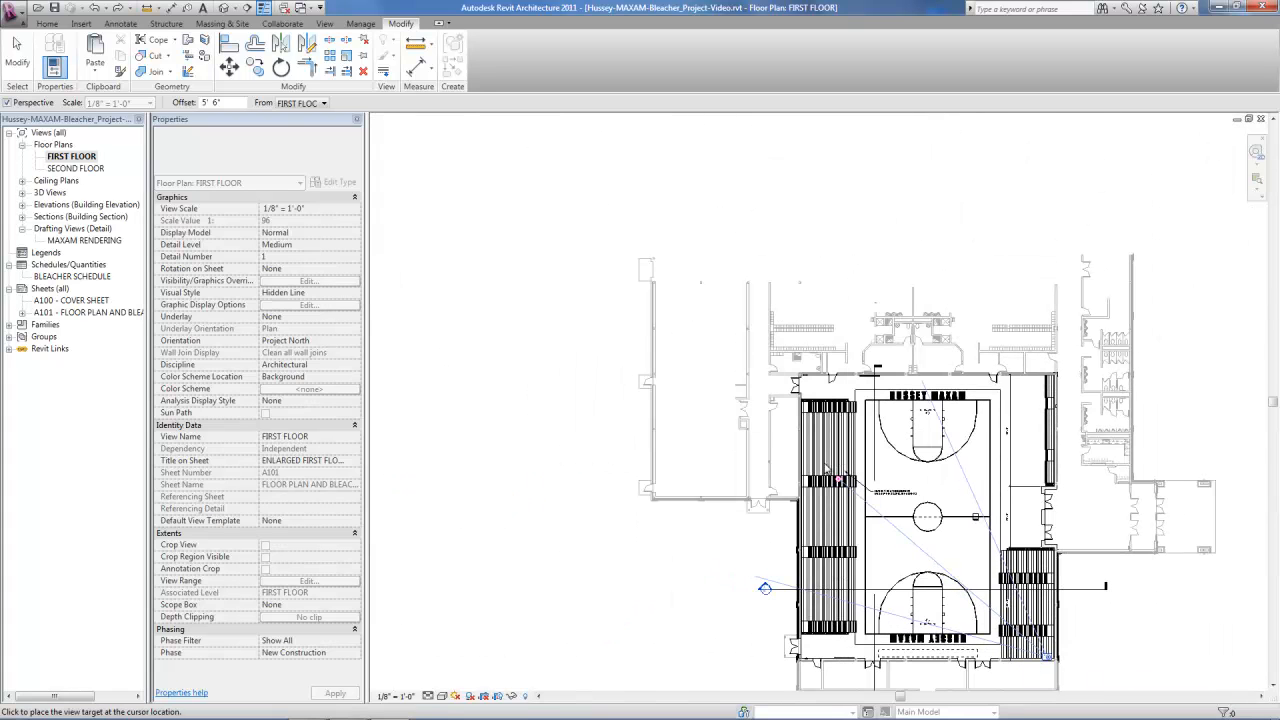
pyautogui.click(731, 233)
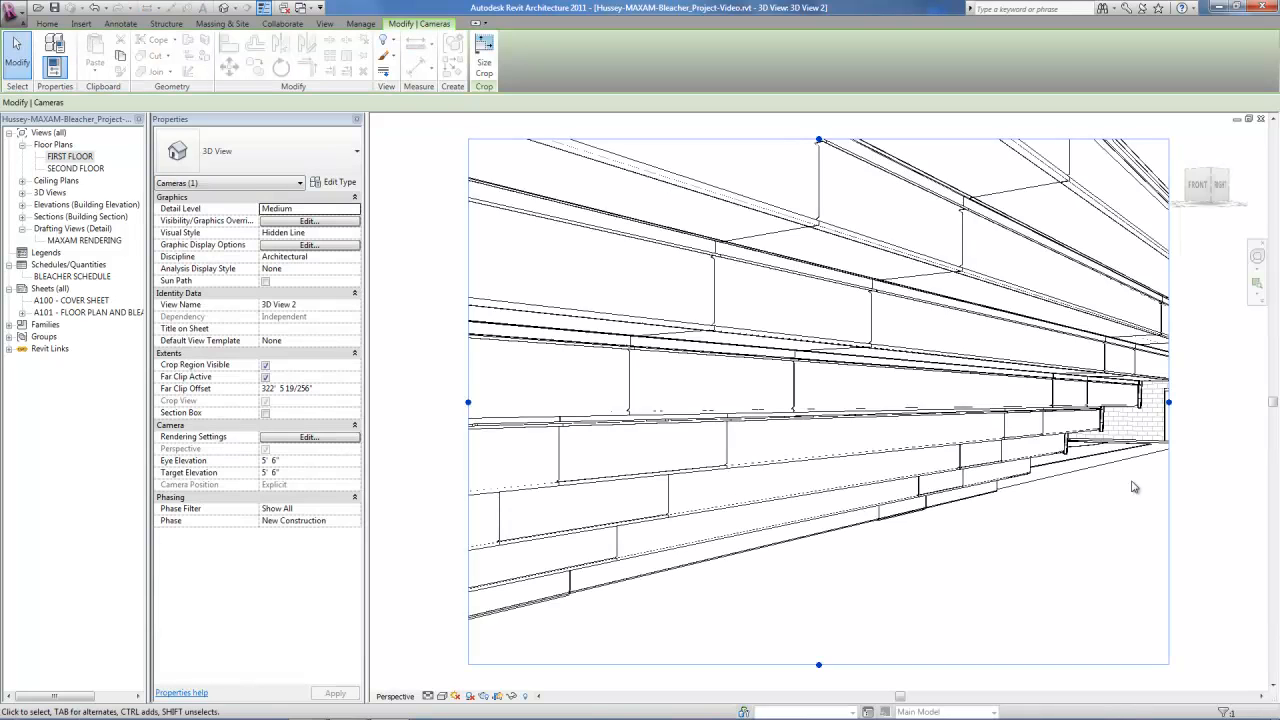
# - Set the camera's eye elevation to 15' 4" and the view's visual style to Shaded with Edges
pyautogui.click(306, 460)
pyautogui.write('15 4')
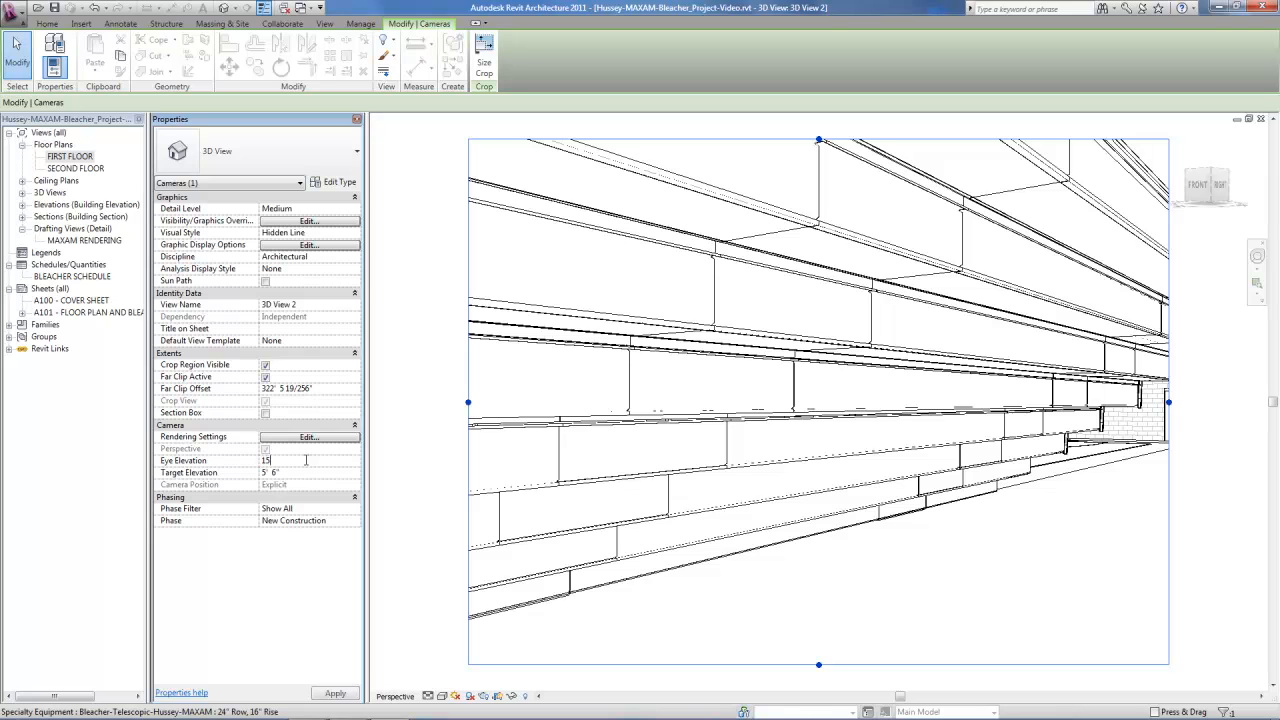
pyautogui.click(1010, 517)
pyautogui.press('s')
pyautogui.press('d')
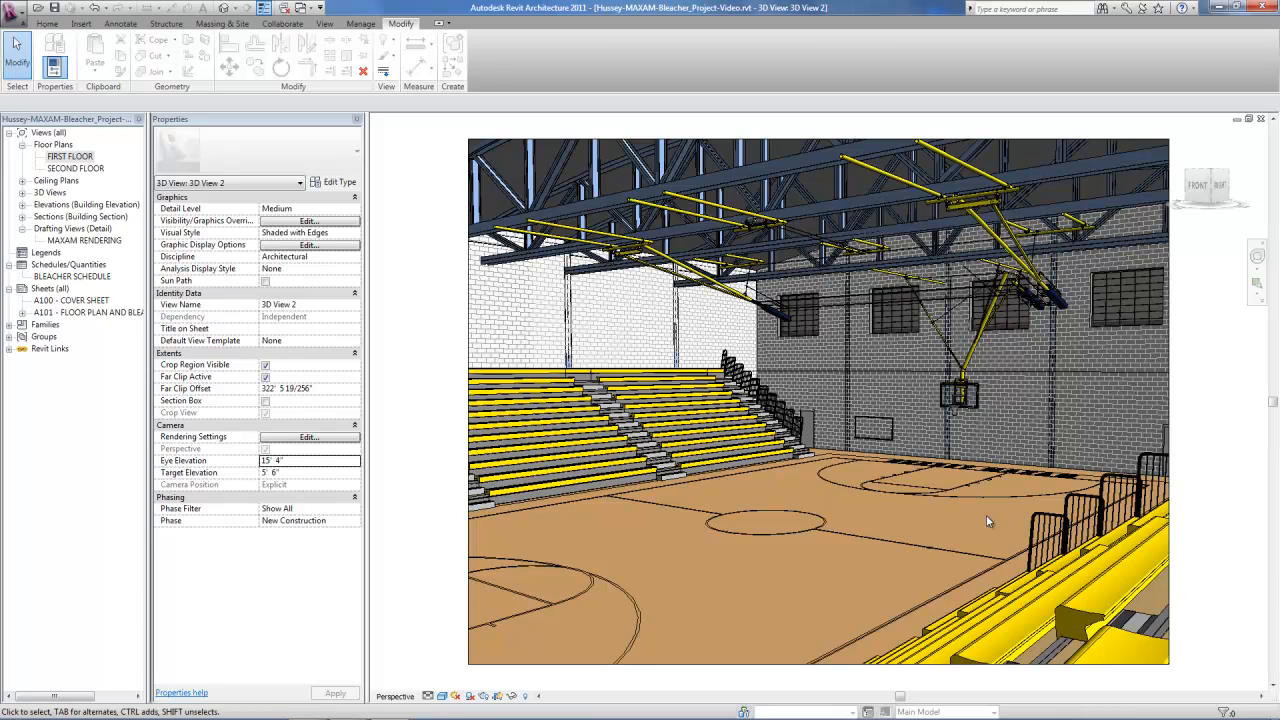
# - Look around the gym from the bleacher camera, checking the roof trusses, basketball hoops, court and opposite bleachers
pyautogui.click(1259, 259)
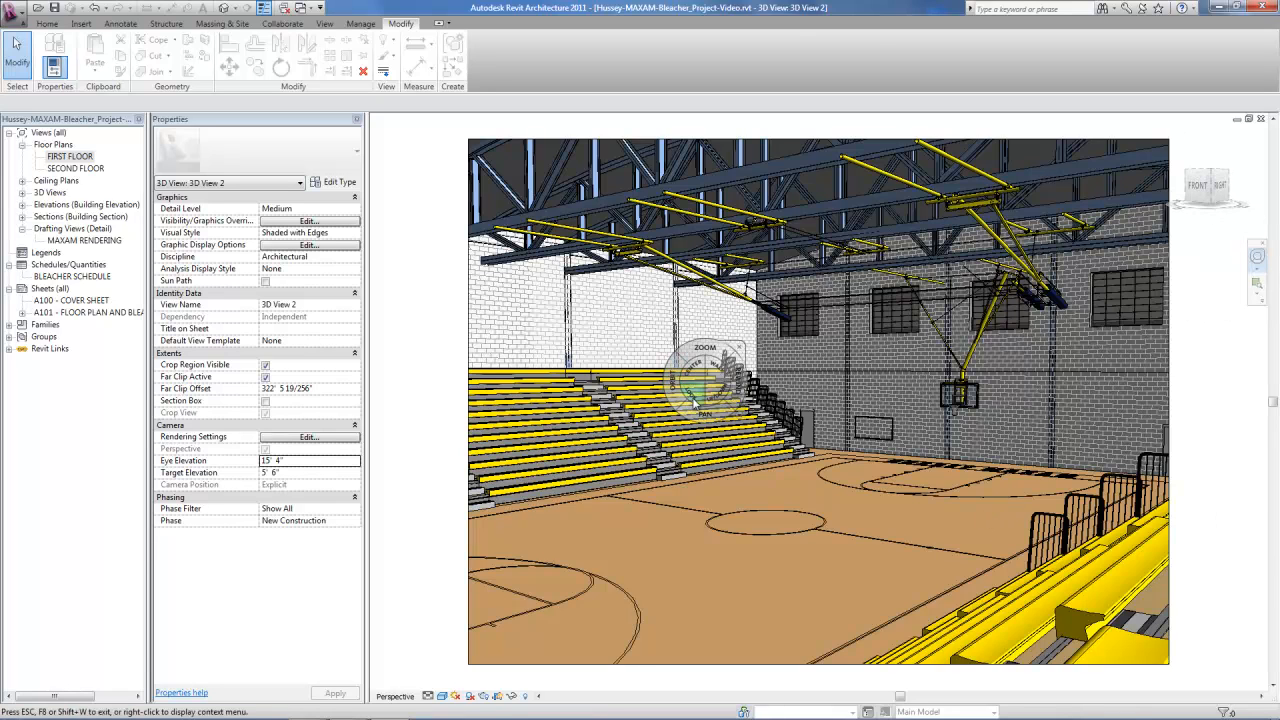
pyautogui.moveTo(695, 398); pyautogui.dragTo(450, 322)
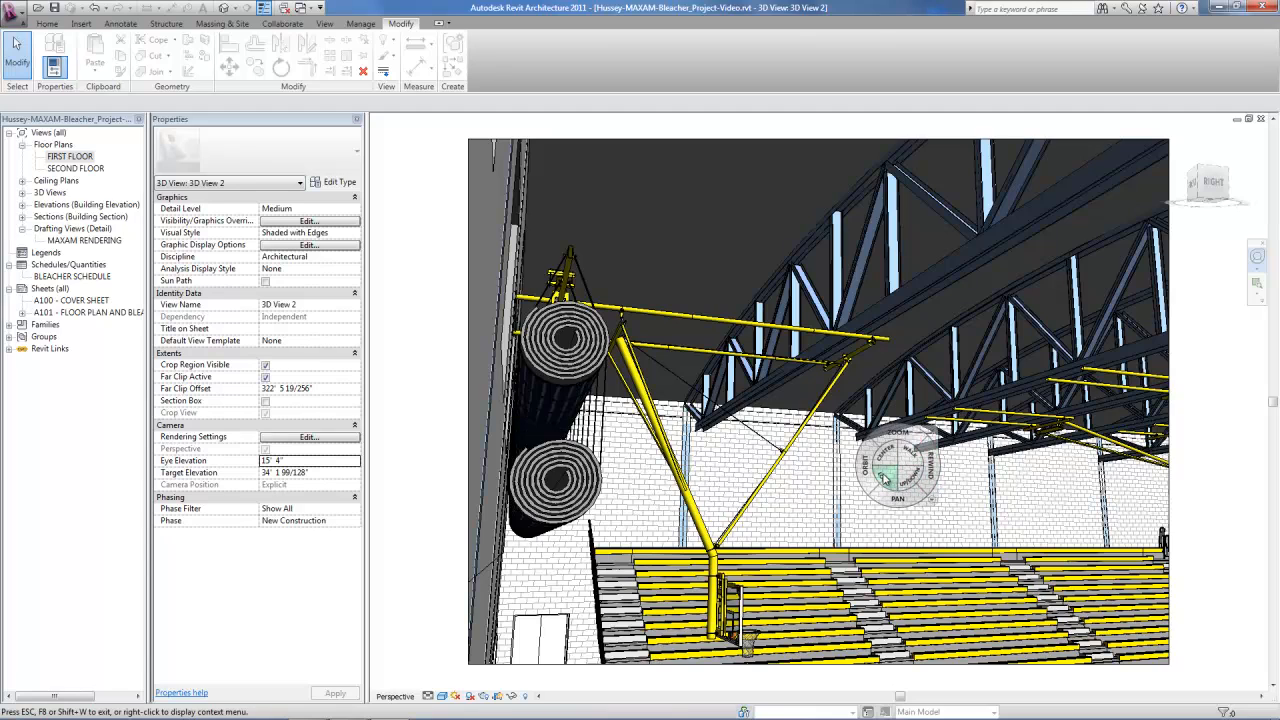
pyautogui.moveTo(884, 480); pyautogui.dragTo(1038, 578)
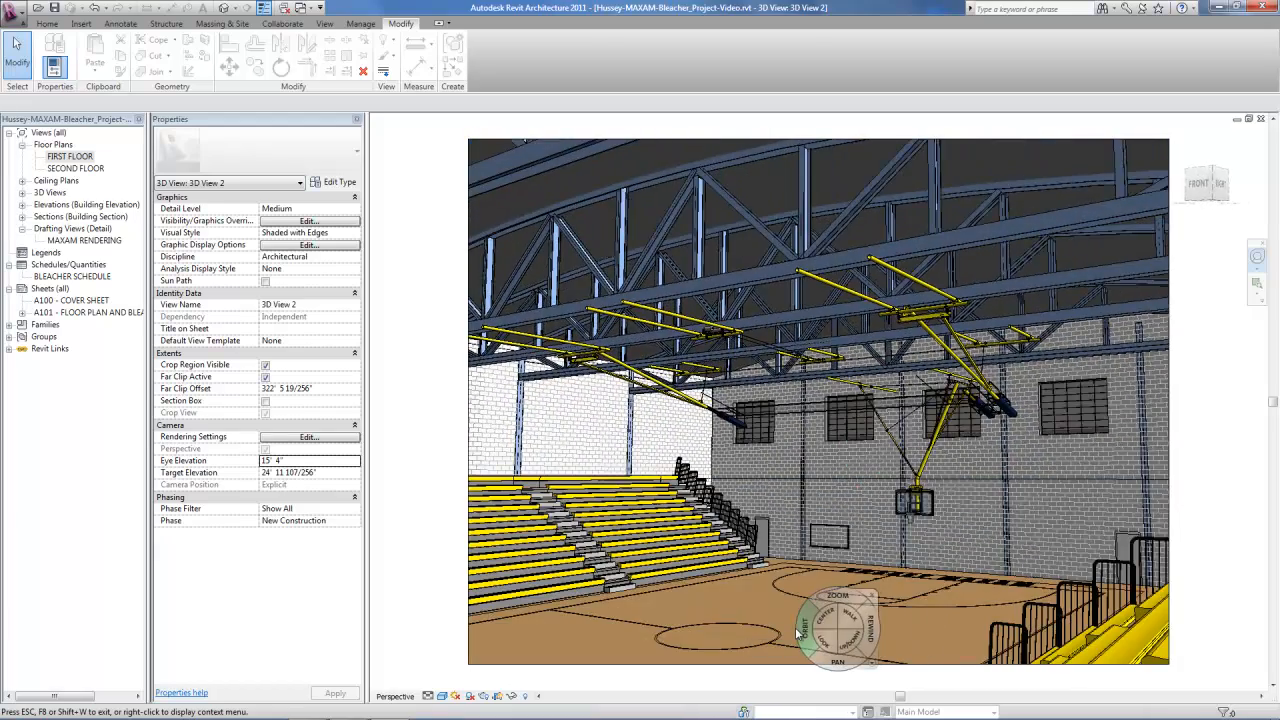
pyautogui.moveTo(823, 638); pyautogui.dragTo(790, 630)
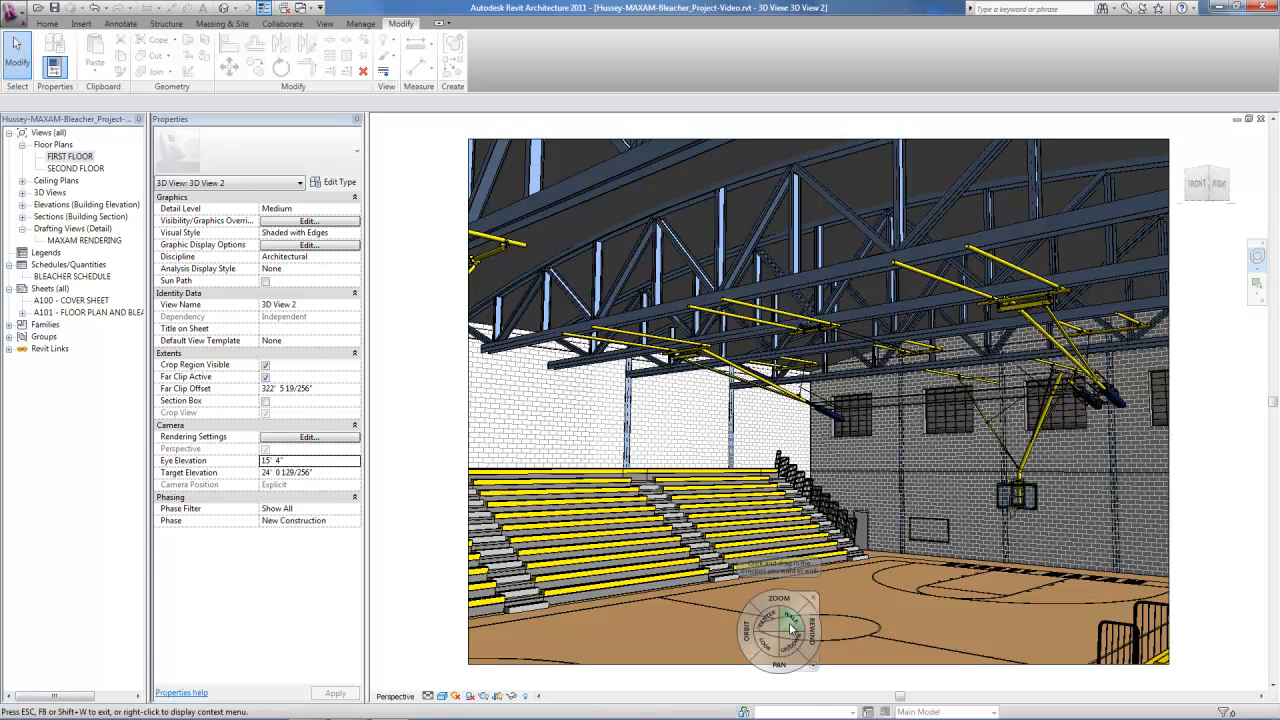
pyautogui.moveTo(773, 645)
pyautogui.mouseDown()
pyautogui.moveTo(750, 645)
pyautogui.moveTo(772, 640)
pyautogui.mouseUp()
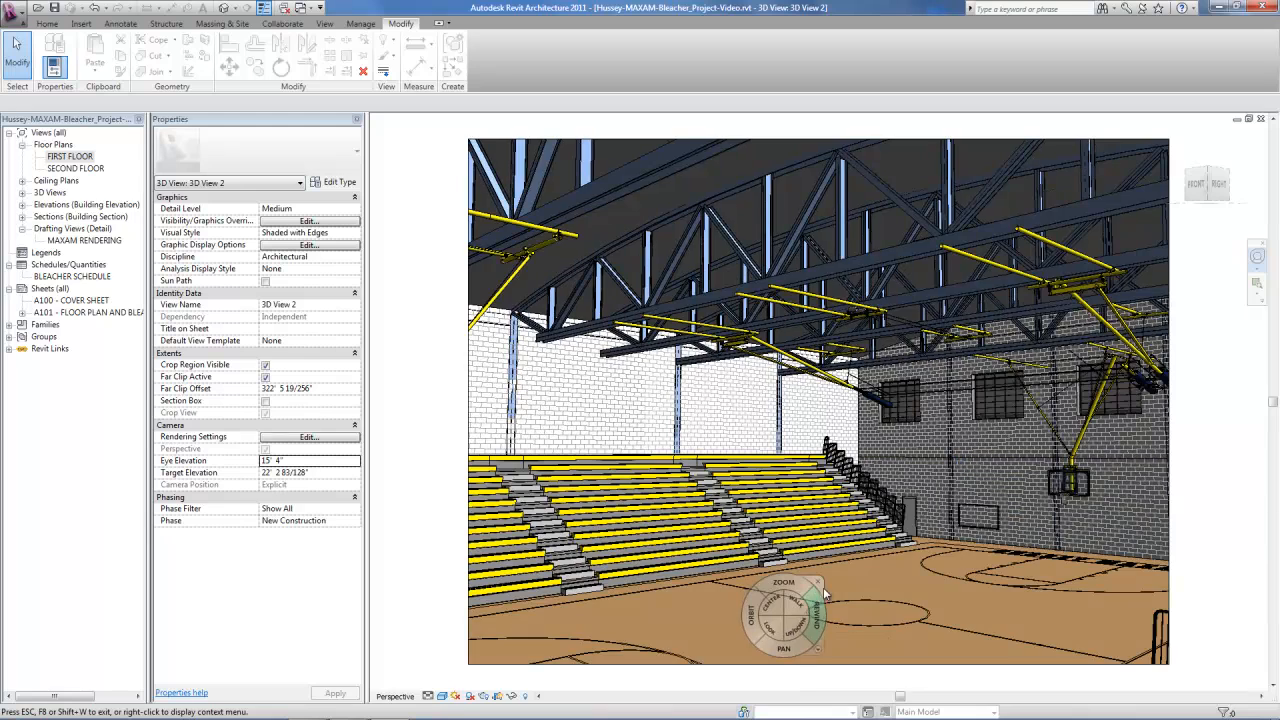
pyautogui.click(823, 580)
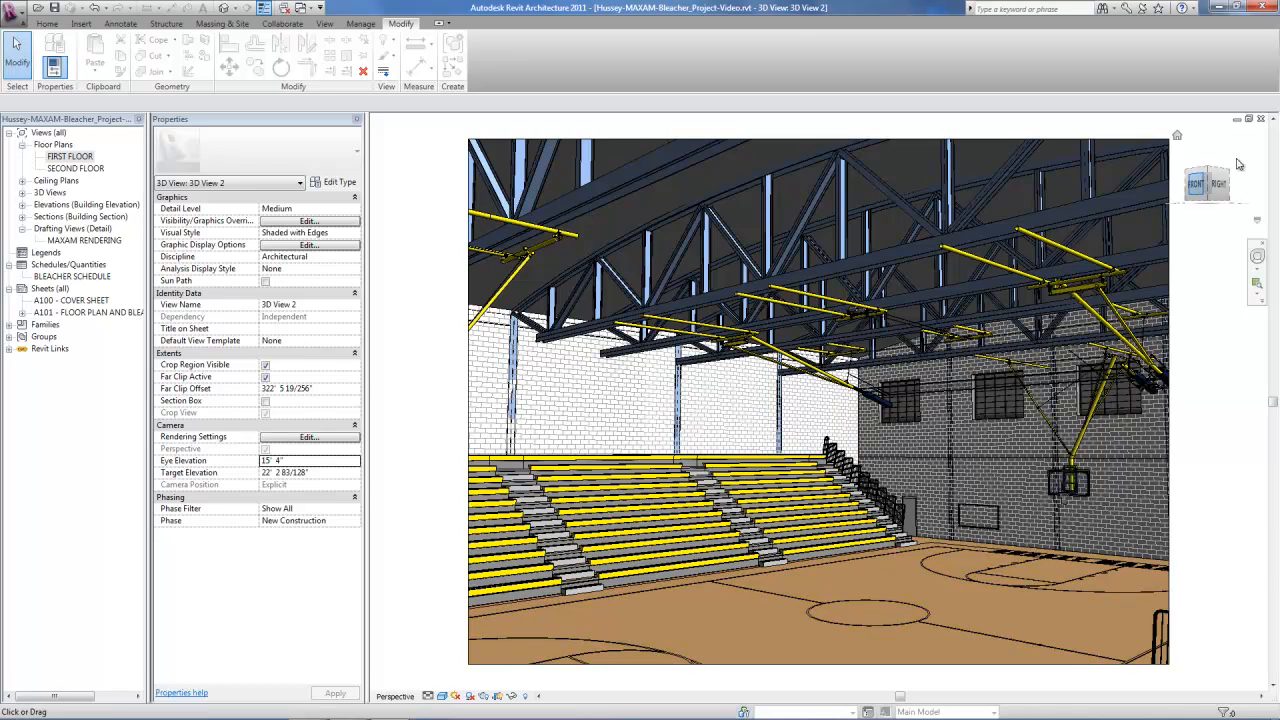
# - Return to the first floor plan and review the type constraints of the middle seating section in the southeast bleacher bank
pyautogui.click(1262, 121)
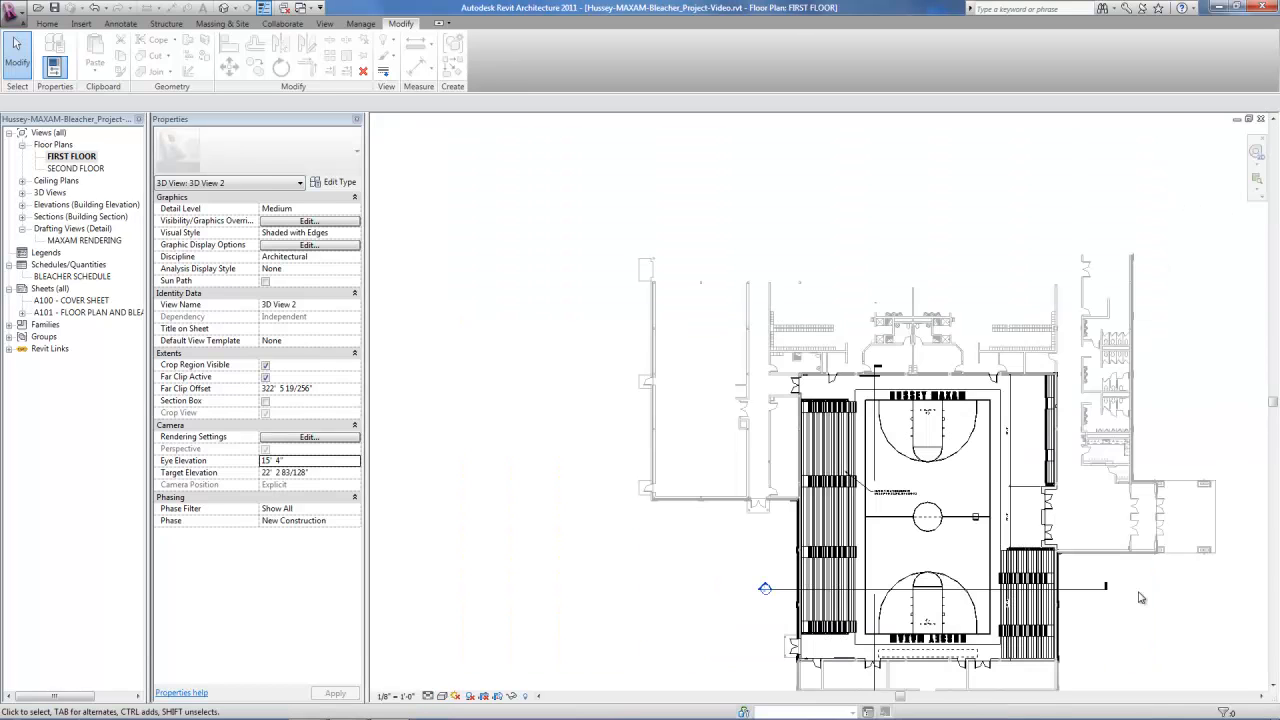
pyautogui.press('z')
pyautogui.press('e')
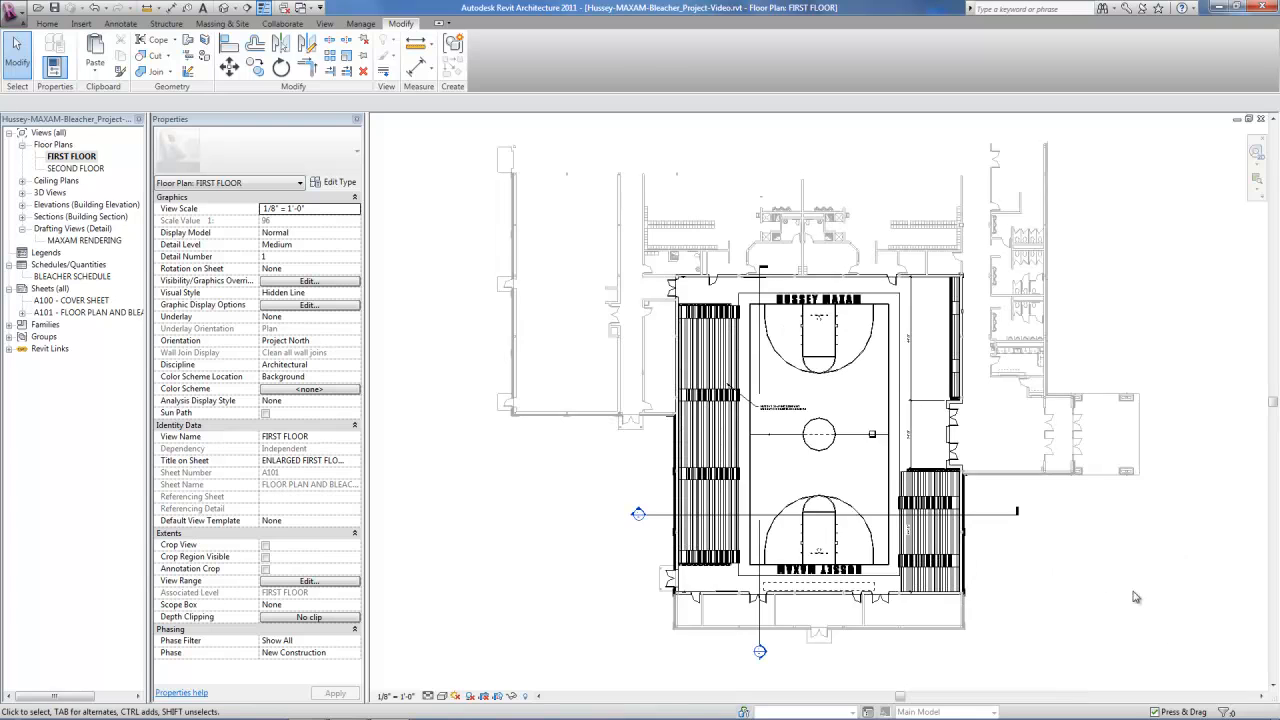
pyautogui.scroll(5, 993, 601)
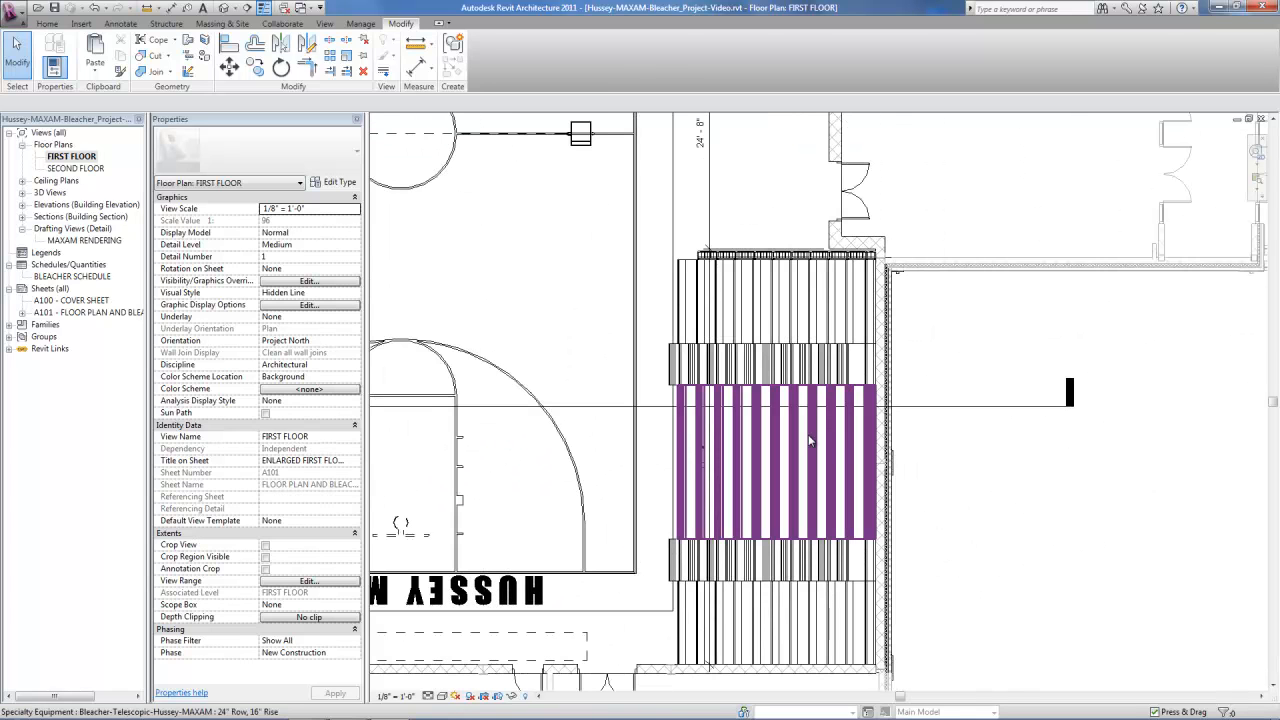
pyautogui.click(800, 460)
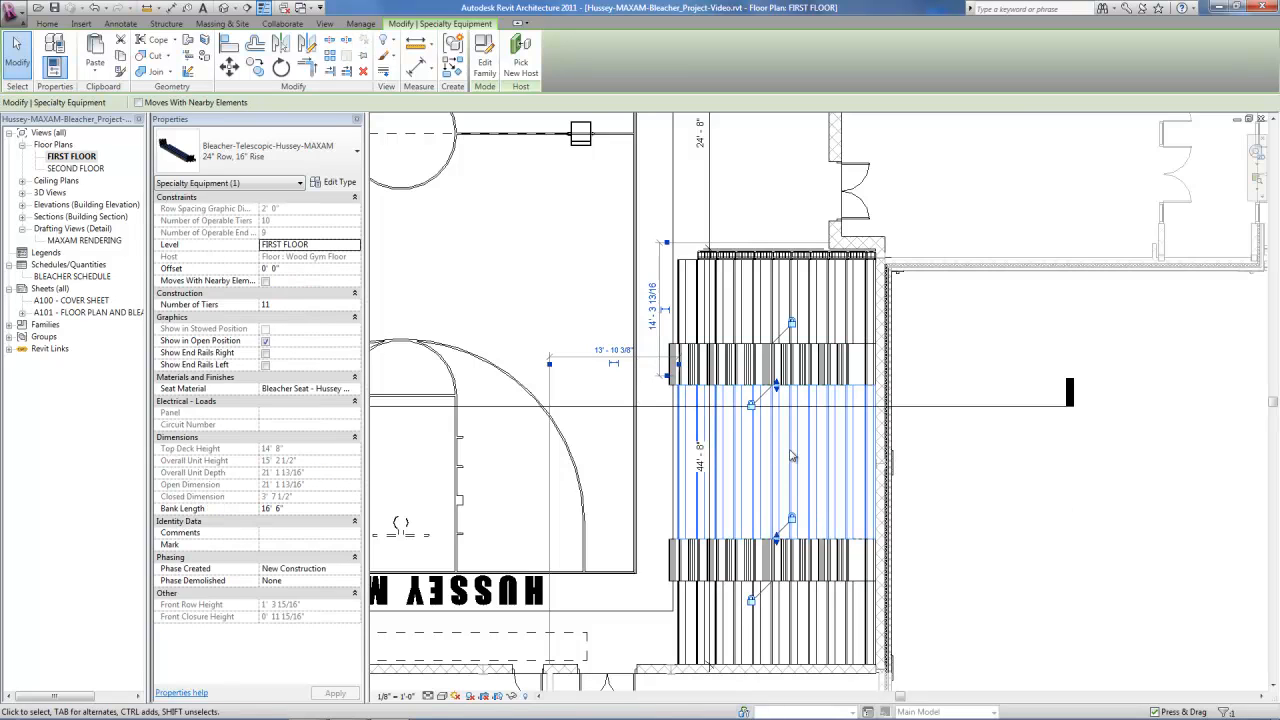
pyautogui.click(335, 182)
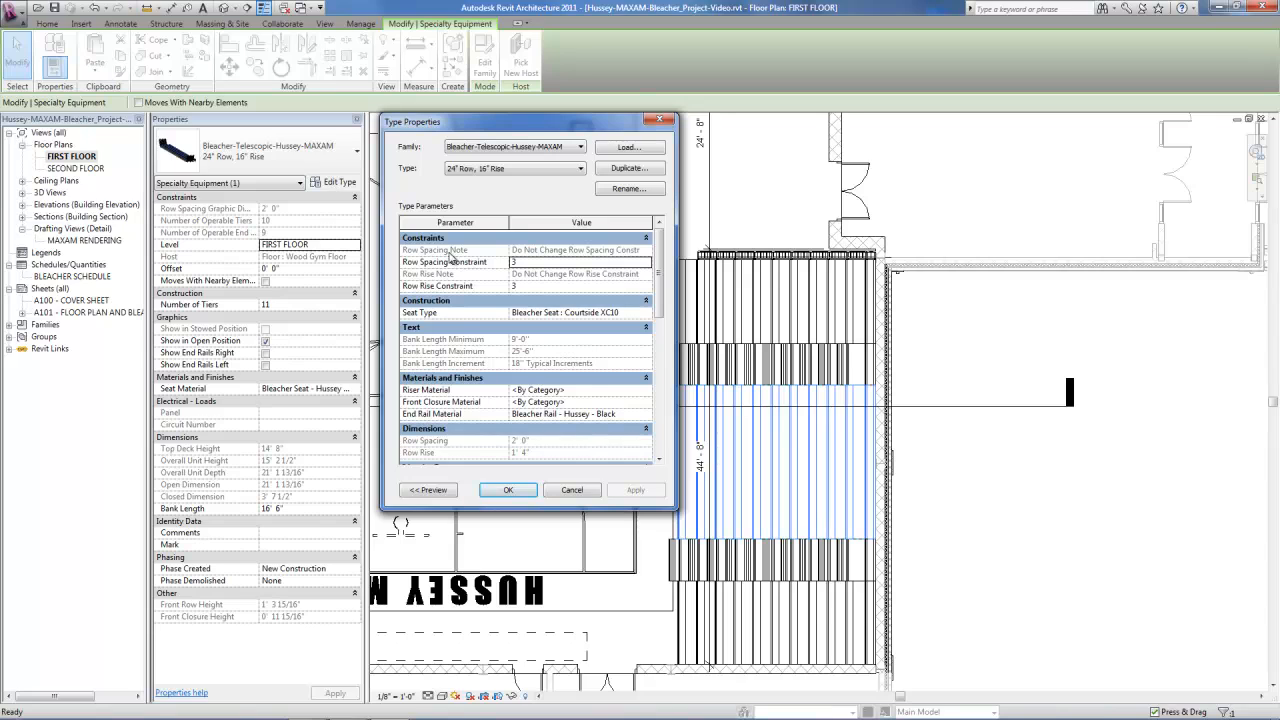
pyautogui.click(502, 237)
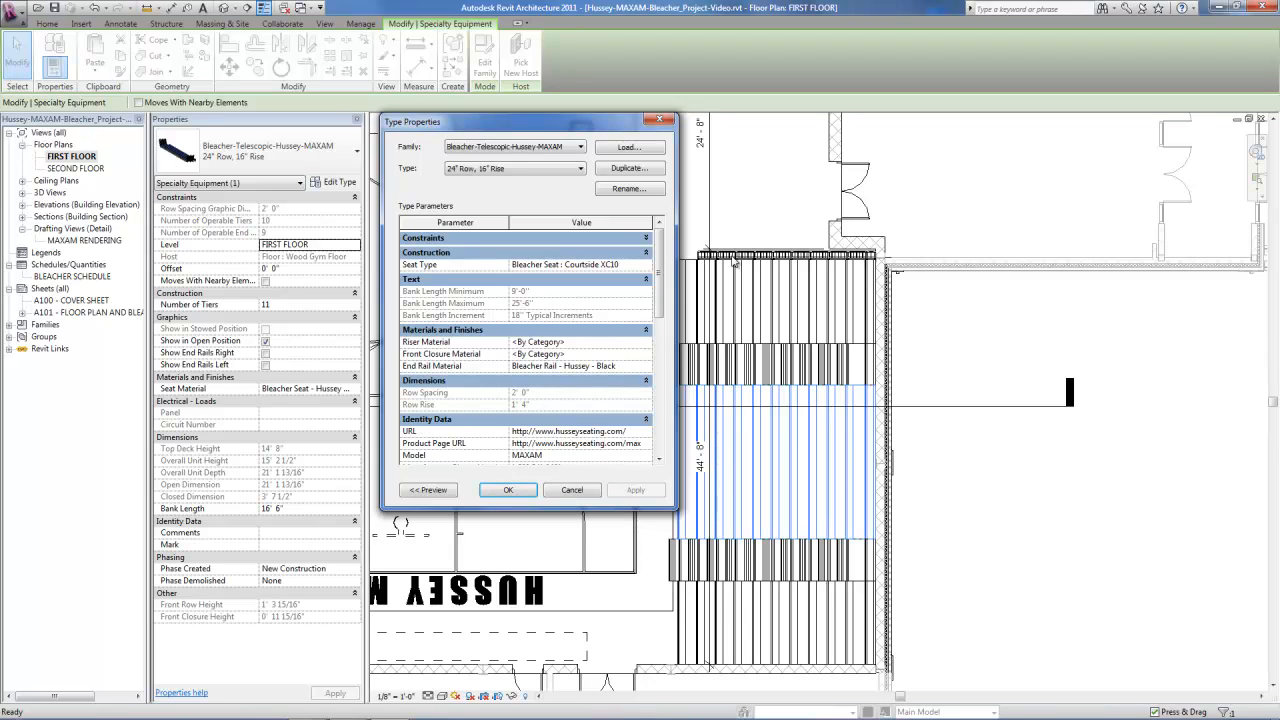
# - Browse the Hussey materials available for the bleacher type's End Rail Material, leaving the material library without a change
pyautogui.click(641, 368)
pyautogui.click(645, 367)
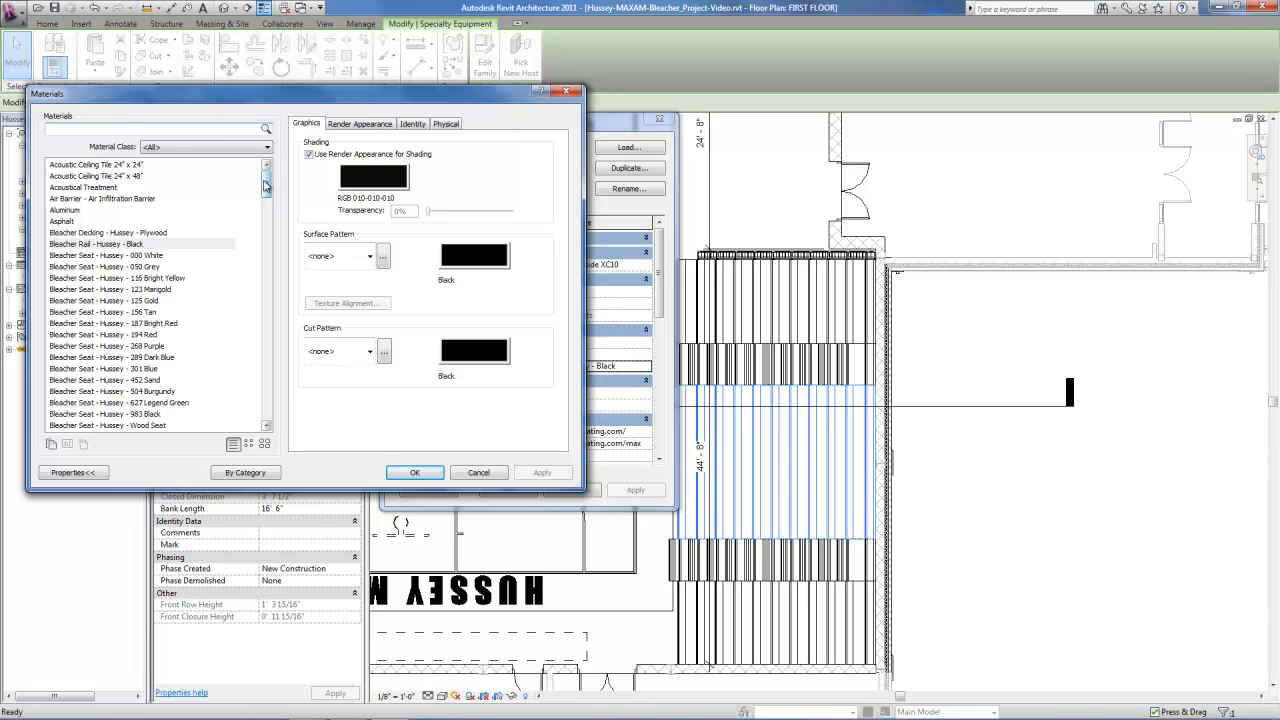
pyautogui.moveTo(266, 184); pyautogui.dragTo(266, 188)
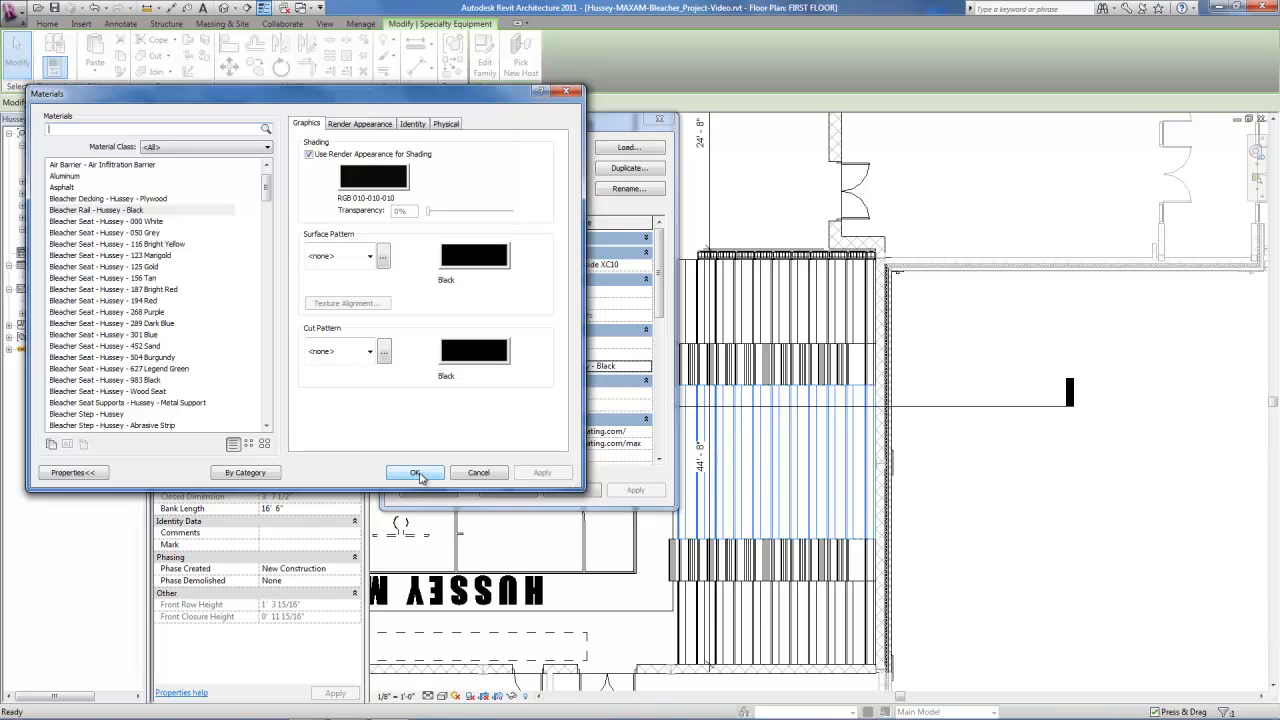
pyautogui.click(566, 91)
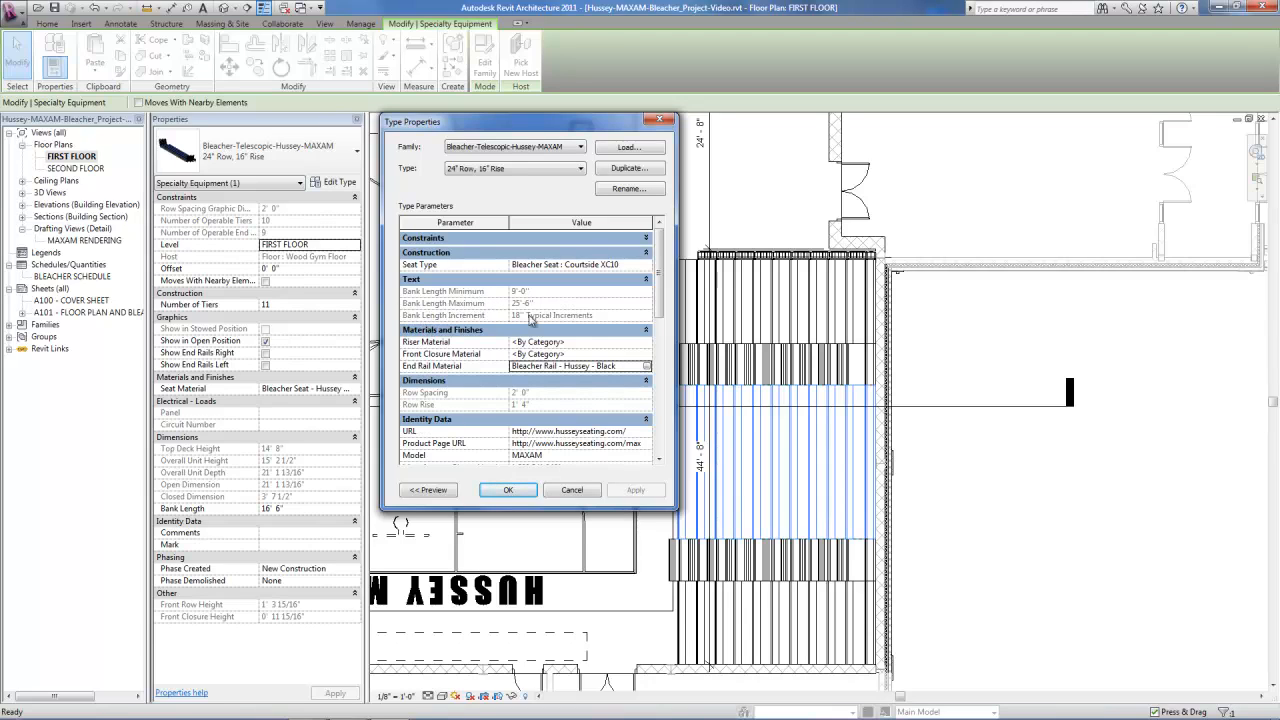
# - Review the bleacher type's Identity Data and read its linked MAXAM product page in the browser, closing both
pyautogui.moveTo(656, 284); pyautogui.dragTo(659, 348)
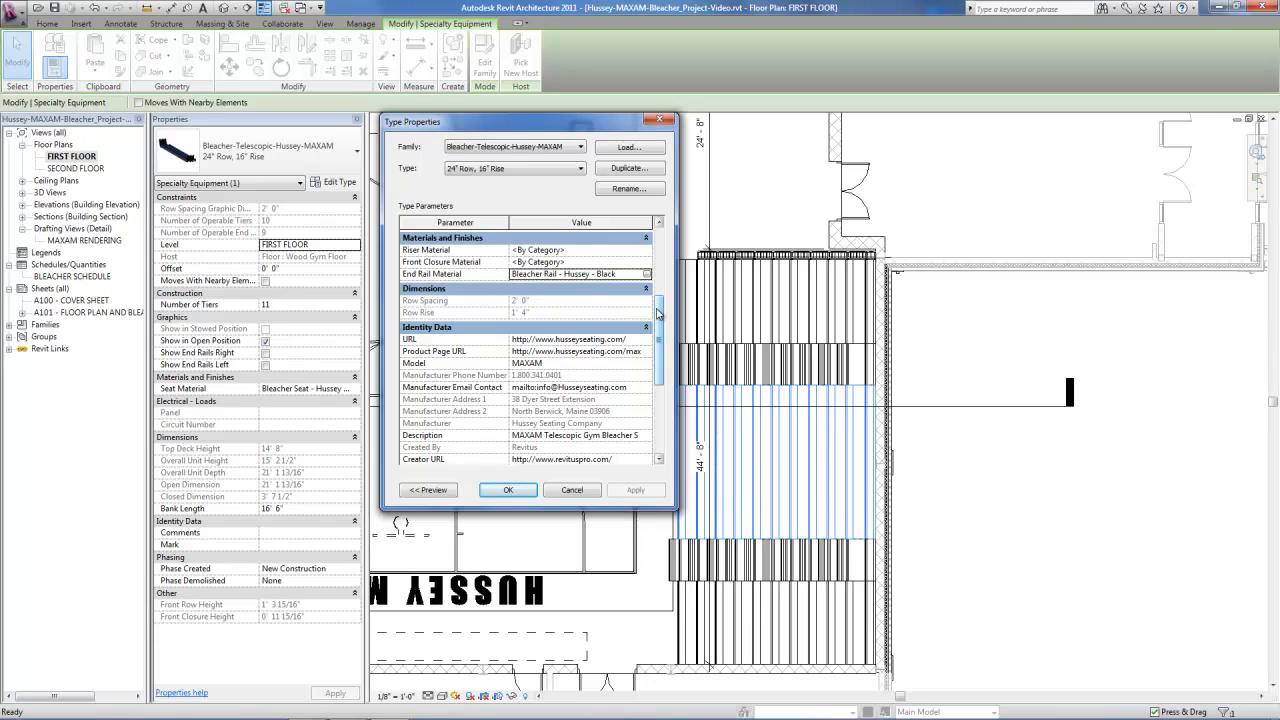
pyautogui.moveTo(658, 313); pyautogui.dragTo(659, 356)
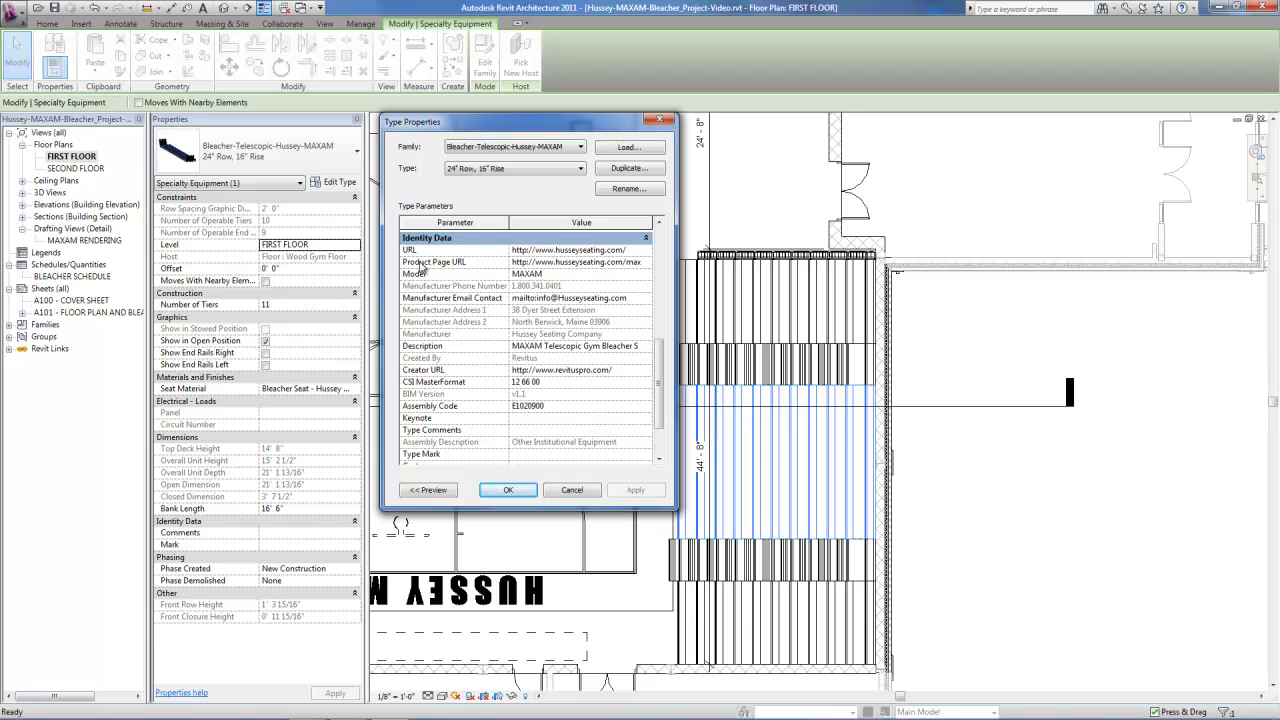
pyautogui.click(541, 263)
pyautogui.click(647, 262)
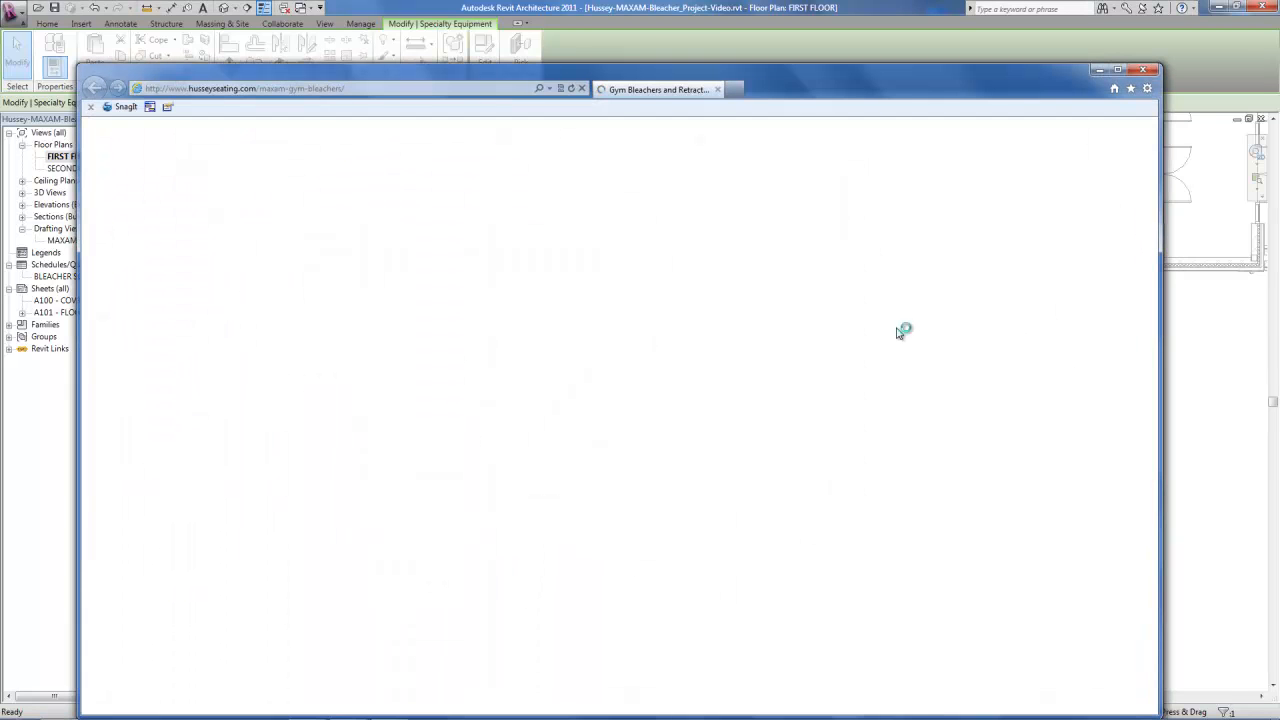
pyautogui.moveTo(818, 70); pyautogui.dragTo(820, 35)
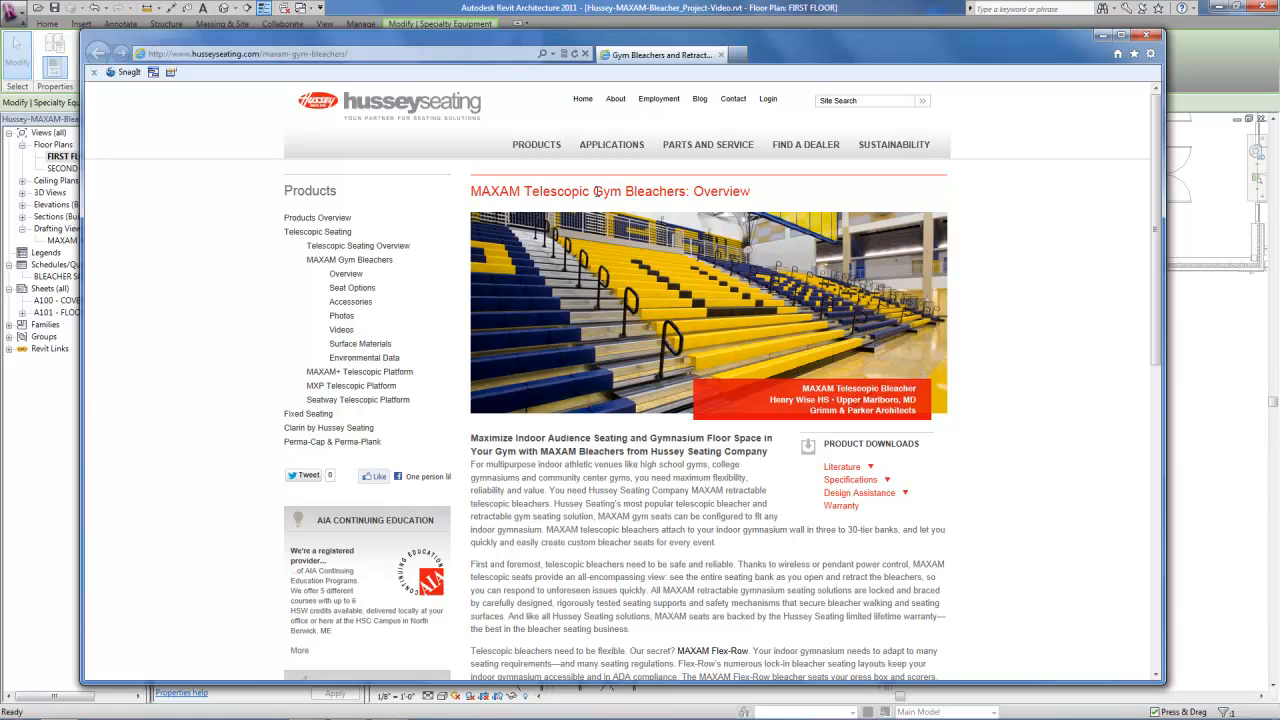
pyautogui.moveTo(1155, 283); pyautogui.dragTo(1163, 430)
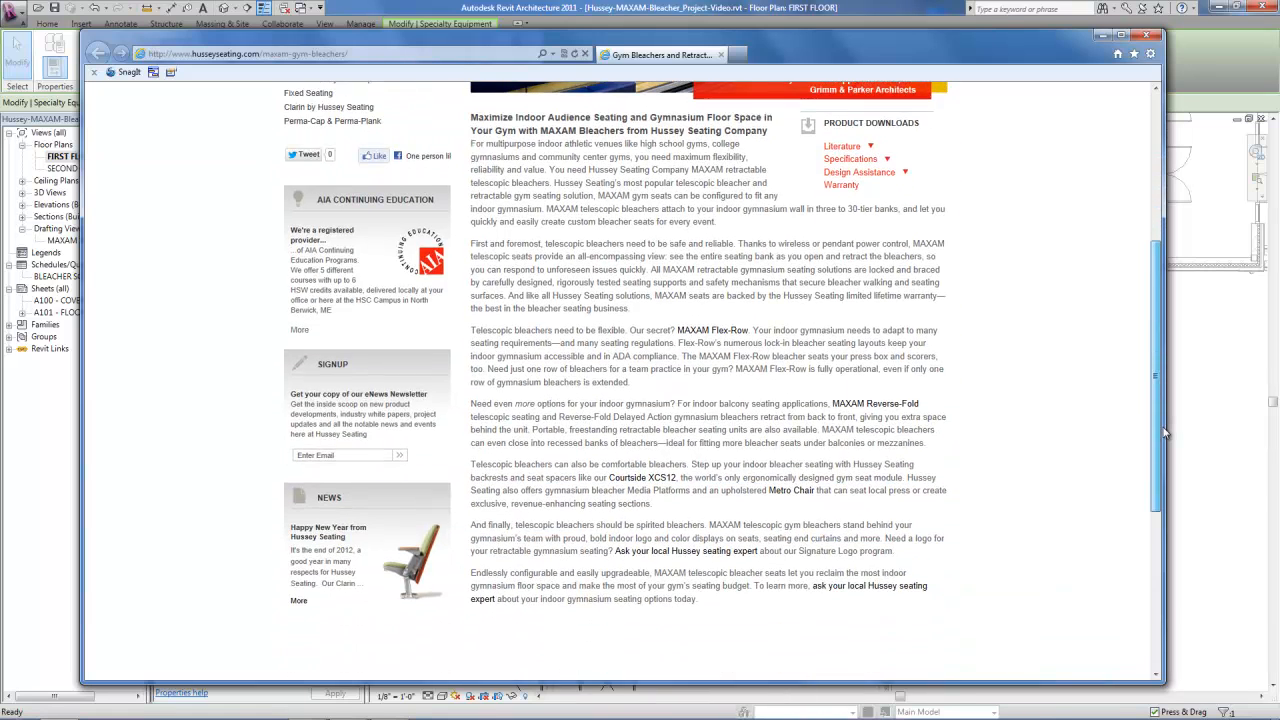
pyautogui.click(1146, 35)
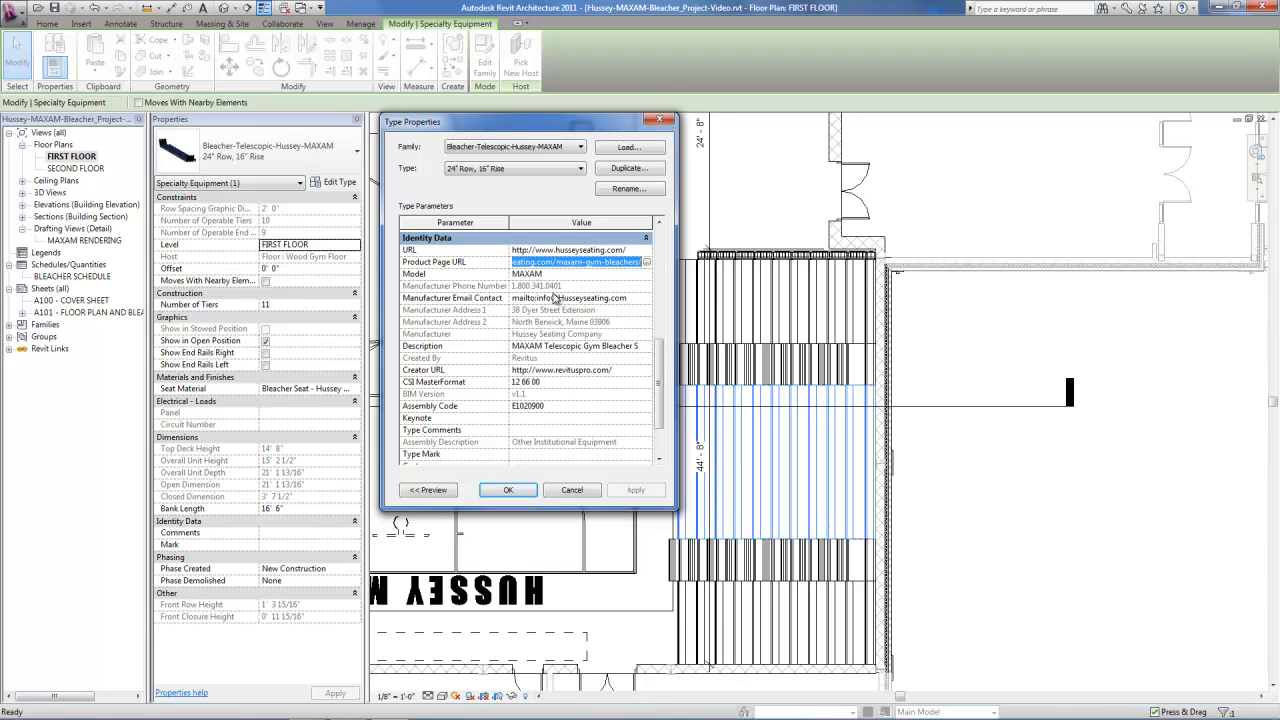
pyautogui.click(661, 120)
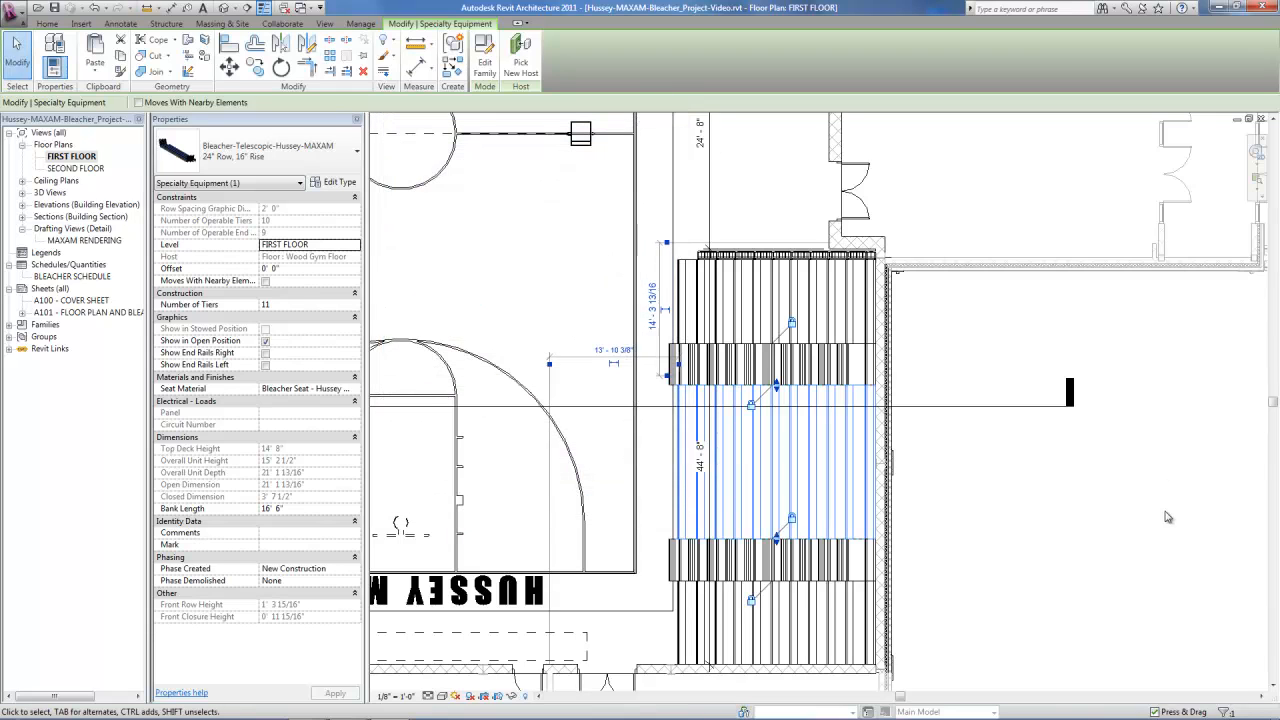
# - Show all seating sections and aisles of the stowed northeast bleacher bank in the open position
pyautogui.click(1170, 516)
pyautogui.scroll(-4, 1091, 548)
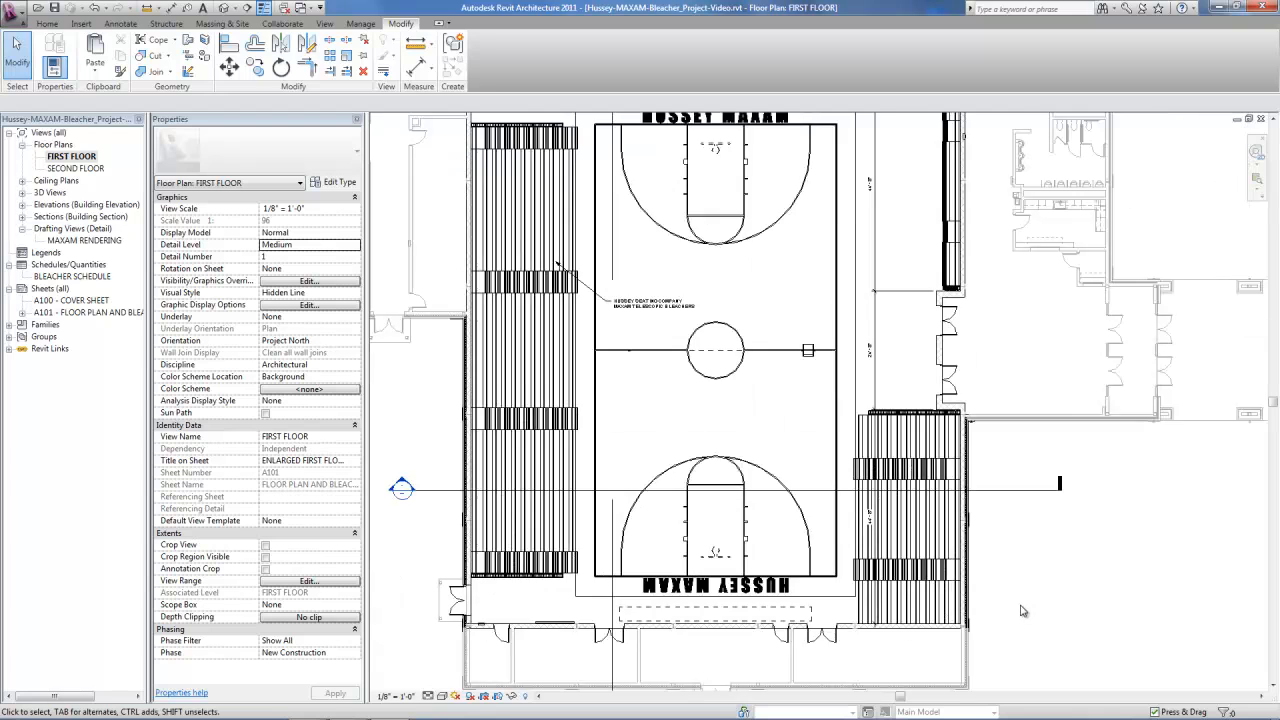
pyautogui.scroll(2, 1004, 460)
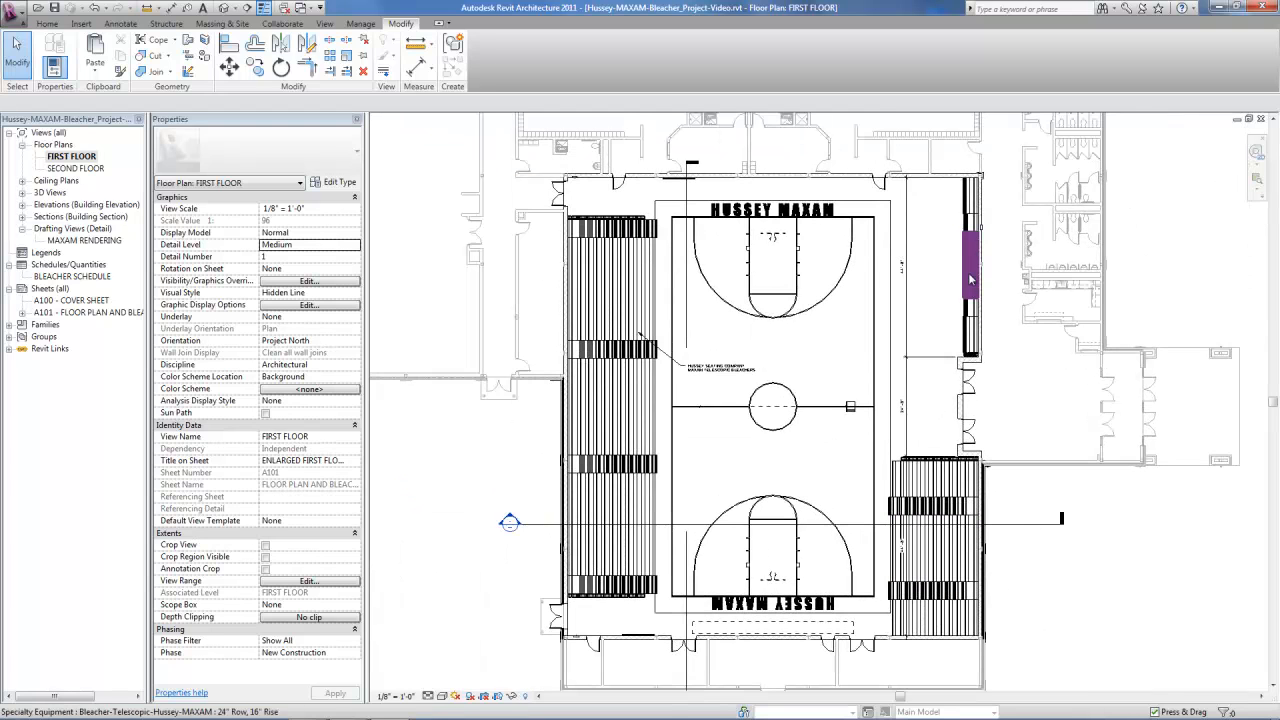
pyautogui.click(966, 205)
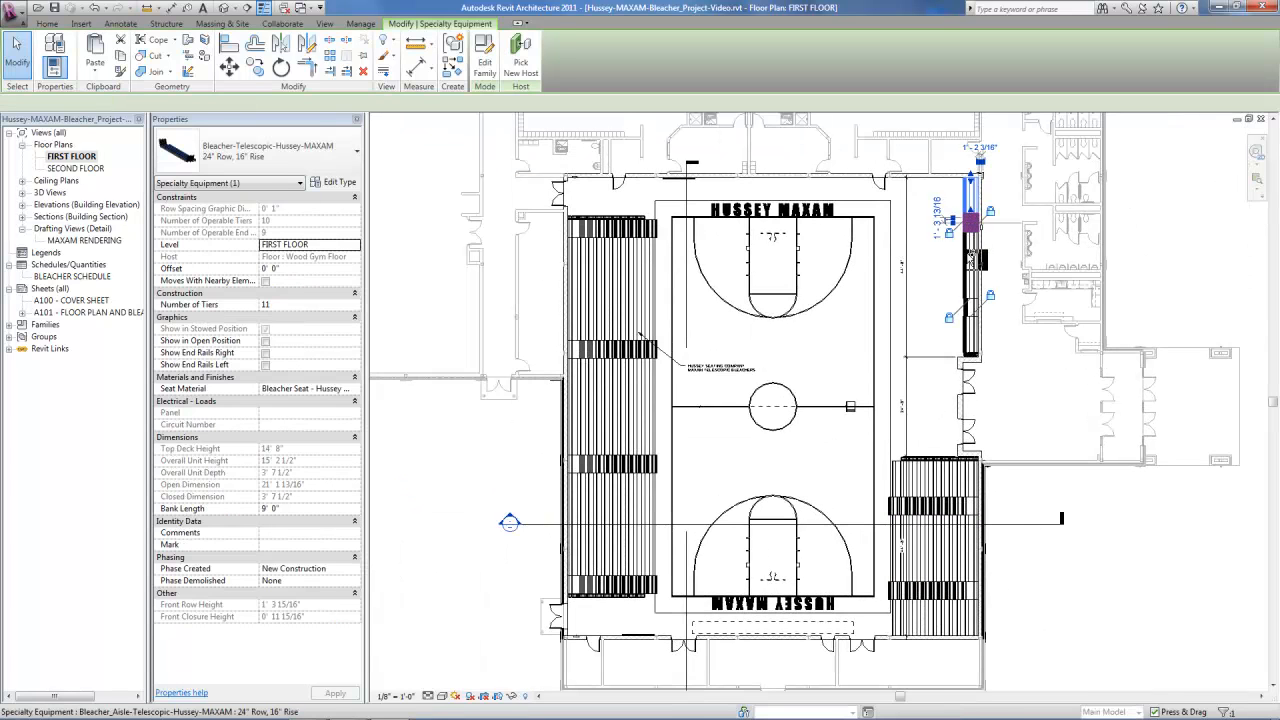
pyautogui.keyDown('ctrl'); pyautogui.click(975, 313); pyautogui.keyUp('ctrl')
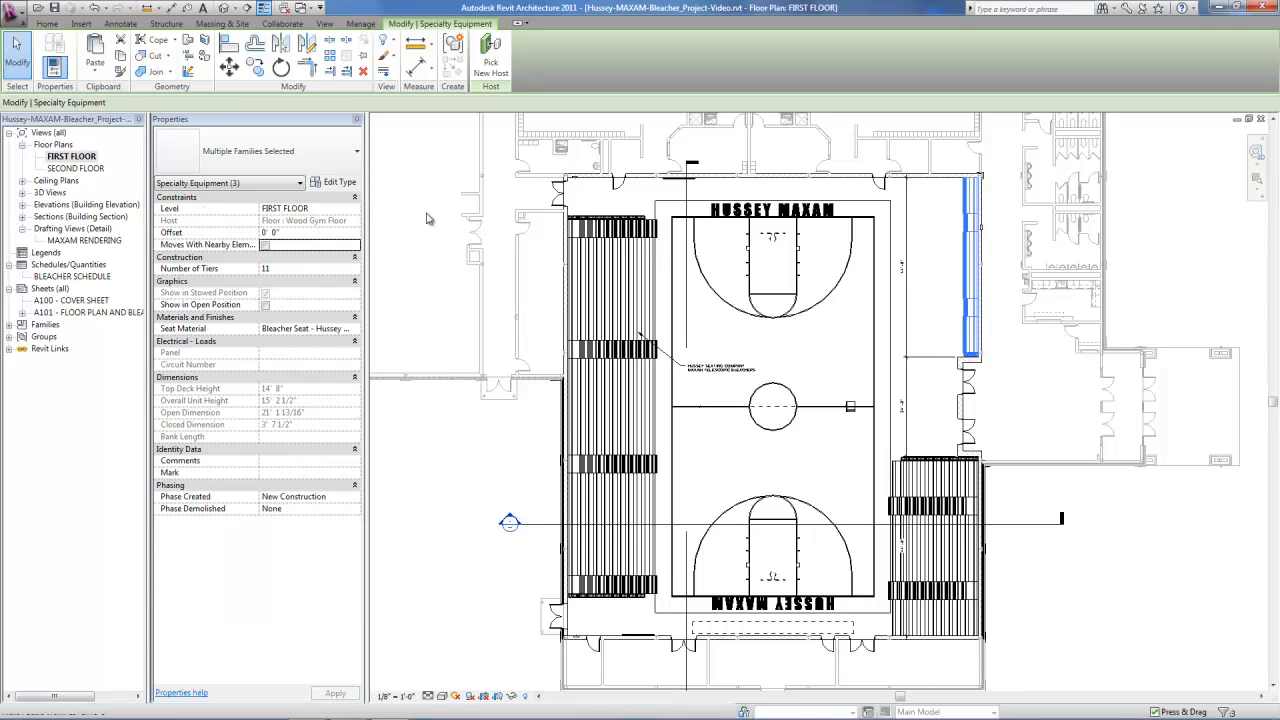
pyautogui.click(265, 304)
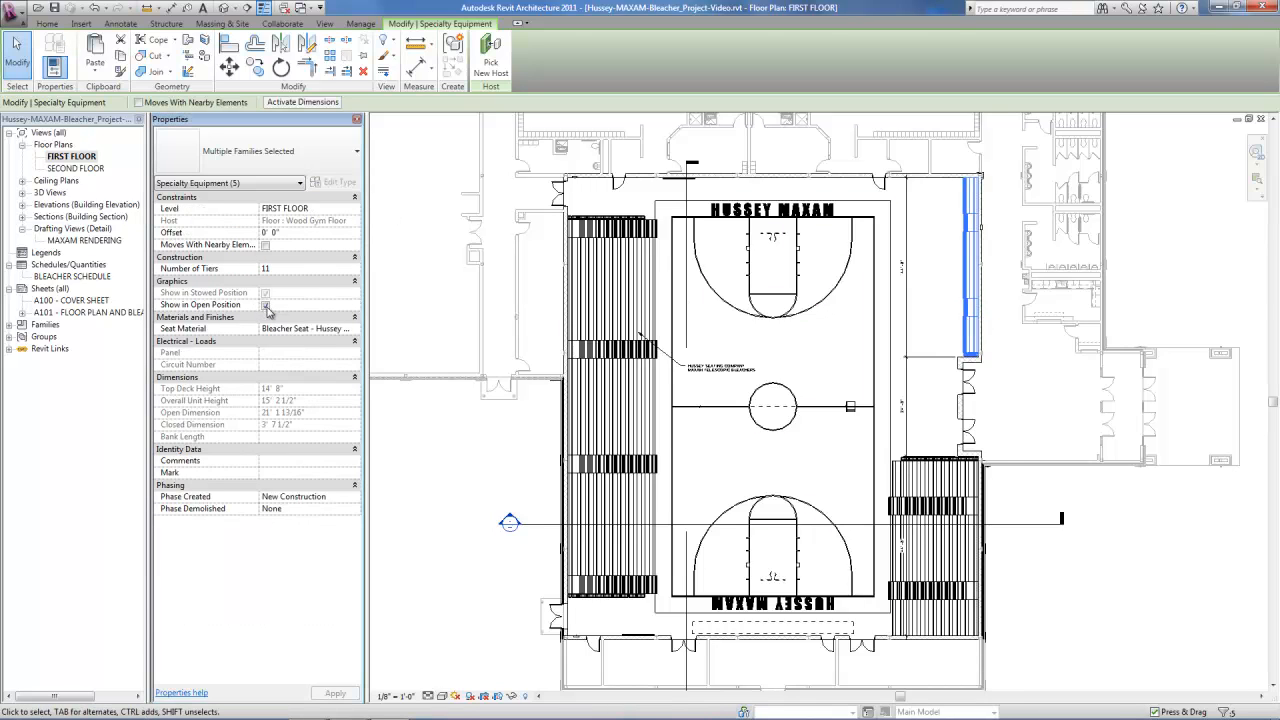
pyautogui.click(1165, 603)
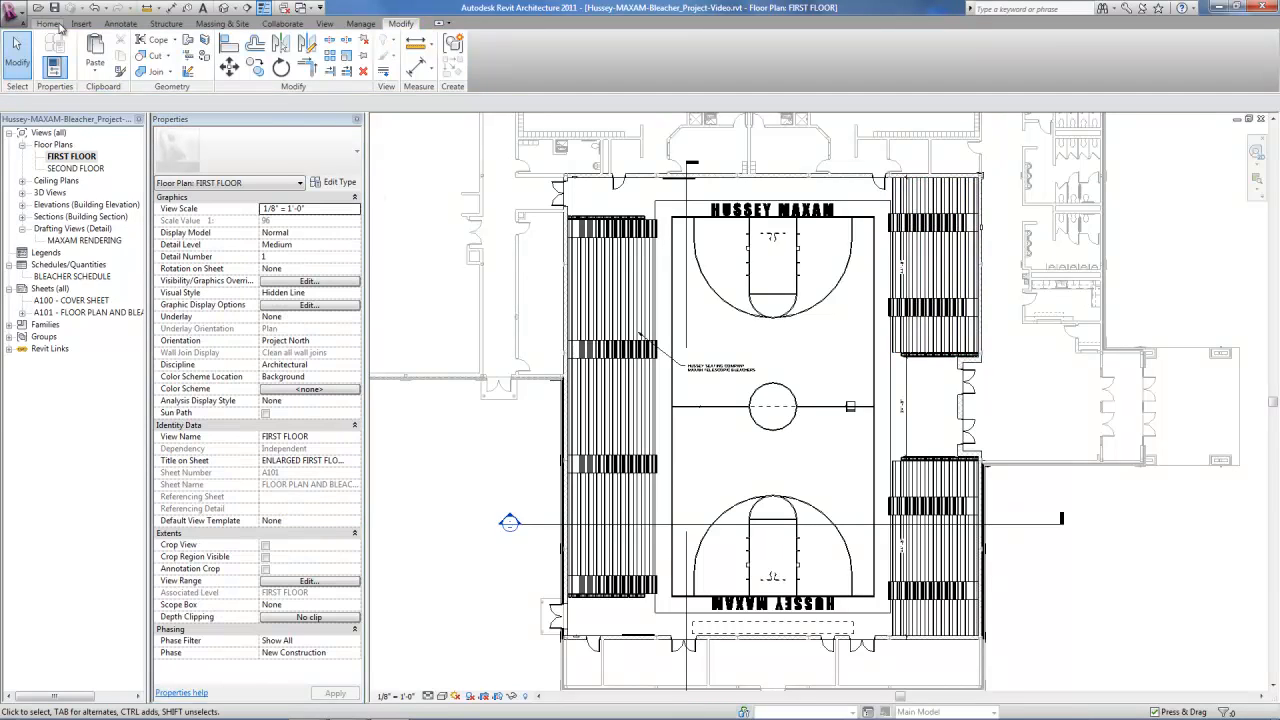
# - Try a DWG export of the FIRST FLOOR plan, checking the available AutoCAD file versions, and cancel it
pyautogui.click(16, 14)
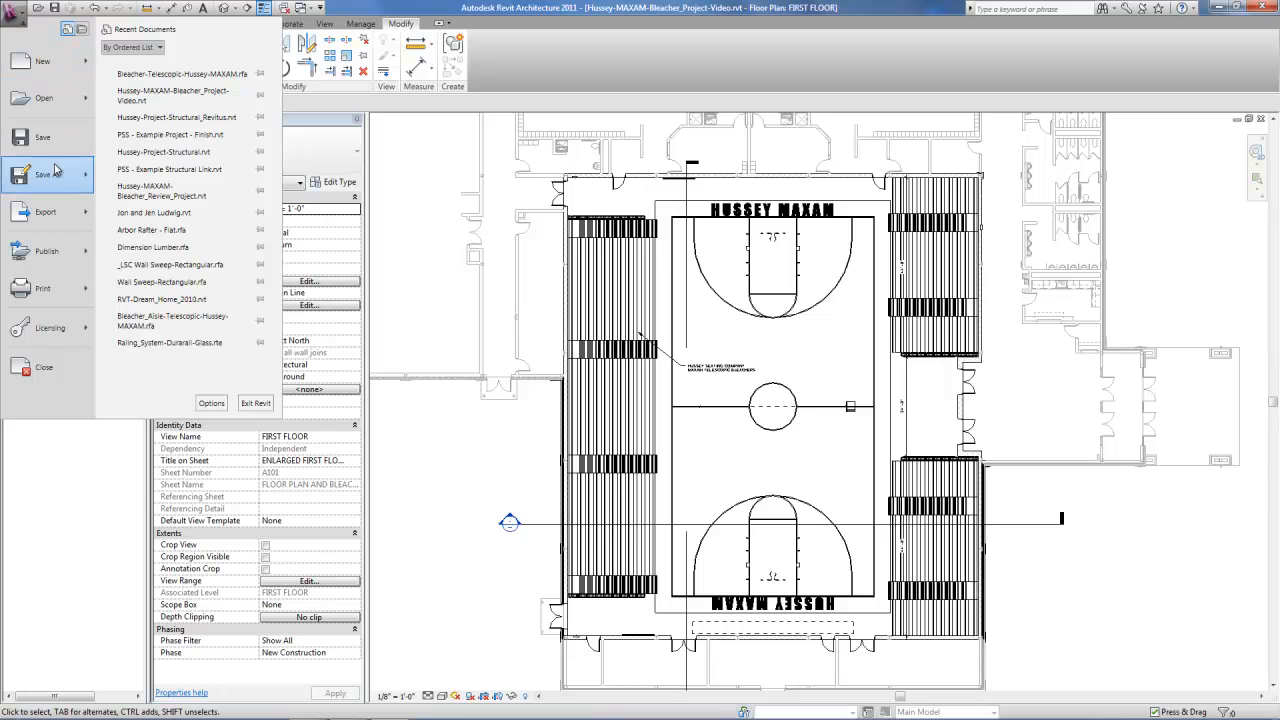
pyautogui.moveTo(55, 216)
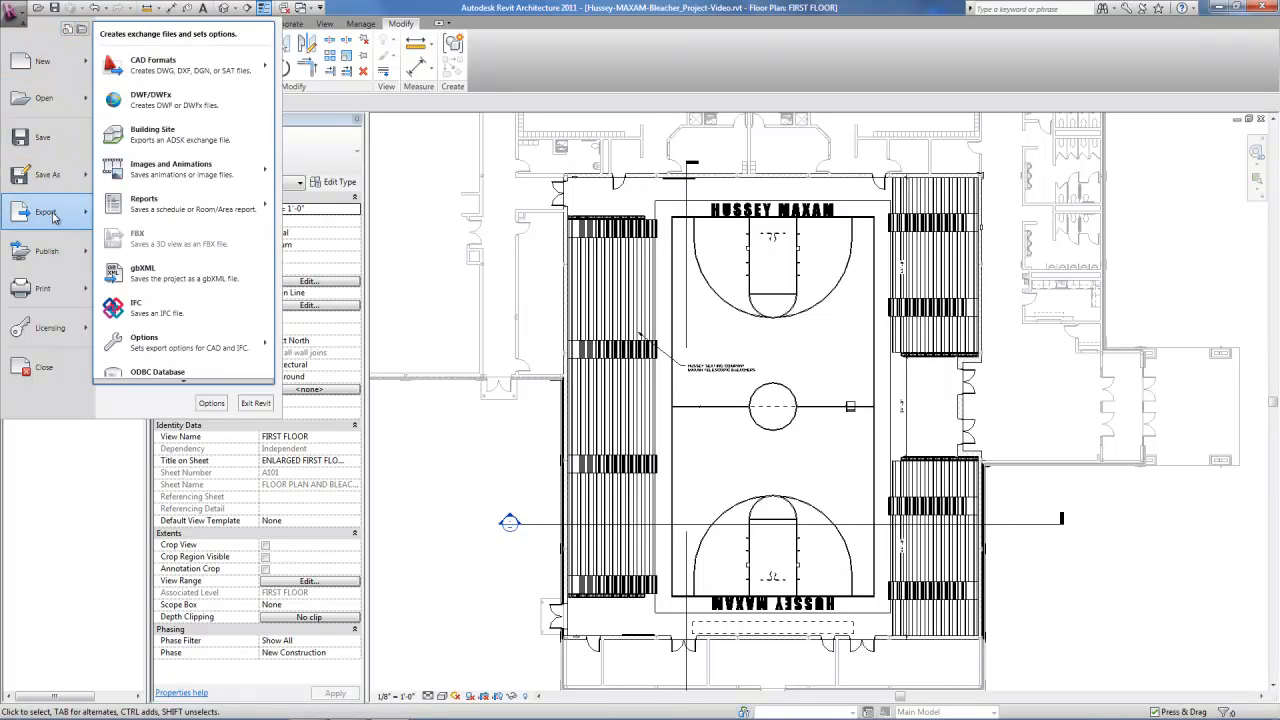
pyautogui.moveTo(178, 63)
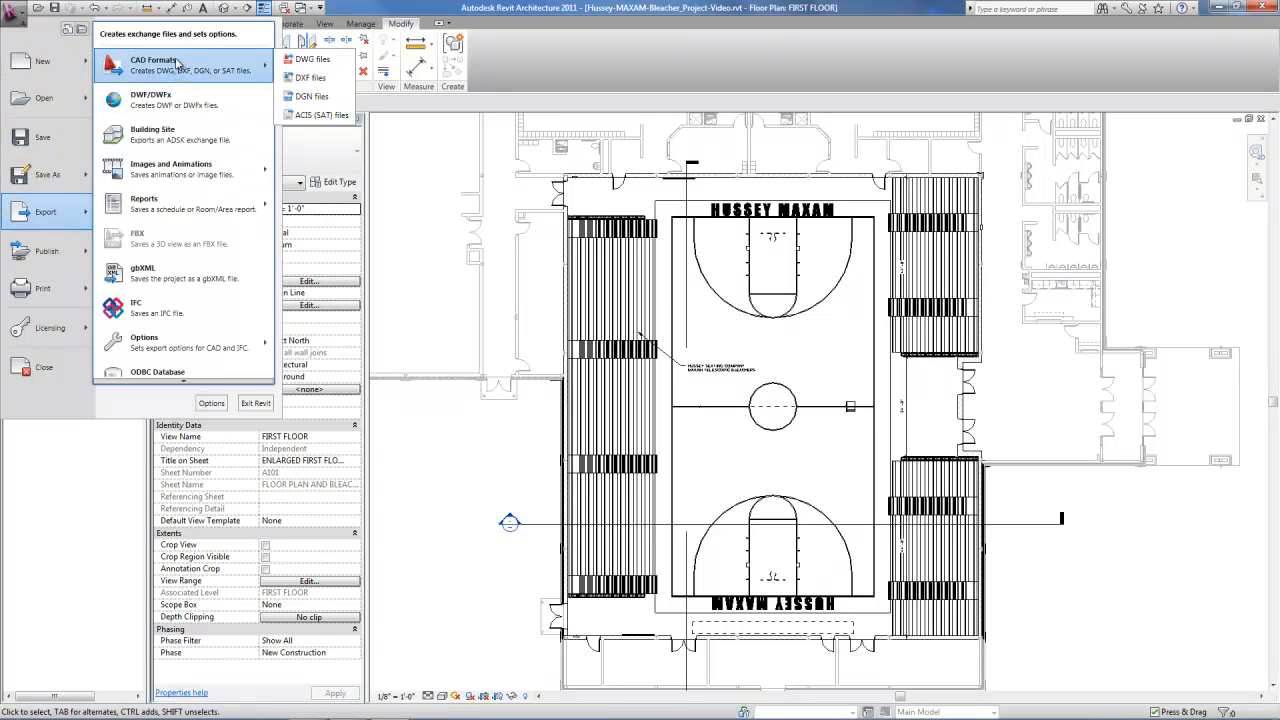
pyautogui.click(315, 60)
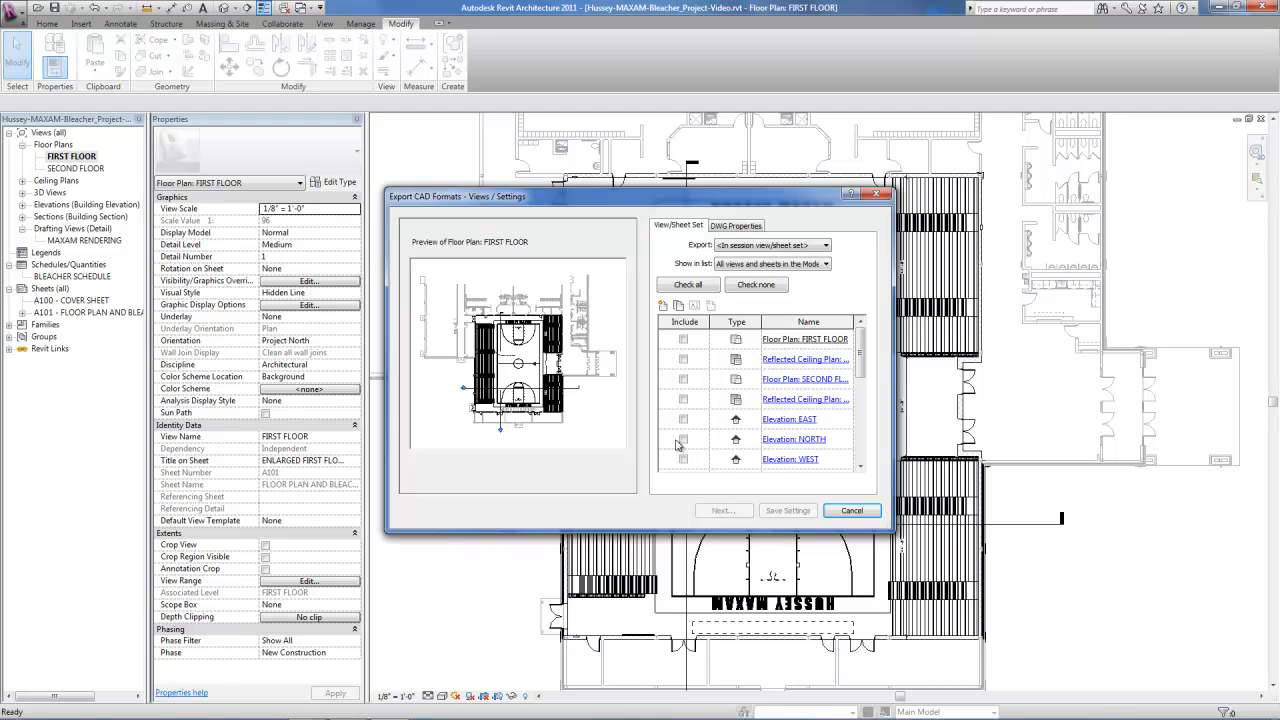
pyautogui.click(684, 341)
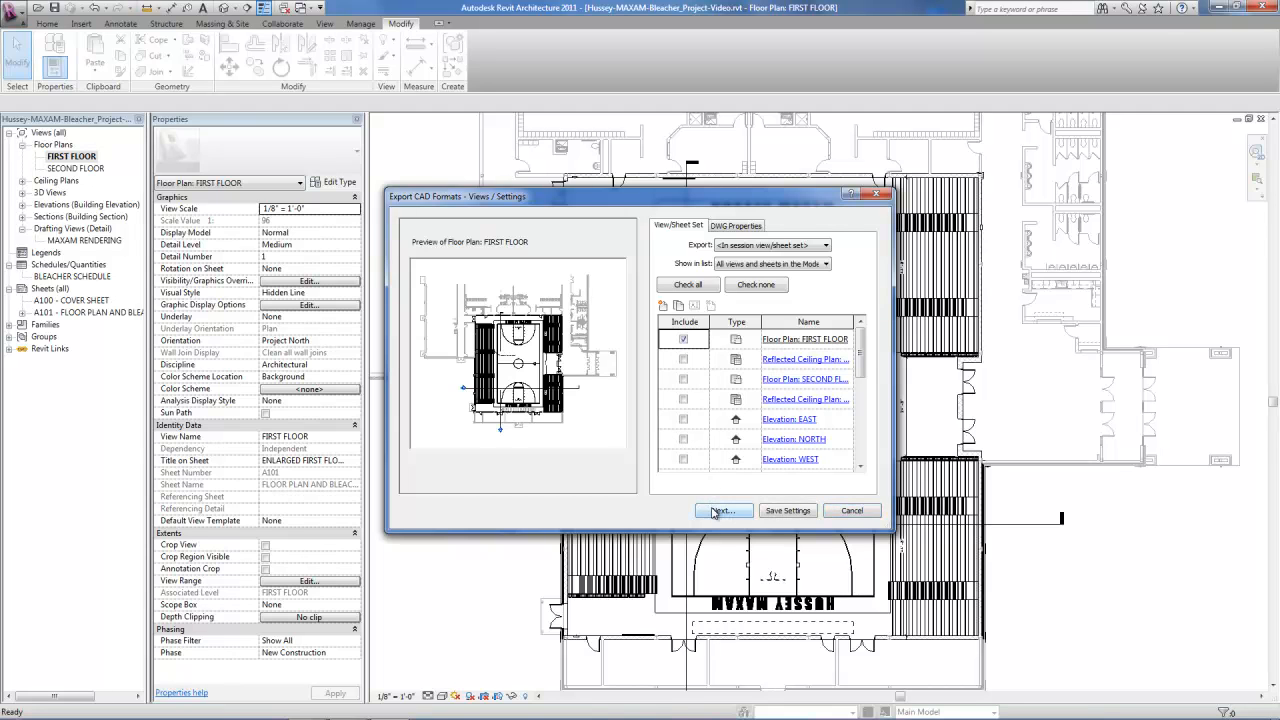
pyautogui.click(720, 510)
pyautogui.click(612, 451)
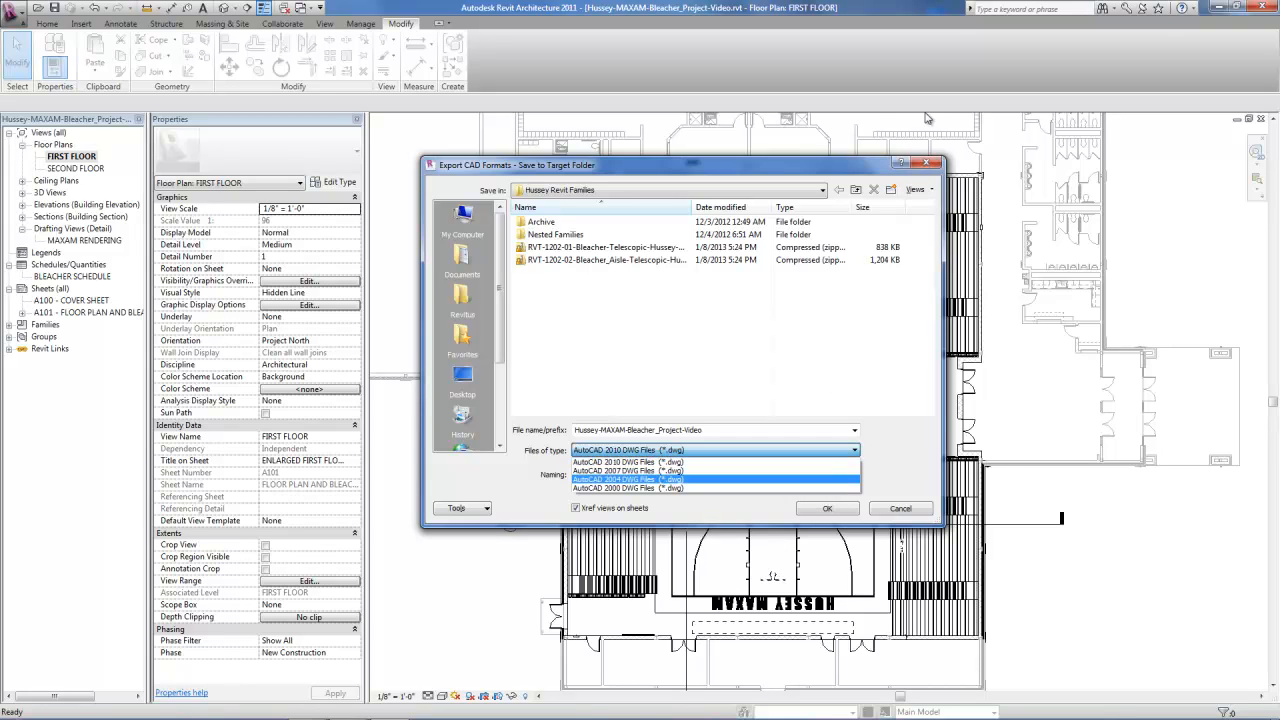
pyautogui.click(930, 163)
pyautogui.click(930, 163)
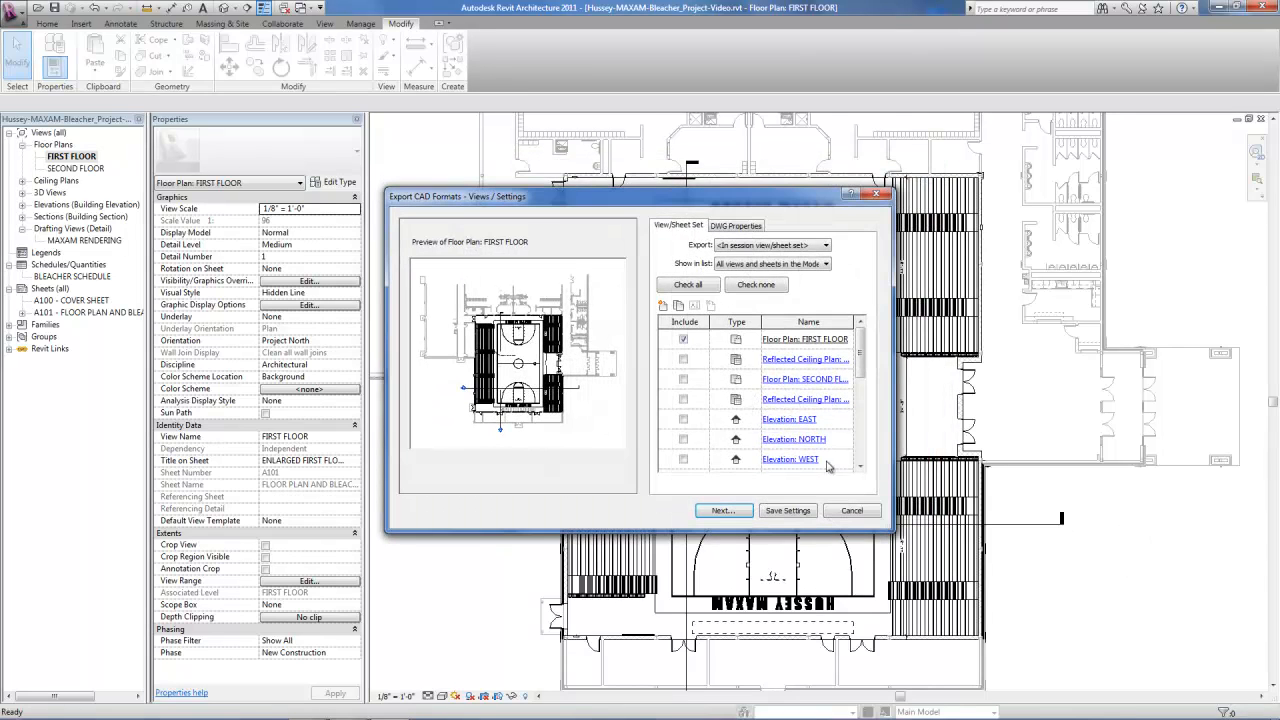
pyautogui.click(877, 193)
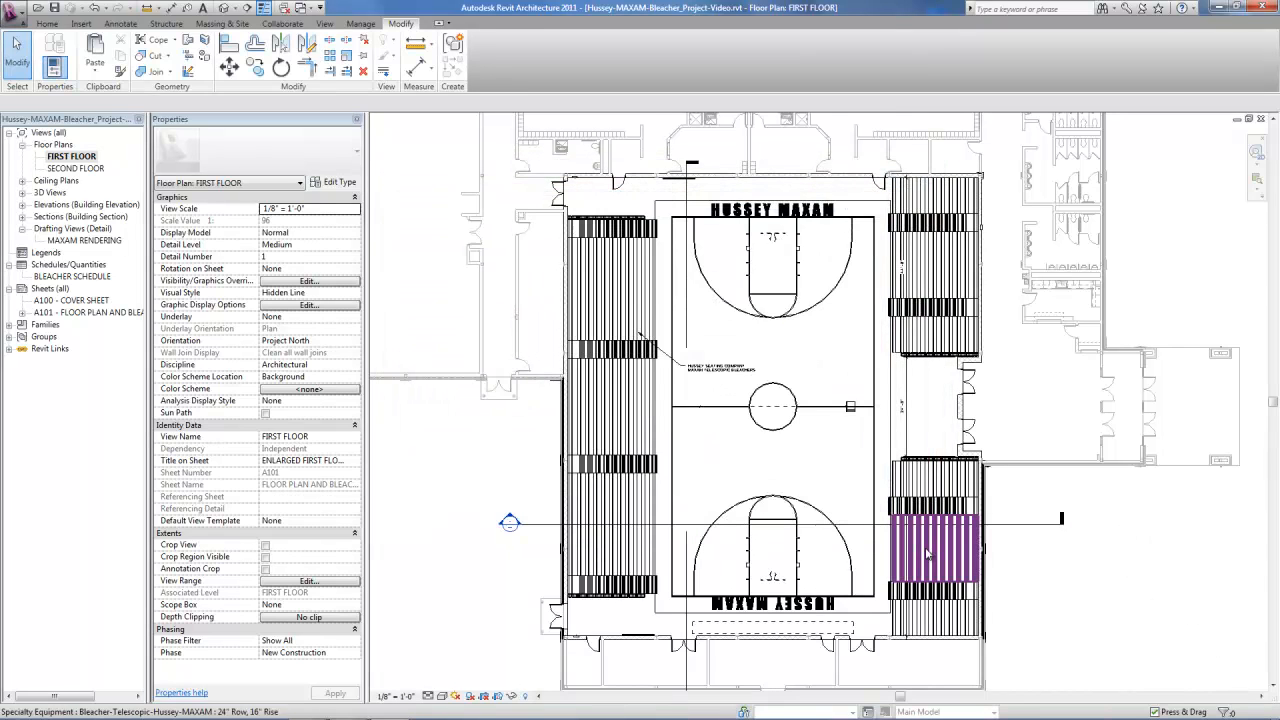
# - From the southeast bleacher type's manufacturer email contact, start a message with the subject "Hussey drawings for review" and bring up the insert options
pyautogui.click(928, 553)
pyautogui.click(334, 182)
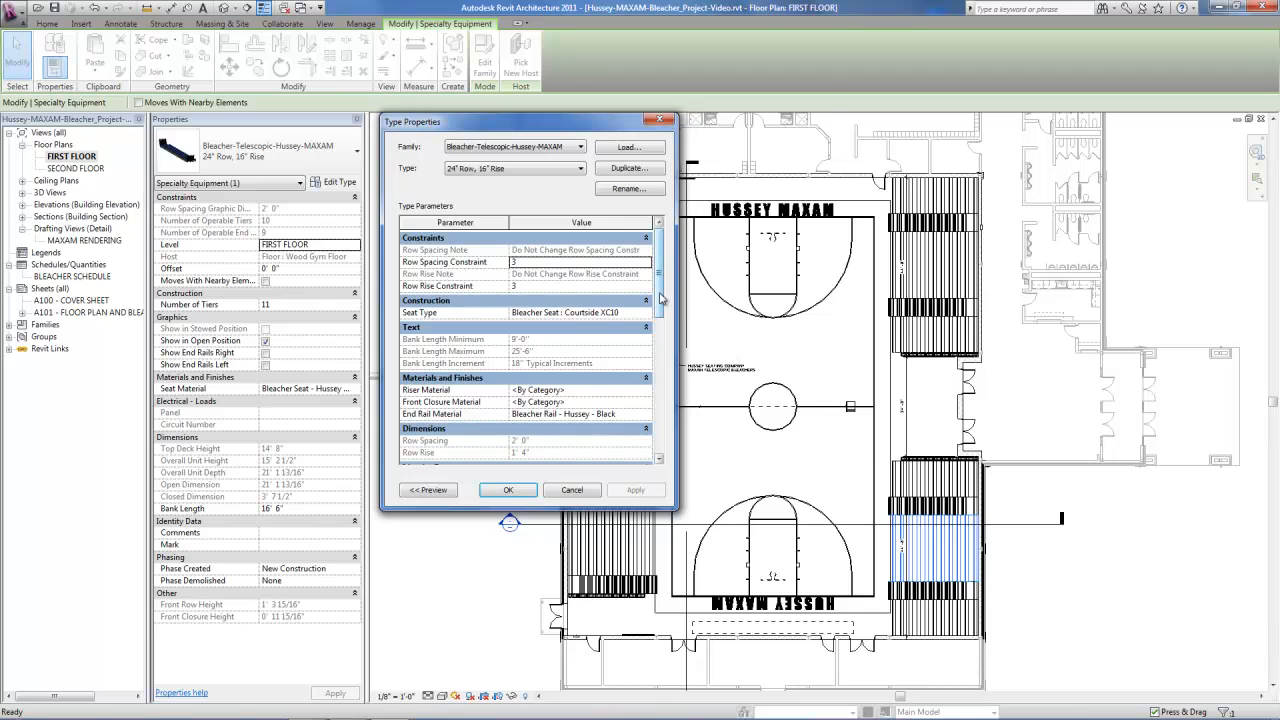
pyautogui.moveTo(660, 297); pyautogui.dragTo(672, 414)
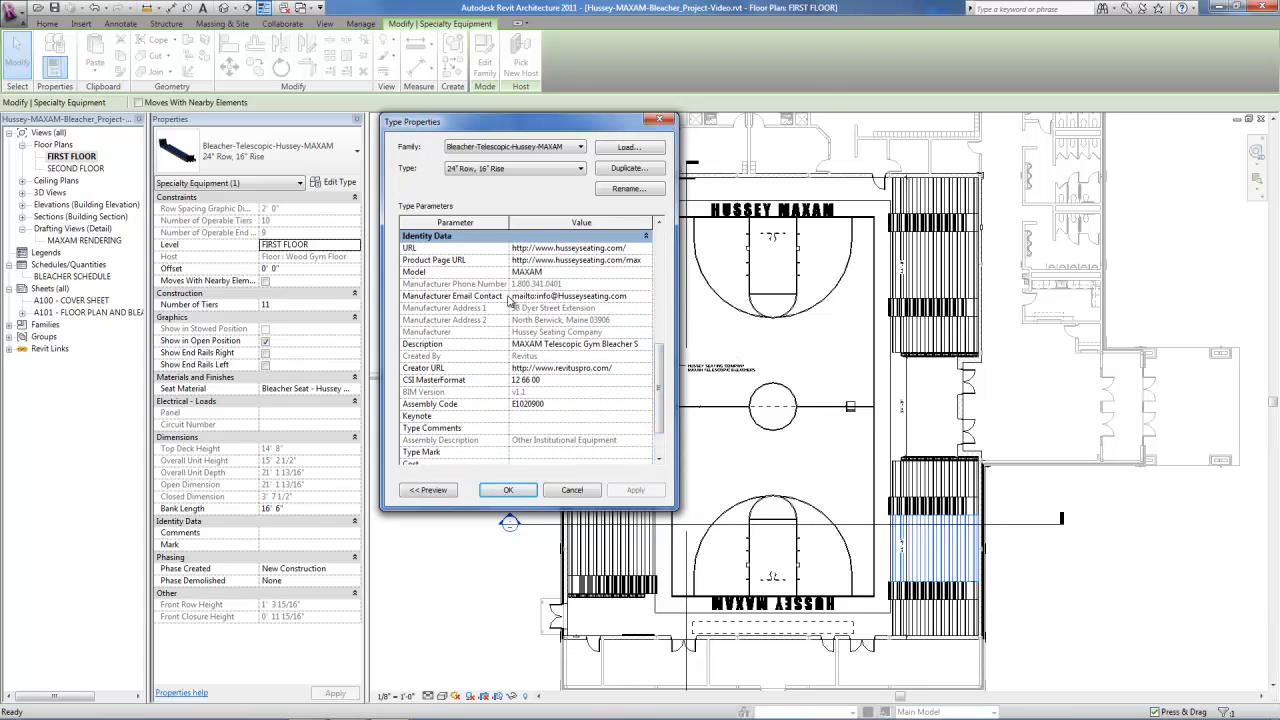
pyautogui.click(646, 297)
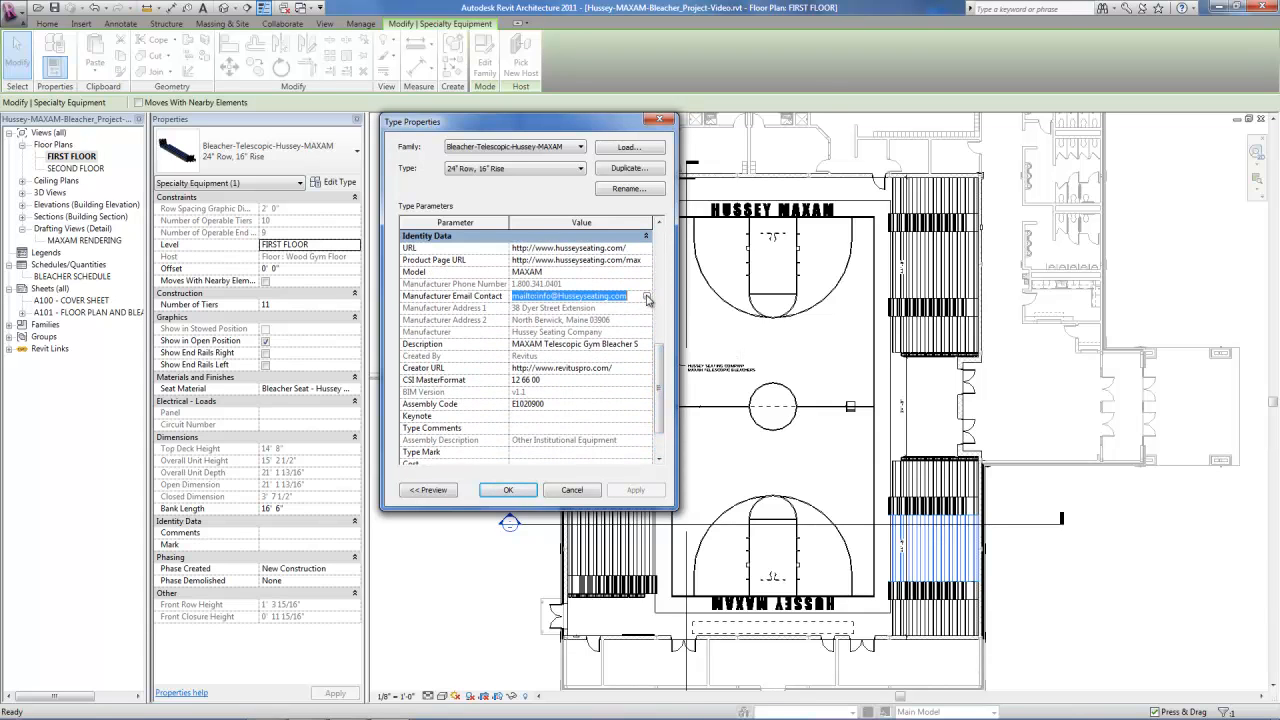
pyautogui.click(646, 297)
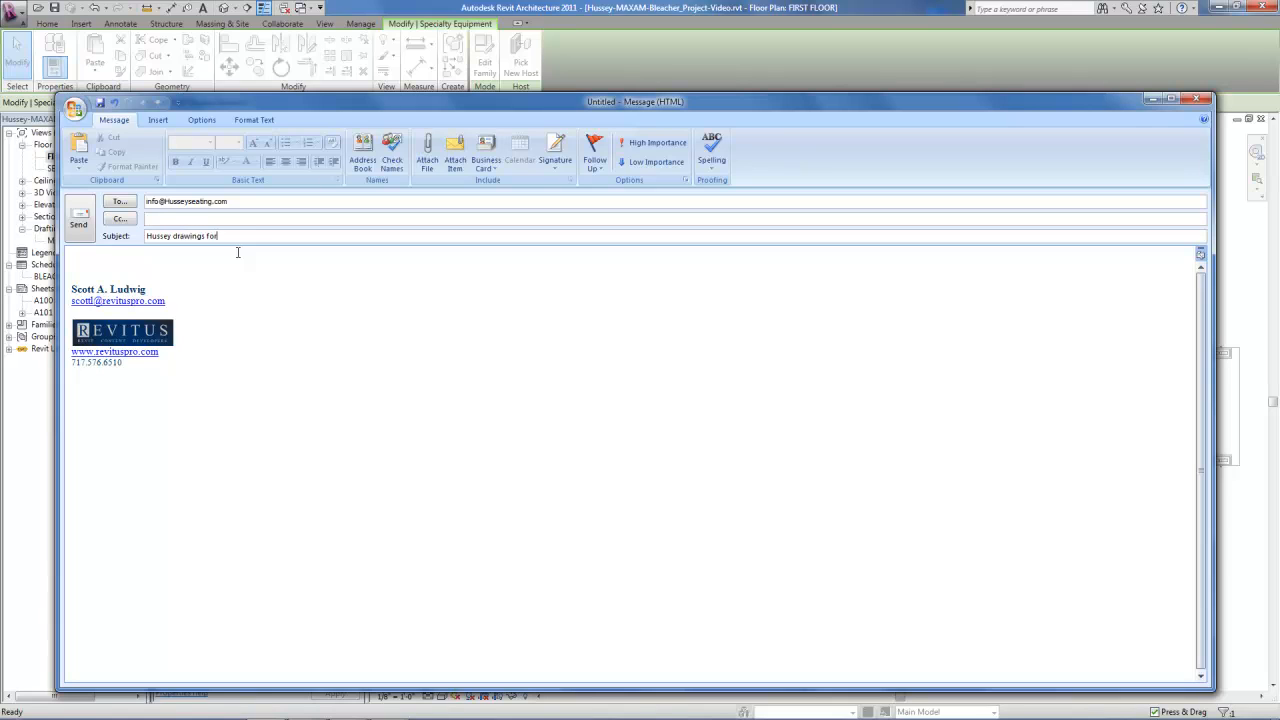
pyautogui.click(134, 266)
pyautogui.click(158, 120)
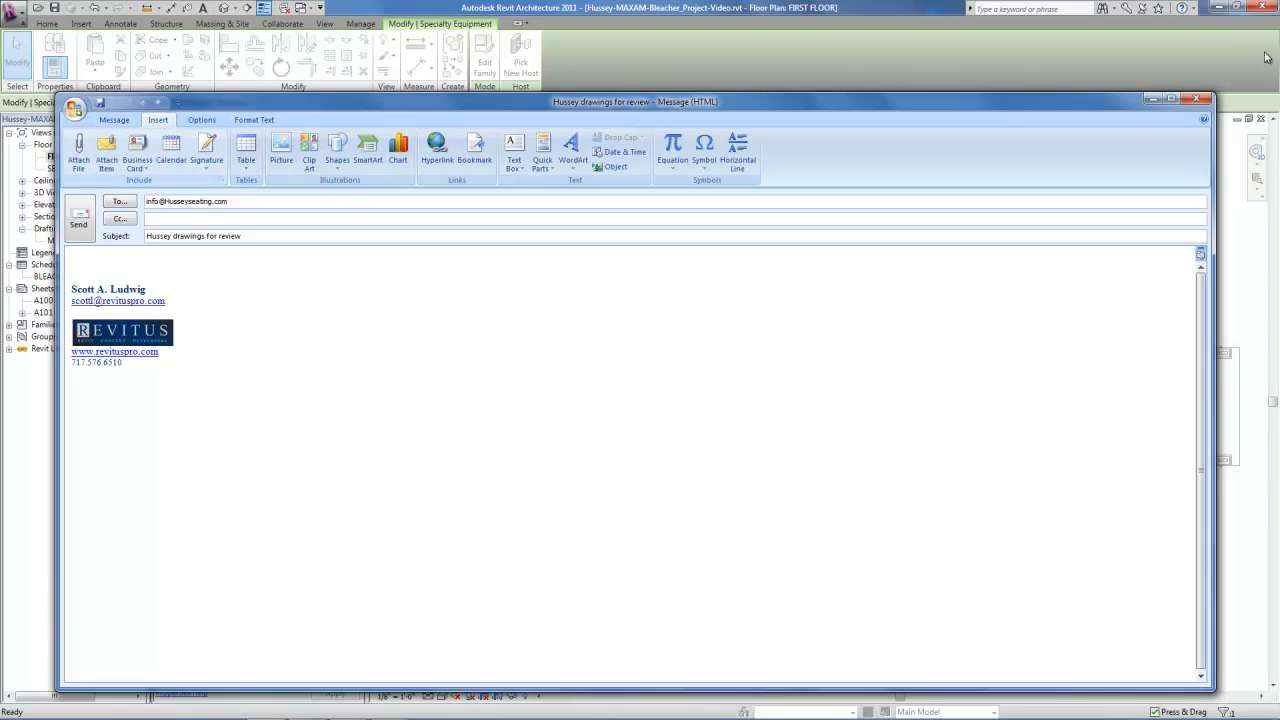
# - Discard the drafted message to the manufacturer and check the full Description in the southeast bleacher's type properties
pyautogui.click(1200, 99)
pyautogui.click(641, 400)
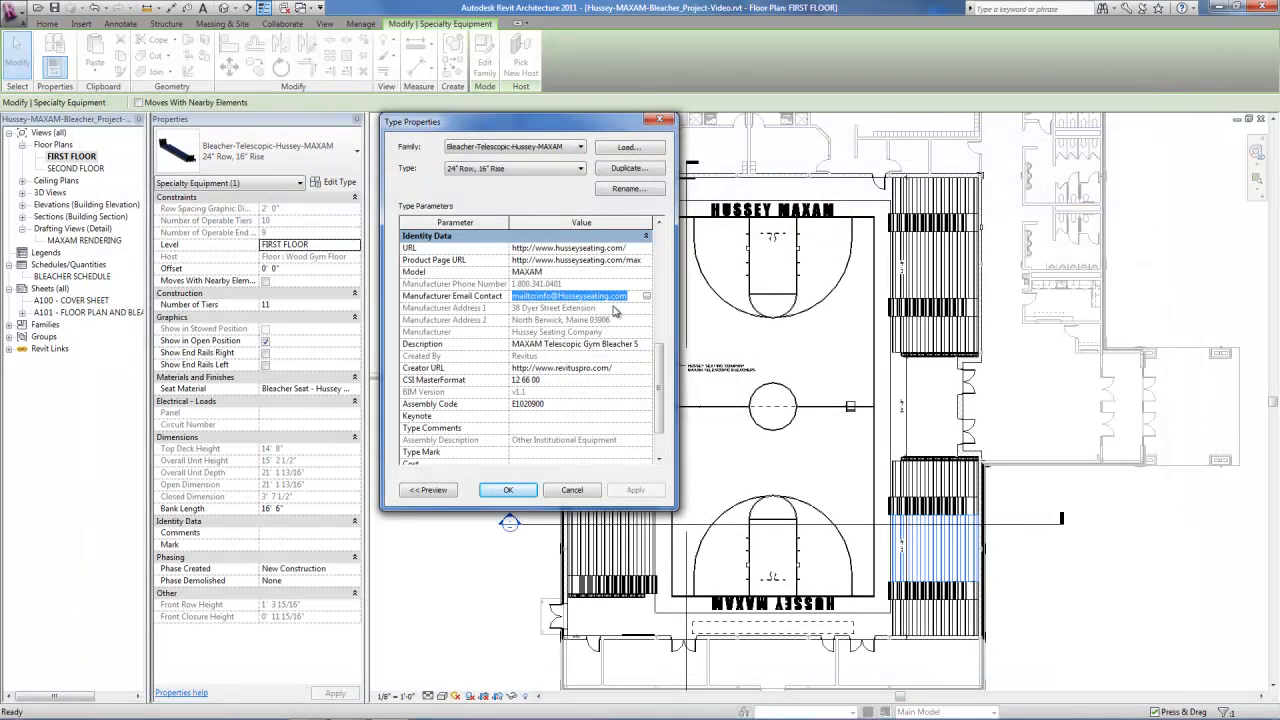
pyautogui.click(561, 344)
pyautogui.moveTo(536, 344); pyautogui.dragTo(658, 346)
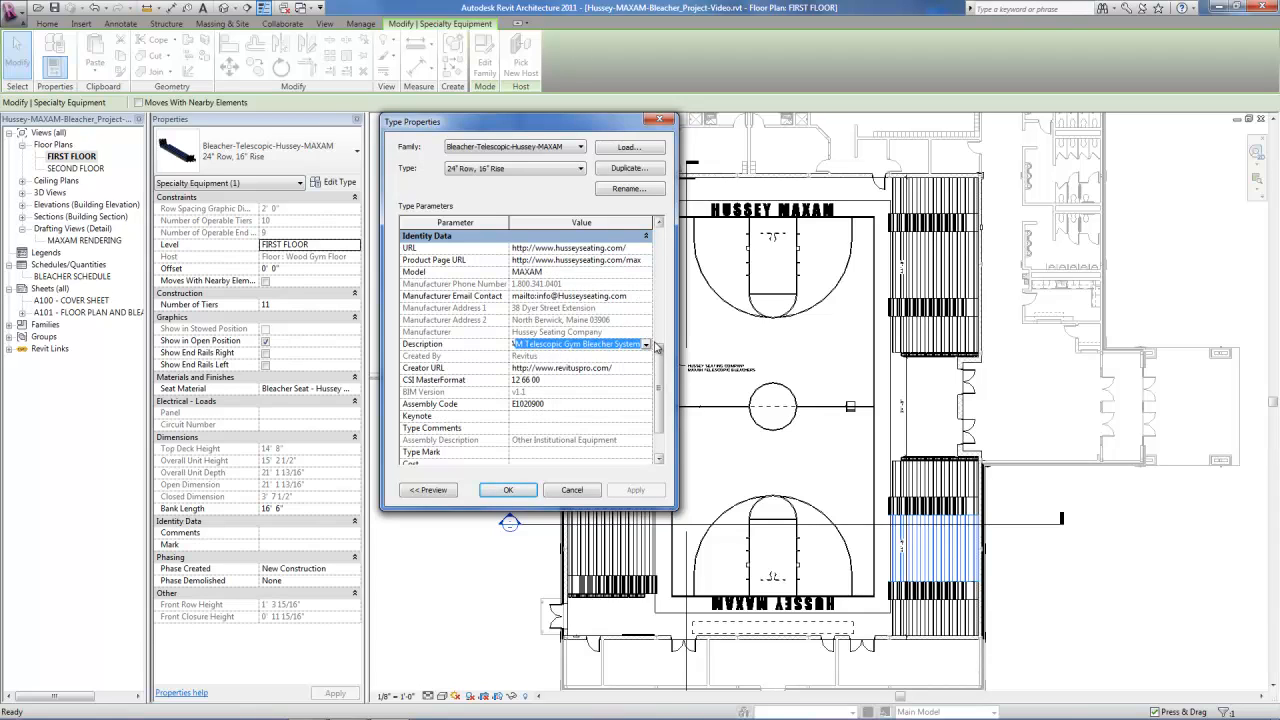
pyautogui.click(577, 358)
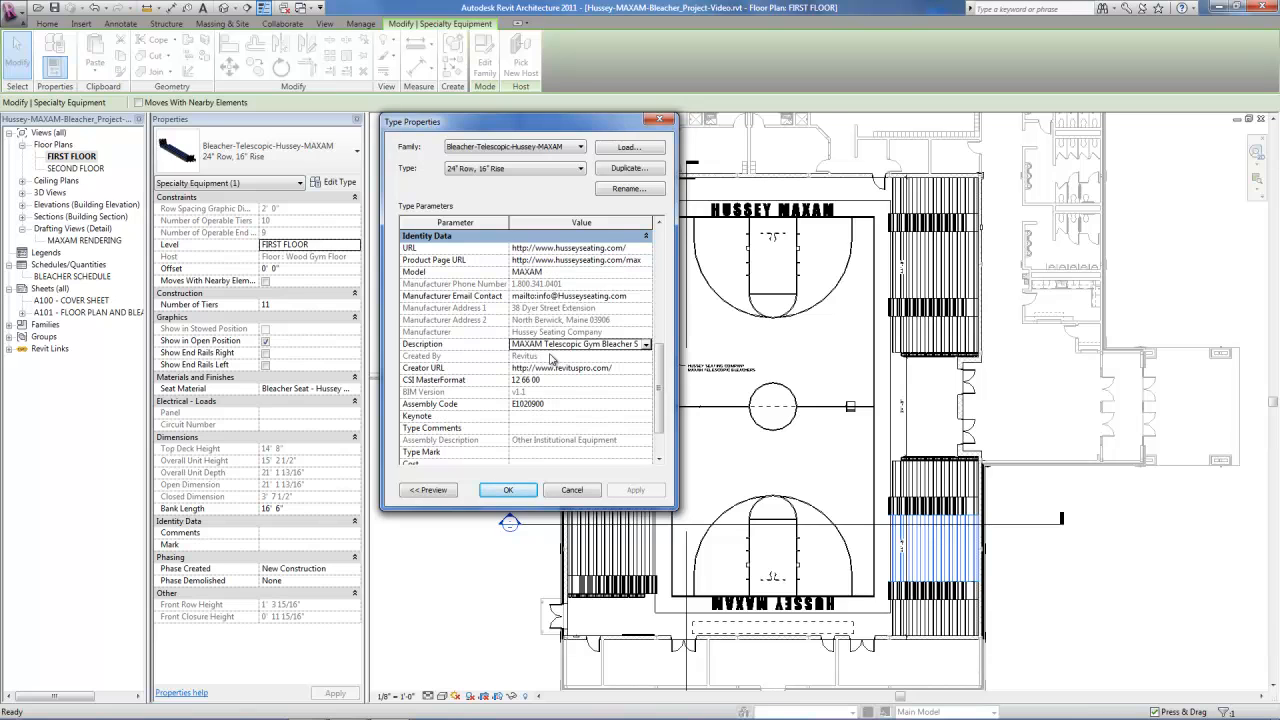
# - Open the Revitus website linked as the bleacher type's Creator URL, look it over and close it
pyautogui.click(622, 369)
pyautogui.click(646, 368)
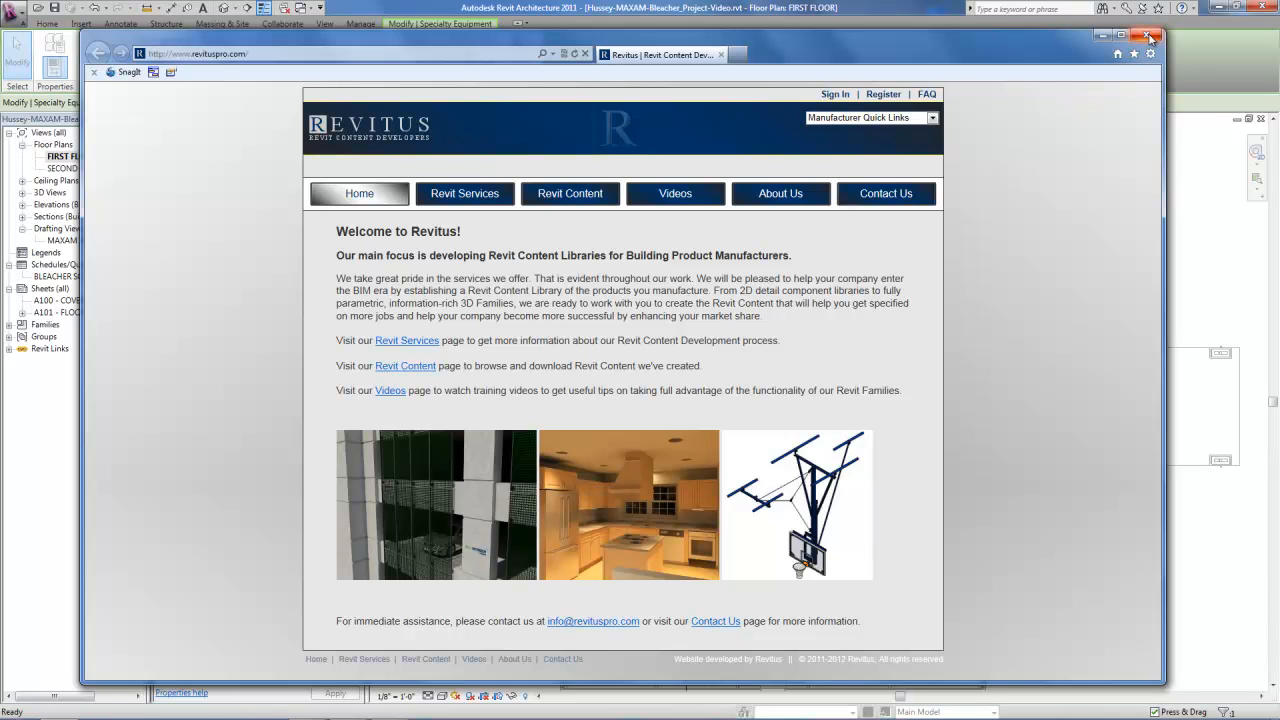
pyautogui.click(1149, 37)
# - Review the CSI MasterFormat entry and the remaining type parameters, and close the type properties with the bleacher deselected
pyautogui.click(571, 380)
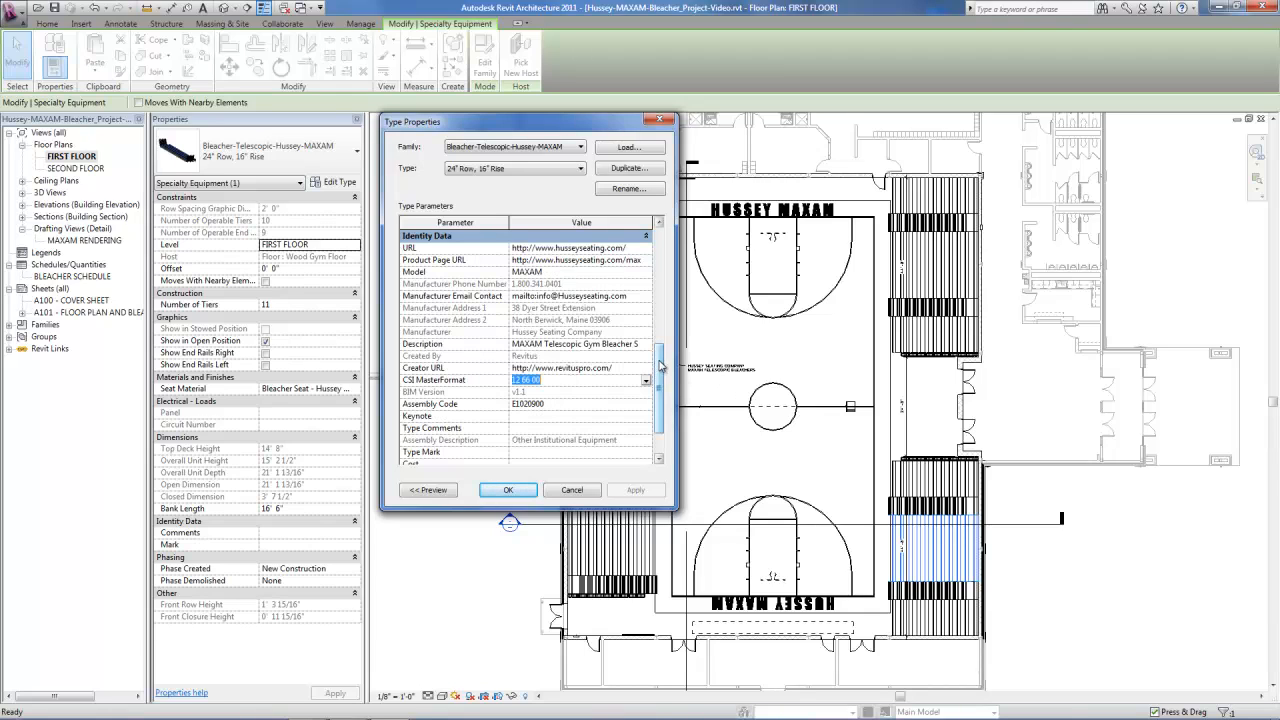
pyautogui.scroll(-2, 660, 366)
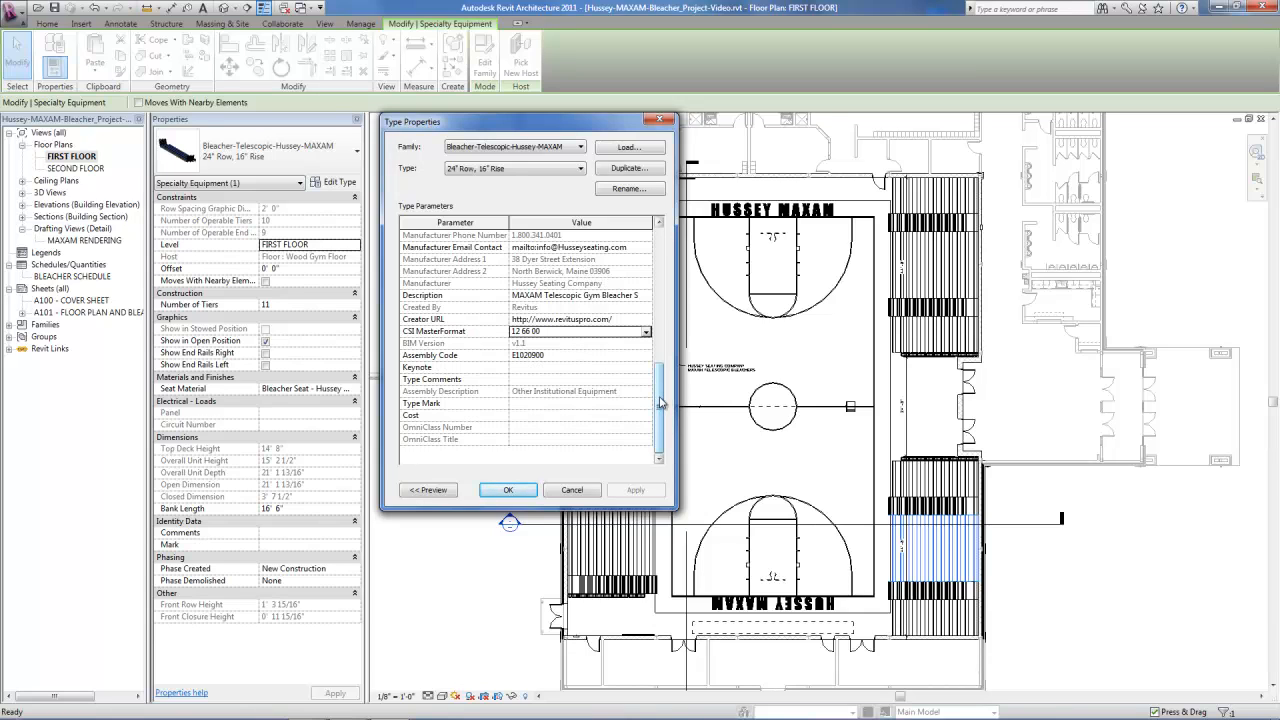
pyautogui.moveTo(660, 402); pyautogui.dragTo(670, 320)
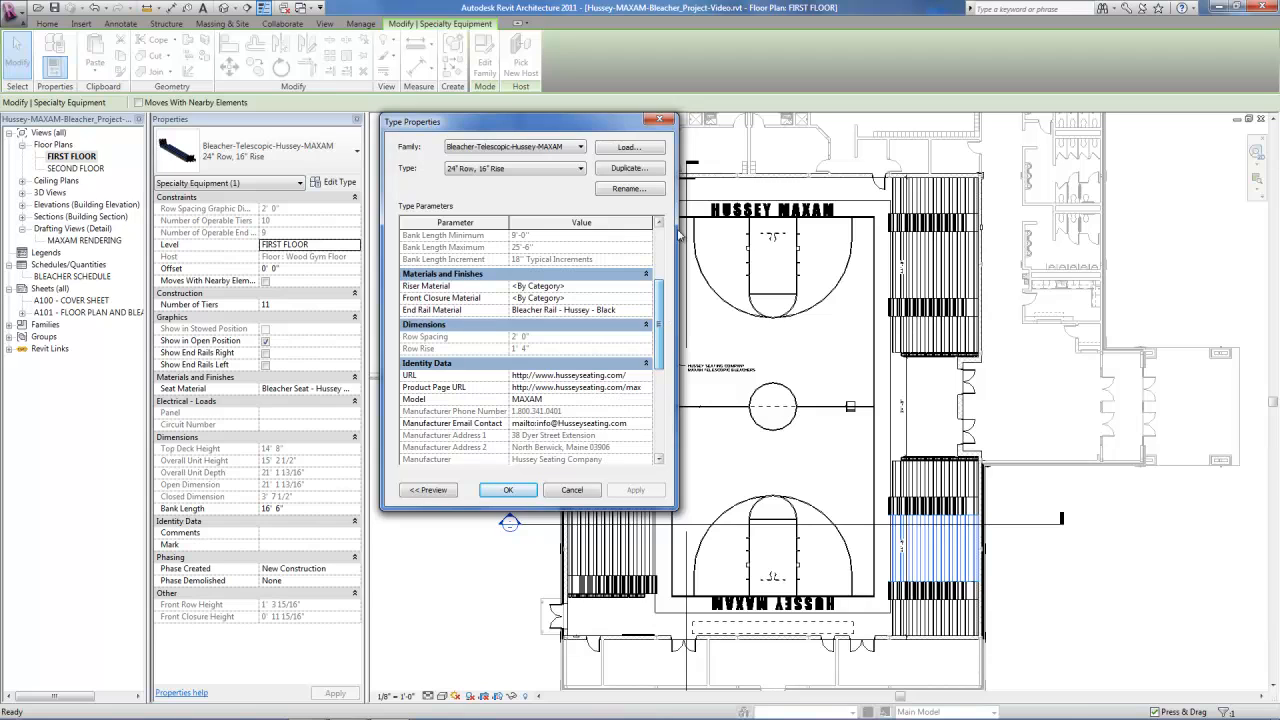
pyautogui.click(659, 119)
pyautogui.click(1118, 582)
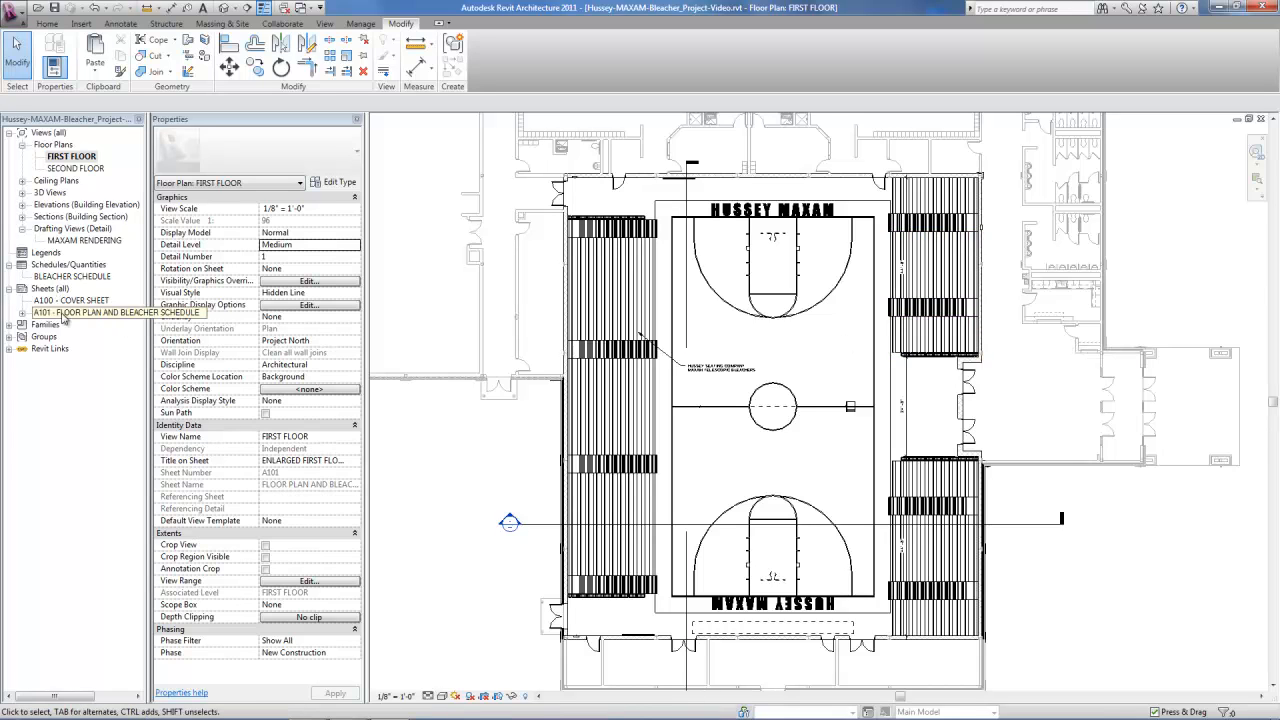
# - Open sheet A101 - FLOOR PLAN AND BLEACHER SCHEDULE and inspect the bleacher schedule placed on it
pyautogui.click(474, 697)
pyautogui.doubleClick(82, 313)
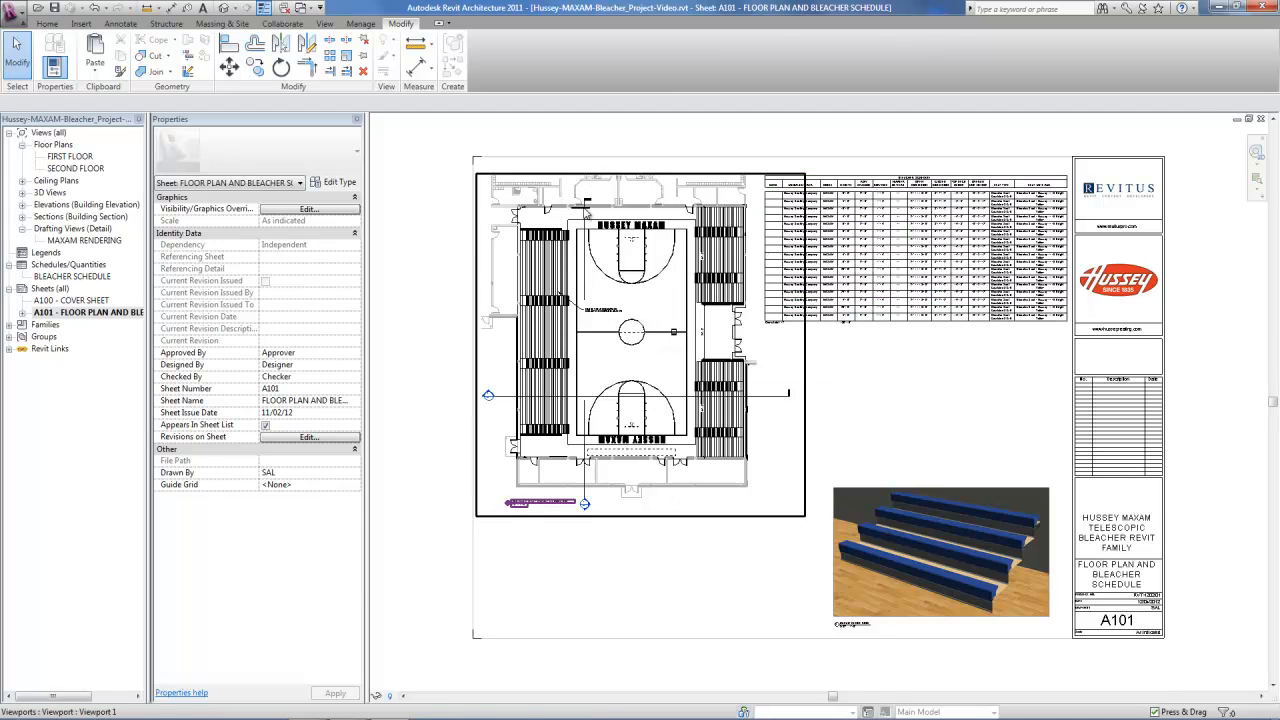
pyautogui.scroll(4, 900, 200)
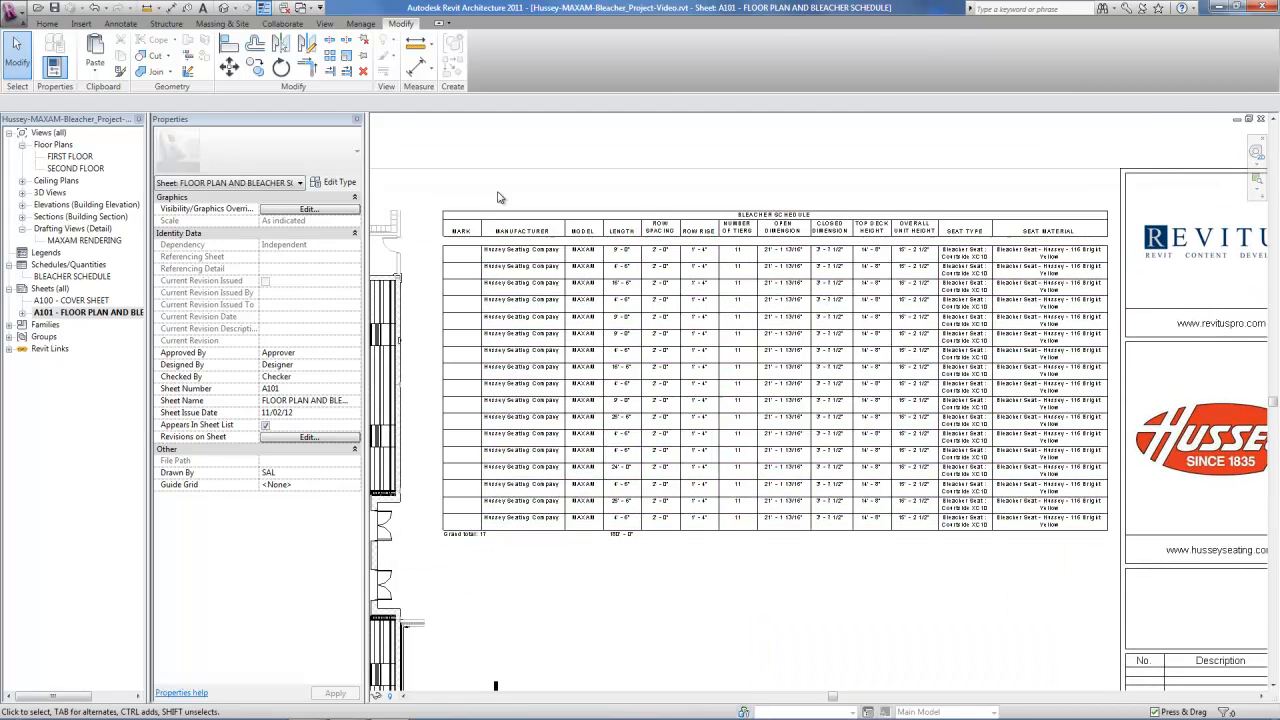
pyautogui.scroll(1, 522, 188)
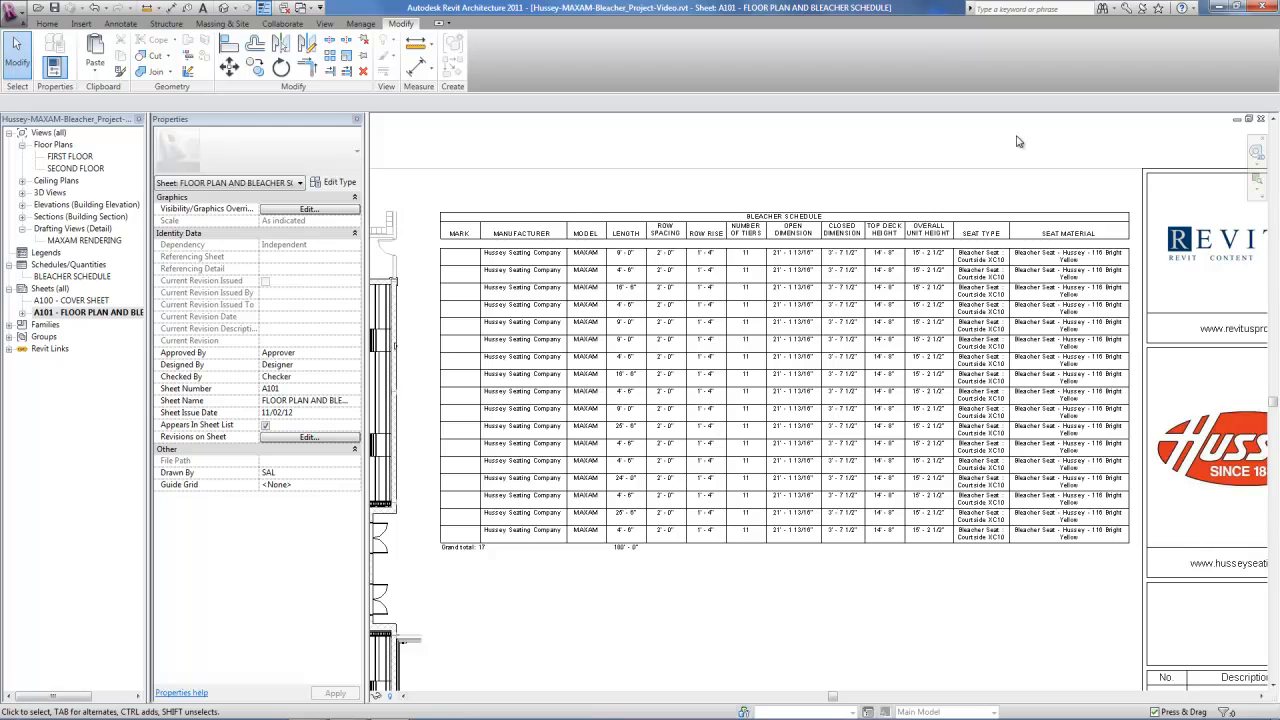
pyautogui.scroll(-3, 1017, 141)
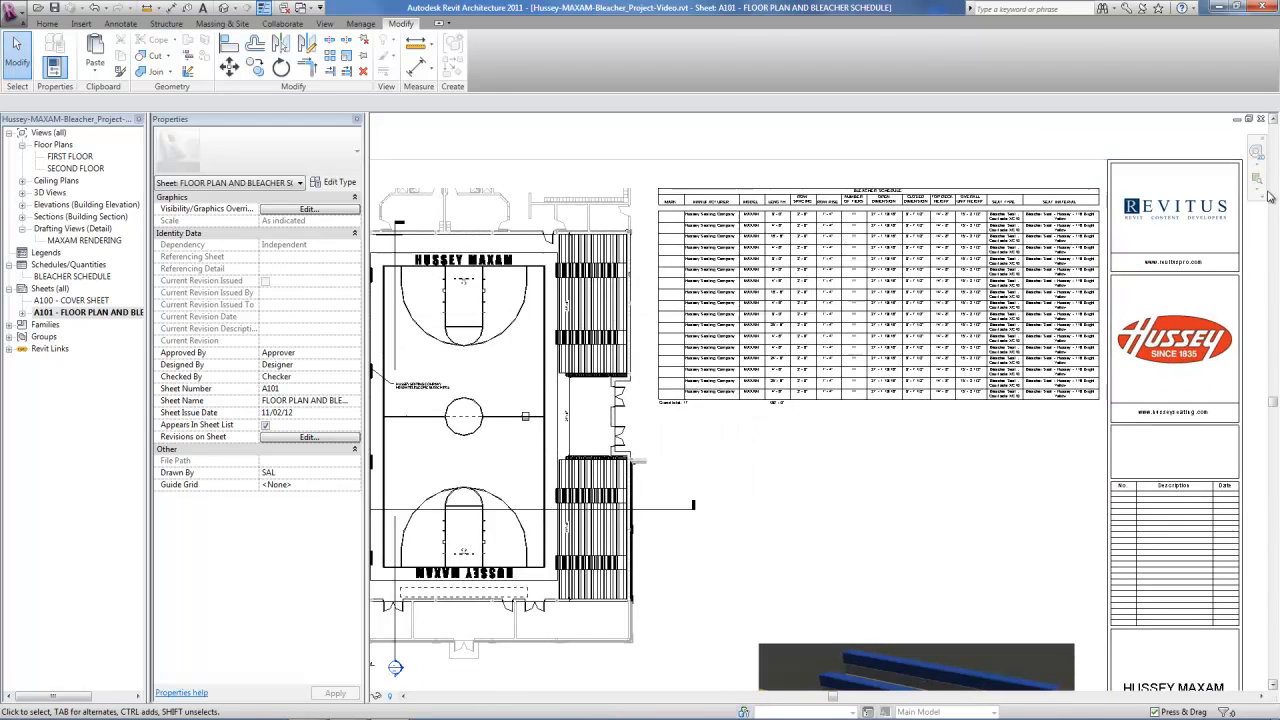
# - Activate the floor plan viewport on the sheet, place a bleacher similar to the northeast bank's end section near centre court, and deactivate the view
pyautogui.scroll(4, 565, 325)
pyautogui.click(565, 325)
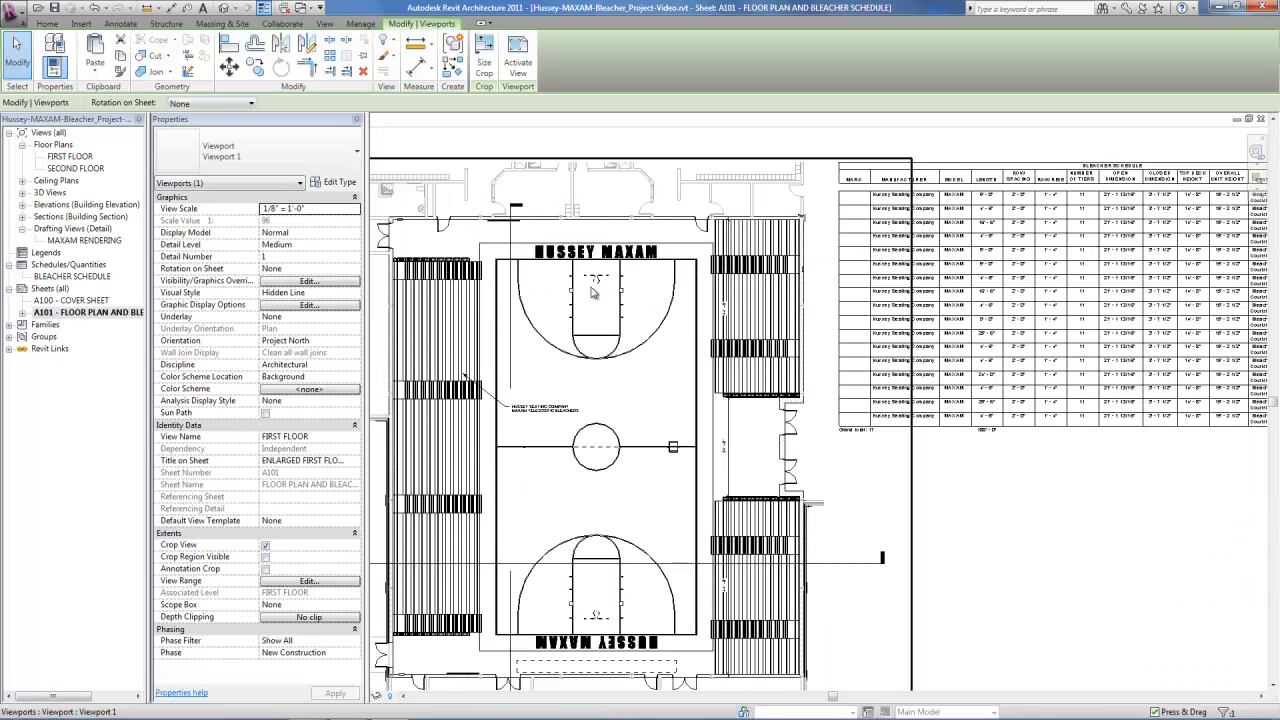
pyautogui.rightClick(591, 286)
pyautogui.click(632, 351)
pyautogui.click(752, 372)
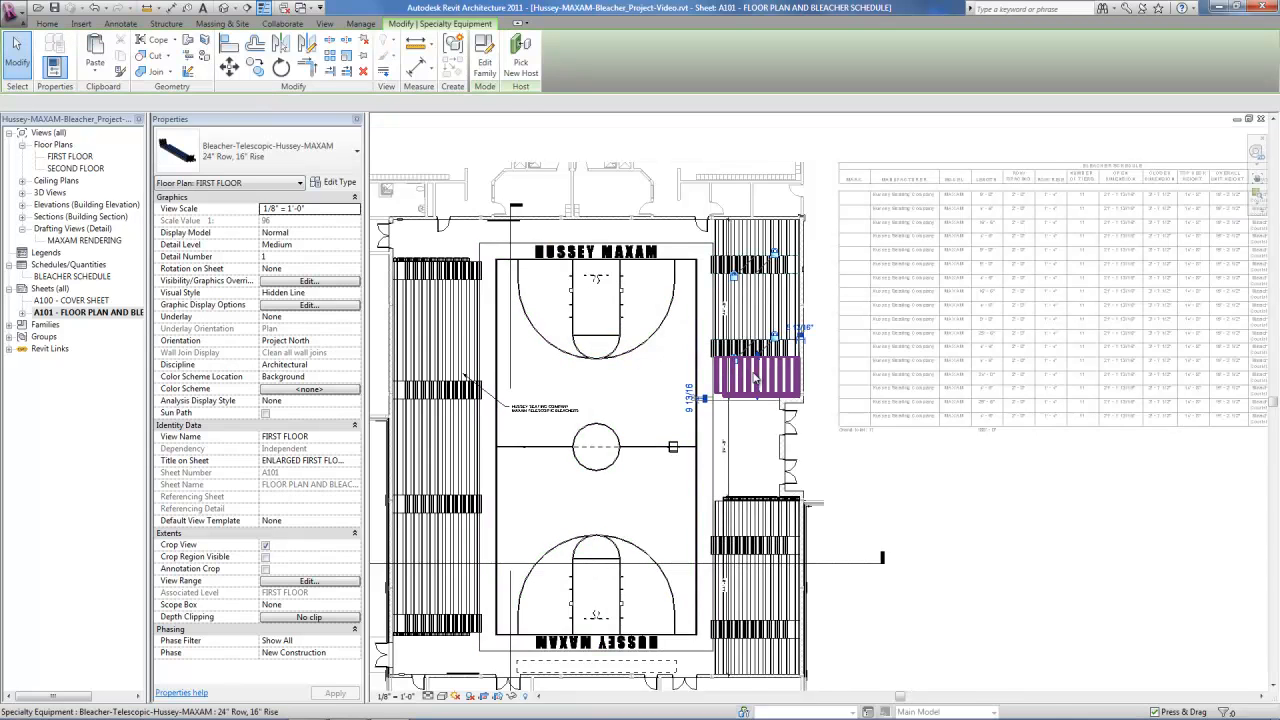
pyautogui.rightClick(752, 372)
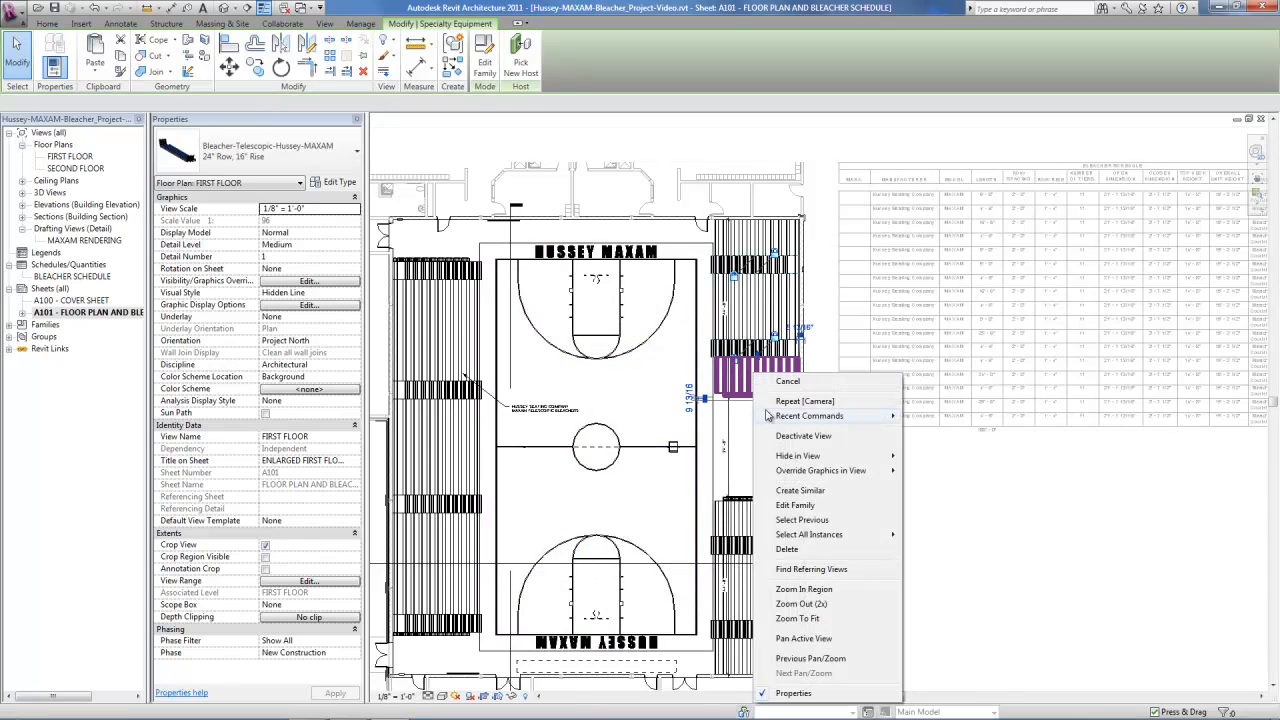
pyautogui.click(800, 490)
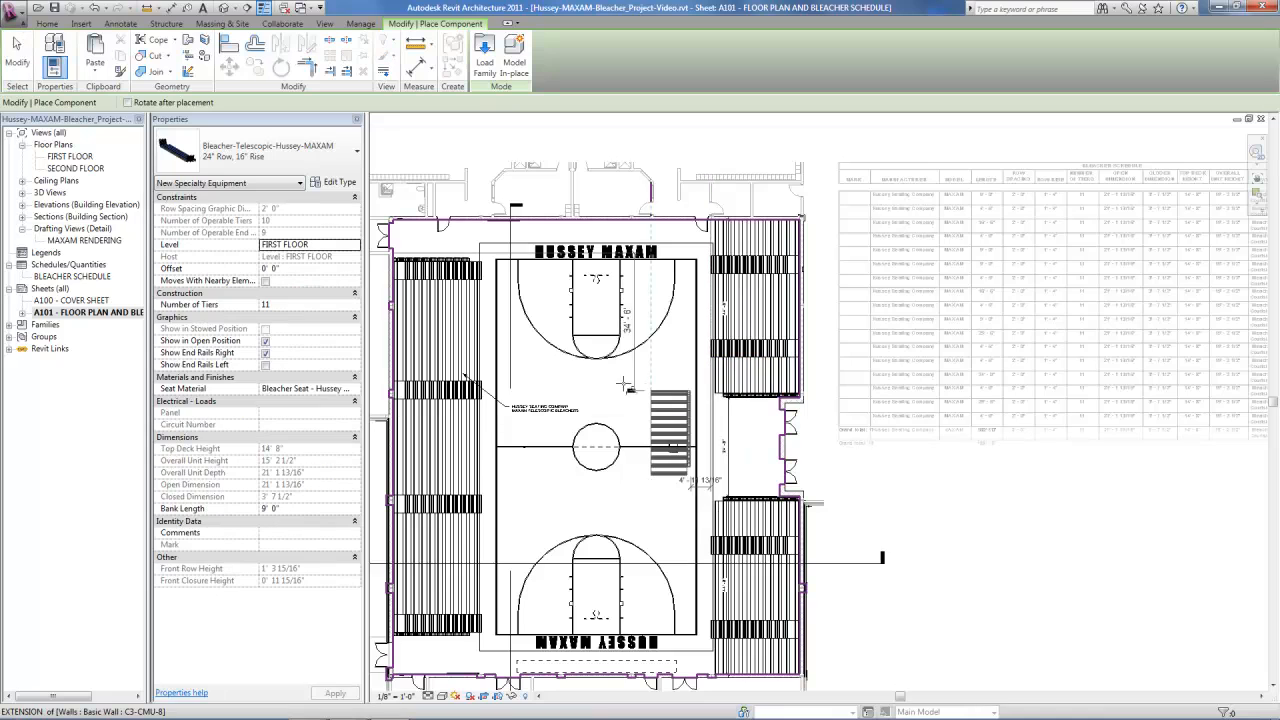
pyautogui.click(657, 470)
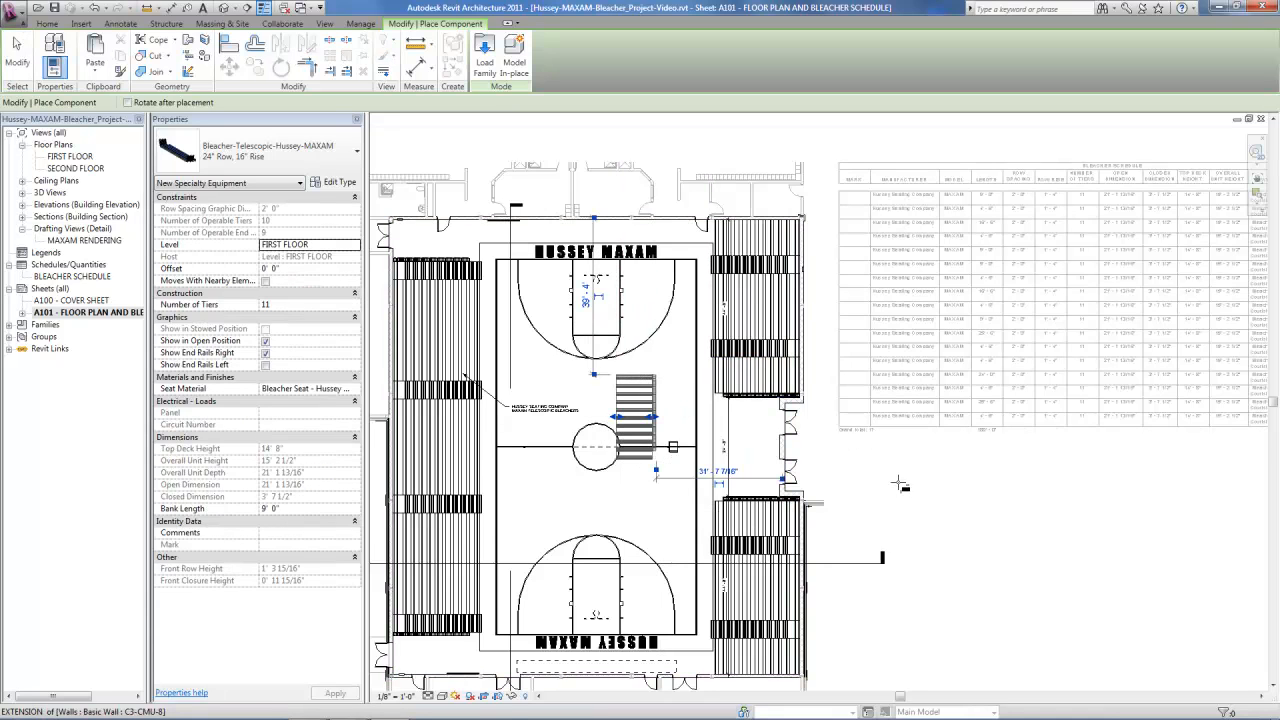
pyautogui.press('Escape')
pyautogui.press('Escape')
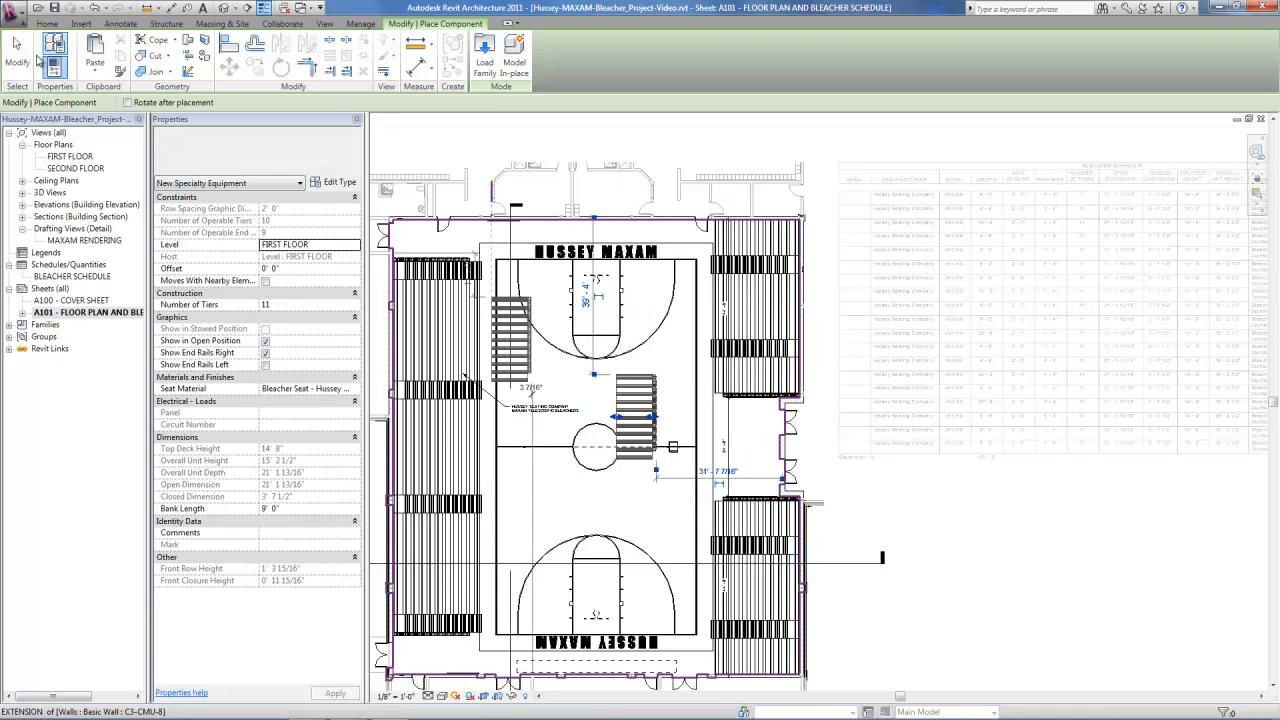
pyautogui.rightClick(696, 425)
pyautogui.click(753, 160)
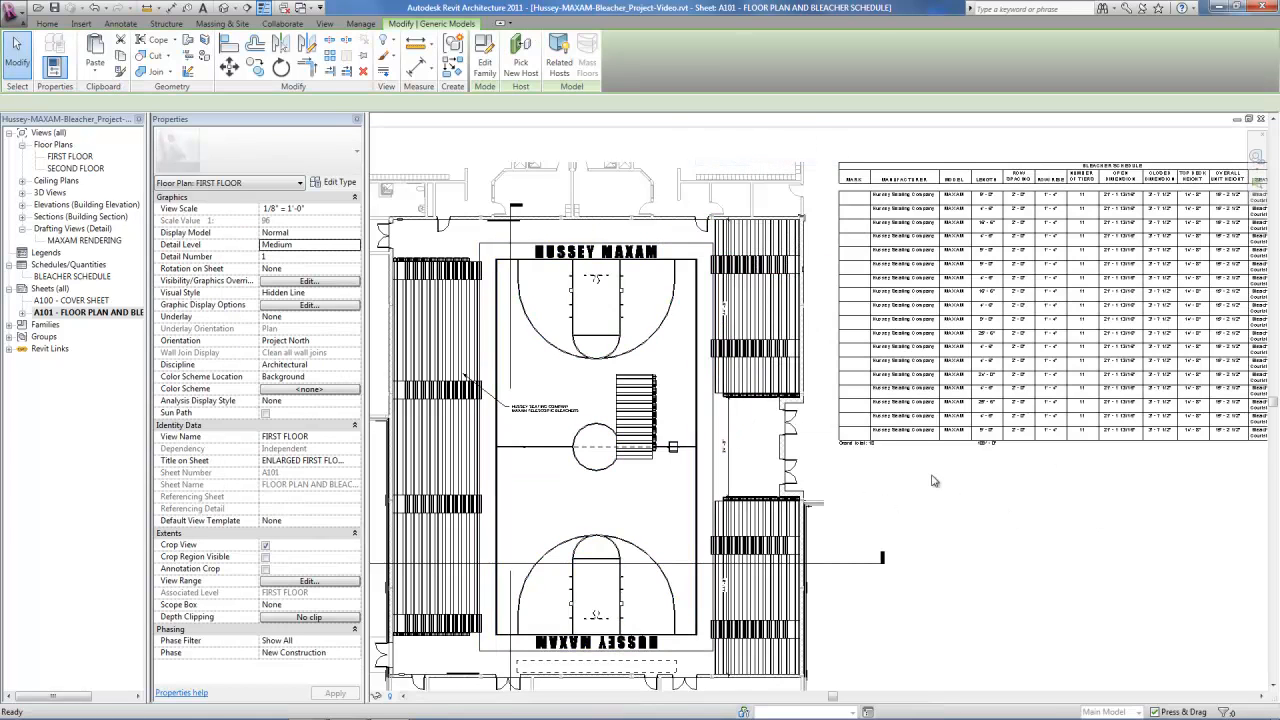
# - Check the bleacher schedule's grand total and summed length with the extra bleacher included, comparing them with the floor plan
pyautogui.scroll(5, 798, 428)
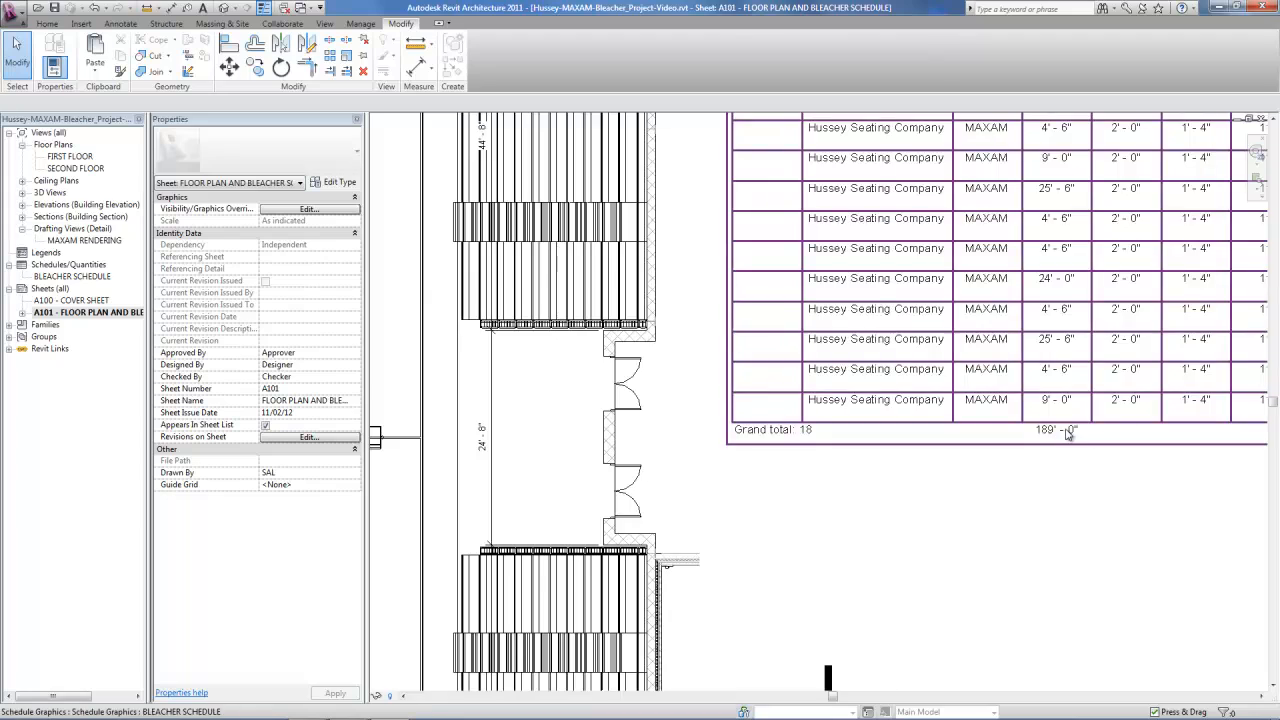
pyautogui.scroll(-4, 872, 222)
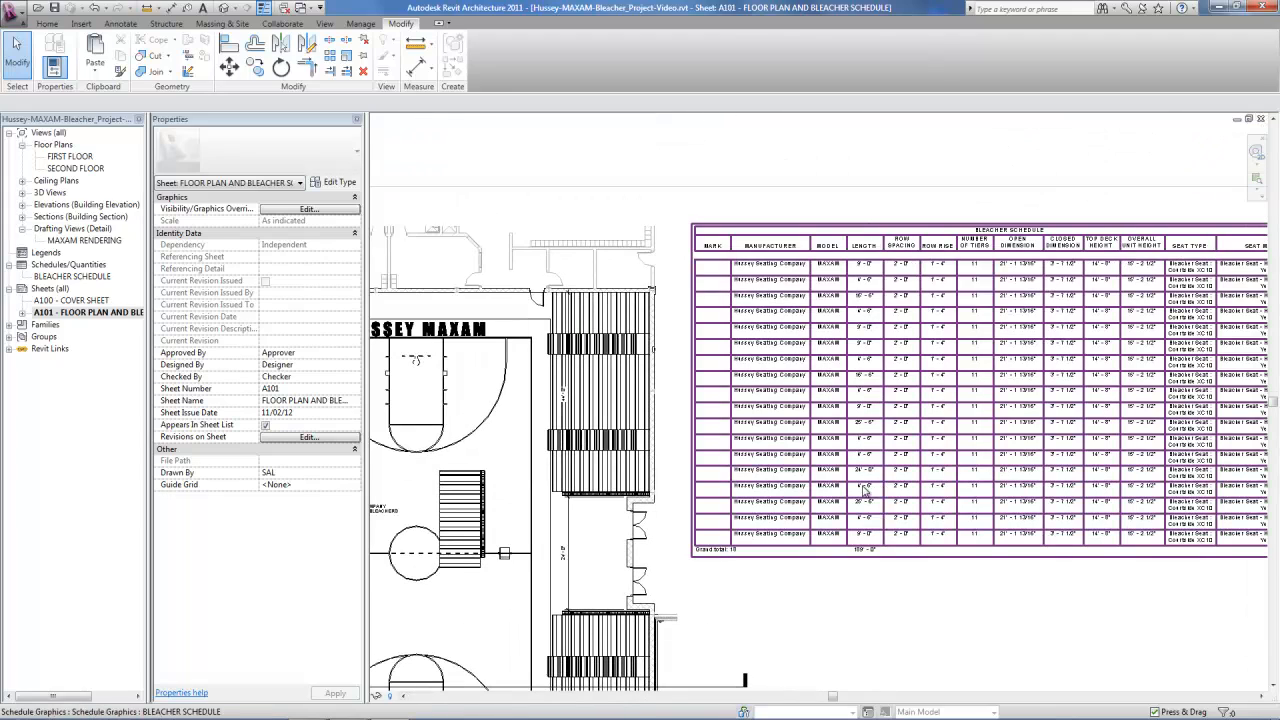
pyautogui.scroll(2, 872, 562)
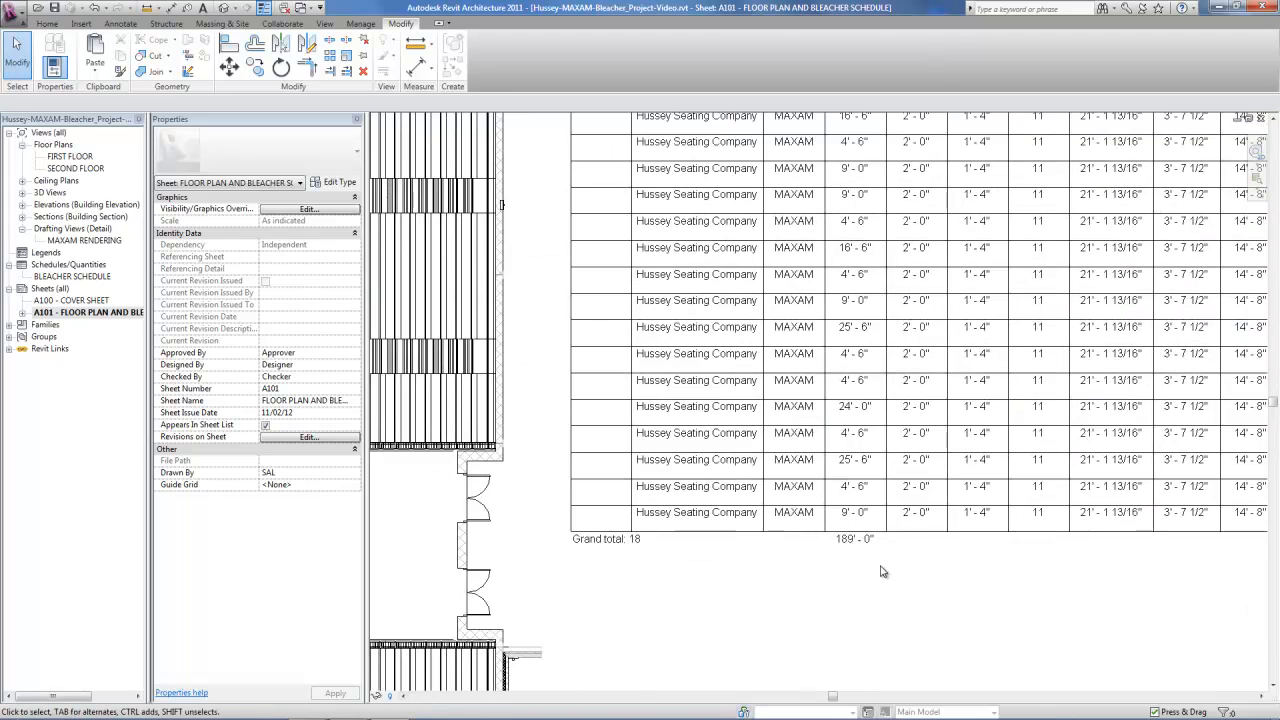
pyautogui.scroll(-3, 760, 577)
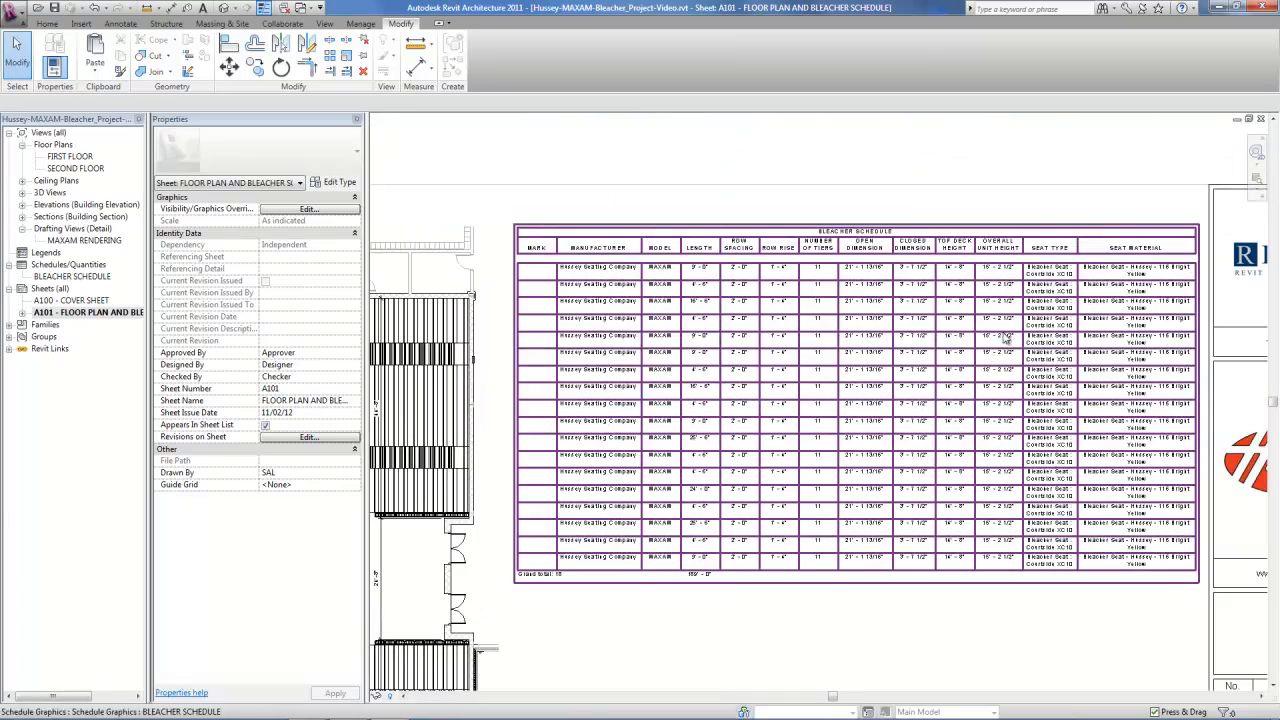
pyautogui.scroll(1, 1105, 222)
pyautogui.scroll(1, 1110, 198)
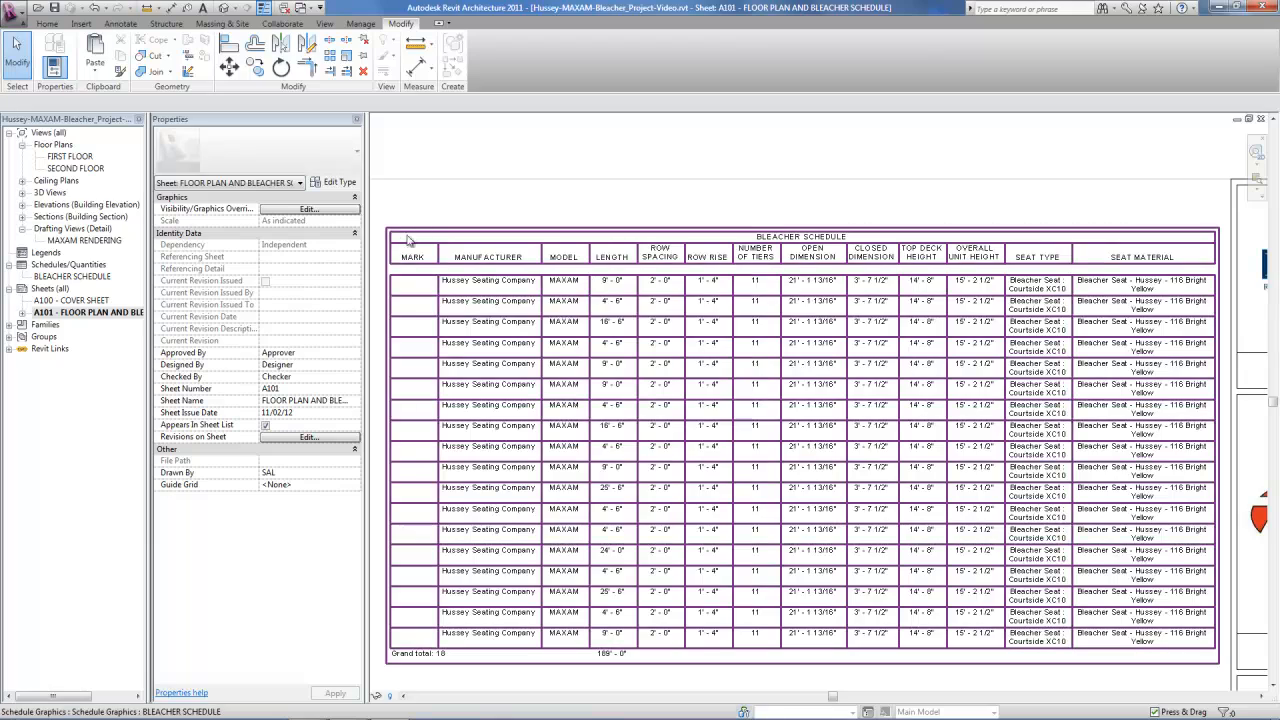
pyautogui.scroll(-4, 1250, 194)
pyautogui.scroll(2, 246, 335)
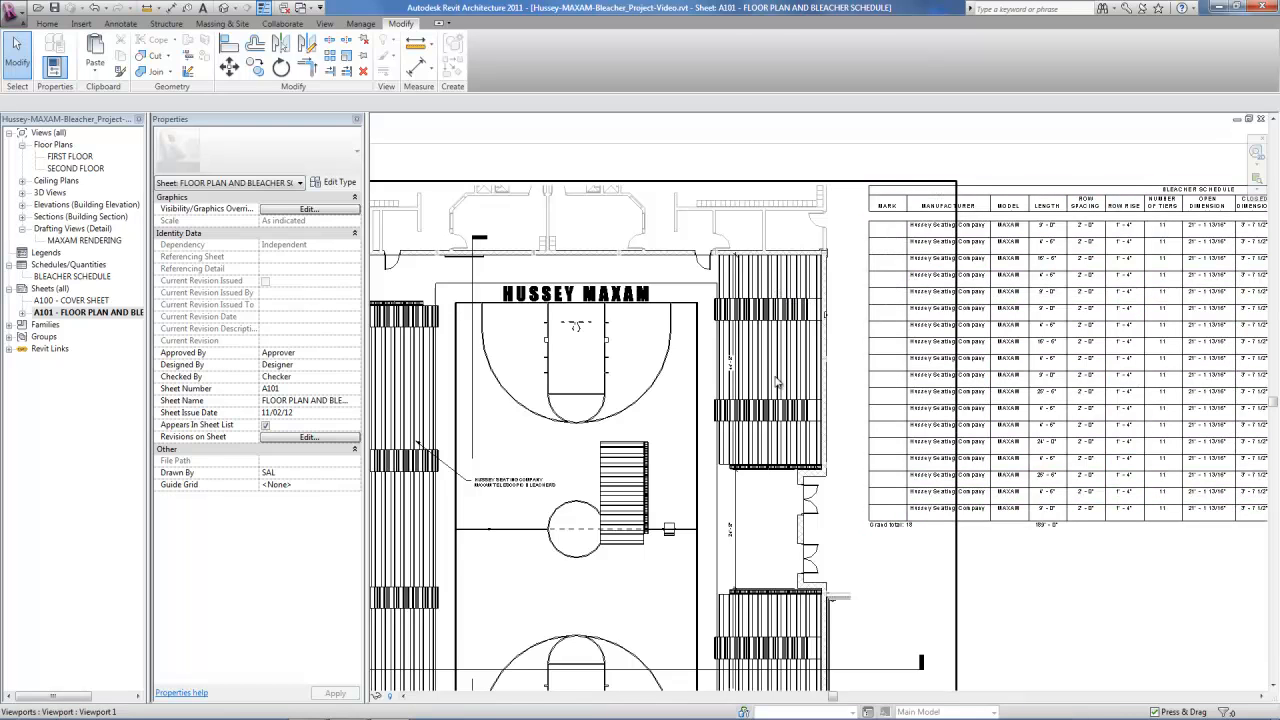
# - Examine the schedule's columns from mark to seat material, and review the overall layout of sheet A101
pyautogui.scroll(-2, 547, 371)
pyautogui.scroll(3, 1190, 236)
pyautogui.scroll(1, 456, 212)
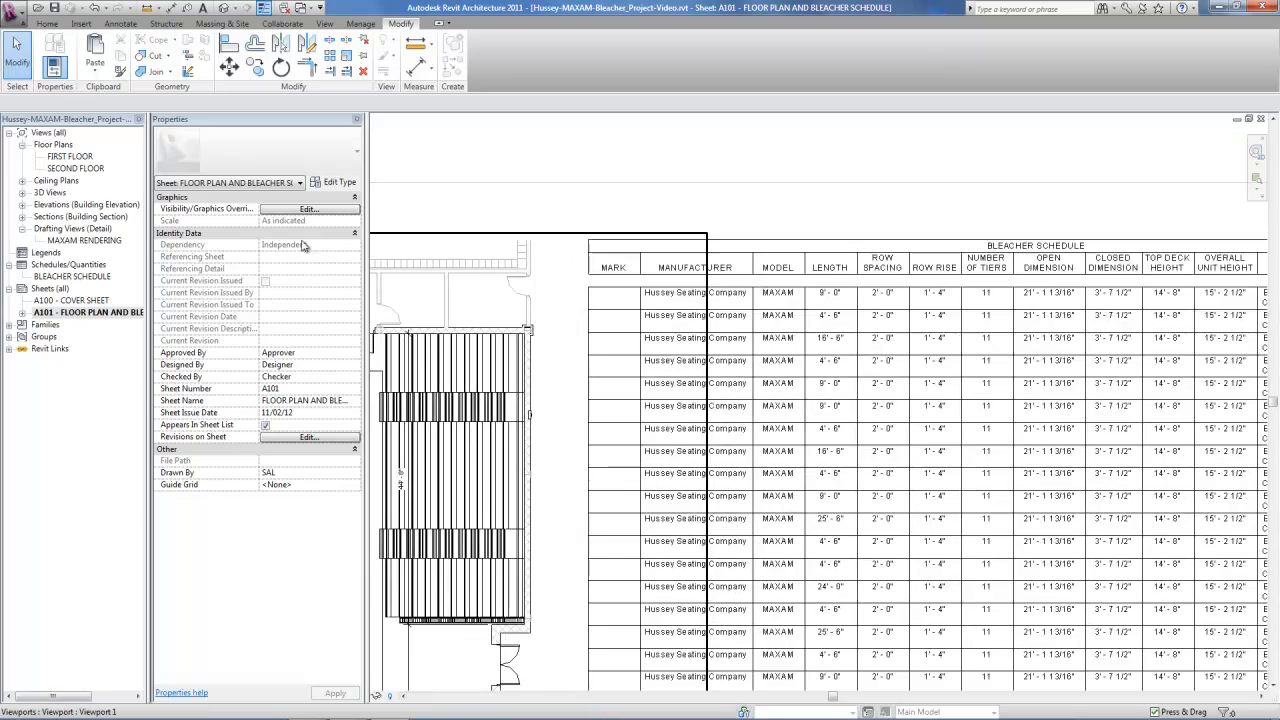
pyautogui.scroll(-1, 225, 248)
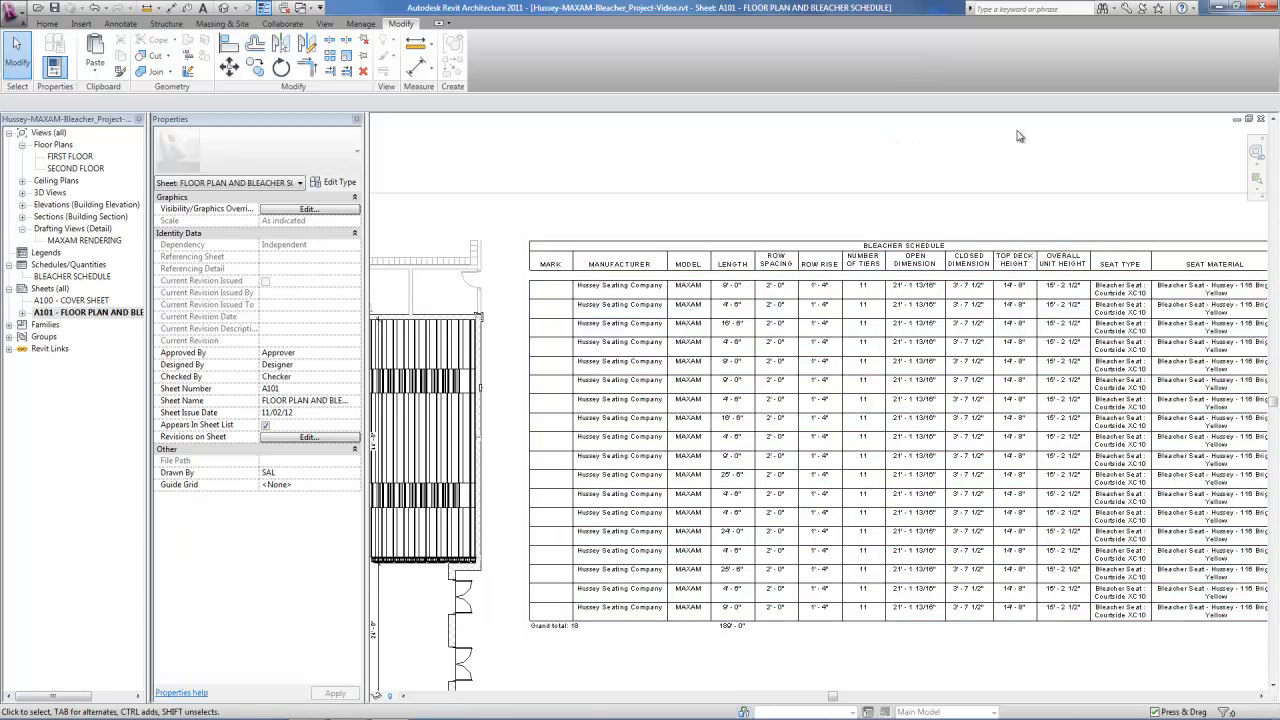
pyautogui.moveTo(1018, 136); pyautogui.dragTo(770, 170, button='middle')
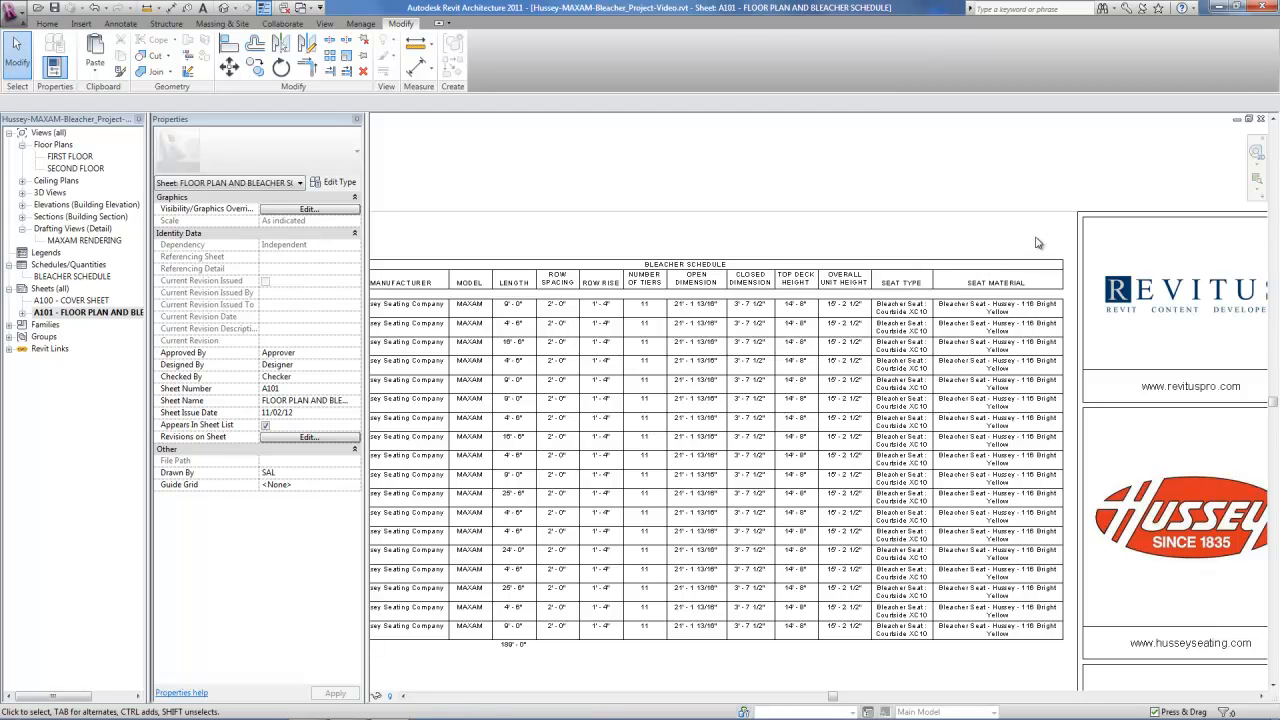
pyautogui.scroll(-3, 1037, 242)
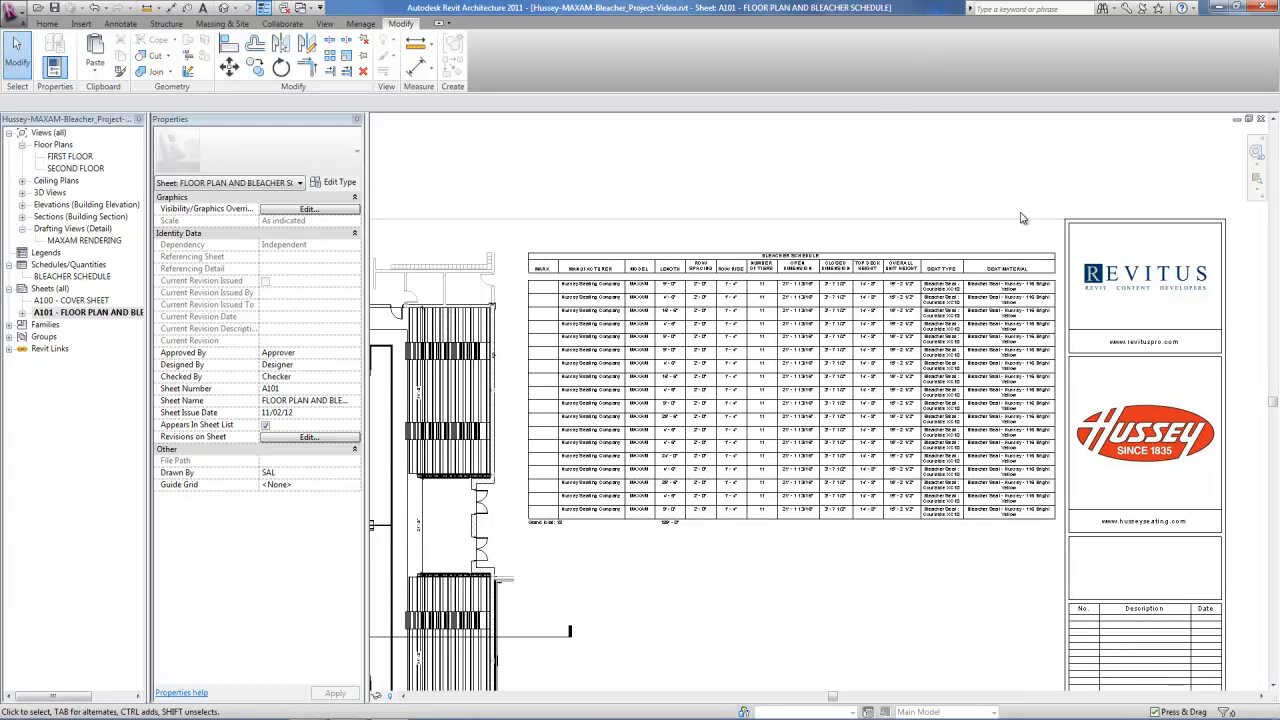
pyautogui.scroll(-3, 1097, 157)
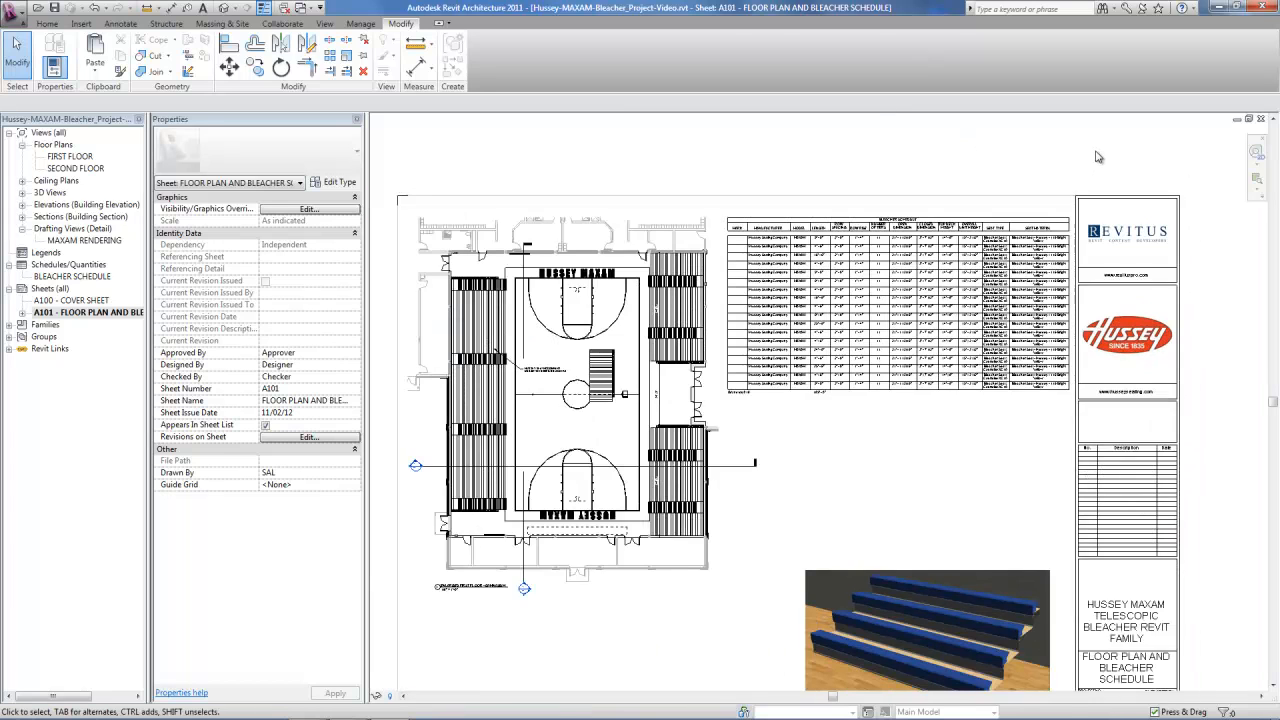
pyautogui.scroll(-1, 1097, 157)
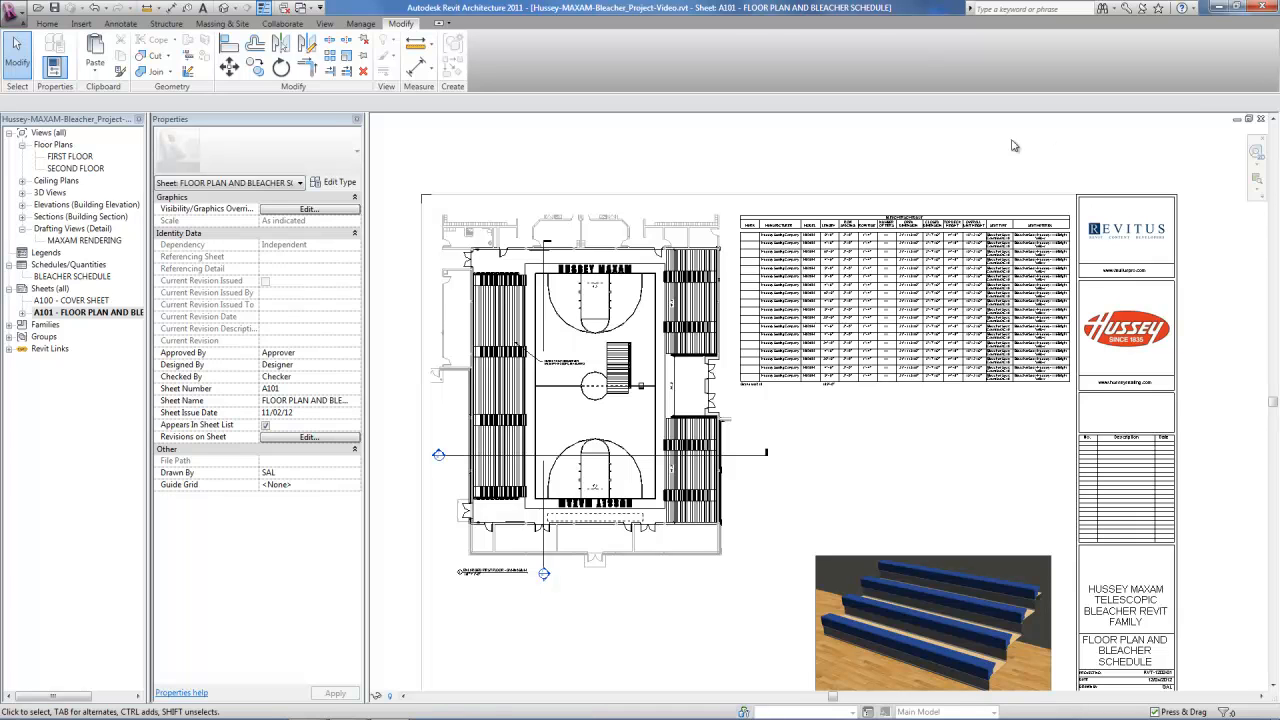
# - Reactivate the floor plan viewport on the sheet and delete the extra bleacher near centre court
pyautogui.scroll(2, 828, 412)
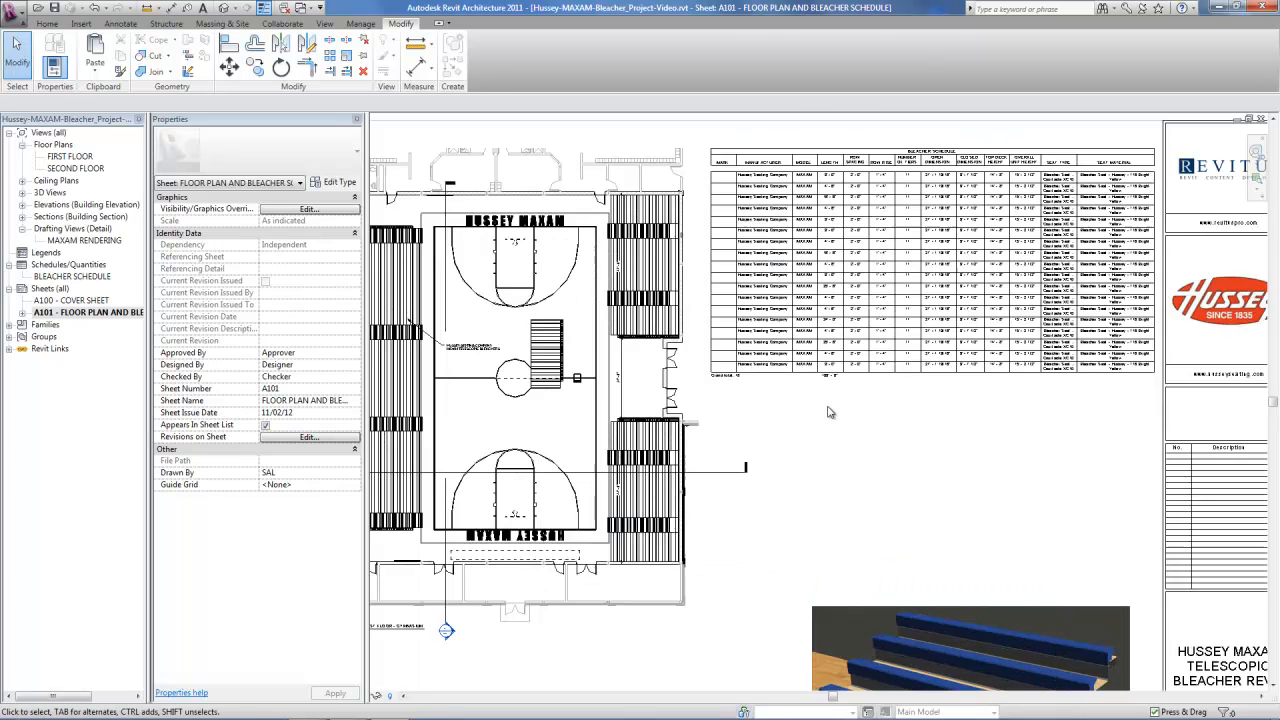
pyautogui.scroll(2, 828, 412)
pyautogui.click(420, 285)
pyautogui.rightClick(418, 284)
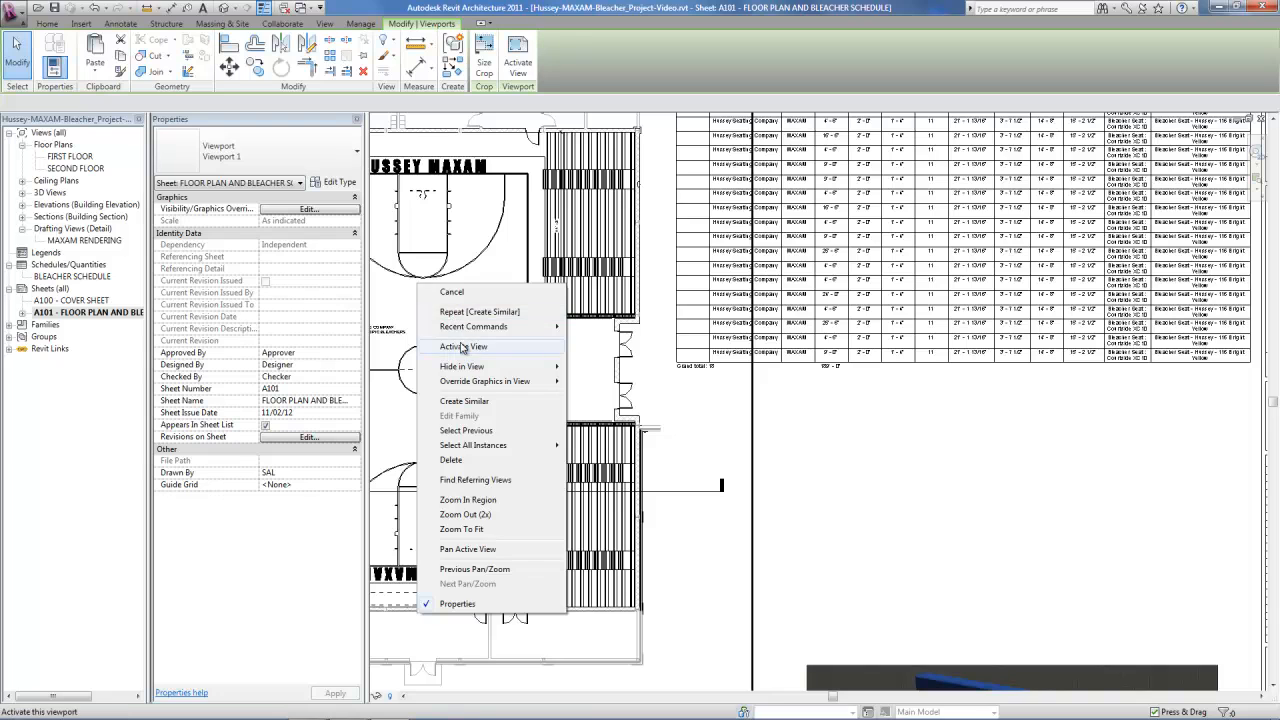
pyautogui.click(463, 346)
pyautogui.click(463, 340)
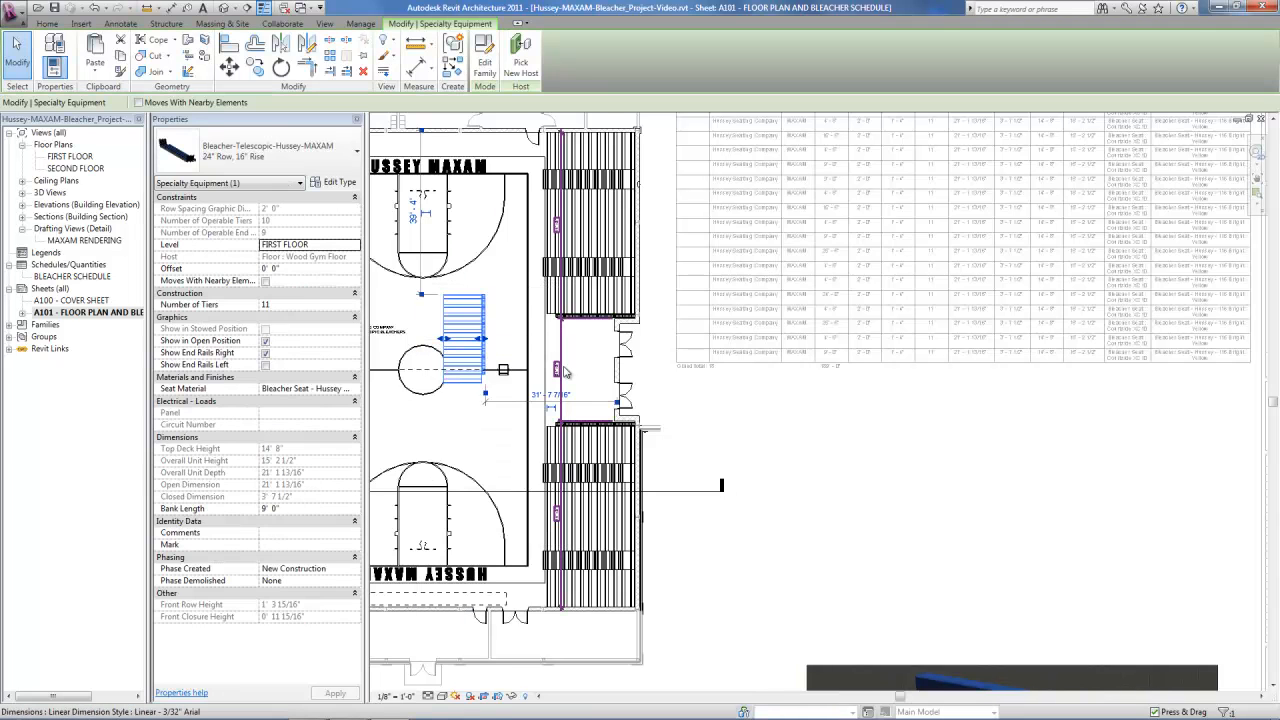
pyautogui.press('Escape')
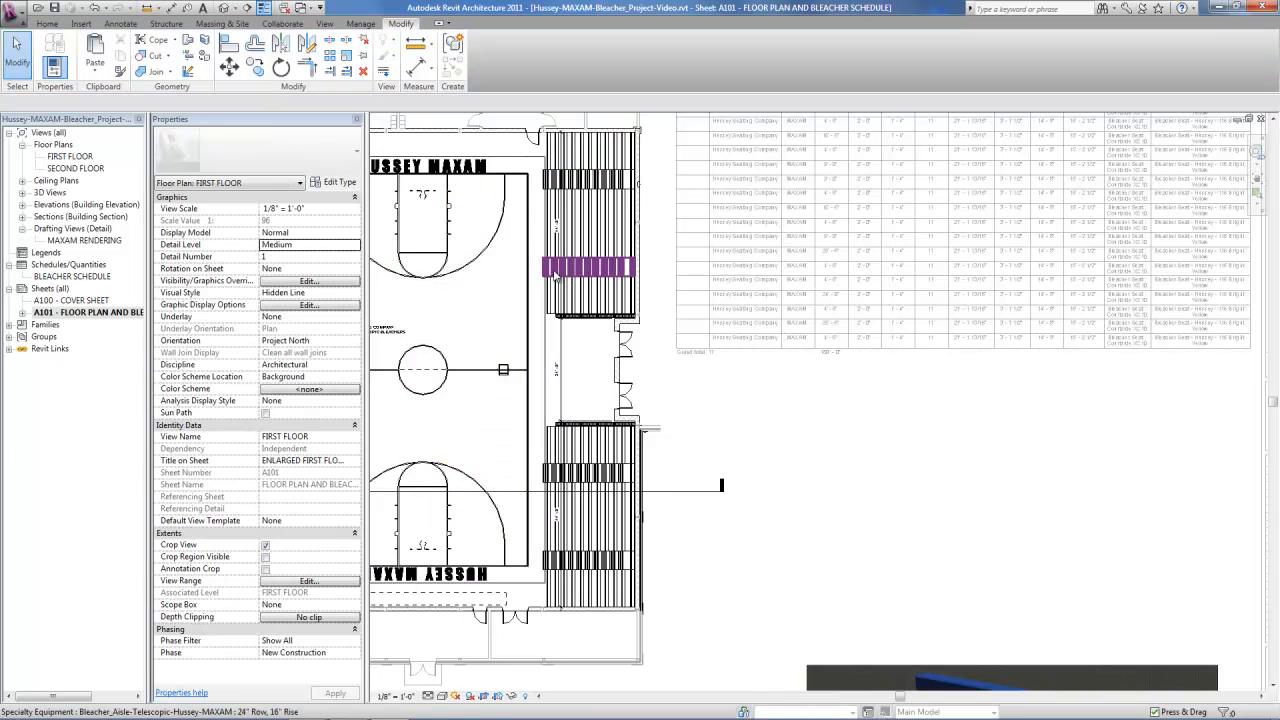
# - Deactivate the floor plan view on the sheet and recheck the bleacher schedule's grand total and summed length
pyautogui.rightClick(838, 402)
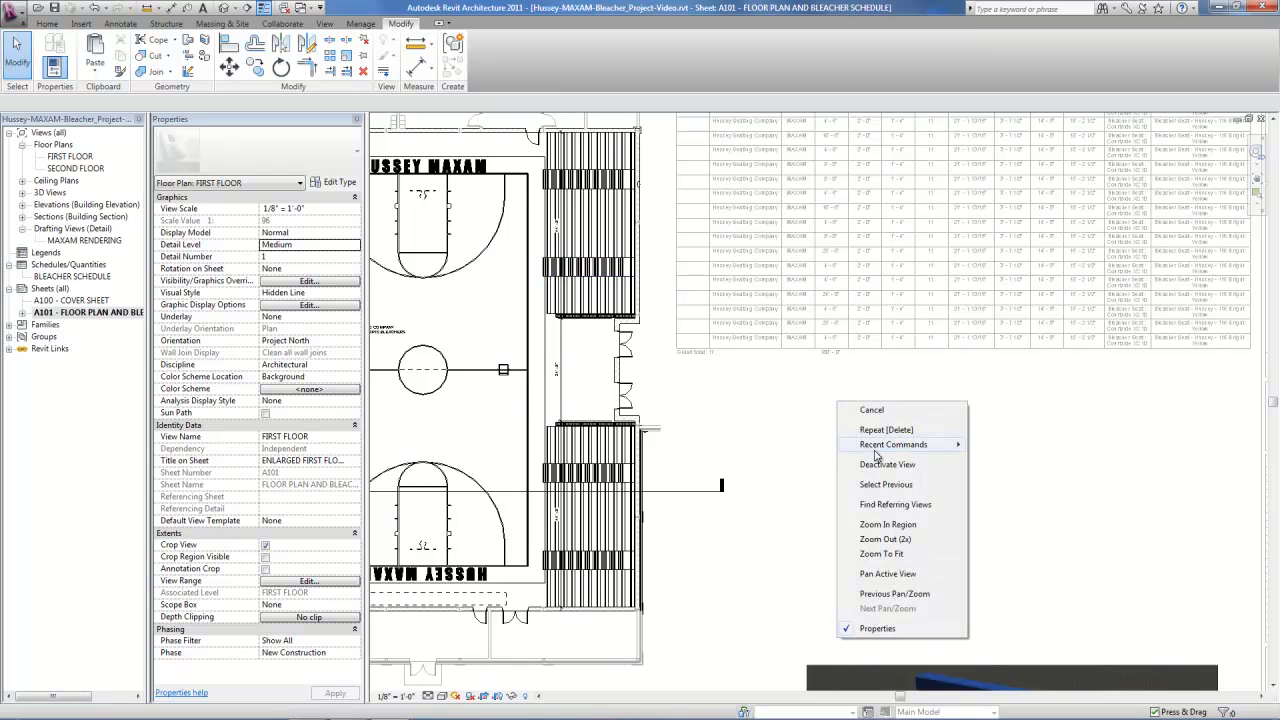
pyautogui.click(876, 463)
pyautogui.scroll(4, 738, 359)
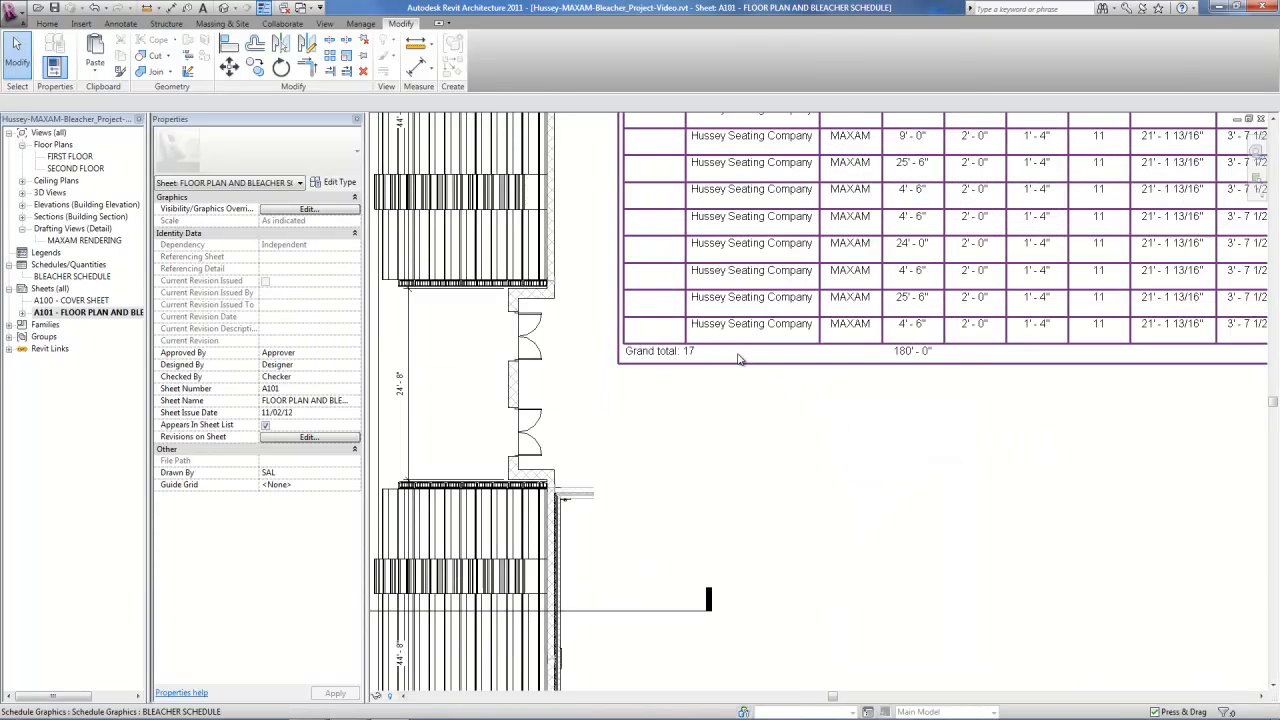
pyautogui.scroll(2, 738, 359)
pyautogui.click(681, 348)
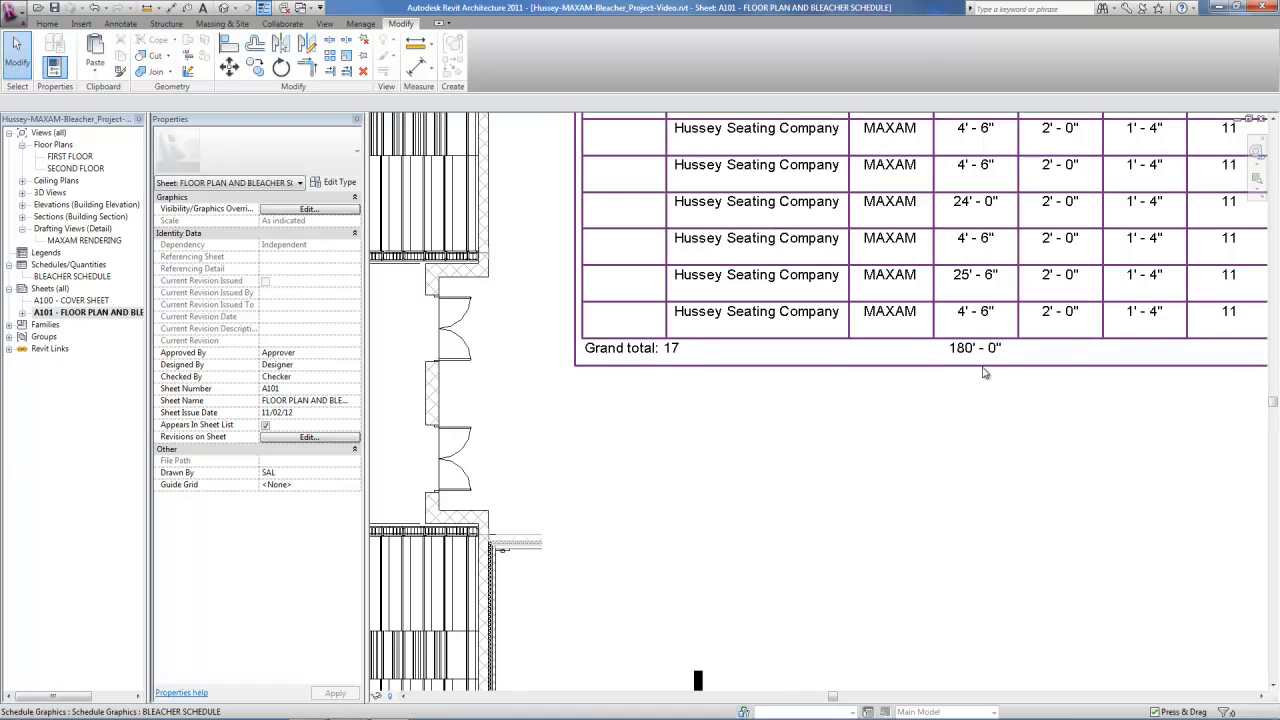
pyautogui.click(1071, 446)
# - Review the overall layout of sheet A101 with its plan and schedule, and examine the MAXAM rendering up close
pyautogui.scroll(-6, 946, 445)
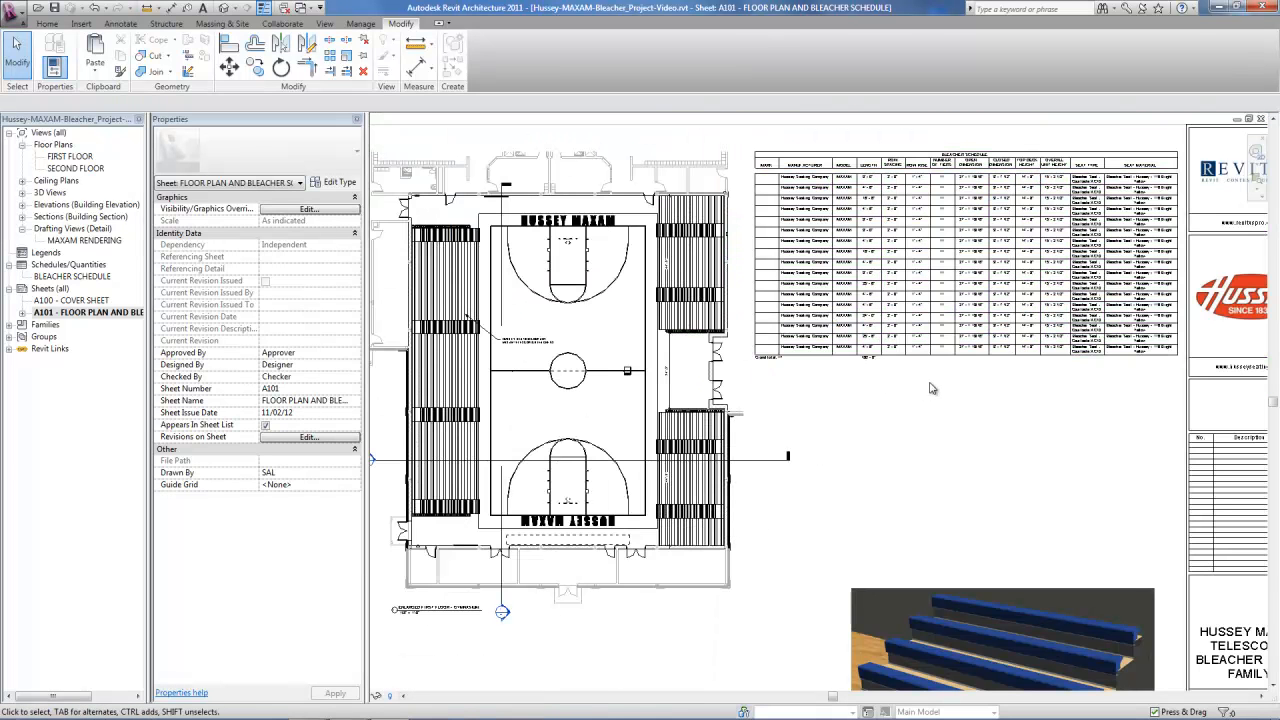
pyautogui.scroll(-1, 930, 388)
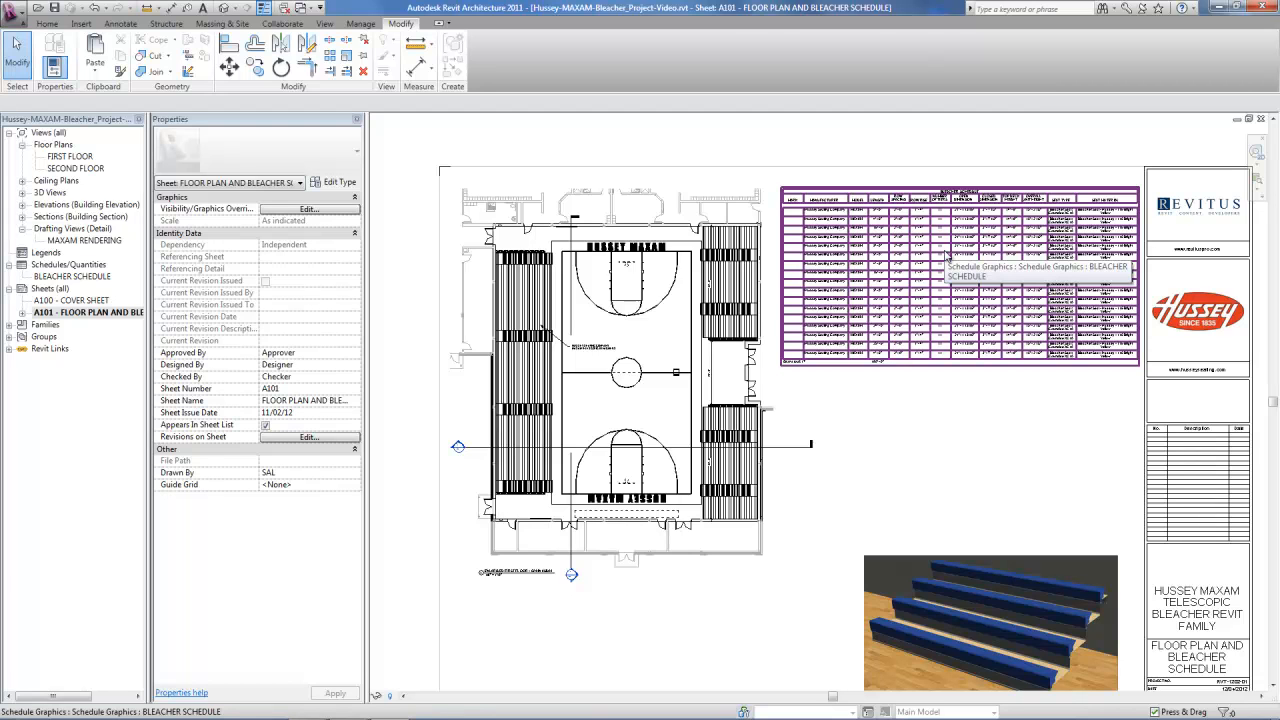
pyautogui.scroll(2, 1055, 394)
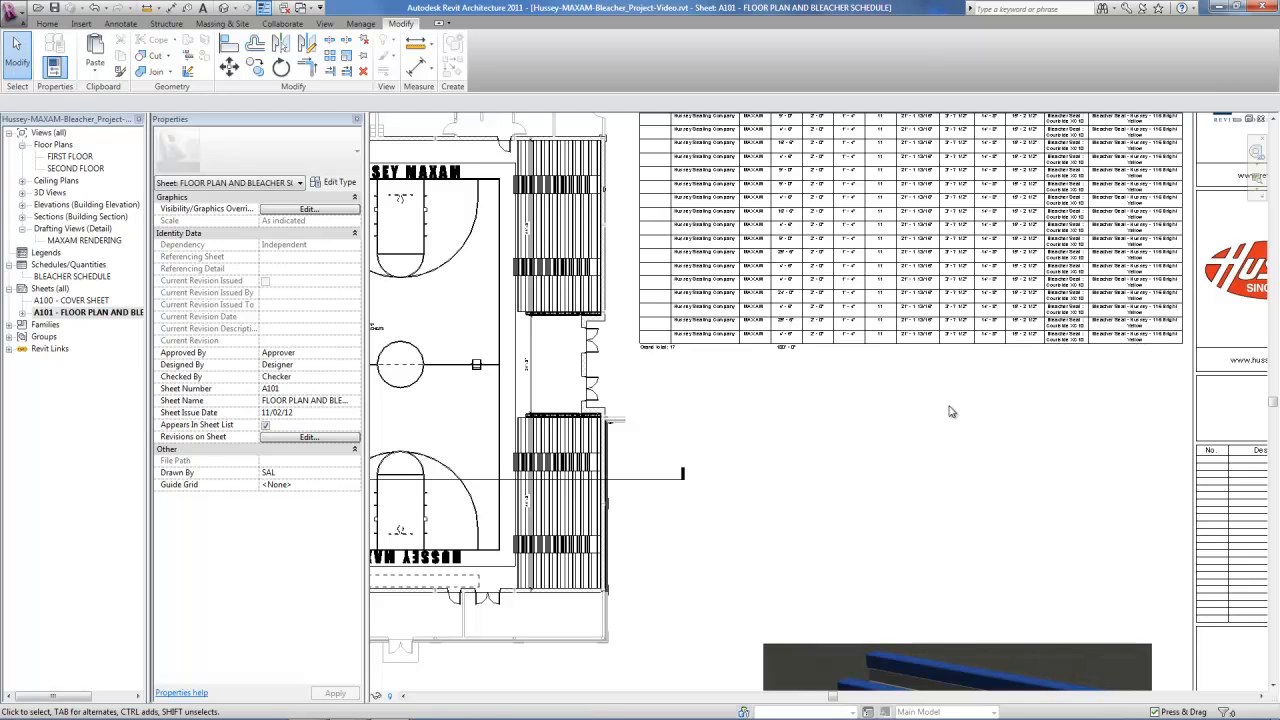
pyautogui.scroll(-2, 951, 411)
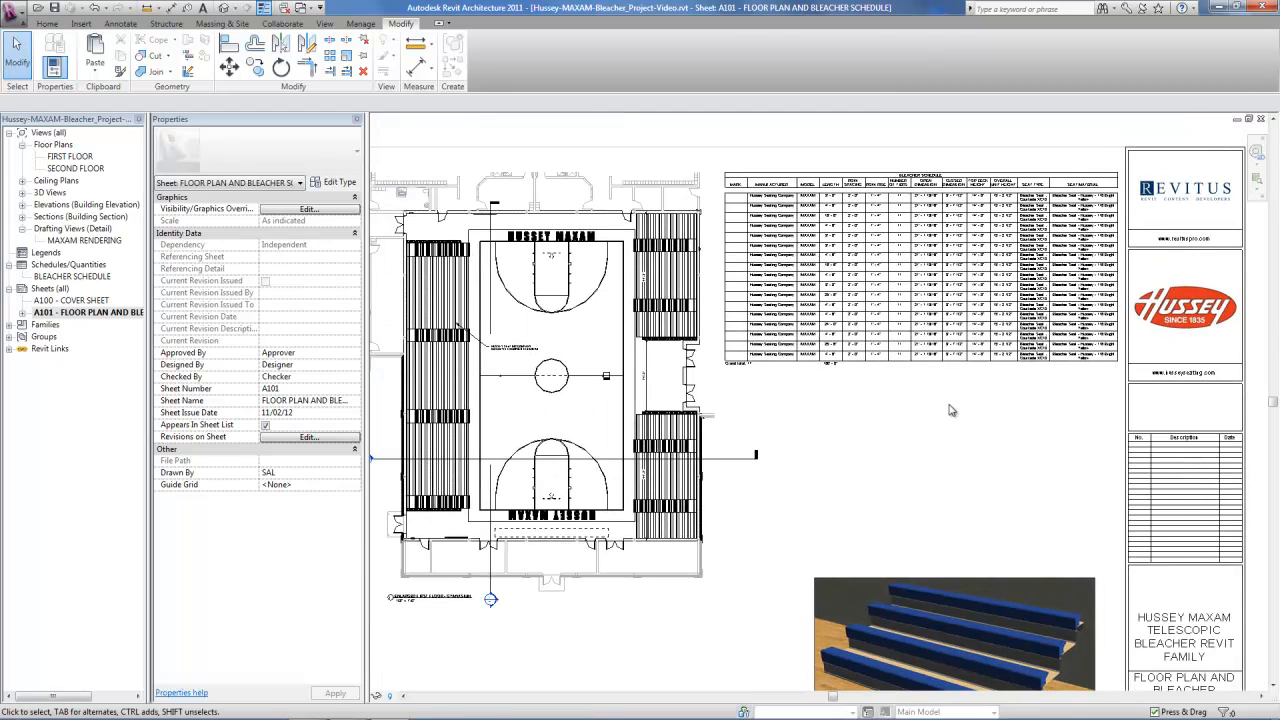
pyautogui.scroll(-1, 951, 410)
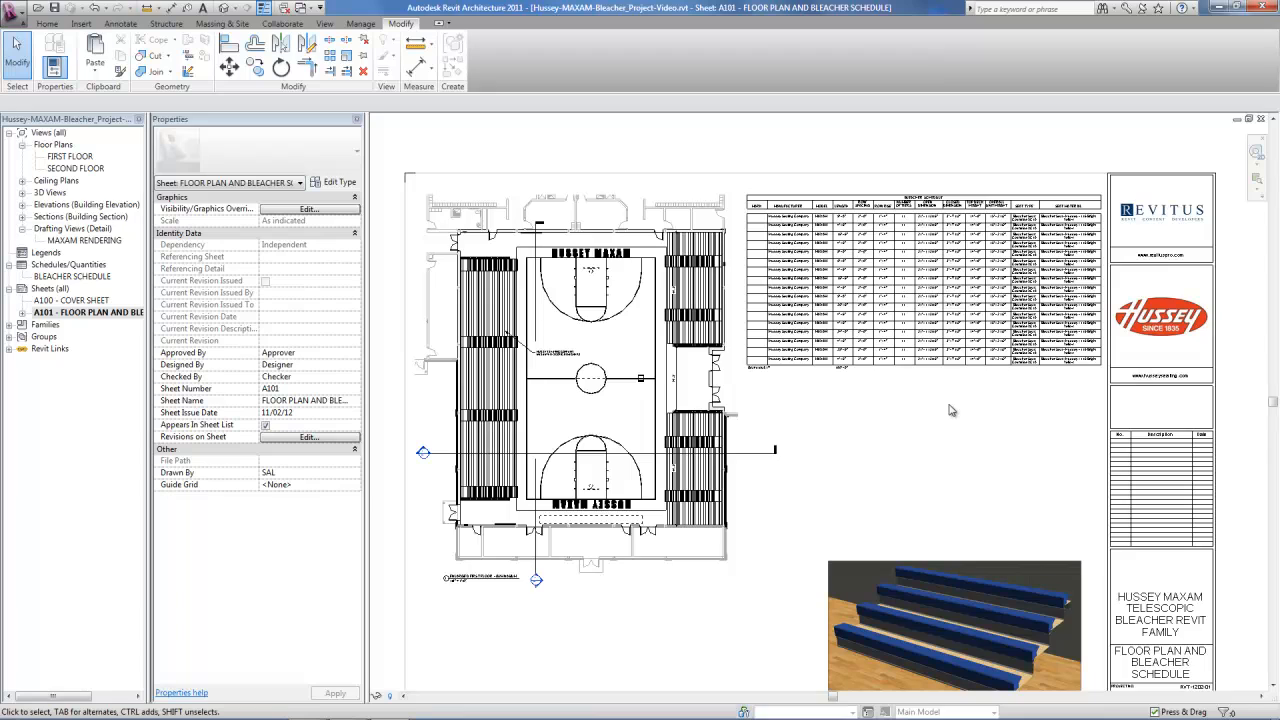
pyautogui.scroll(-3, 951, 410)
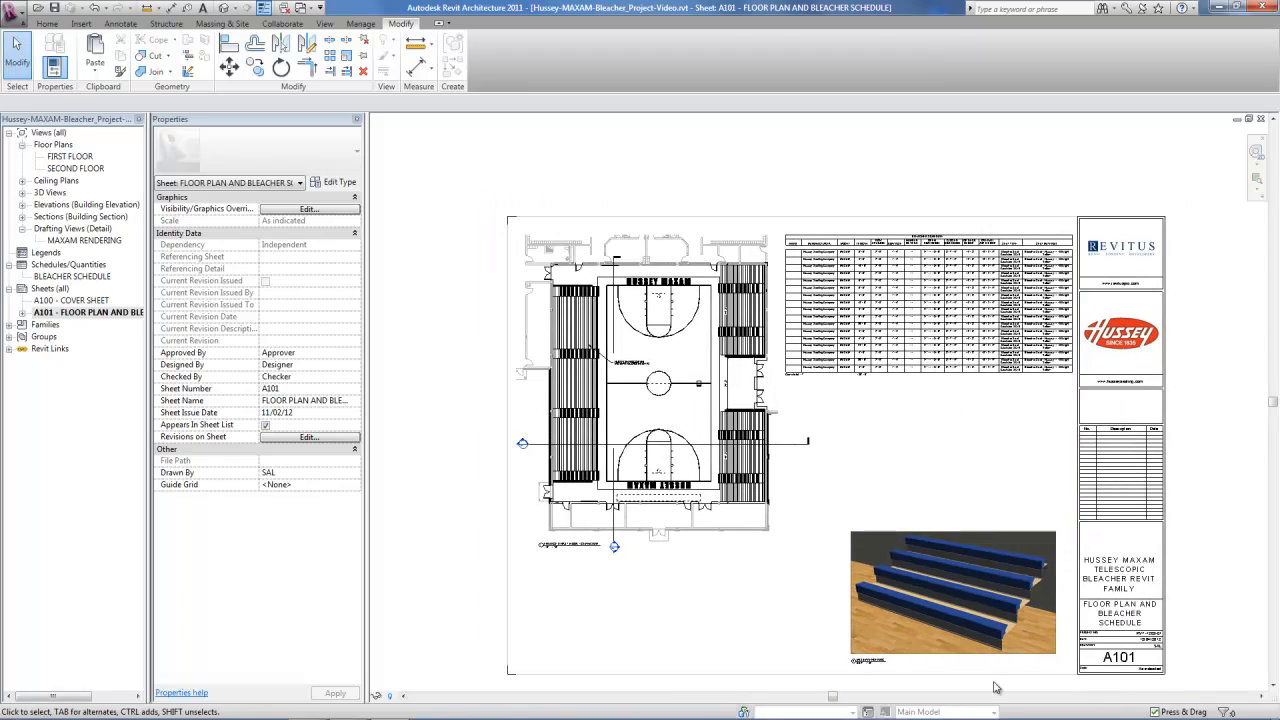
pyautogui.scroll(5, 995, 687)
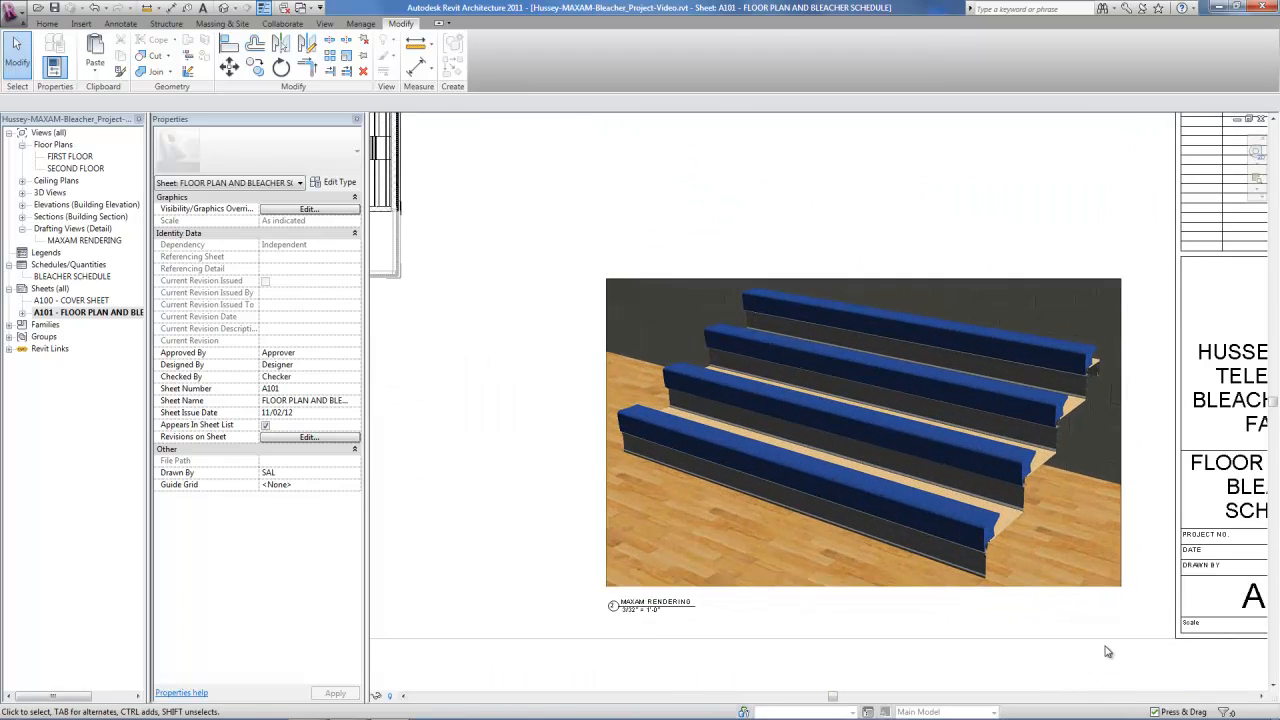
pyautogui.scroll(2, 1107, 652)
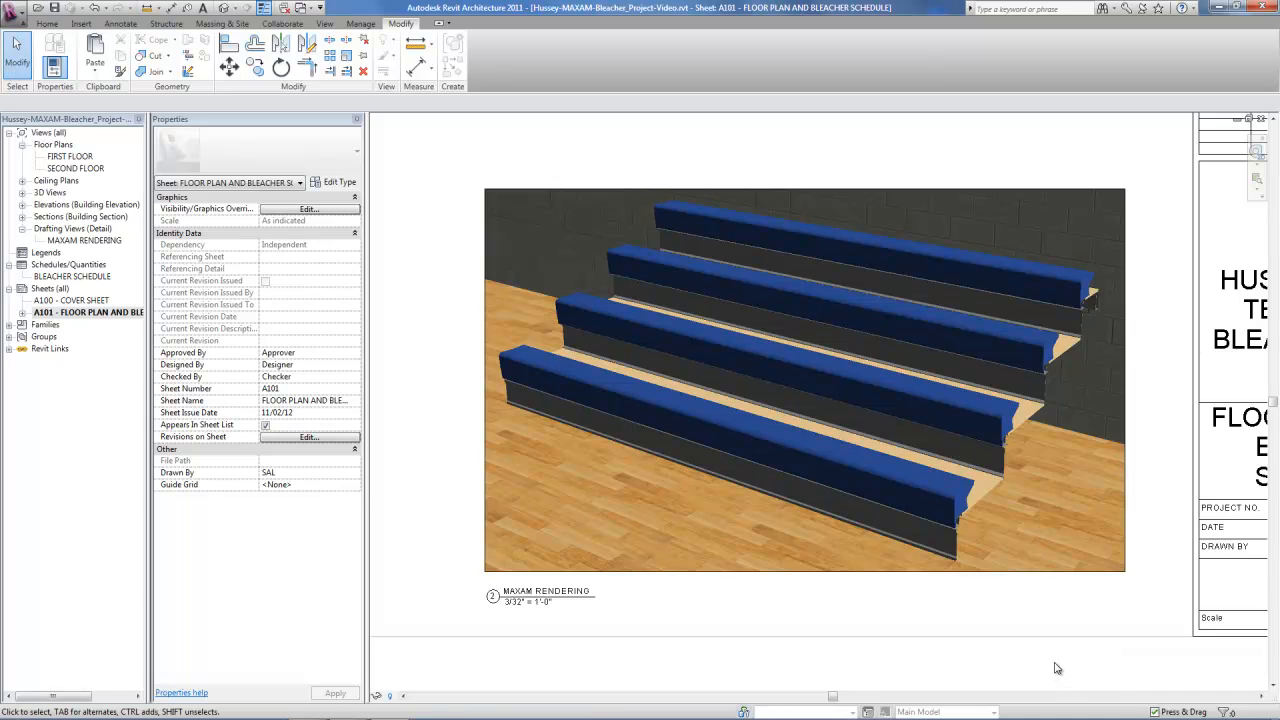